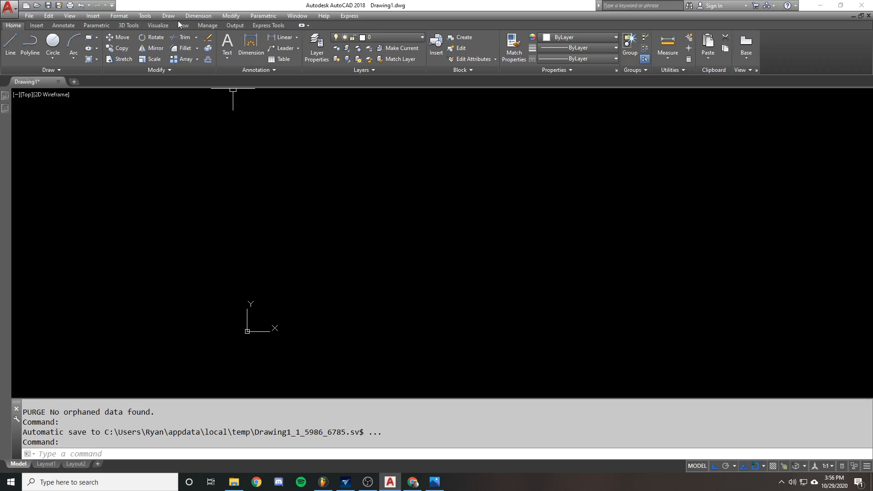
click(97, 25)
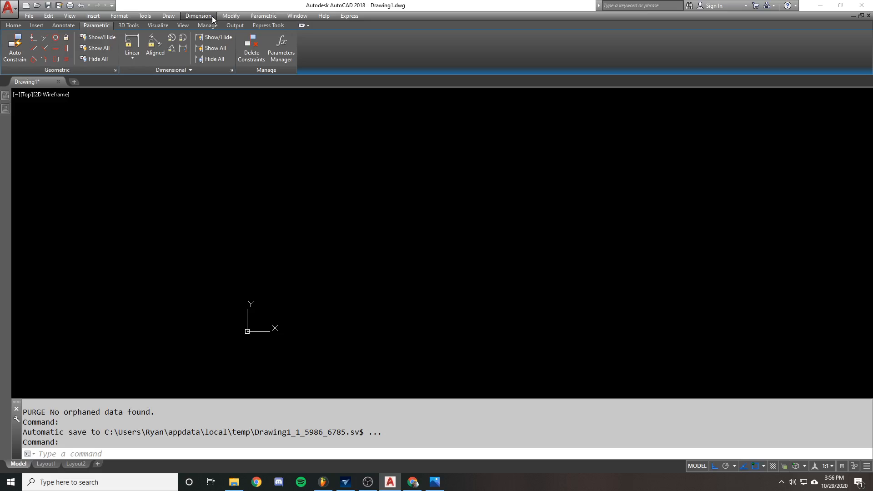
click(268, 16)
click(270, 2)
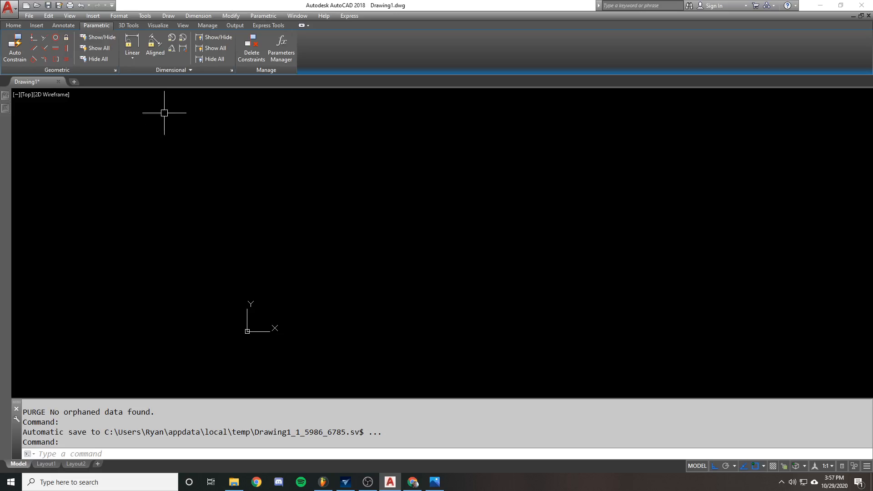
Draw an L shape from a vertical line running down and a horizontal line continuing from its lower end.
mouse_move(334, 222)
middle_down()
mouse_move(378, 217)
mouse_move(388, 223)
mouse_move(386, 242)
middle_up()
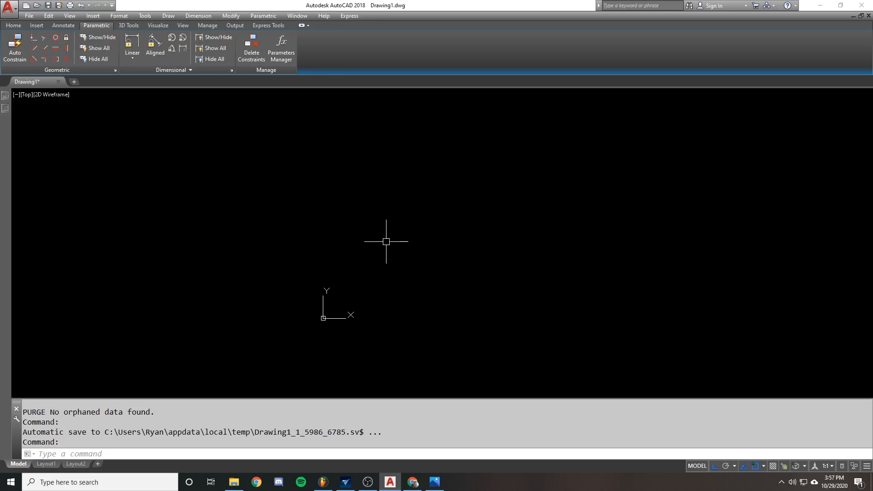
text(L)
key(Return)
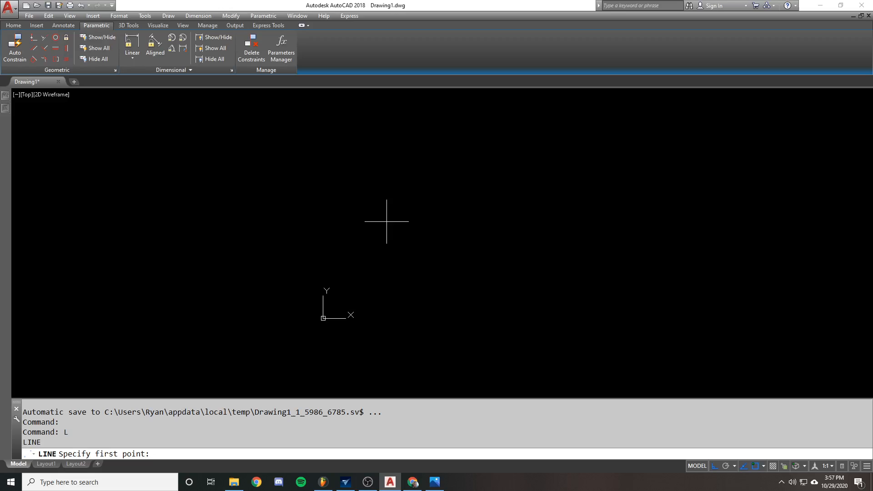
click(387, 221)
click(378, 263)
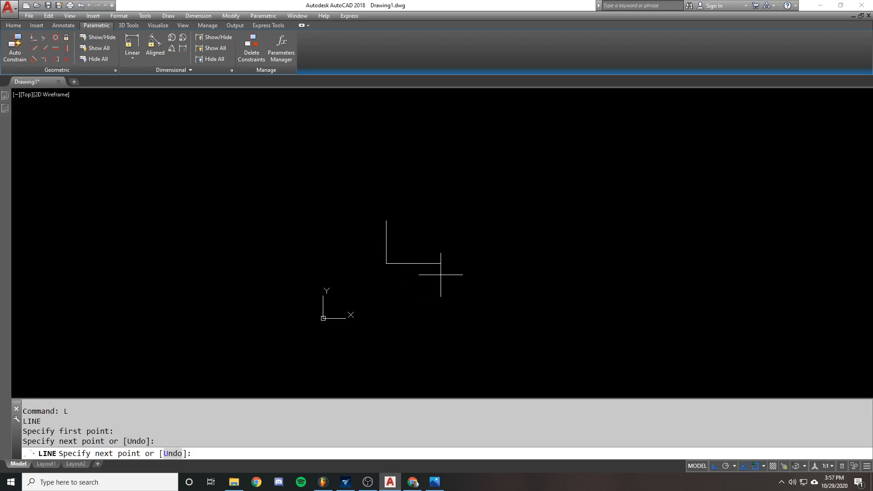
click(429, 274)
key(Return)
scroll(371, 250, up, 3)
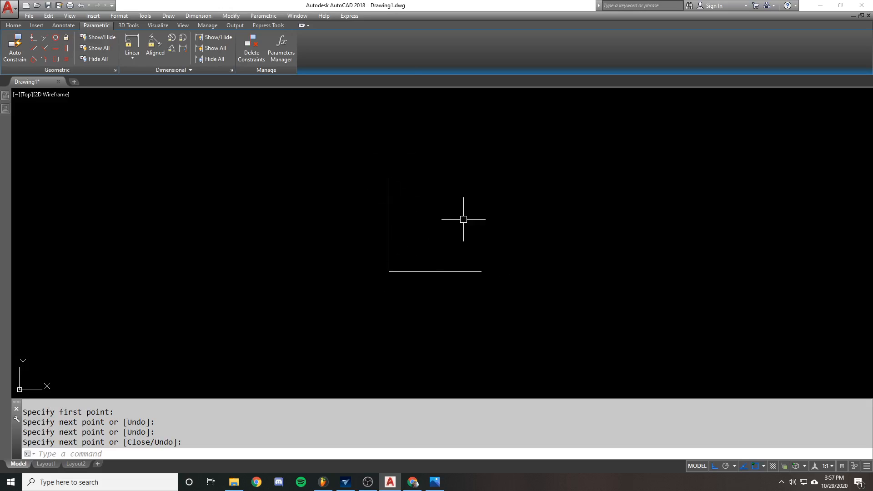
Define a block named ANGLE from both lines, with its base point at the vertical line's upper end.
text(B)
key(Return)
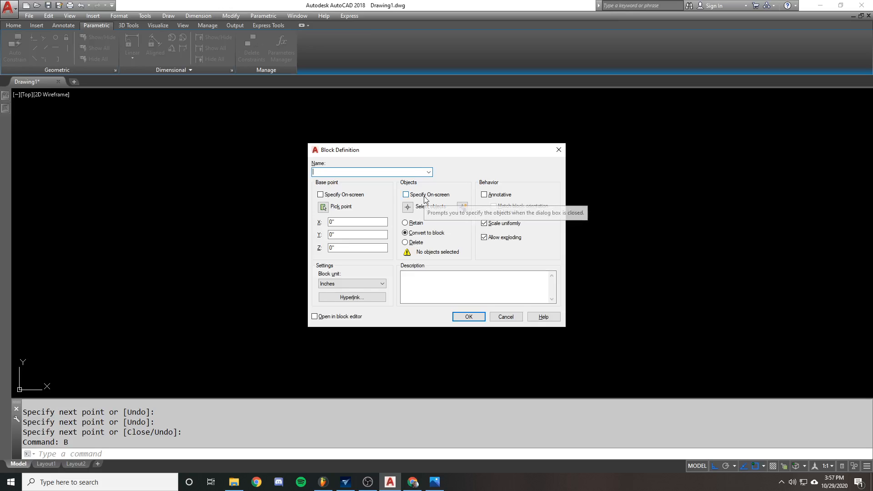
text(ANGLE)
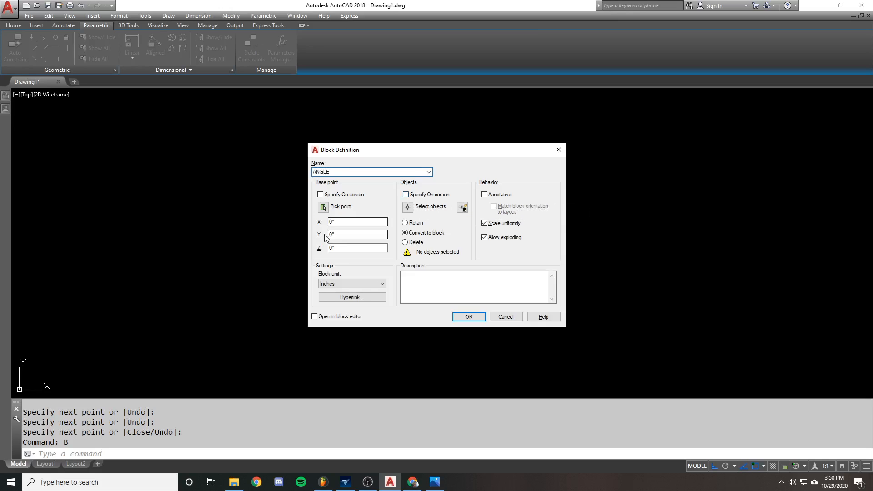
click(323, 207)
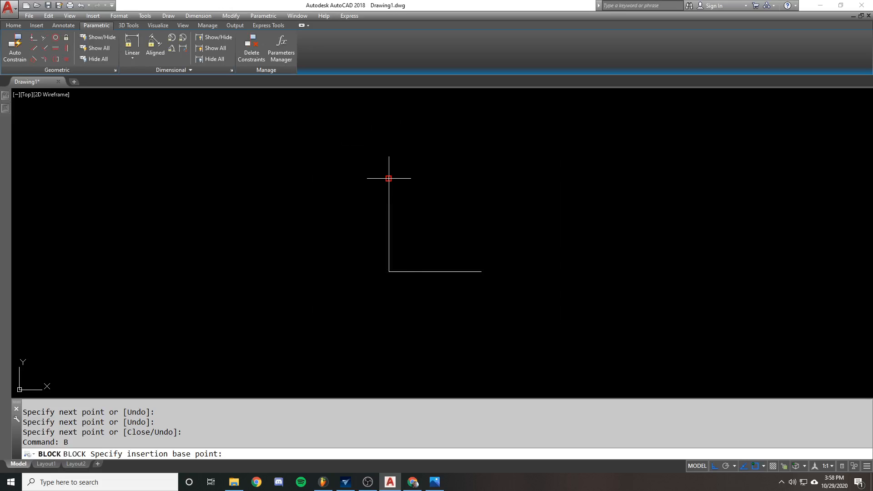
click(389, 177)
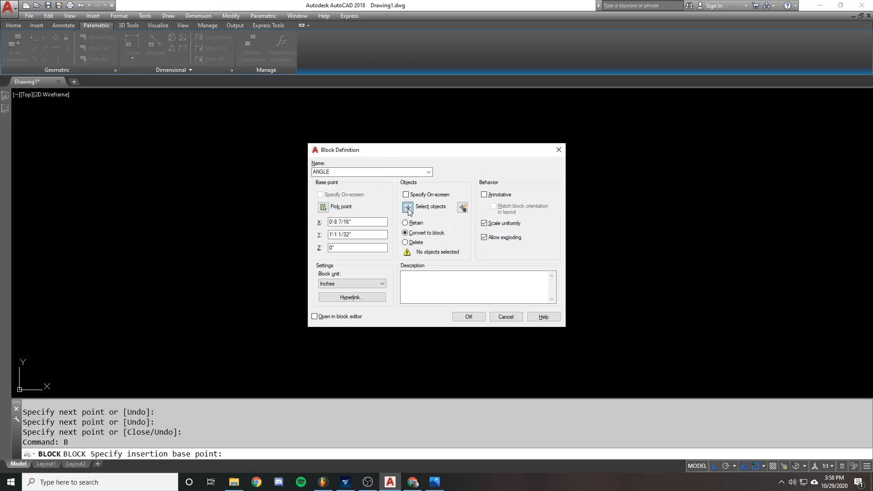
click(408, 207)
click(464, 302)
click(378, 231)
key(Return)
click(468, 318)
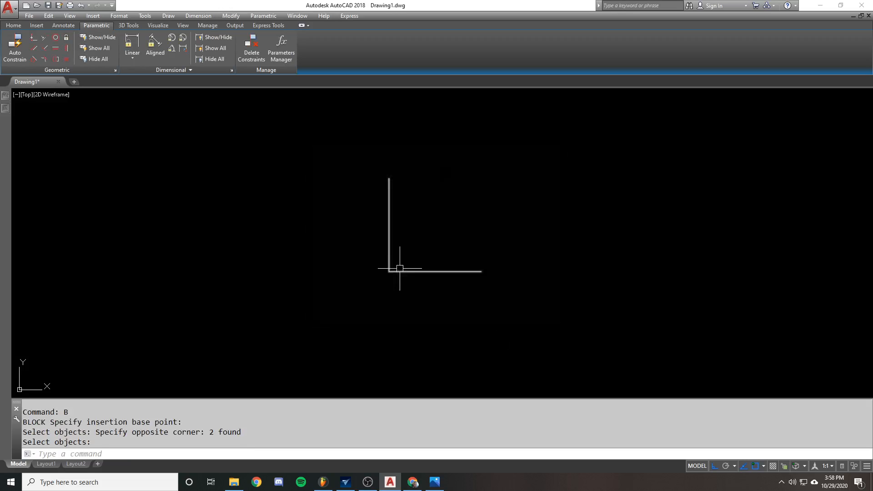
Open the ANGLE block for editing in the block editor.
click(398, 271)
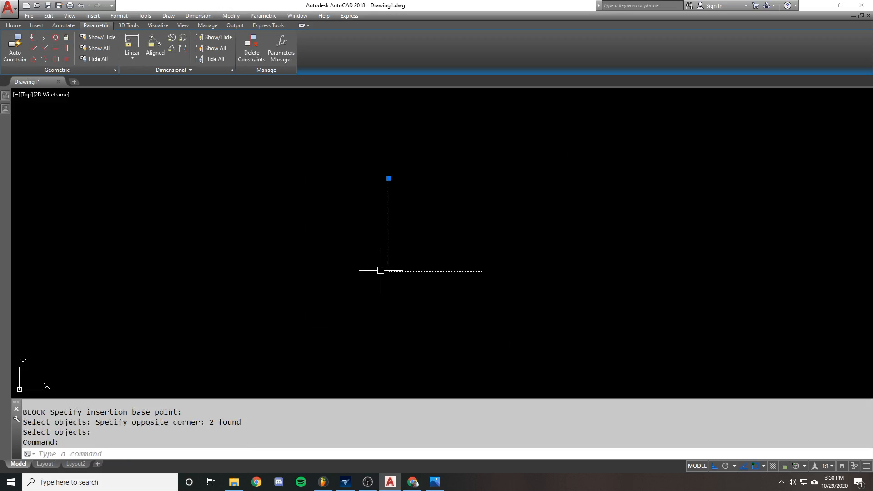
text(BE)
key(Return)
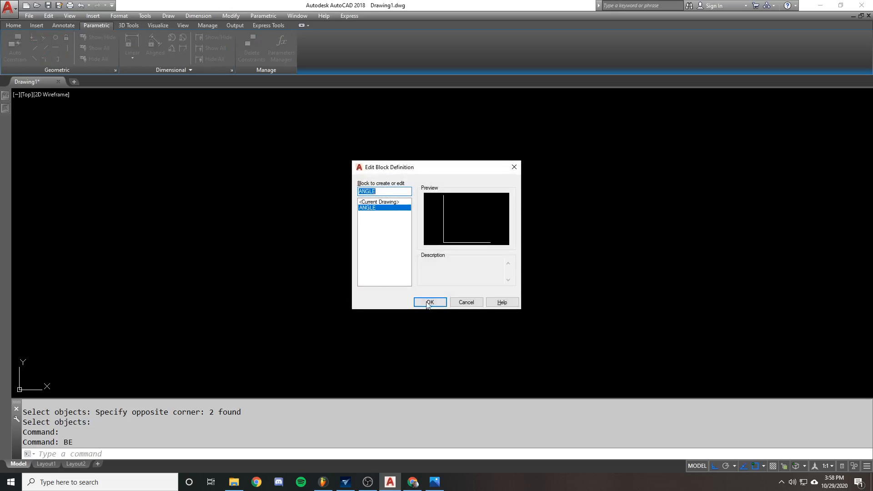
click(428, 302)
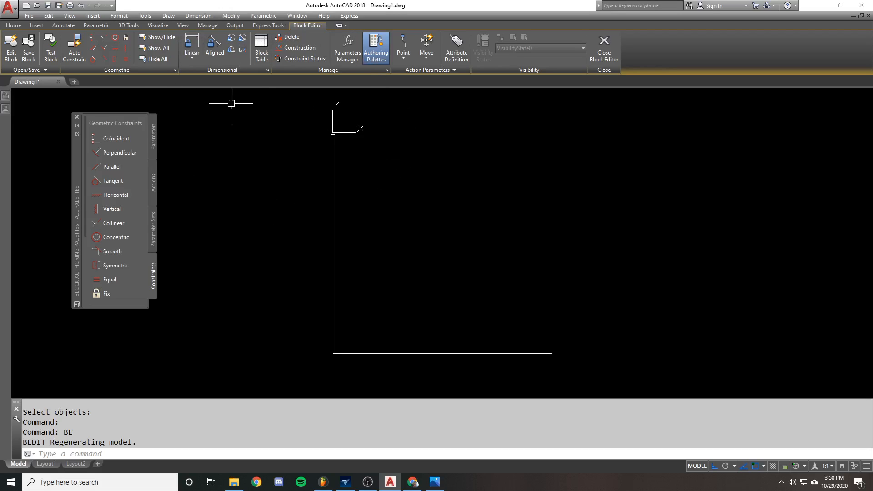
scroll(230, 101, down, 1)
middle_drag(255, 155, 261, 164)
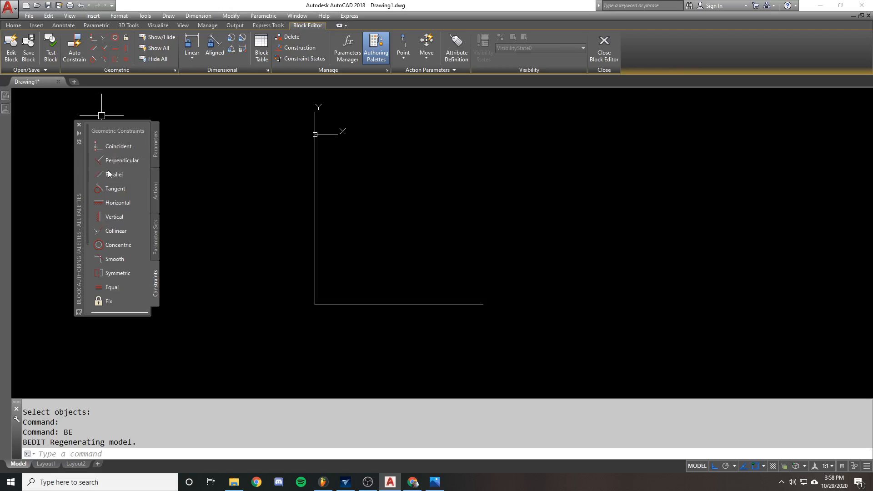
Look through the block authoring palettes for parameters, actions, parameter sets and constraints.
click(378, 53)
click(375, 46)
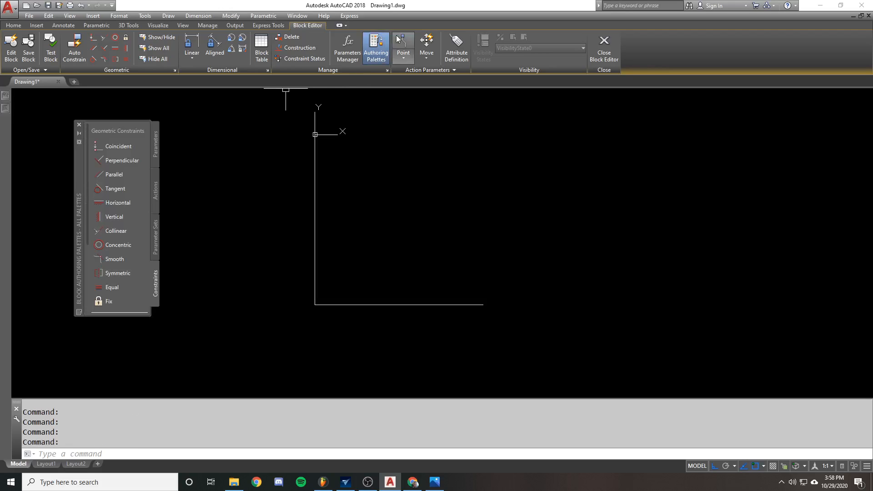
click(374, 59)
click(374, 59)
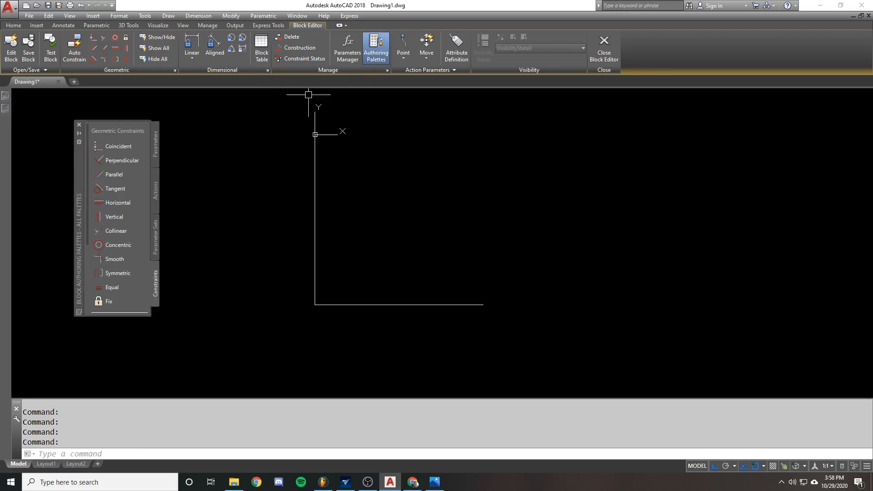
click(156, 142)
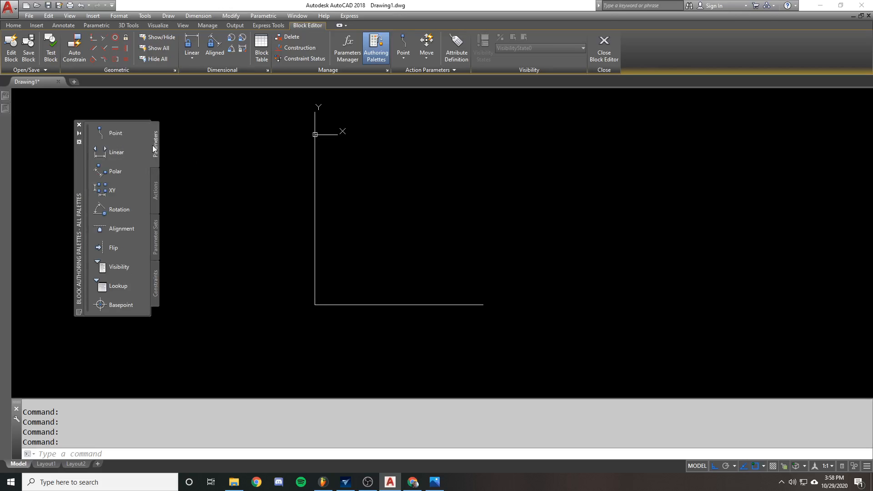
click(155, 191)
click(156, 234)
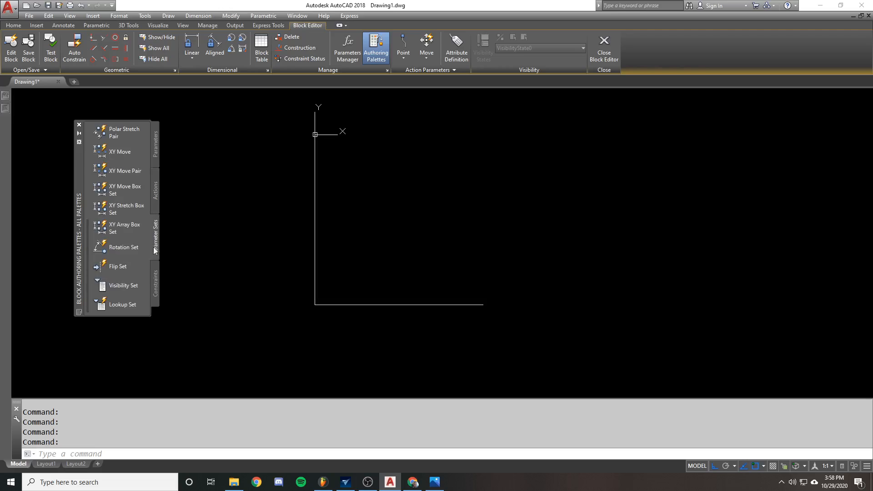
click(157, 289)
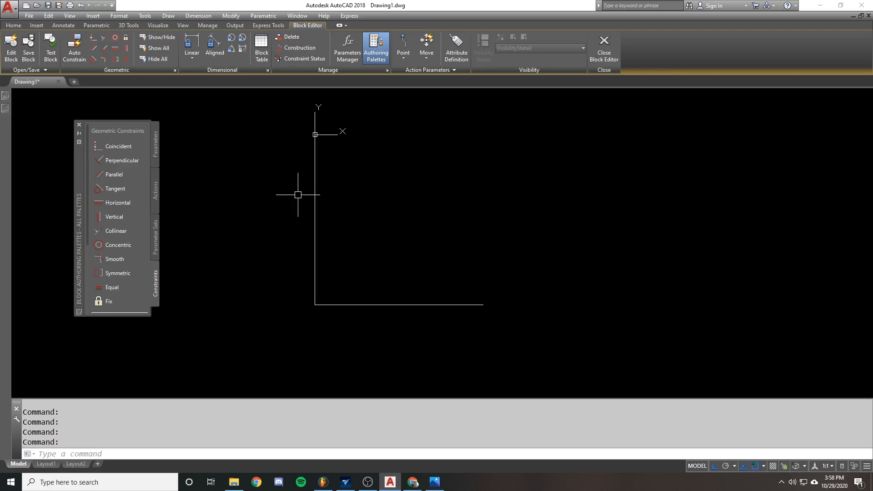
Add a Rotation Set based at the vertical line's upper end, with a radius of about 2 1/16" and a default angle of 0.
mouse_move(298, 195)
middle_down()
mouse_move(353, 219)
mouse_move(358, 208)
middle_up()
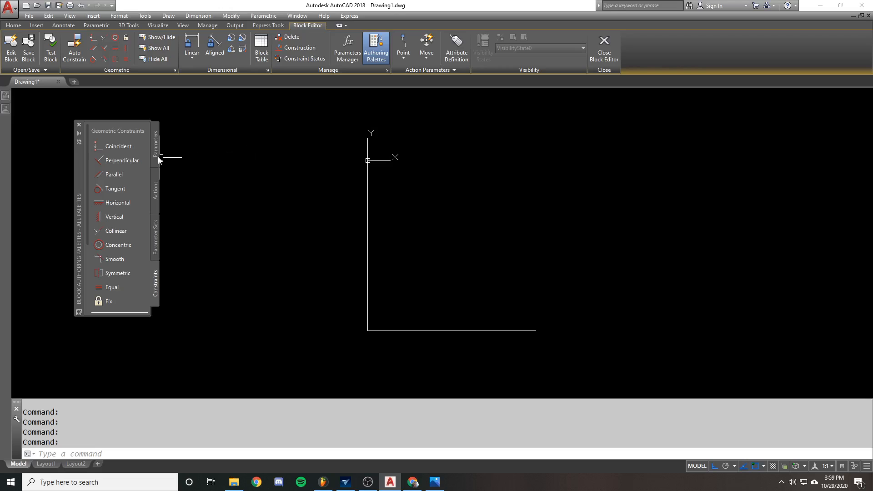
click(156, 186)
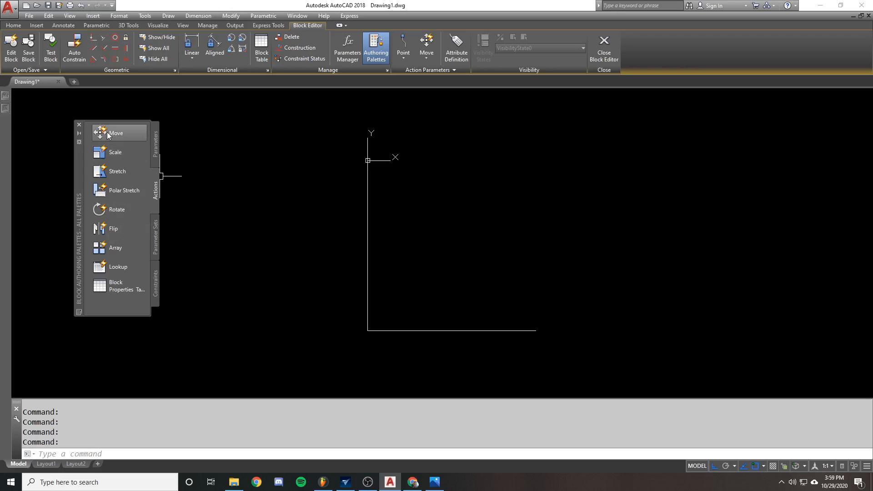
click(156, 237)
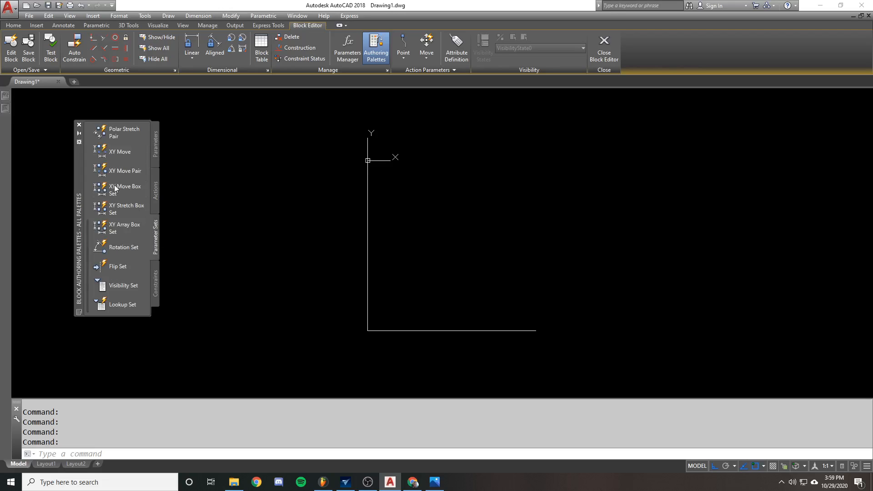
click(114, 249)
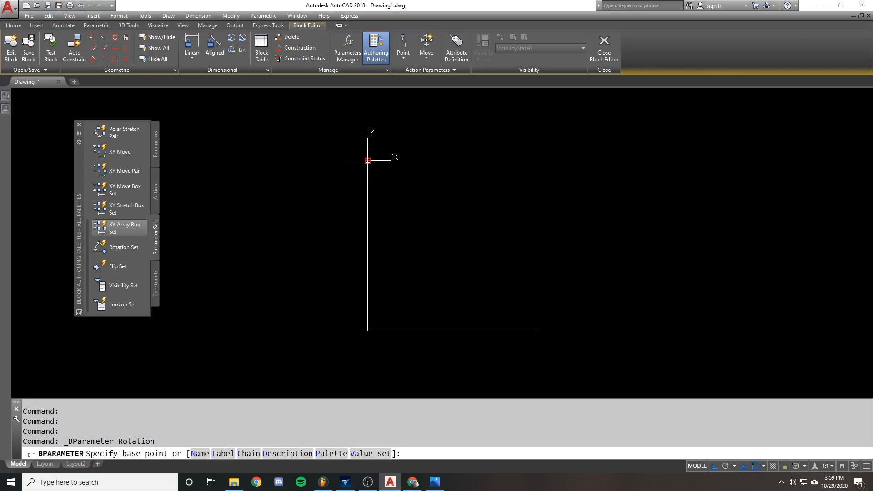
click(367, 160)
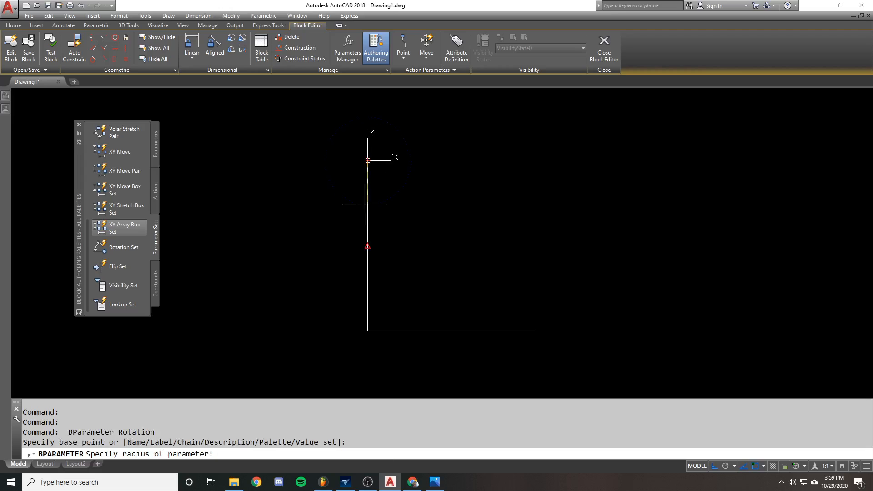
click(383, 221)
click(469, 177)
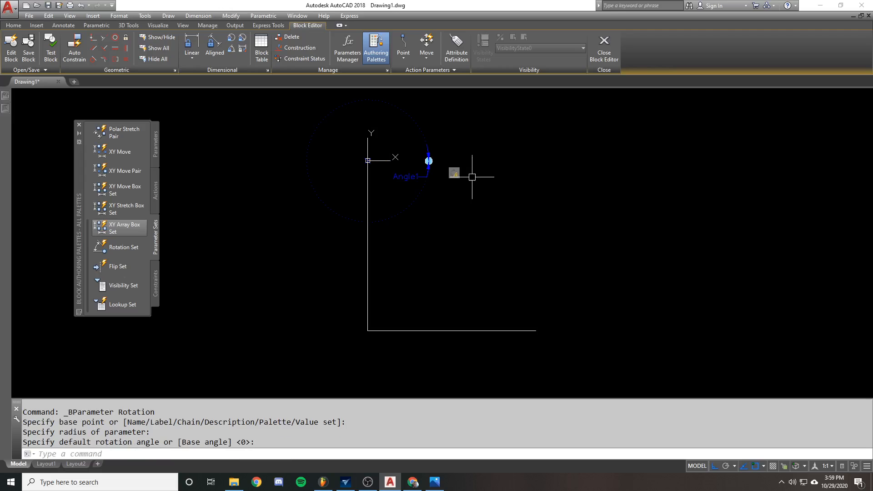
click(367, 250)
key(Escape)
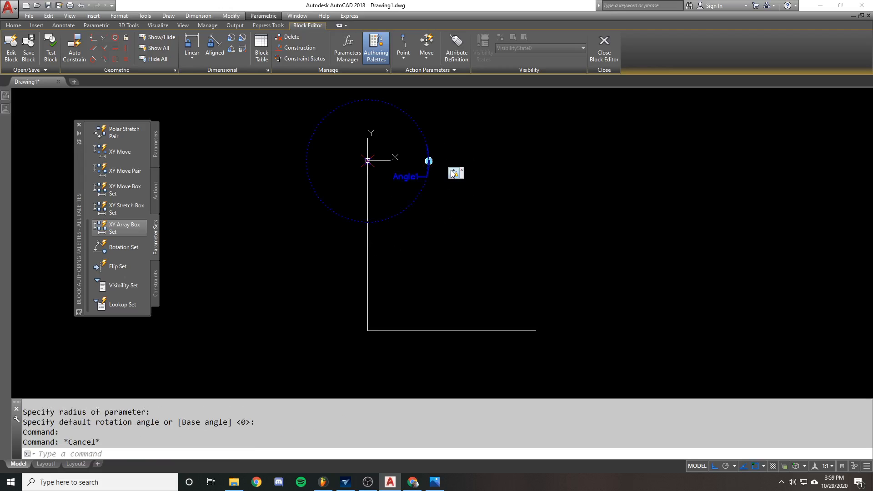
Assign the vertical line to the rotation action as a new selection set.
right_click(455, 173)
mouse_move(501, 189)
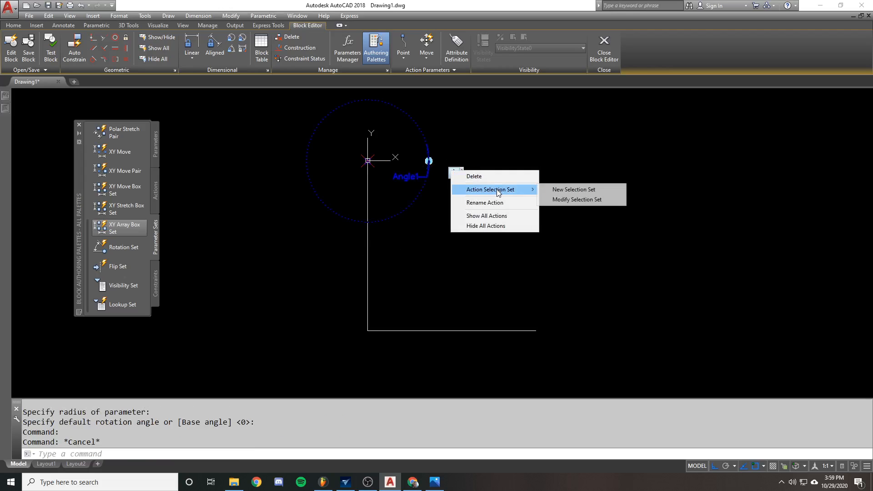
click(568, 190)
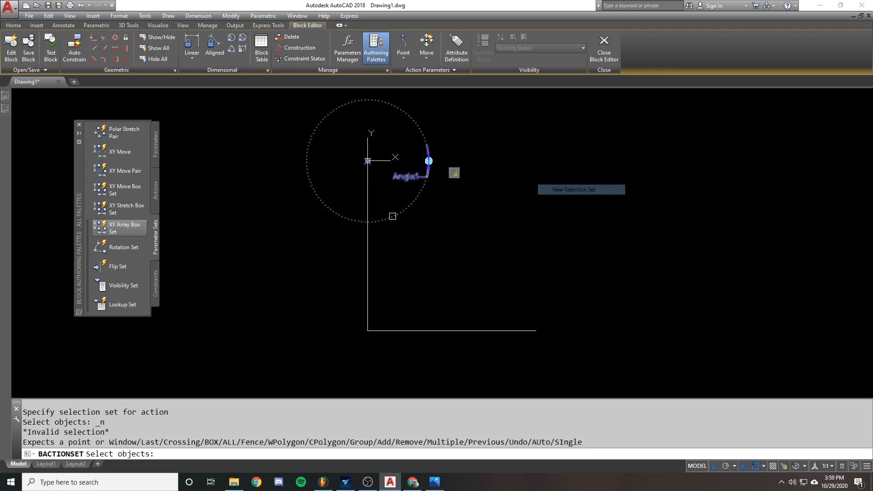
click(368, 248)
key(Return)
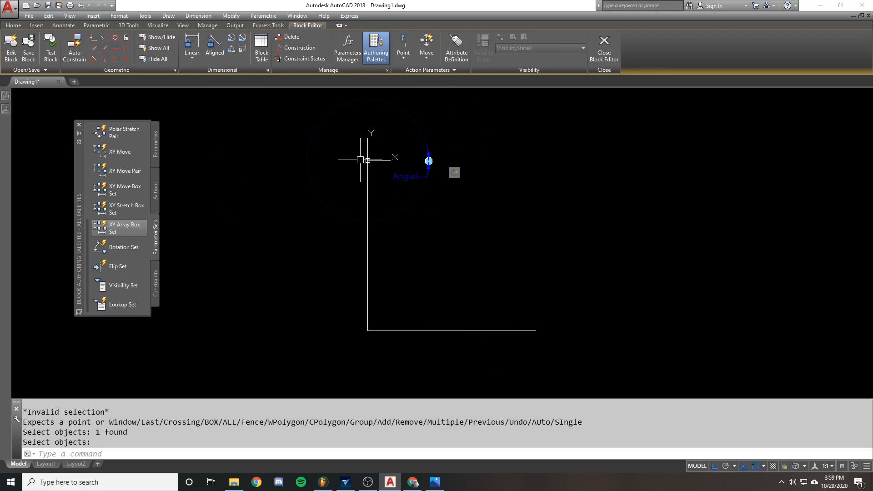
Set the rotation parameter's base angle to 270.
click(426, 144)
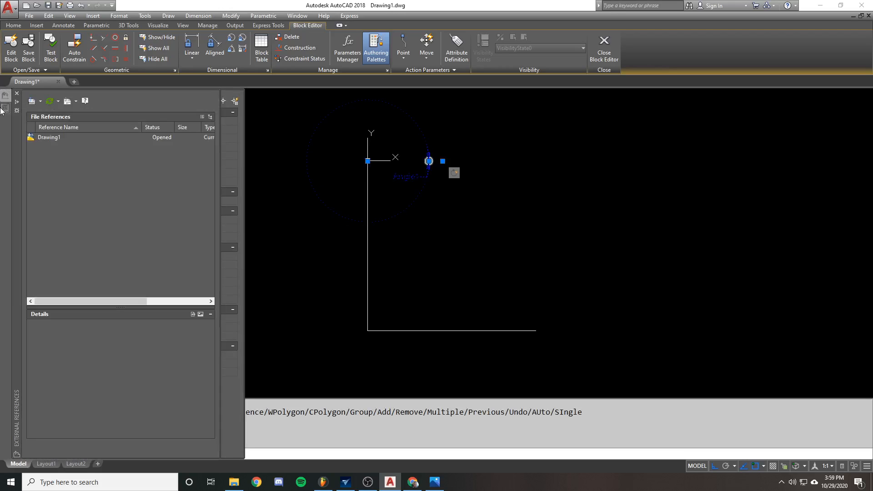
mouse_move(5, 109)
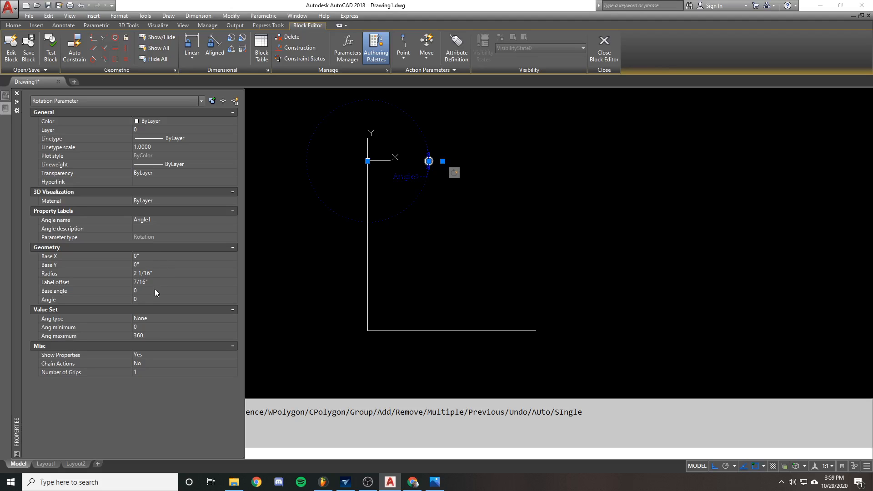
click(155, 292)
text(27)
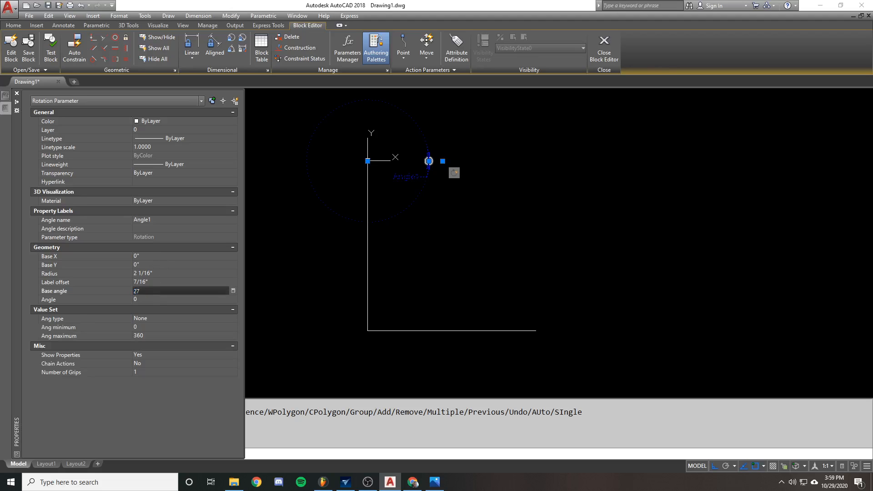
key(Return)
key(ctrl+1)
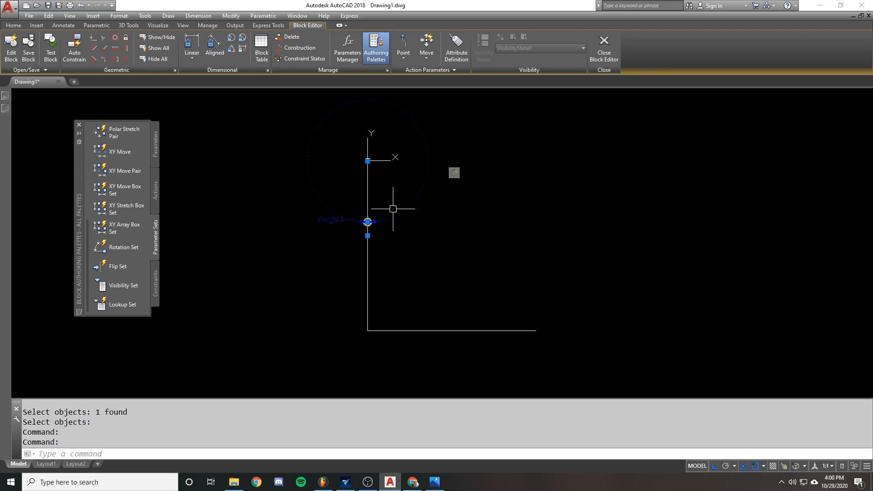
Test the ANGLE block by swinging its vertical line from the rotation grip with Ortho off, and close the test window.
click(58, 50)
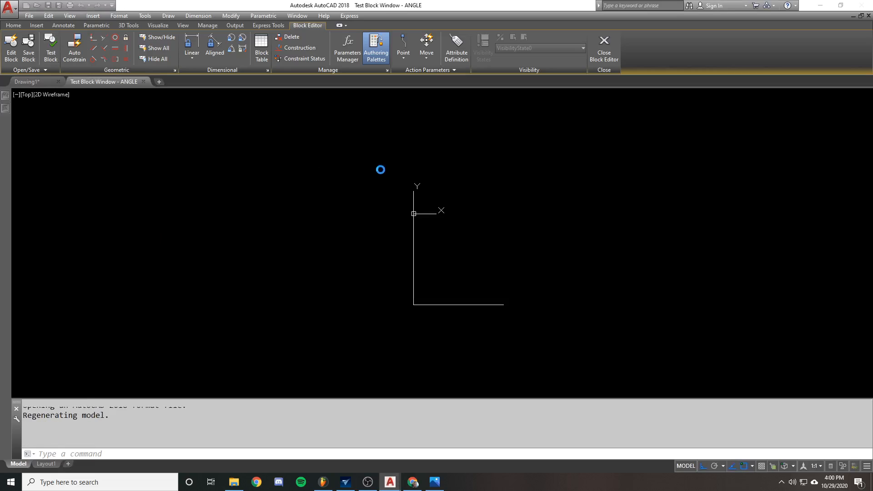
click(413, 246)
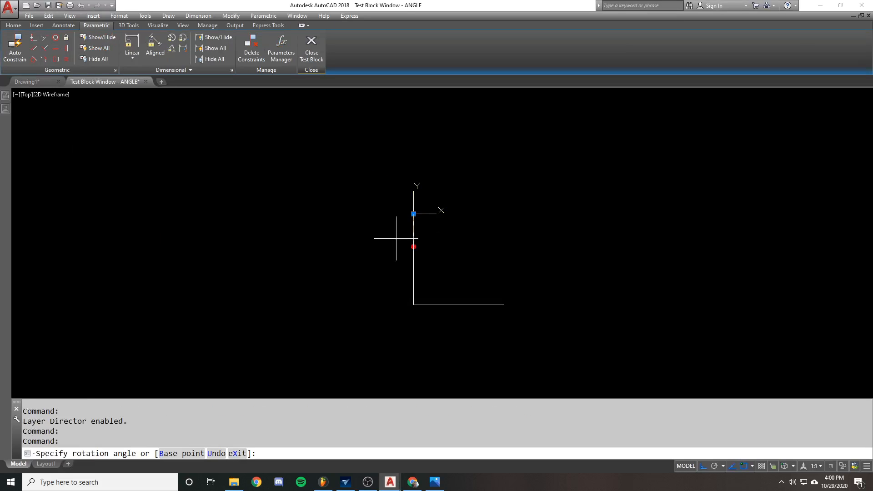
key(F8)
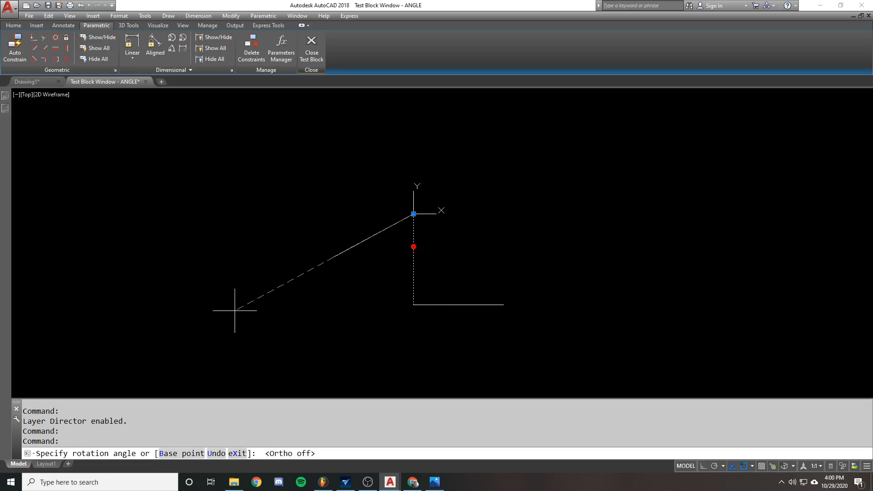
key(Escape)
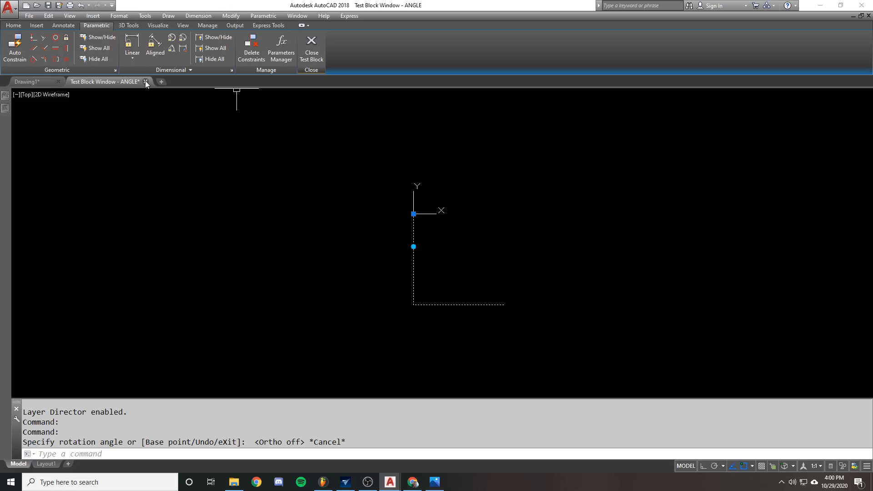
click(146, 82)
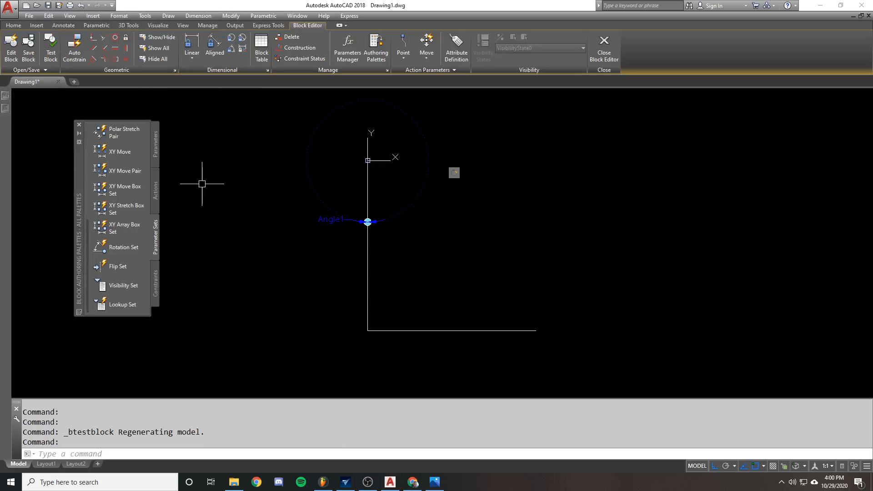
text(L)
key(Return)
click(255, 220)
key(Escape)
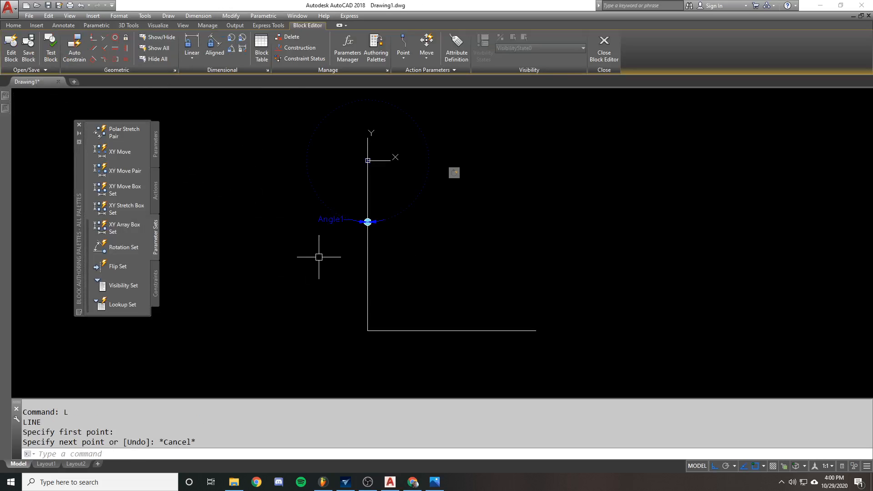
Turn Ortho mode off in the block editor.
key(F8)
scroll(297, 183, down, 1)
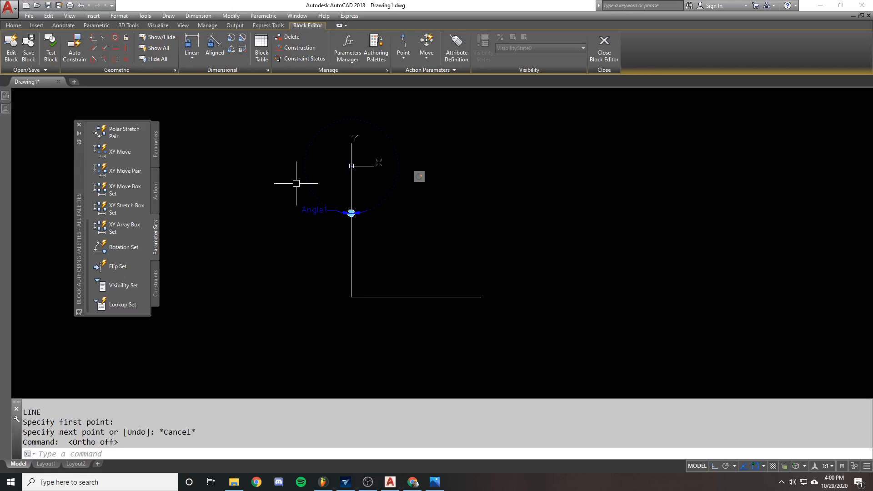
Bring up the geometric constraints in the block authoring palettes and regenerate the model.
click(157, 282)
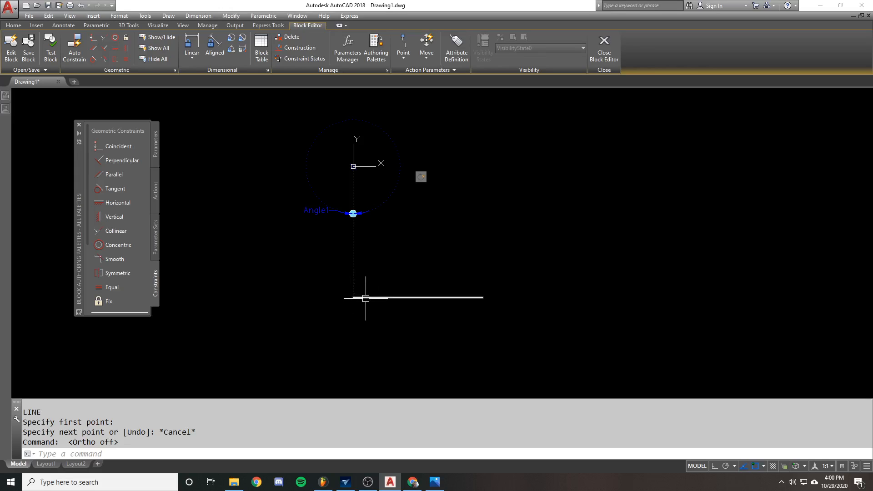
key(Escape)
text(RE)
key(Return)
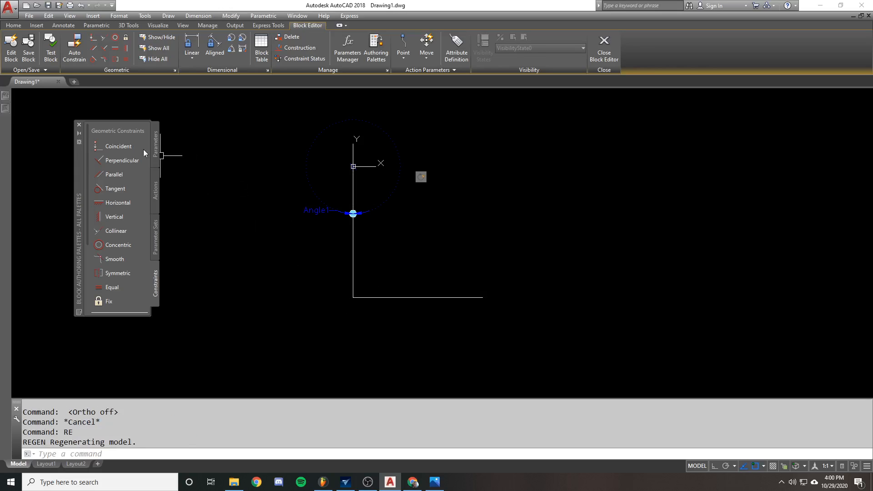
Apply a Coincident constraint joining the horizontal line's left end to the vertical line's lower end.
click(110, 146)
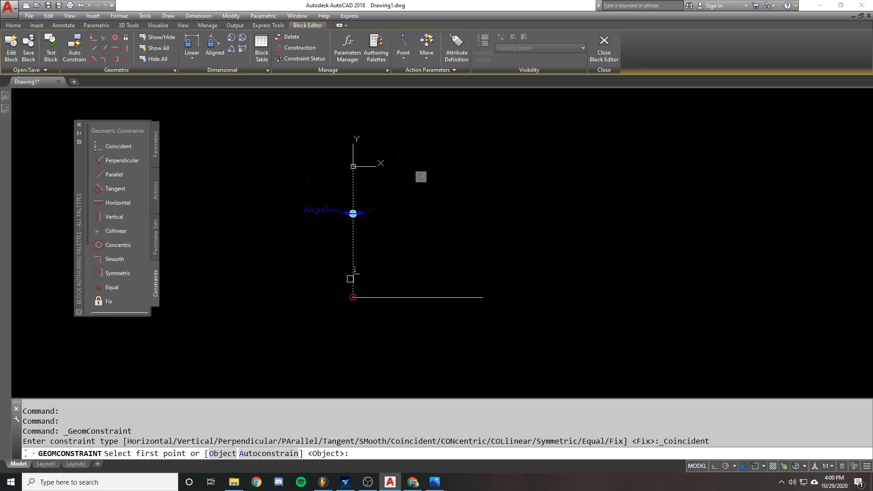
click(354, 279)
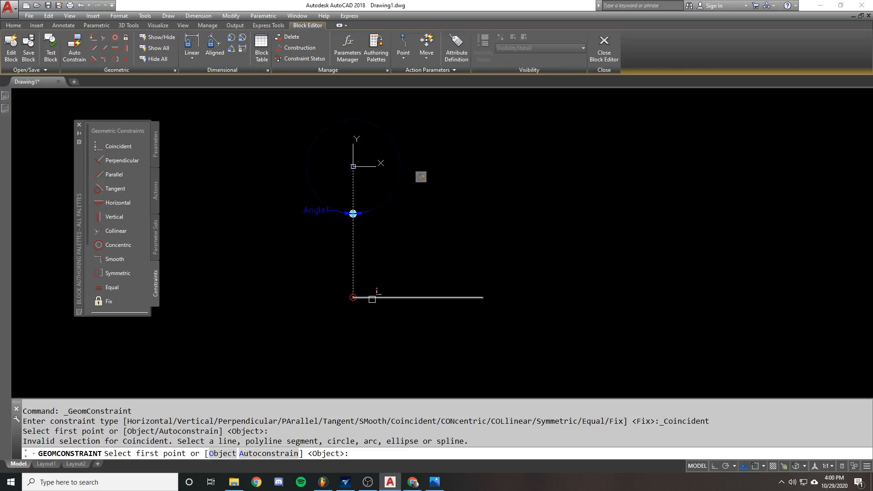
click(372, 298)
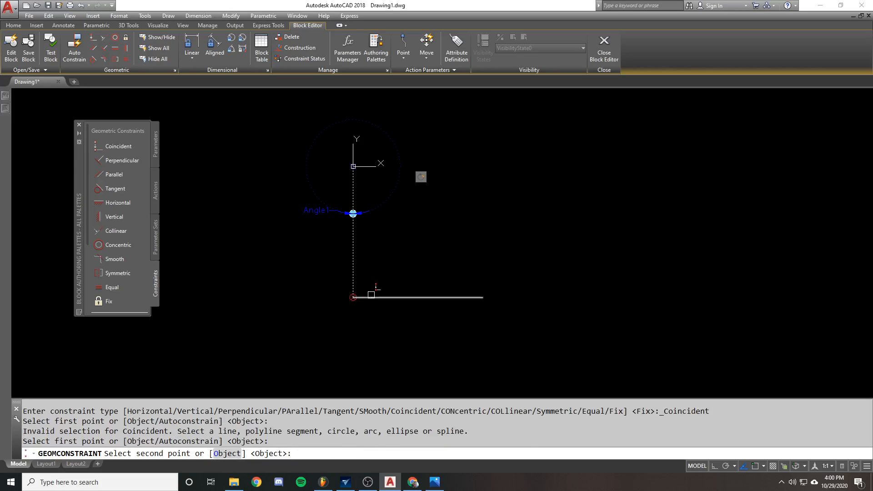
click(368, 298)
click(355, 284)
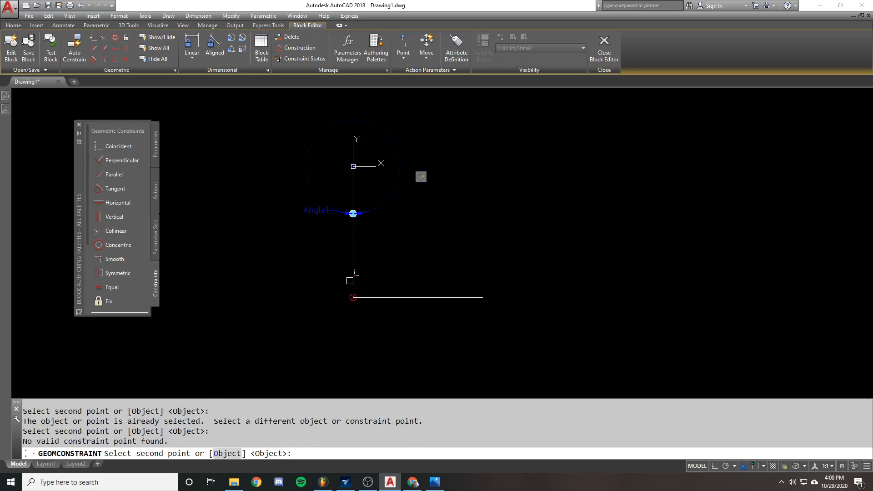
click(366, 297)
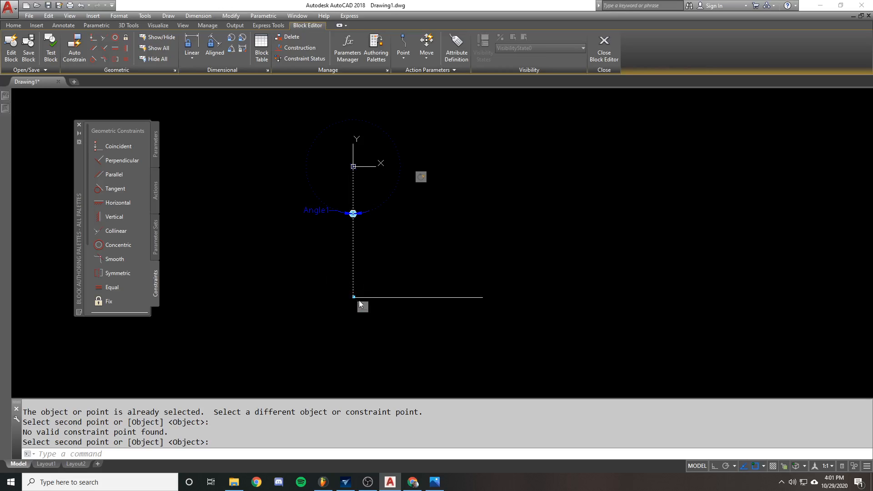
Test the constrained block in a test window by rotating the vertical line from its rotation grip, leaving the rotation uncommitted.
click(52, 47)
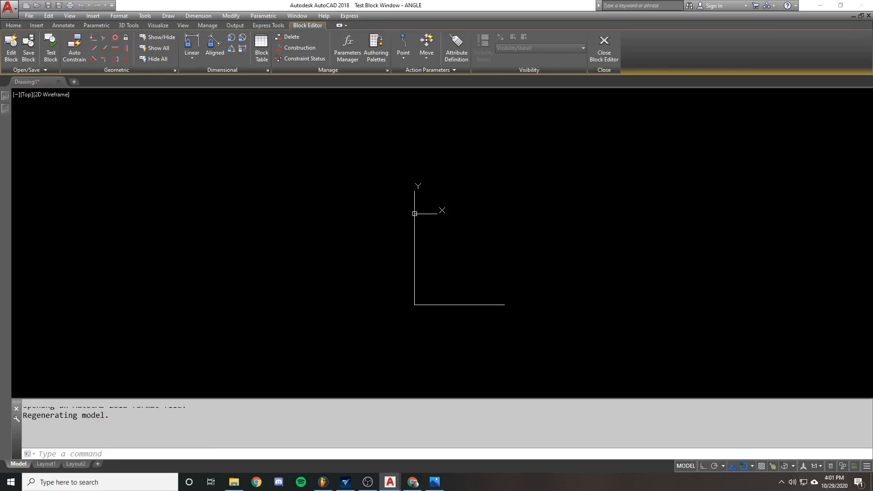
click(414, 248)
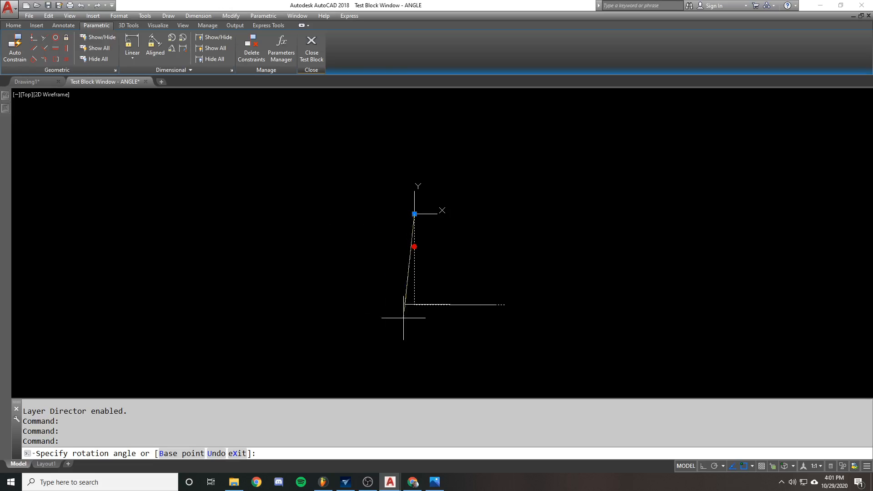
key(Escape)
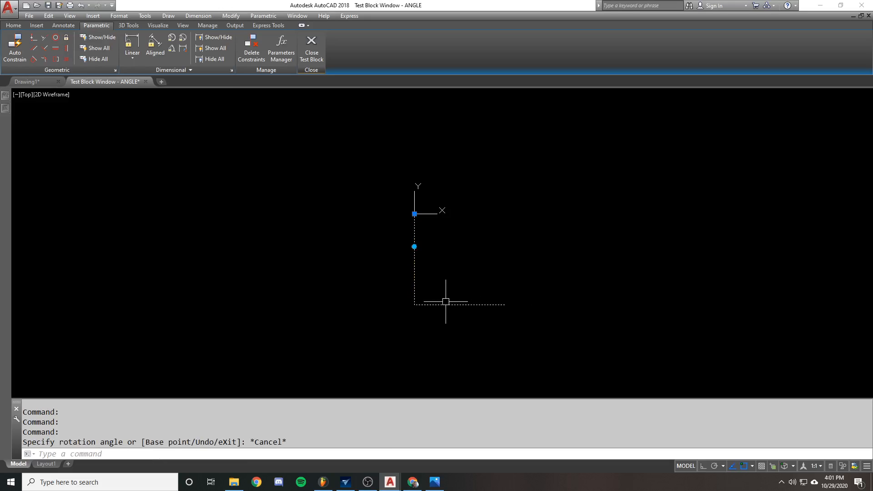
Draw a small reference circle centred on the horizontal line's free end in the test window.
text(C)
key(Return)
click(504, 304)
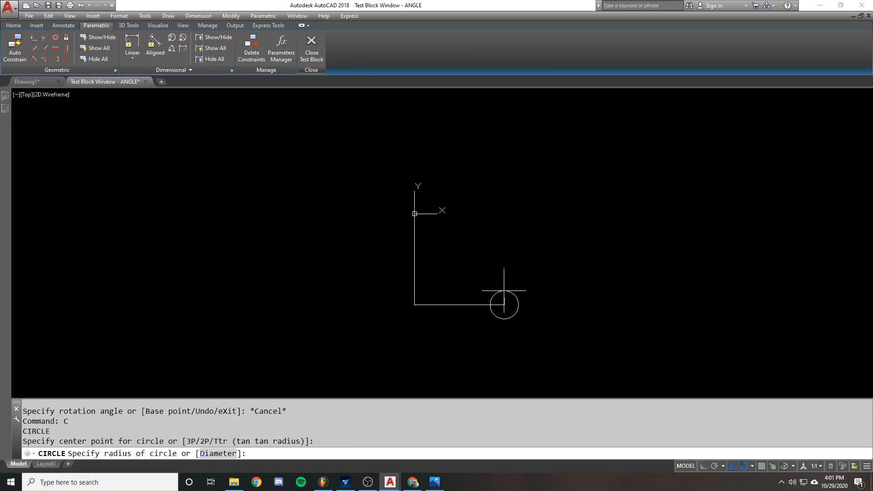
click(505, 291)
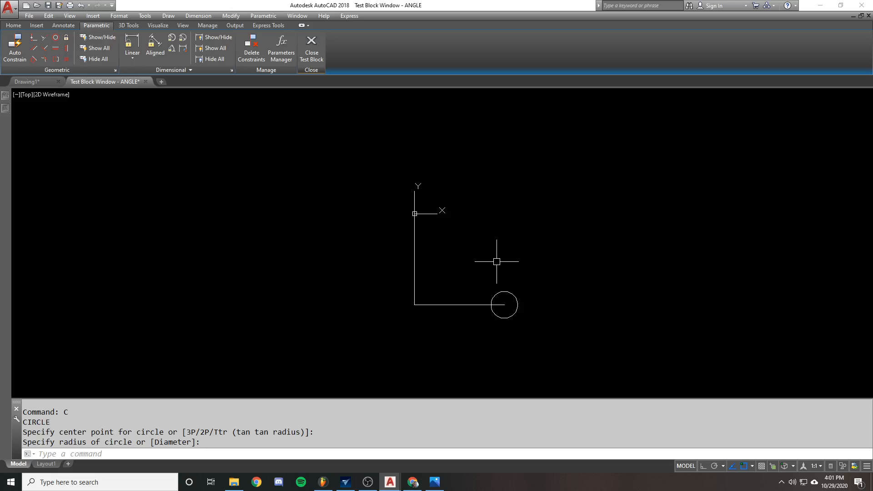
text(L)
key(Return)
key(Escape)
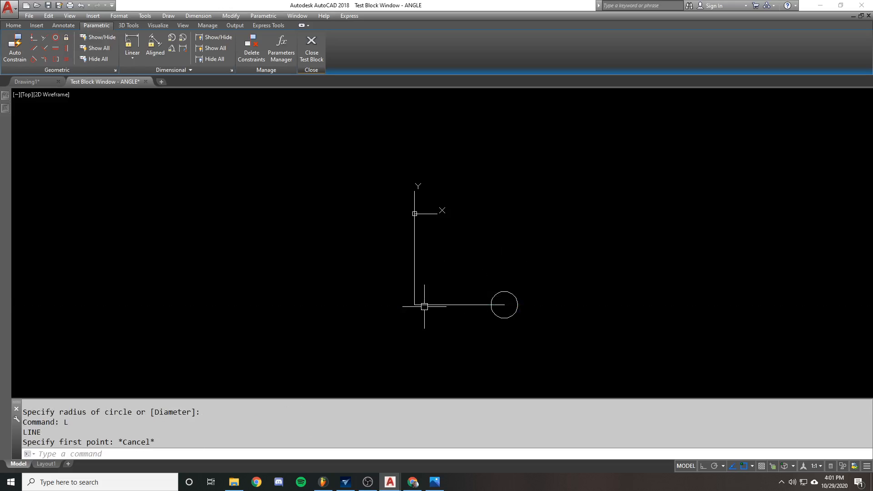
Rotate the test block's vertical line around its base point until it points to the upper left.
click(416, 298)
click(414, 246)
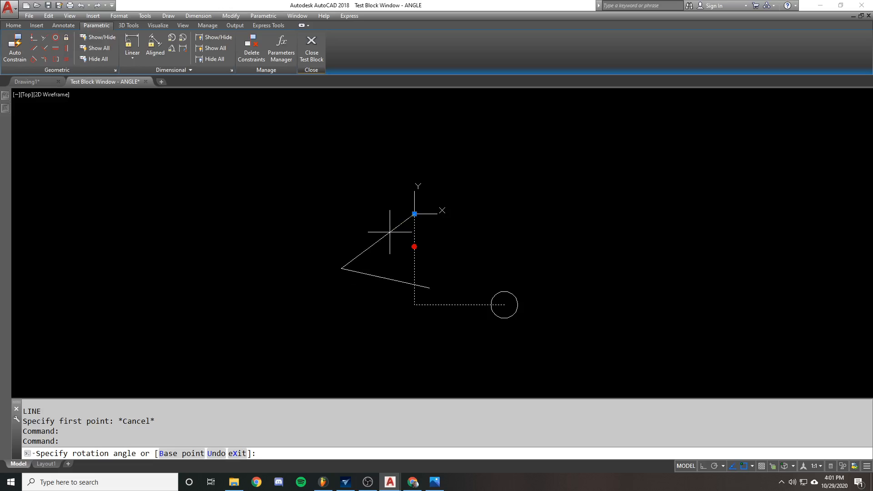
click(369, 186)
key(Escape)
Draw a line over the rotated block's second line, from the shared corner to its free end.
text(l)
key(Return)
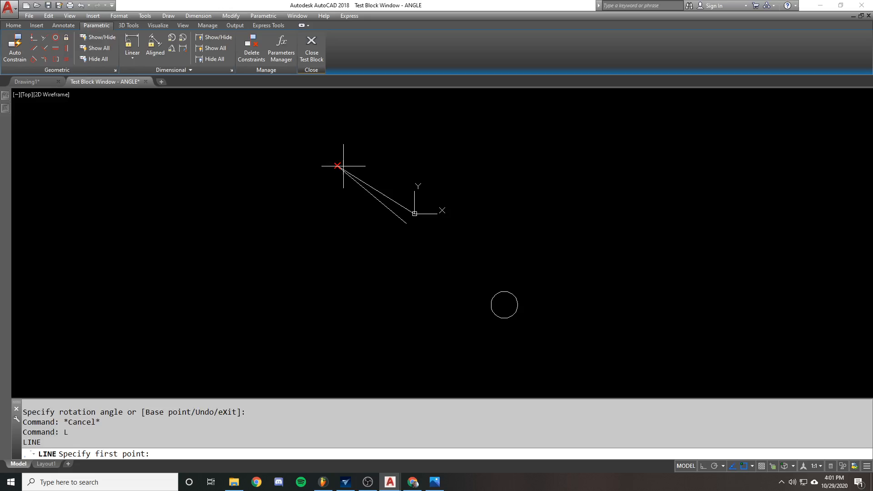
click(337, 165)
click(415, 213)
key(Return)
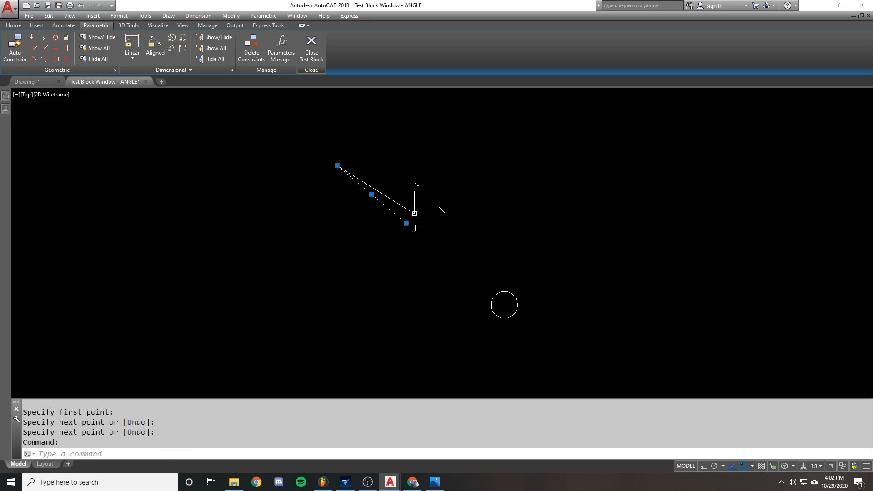
Try to lengthen the overlaid line from its lower end toward the reference circle.
mouse_move(408, 225)
click(430, 250)
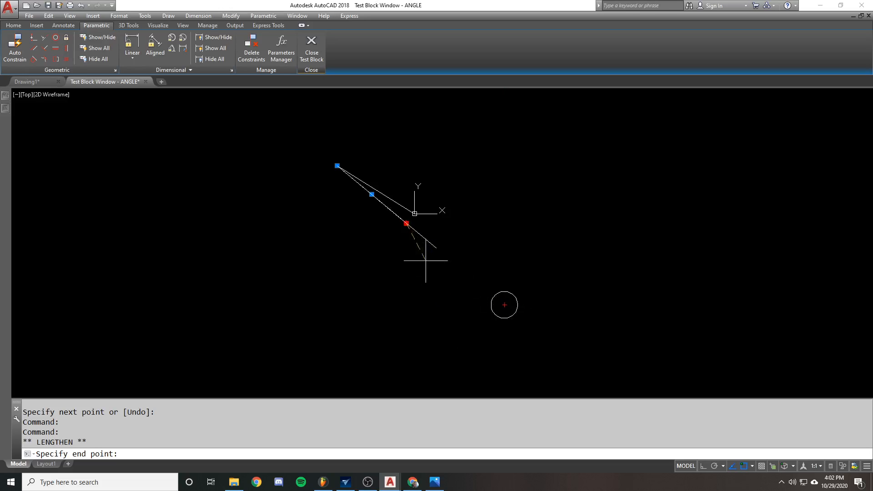
key(Escape)
key(Escape)
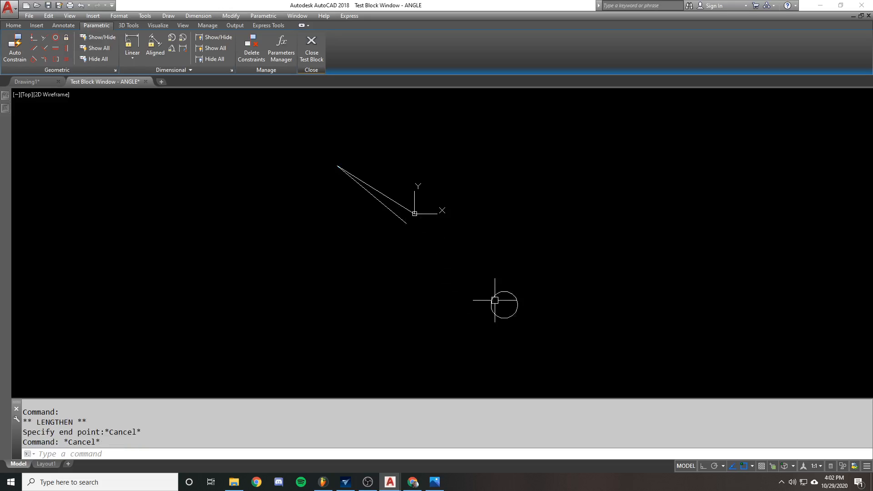
Erase the line drawn over the block's second line.
click(405, 219)
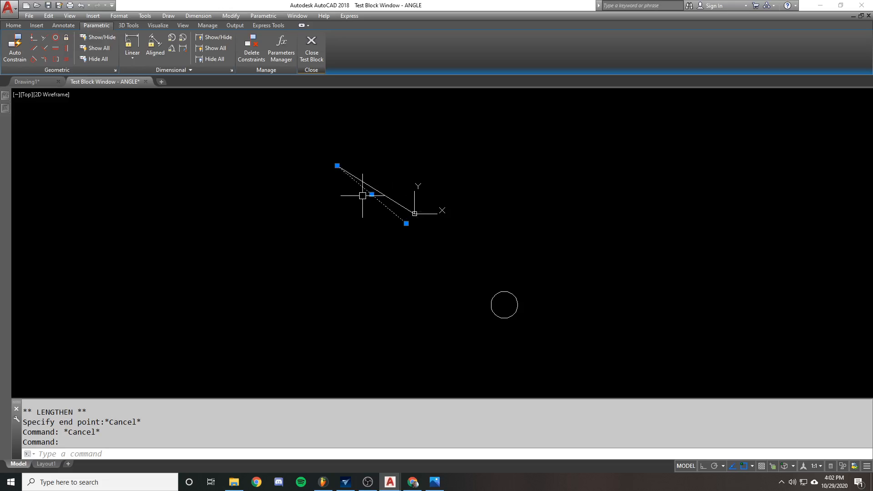
text(W)
key(Escape)
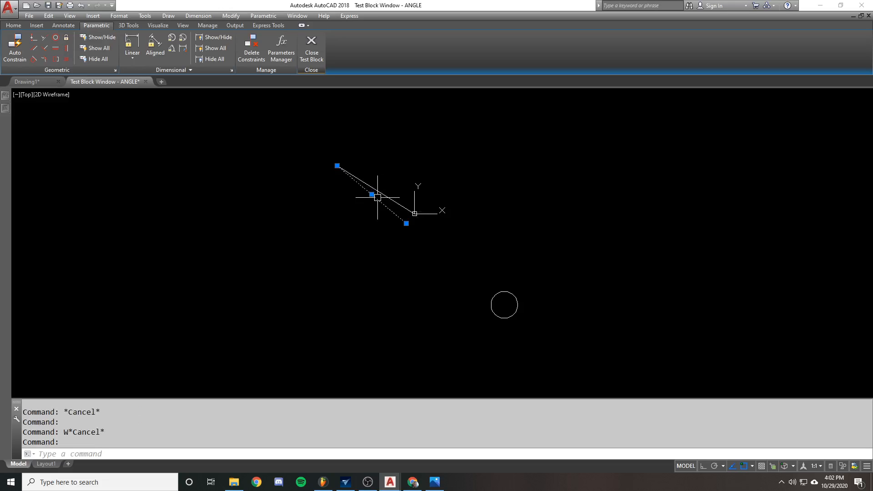
text(E)
key(Return)
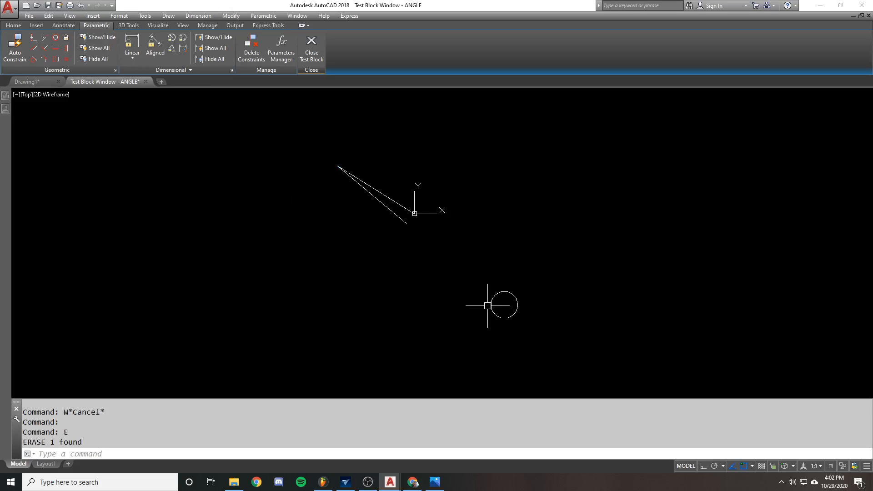
Erase the reference circle and close the test block window.
click(517, 304)
click(393, 243)
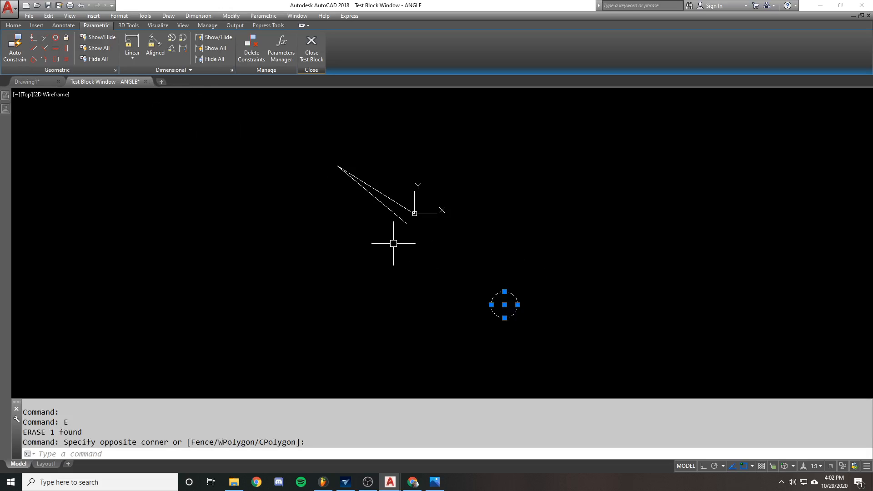
text(e)
key(Return)
click(145, 81)
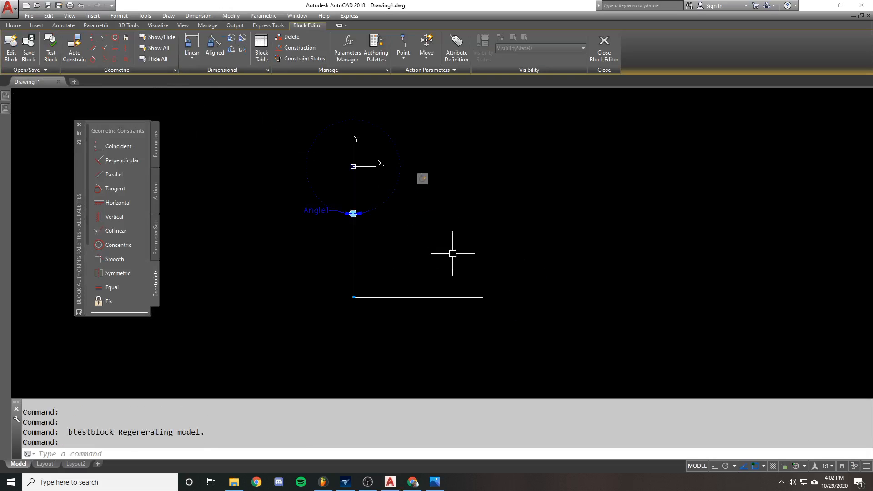
Draw a small circle centred on the horizontal line's right end in the block editor.
text(c)
key(Return)
click(483, 297)
scroll(489, 291, up, 1)
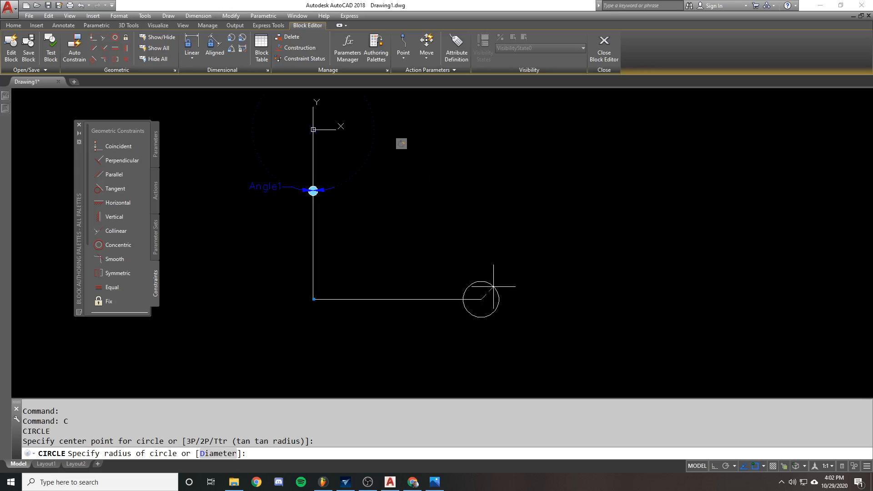
click(494, 287)
scroll(504, 277, down, 1)
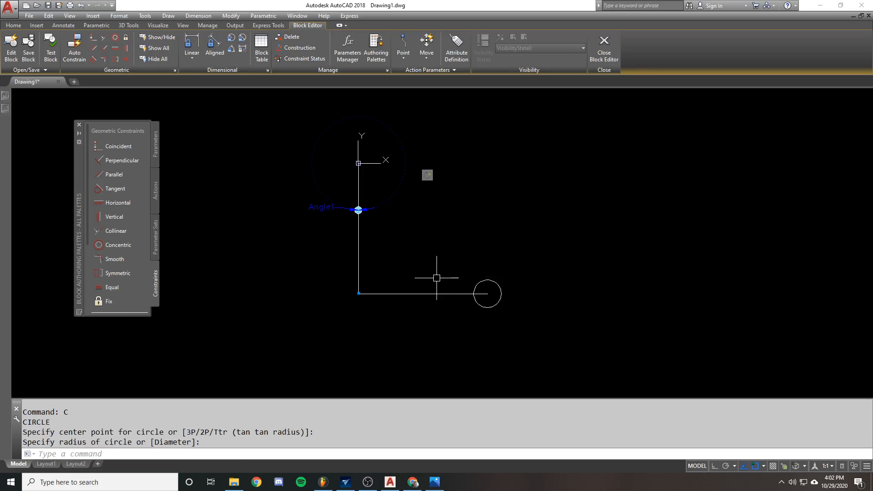
Apply a Fix constraint to the centre of the circle at the horizontal line's right end.
scroll(437, 278, down, 1)
middle_drag(436, 278, 454, 281)
middle_drag(428, 248, 412, 232)
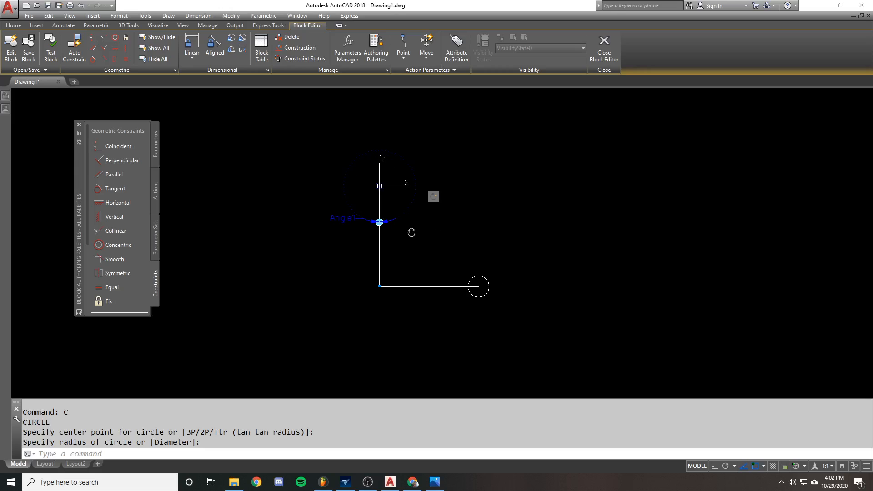
click(109, 301)
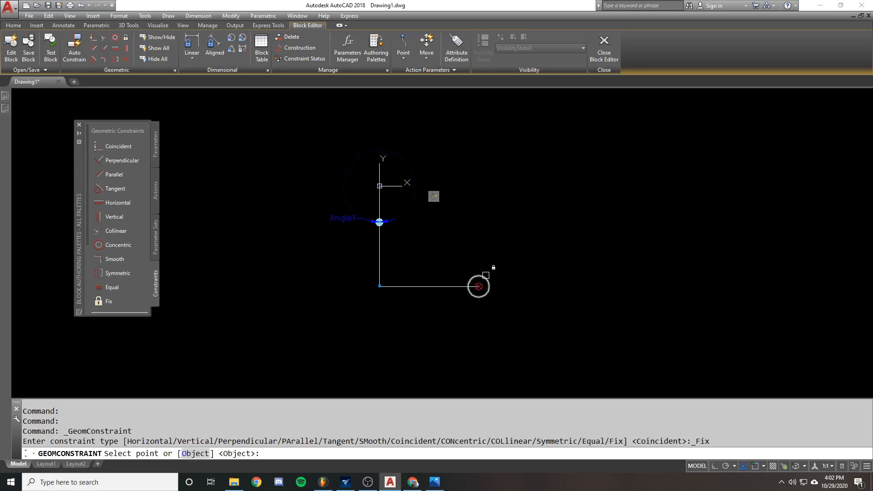
click(480, 276)
click(487, 278)
key(Escape)
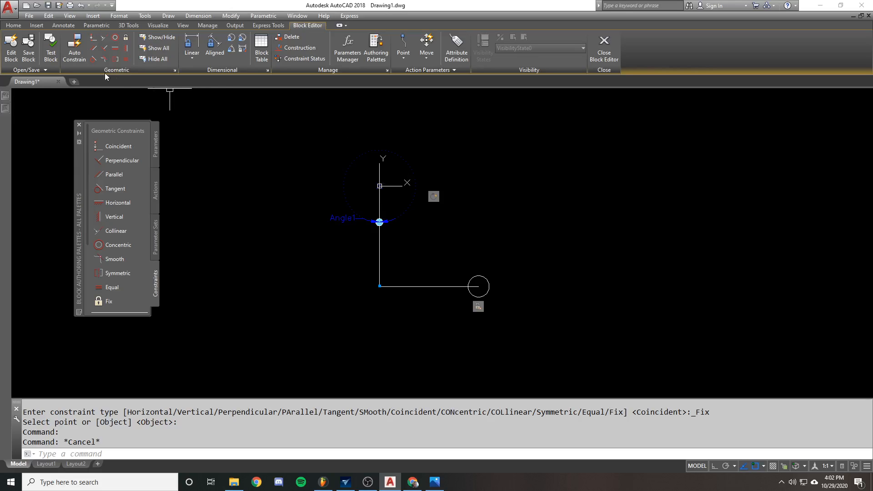
Open the ANGLE block in the test block window and close it again.
click(59, 51)
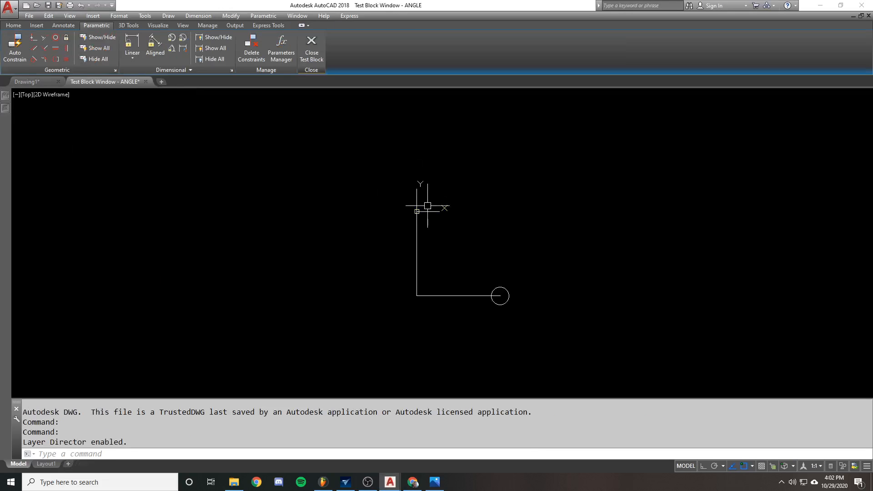
click(146, 82)
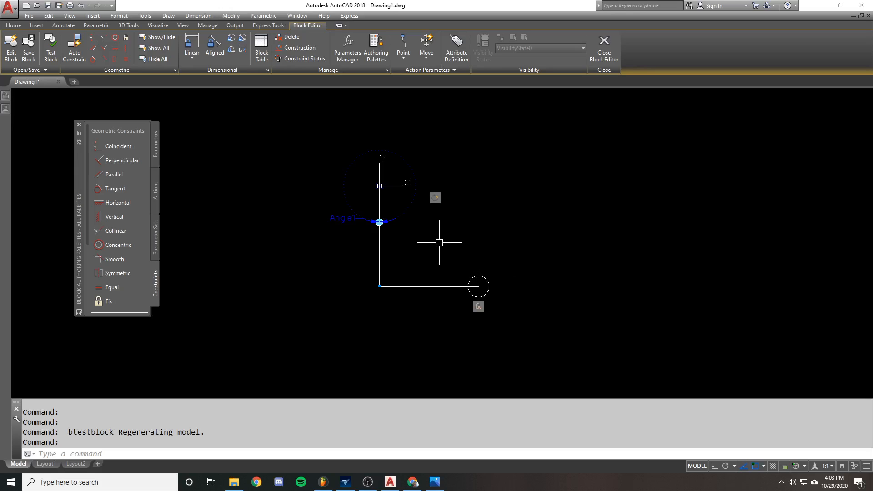
Apply a Coincident constraint joining the circle's centre to the horizontal line's right end.
scroll(478, 280, up, 2)
scroll(476, 282, down, 1)
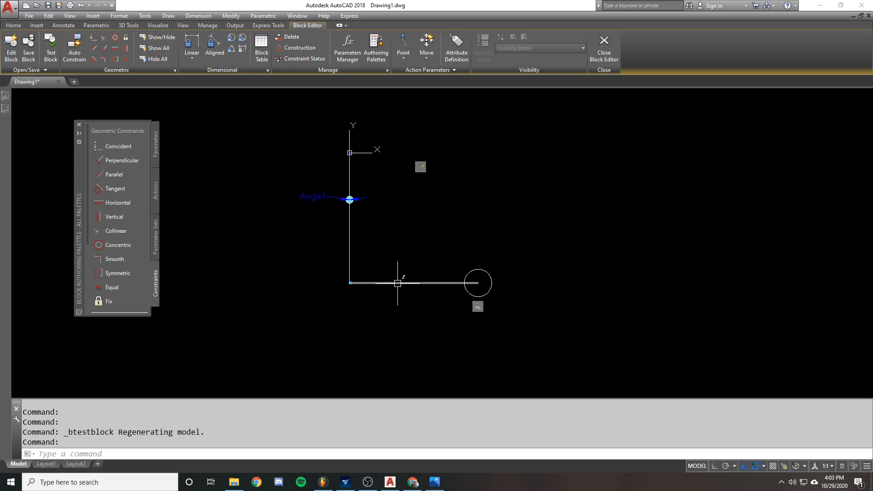
click(120, 146)
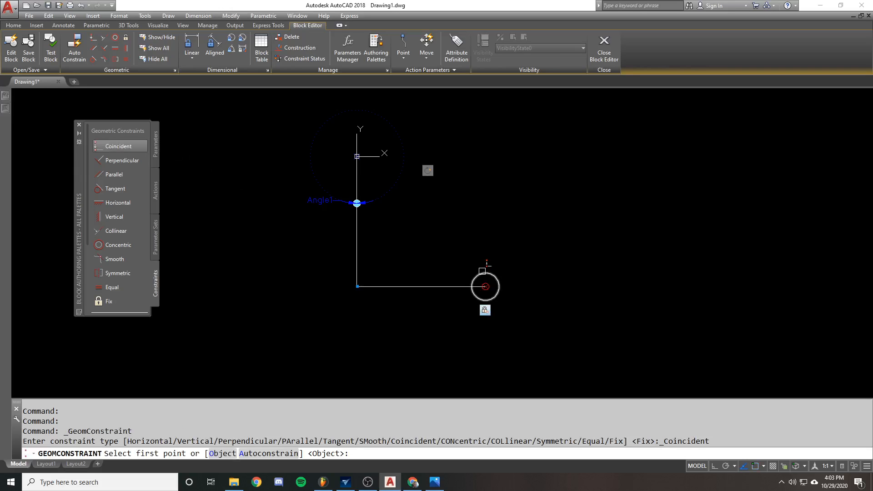
scroll(495, 274, up, 2)
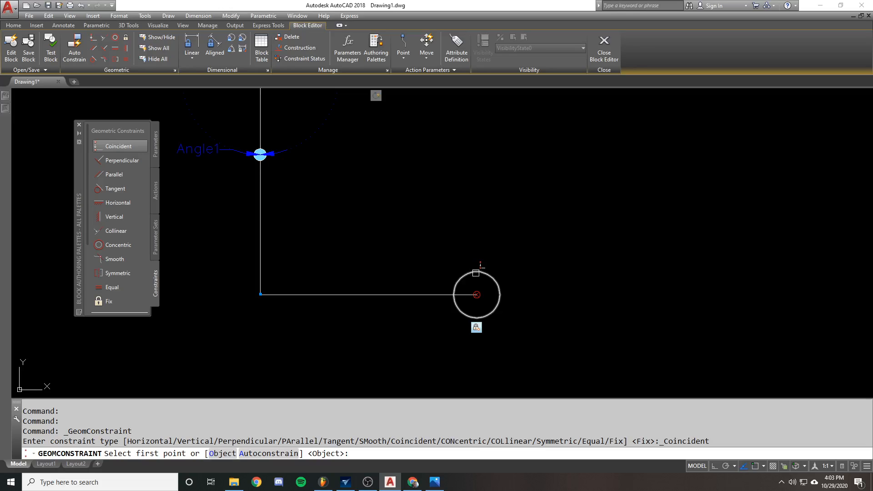
click(481, 268)
click(432, 295)
scroll(425, 239, down, 2)
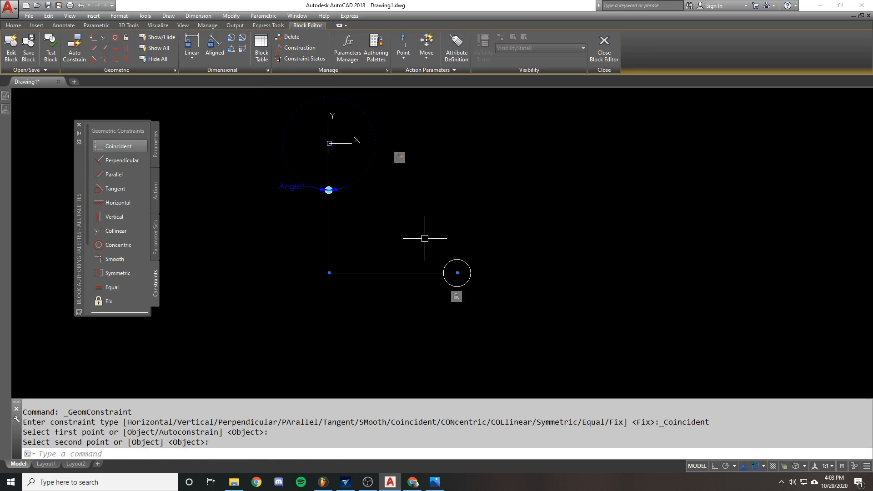
Open the ANGLE block in the test block window and preview rotating the vertical line with its angle grip, cancelling the rotation.
click(51, 51)
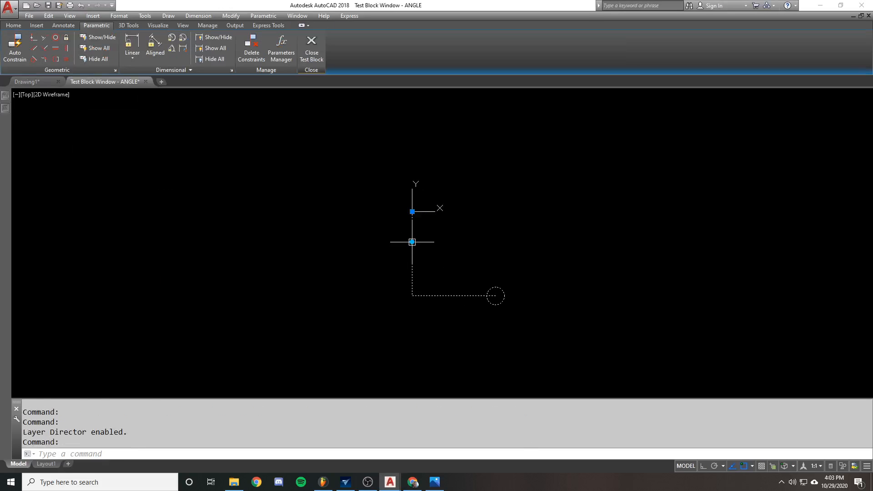
key(F8)
key(F8)
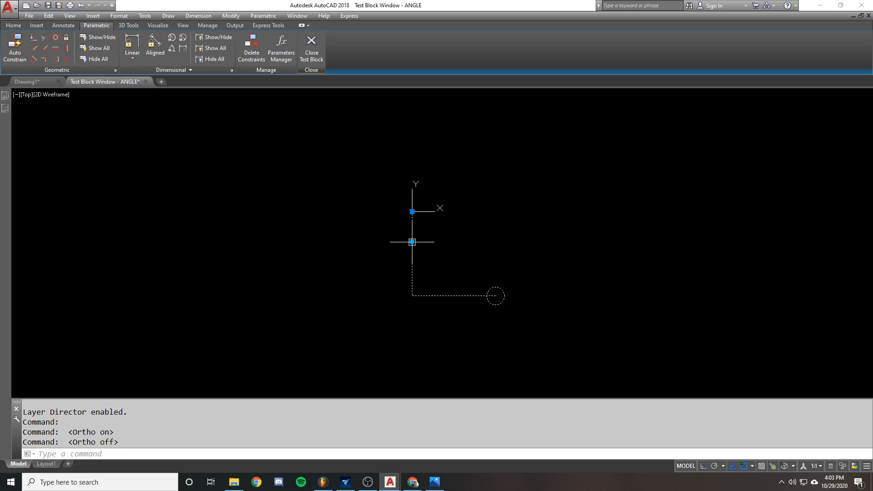
click(412, 242)
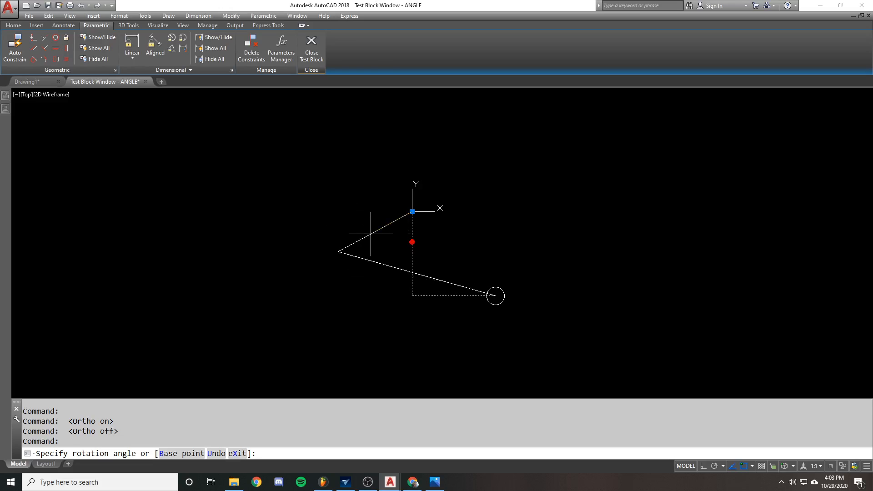
key(Escape)
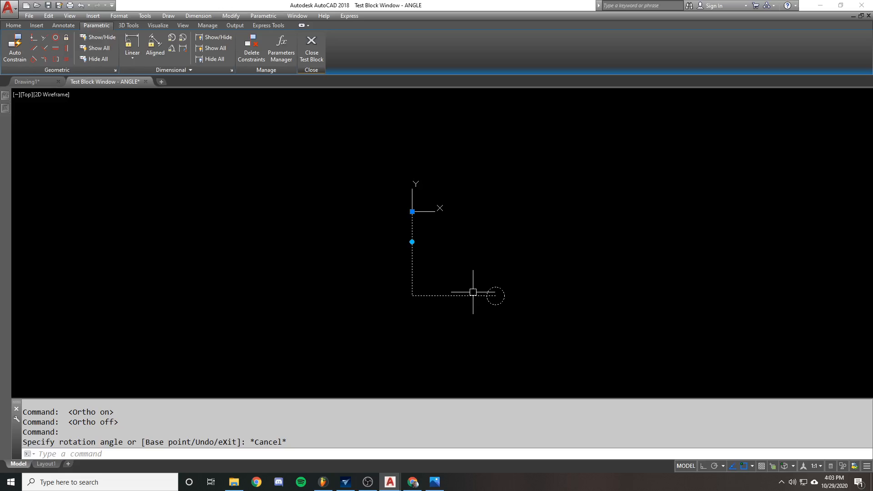
Preview the rotation with the line swung toward the circle, clearing all desktop notifications before cancelling it.
click(412, 242)
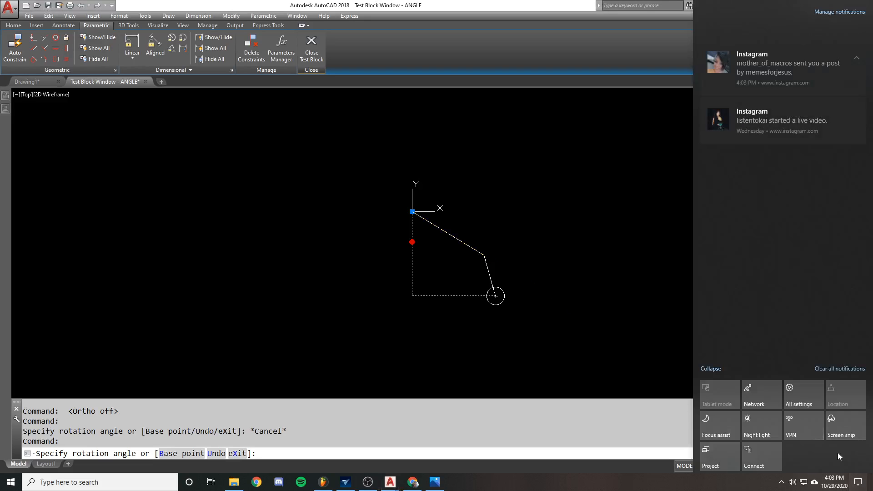
click(840, 370)
key(Escape)
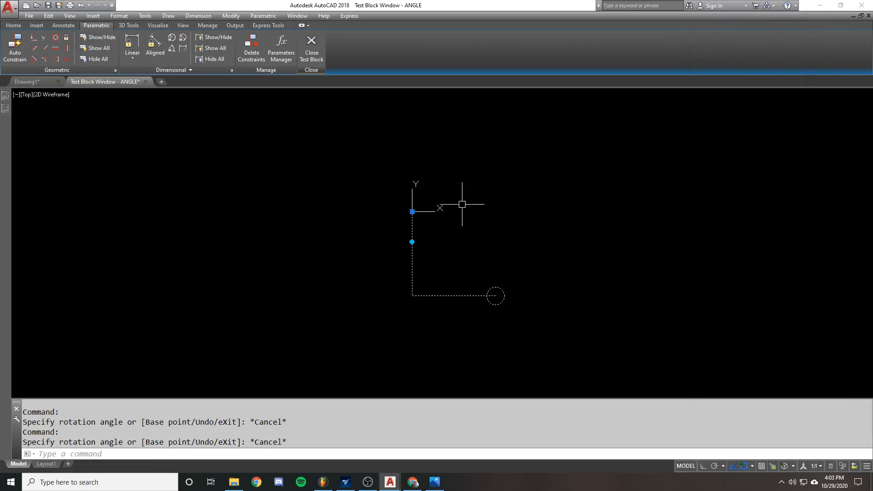
Deselect the block and close the test block window.
key(Escape)
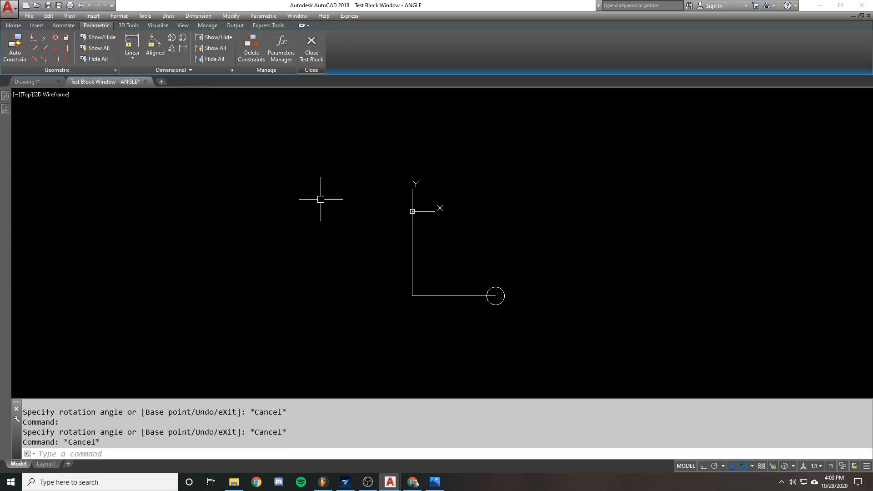
click(145, 82)
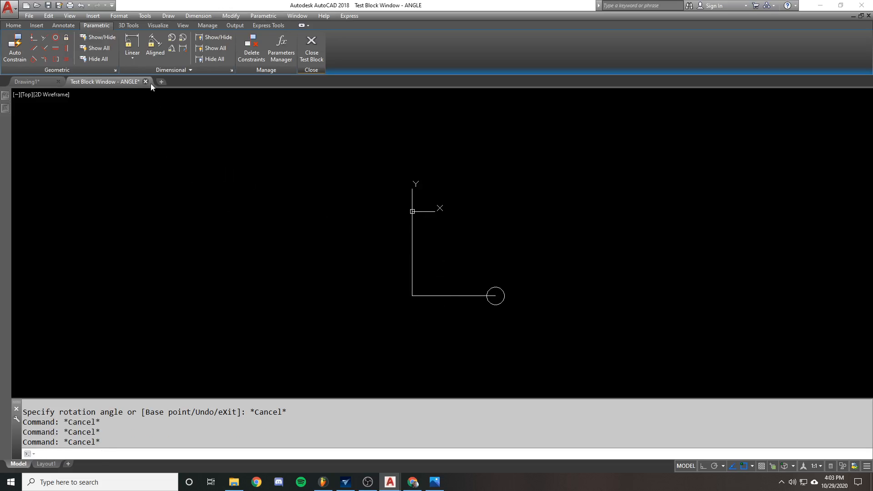
key(Escape)
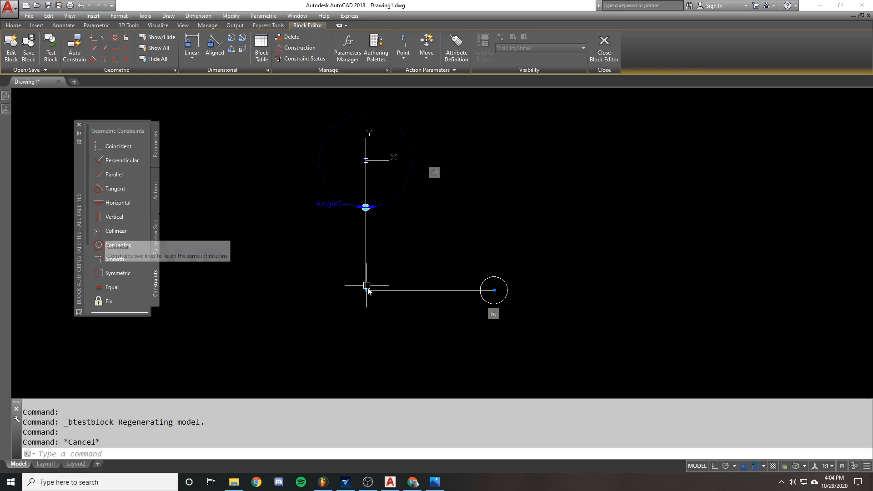
Apply a Horizontal constraint to the line running from the vertical line's lower end to the circle.
click(115, 203)
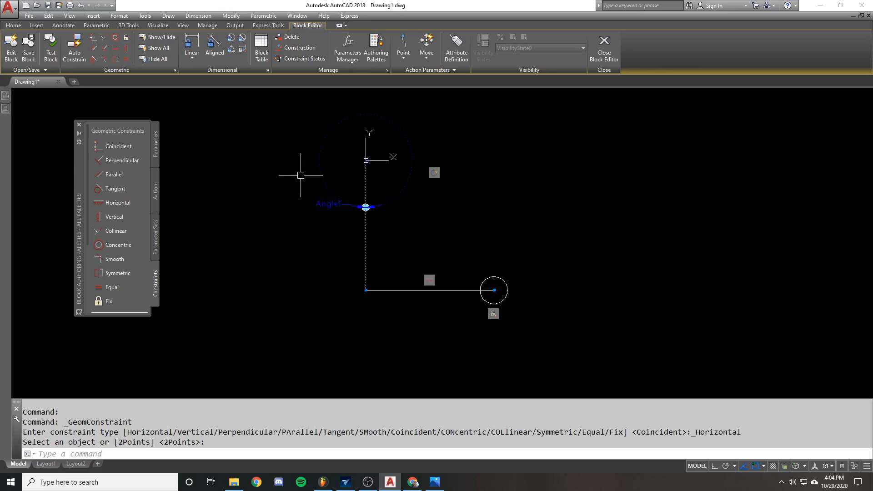
key(Escape)
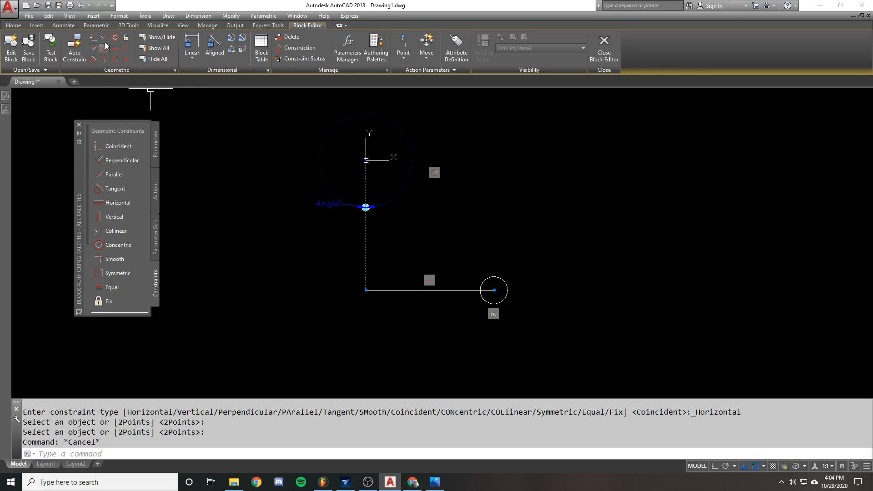
Open the test block window again and preview the angle rotation with the second line held horizontal, cancelling the rotation.
click(51, 52)
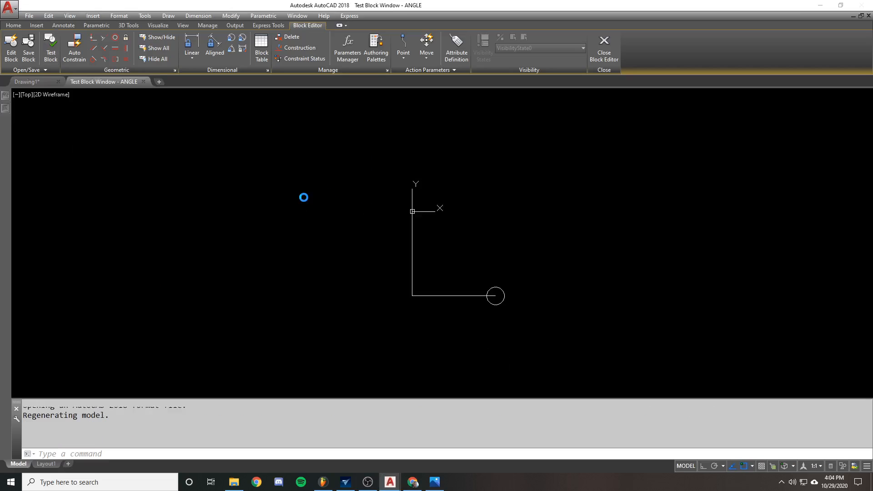
click(413, 293)
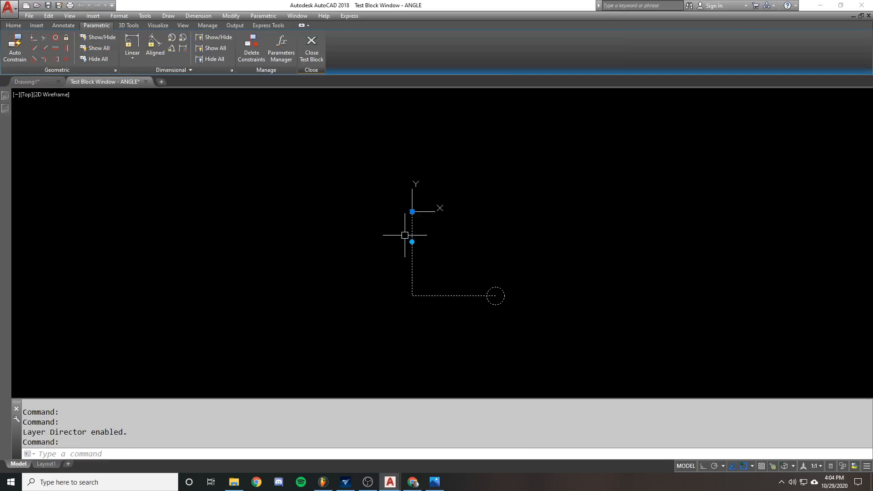
click(412, 242)
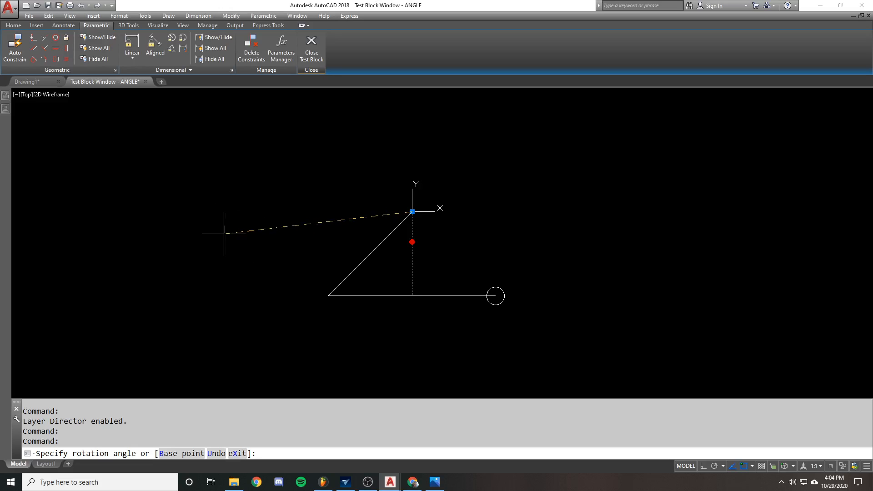
key(Escape)
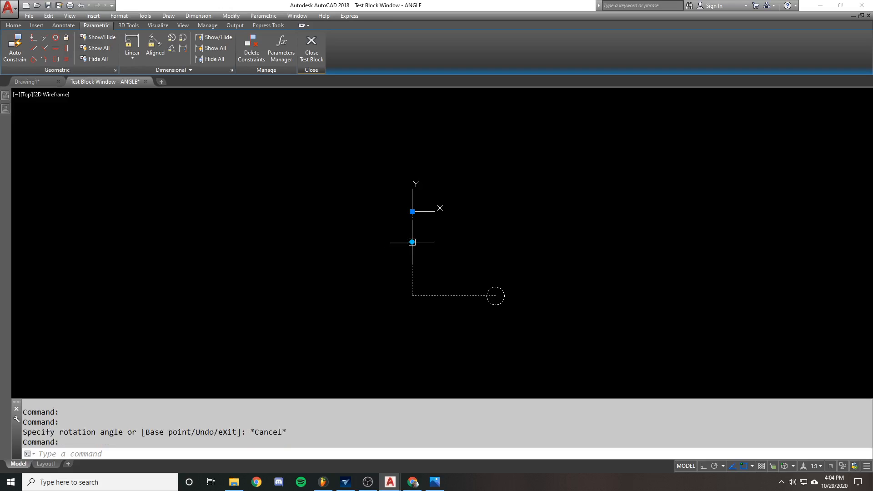
key(Escape)
Test the block by rotating its angle grip to several positions around the base point, ending with the line slanting down to the left.
click(412, 242)
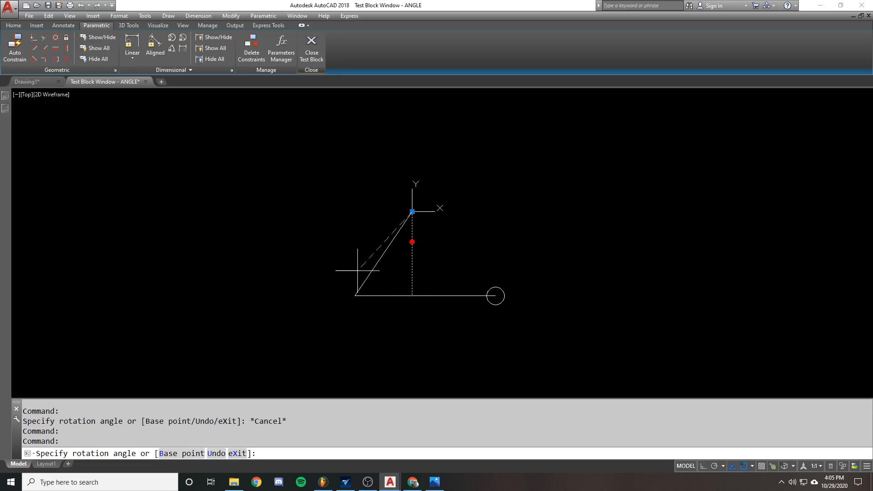
click(376, 213)
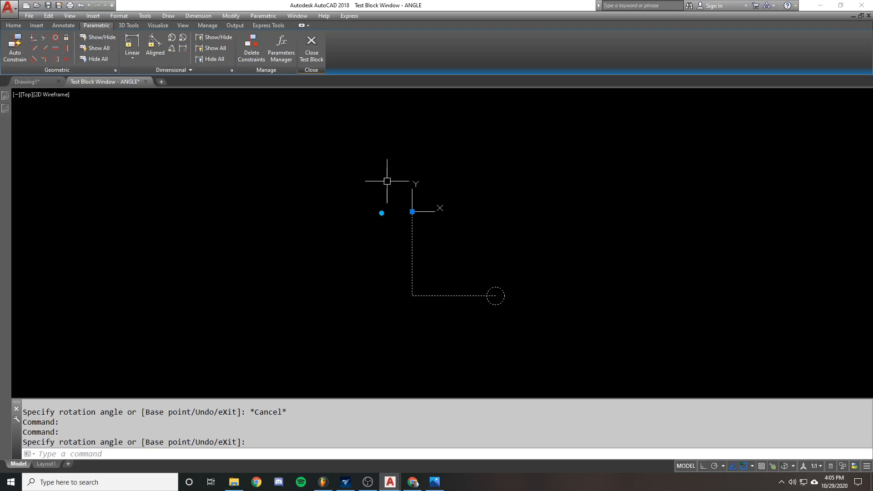
click(382, 212)
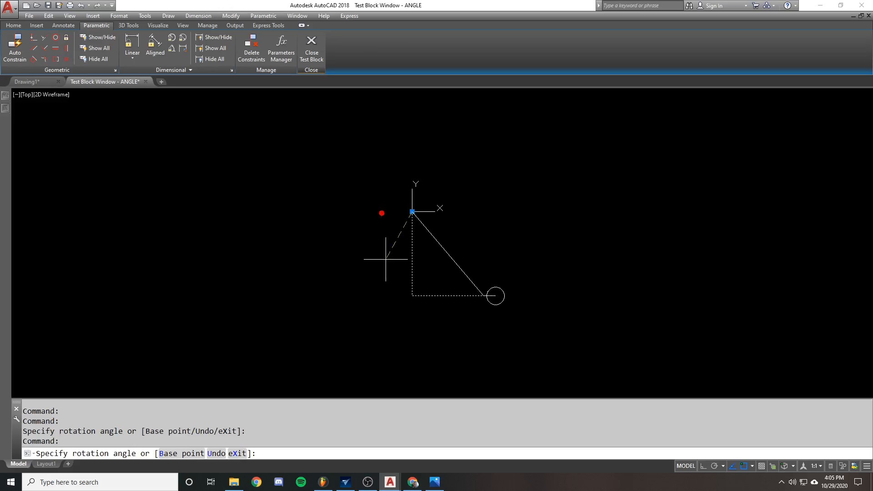
click(391, 244)
click(397, 237)
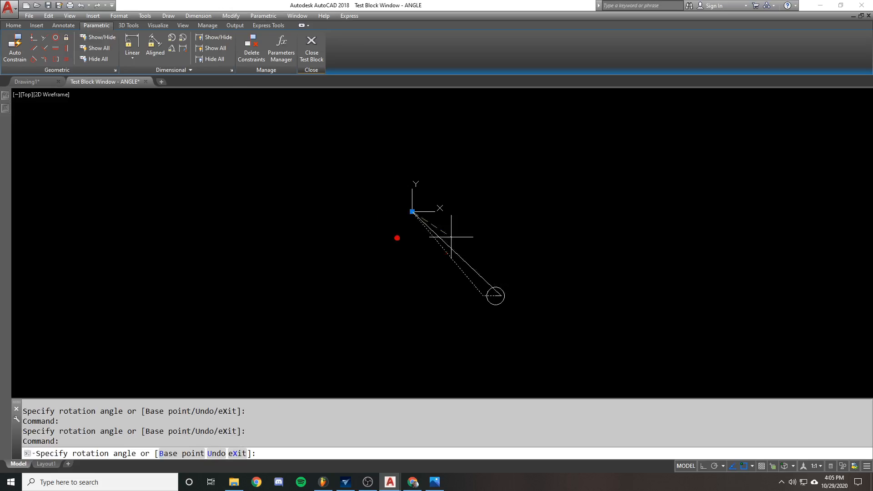
click(485, 183)
click(440, 201)
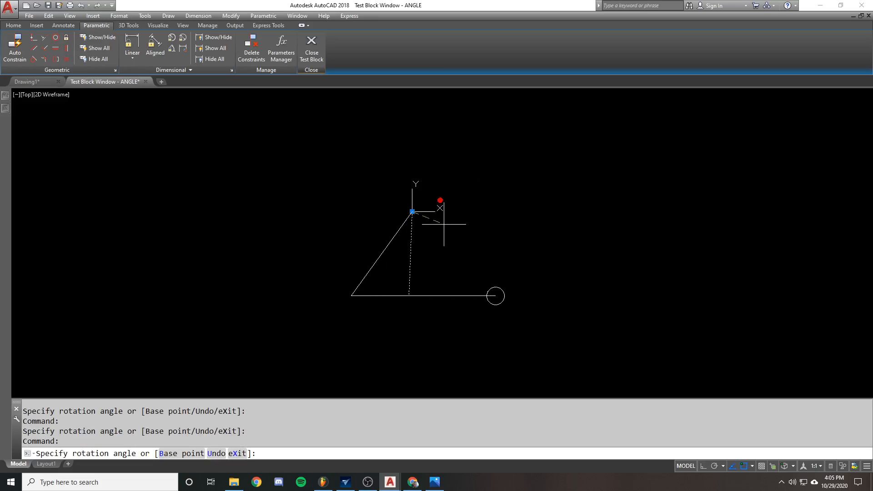
click(429, 237)
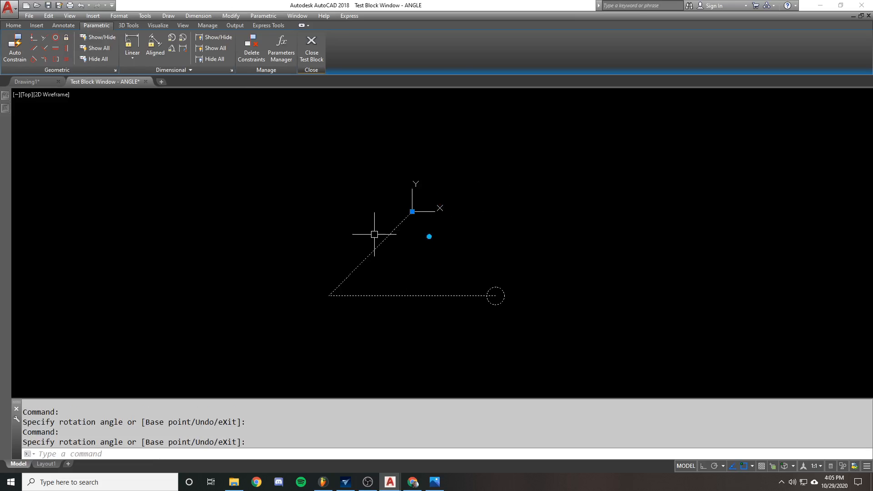
Rotate the angle grip to both sides of the base point, leaving the line tilted slightly left, and deselect the block.
click(429, 237)
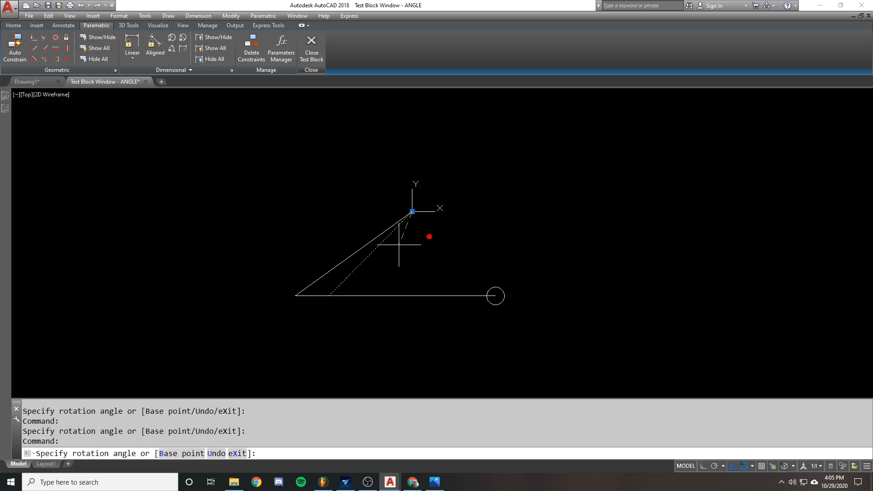
click(400, 241)
click(400, 237)
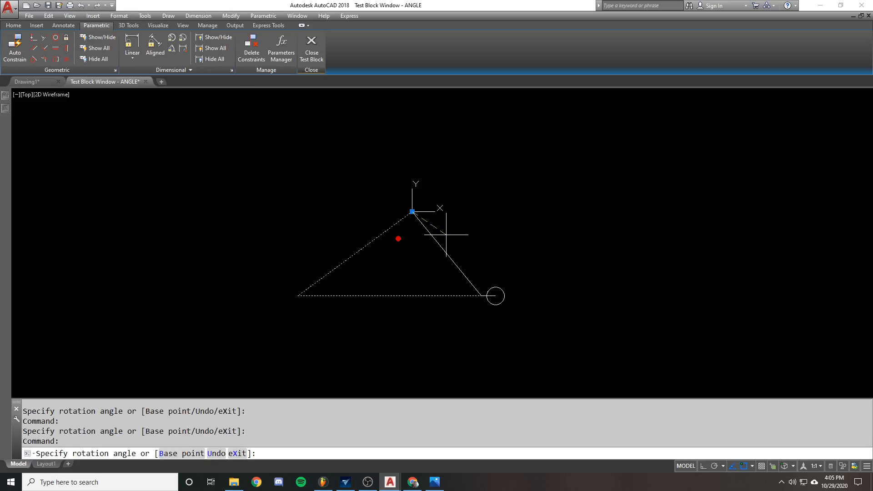
click(439, 229)
click(437, 229)
key(Escape)
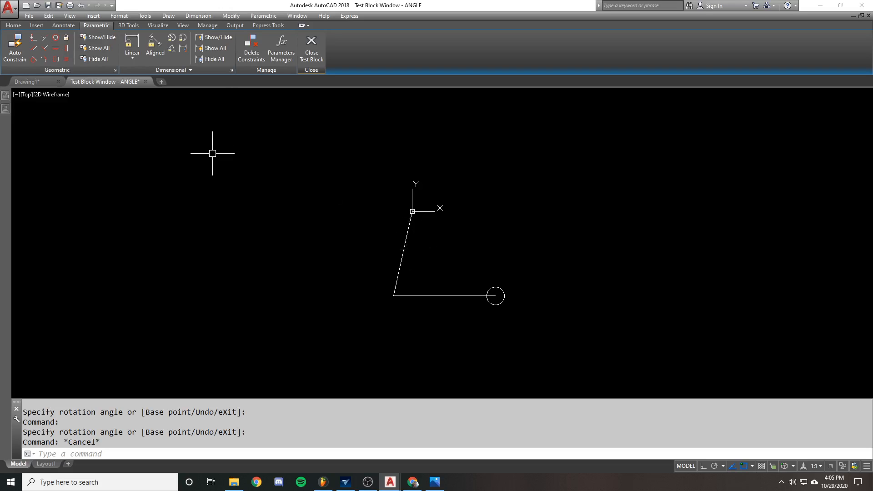
Close the test block window and exit the block editor, saving the changes to the ANGLE block.
click(145, 82)
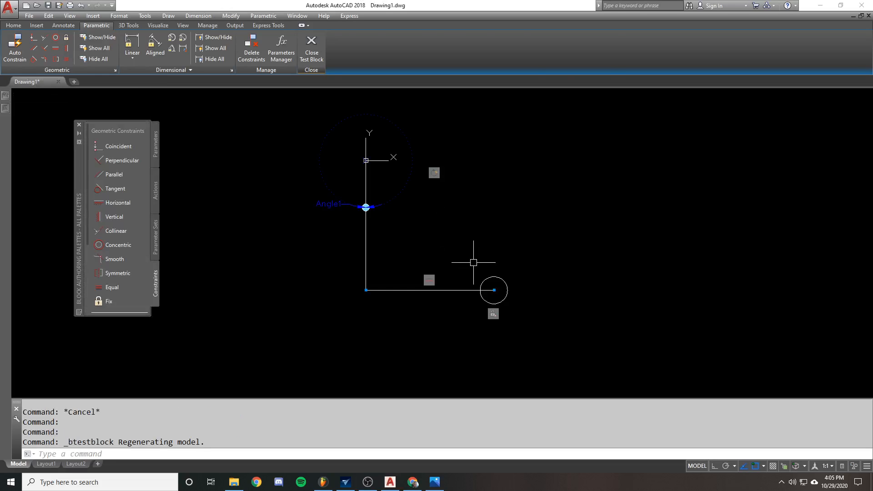
click(604, 49)
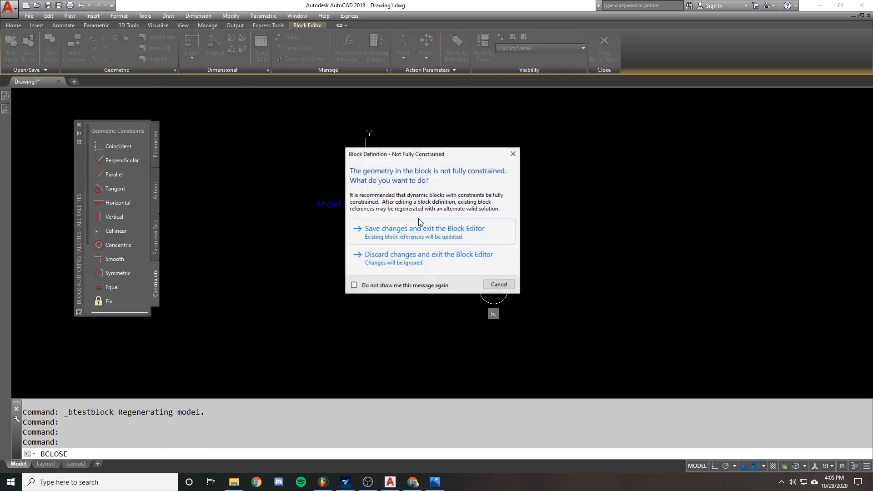
click(411, 233)
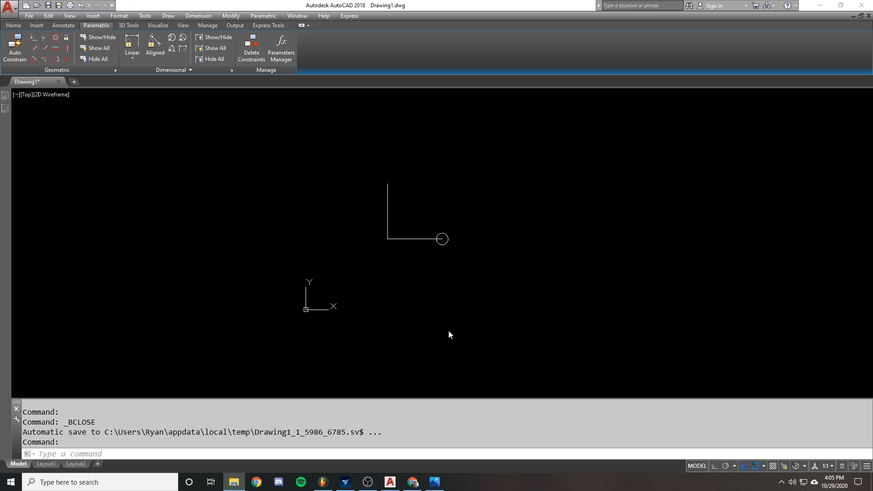
Switch to the Photos app and zoom on the circled gusset plate in Gusset-Plate-Details.jpg.
mouse_move(437, 486)
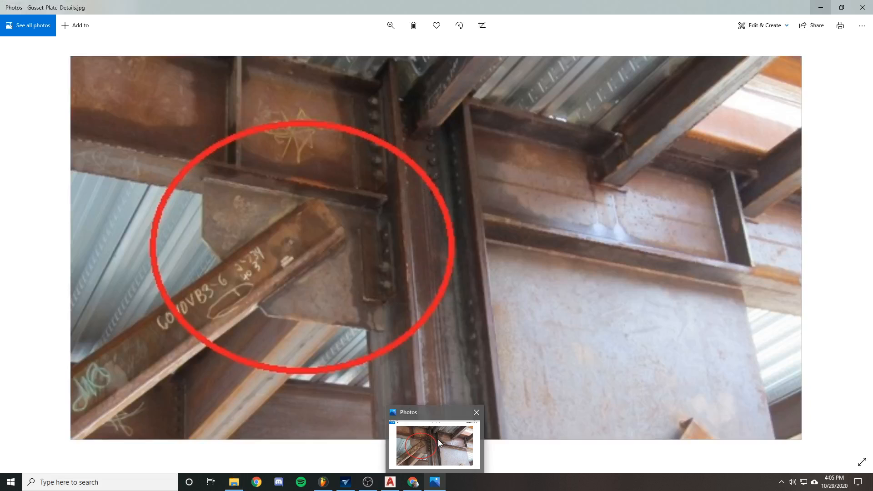
click(438, 440)
scroll(366, 254, up, 10)
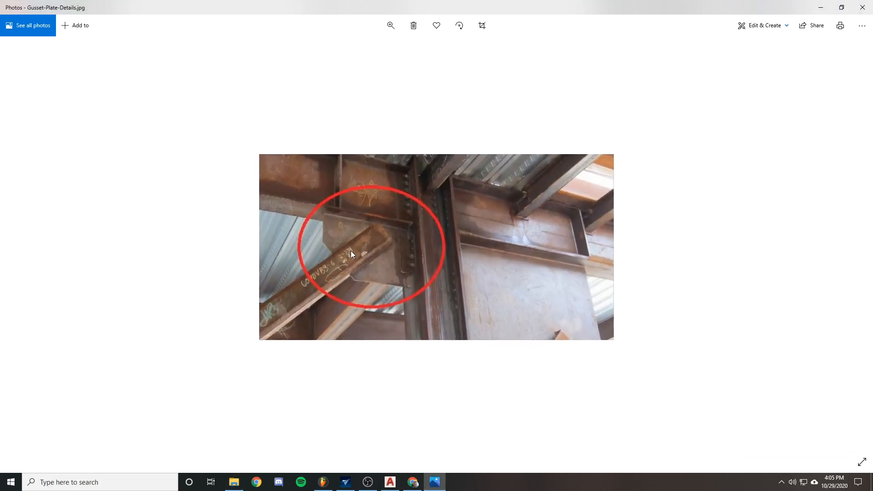
Put the photo viewer away and view the gusset plate on the diagonal brace in gusset.dwg in AutoCAD.
scroll(279, 236, down, 2)
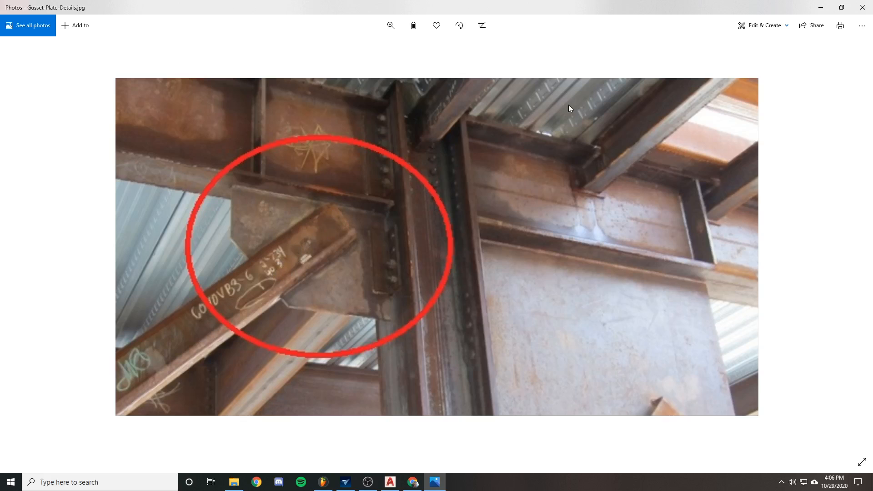
click(822, 3)
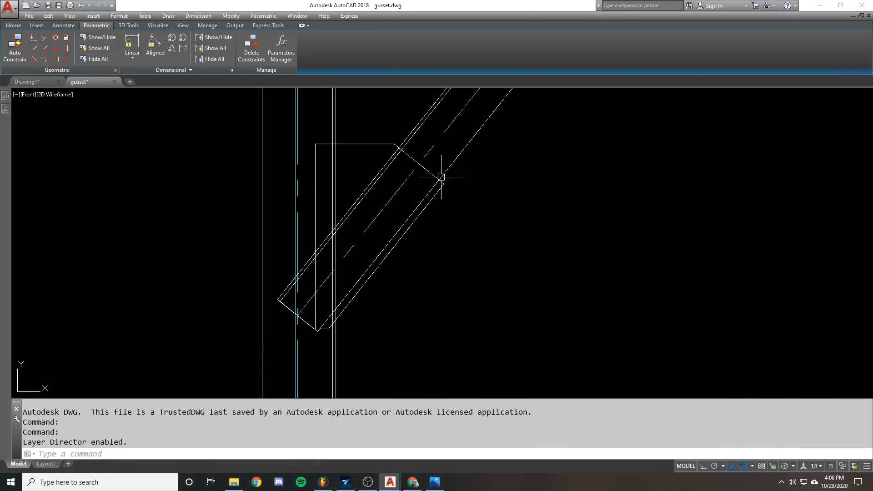
scroll(408, 213, down, 5)
scroll(408, 211, down, 3)
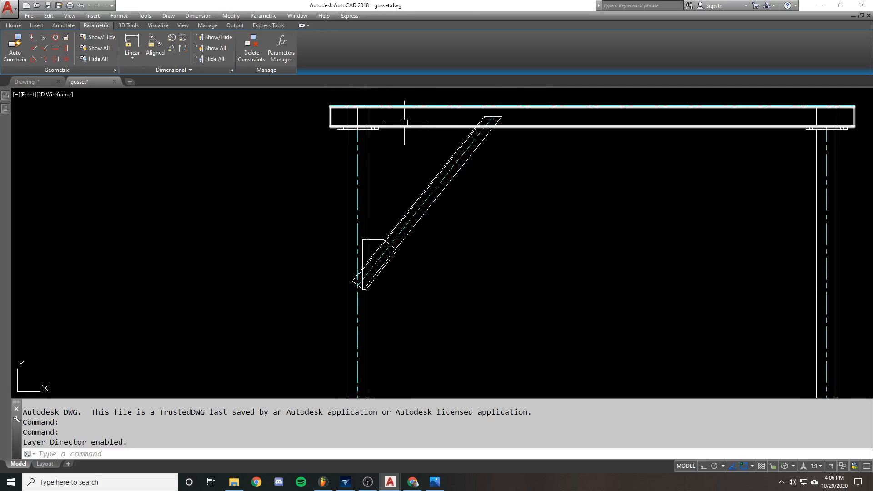
scroll(368, 280, up, 5)
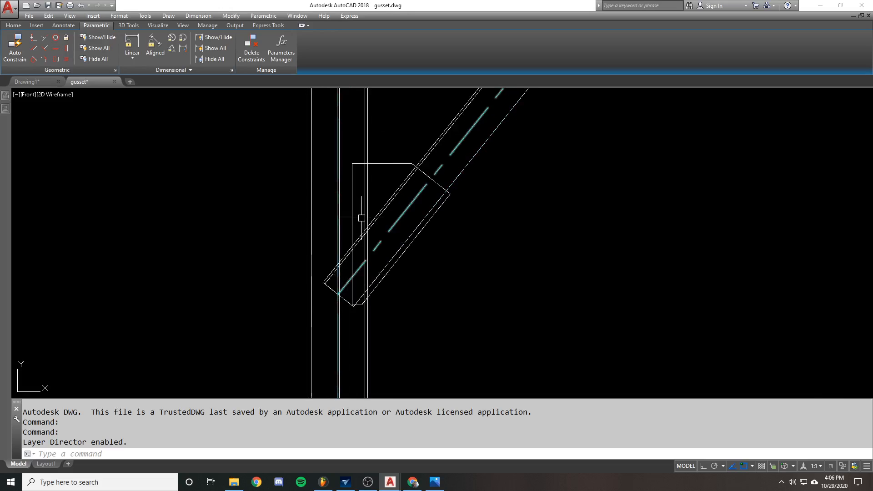
Select the gusset plate block at the brace's lower end and preview a steeper rotation with its angle grip, then cancel.
click(378, 163)
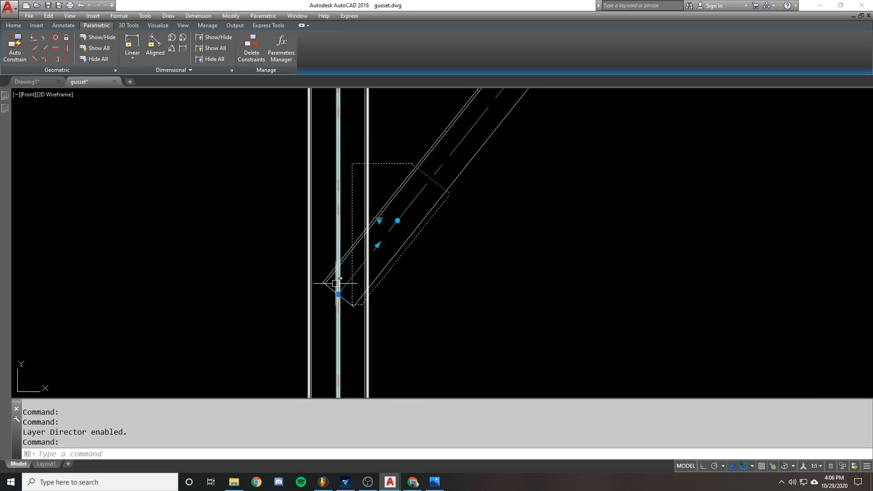
scroll(335, 285, up, 1)
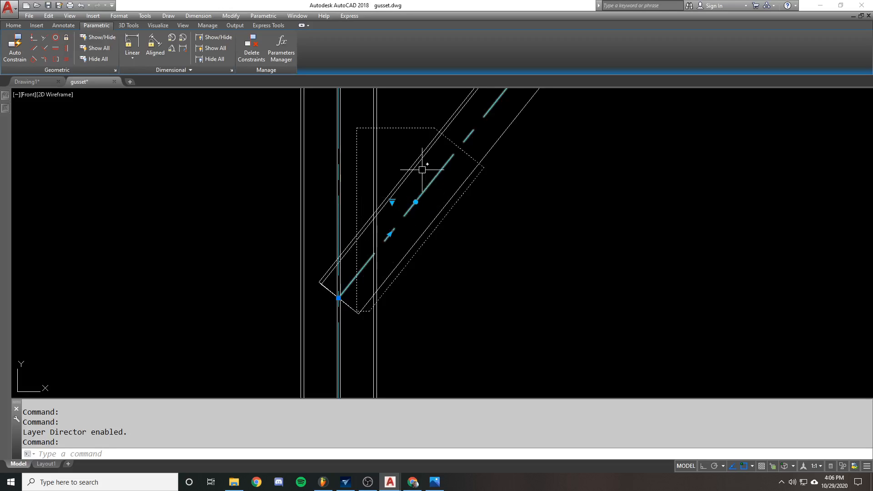
click(415, 202)
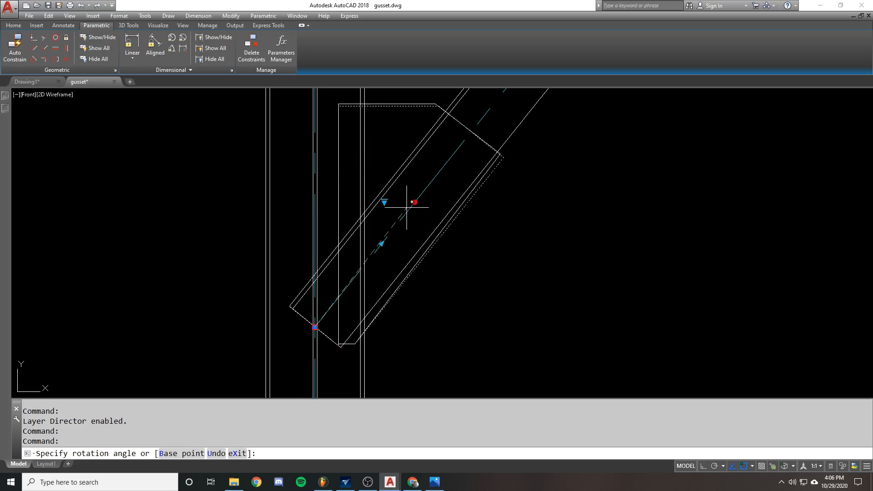
scroll(401, 206, down, 2)
middle_drag(398, 210, 394, 223)
scroll(376, 238, down, 3)
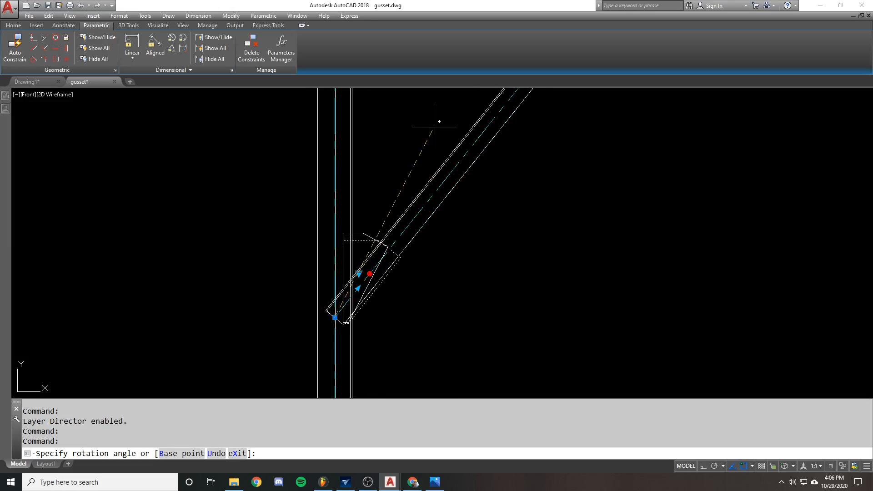
key(Escape)
scroll(419, 233, up, 2)
scroll(454, 166, down, 2)
scroll(392, 249, up, 1)
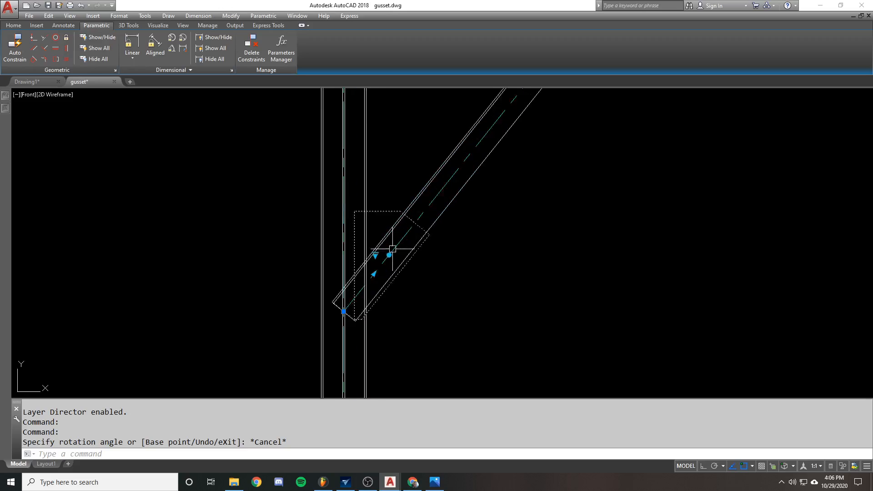
Preview rotating the gusset plate block towards horizontal and back to the brace's slope, then cancel the rotation.
scroll(392, 250, up, 1)
click(390, 255)
scroll(398, 266, up, 2)
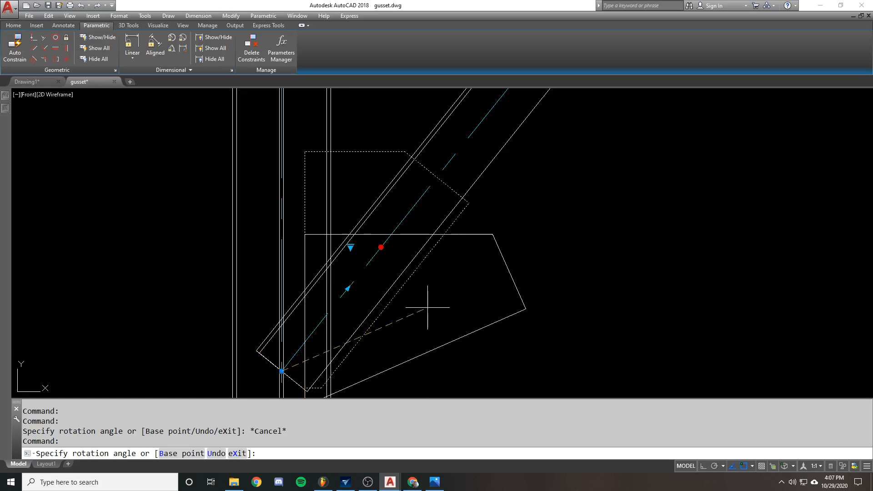
middle_drag(425, 302, 408, 253)
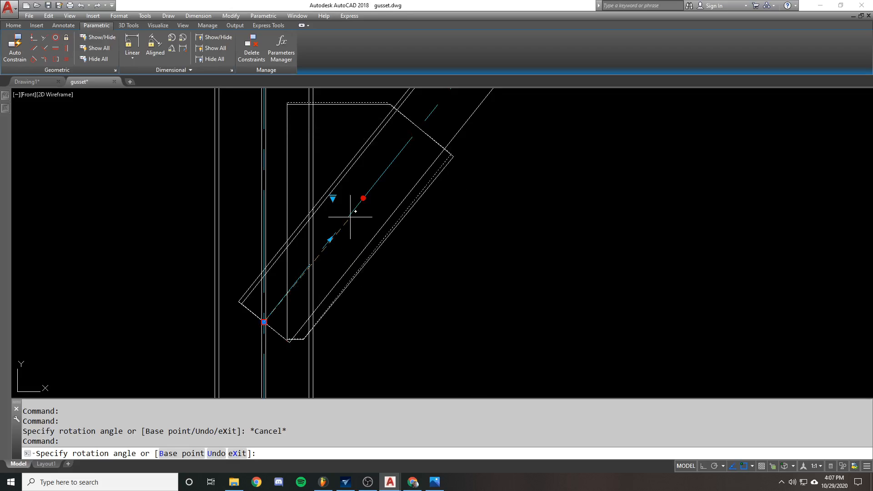
key(Escape)
scroll(337, 239, down, 2)
scroll(383, 281, up, 2)
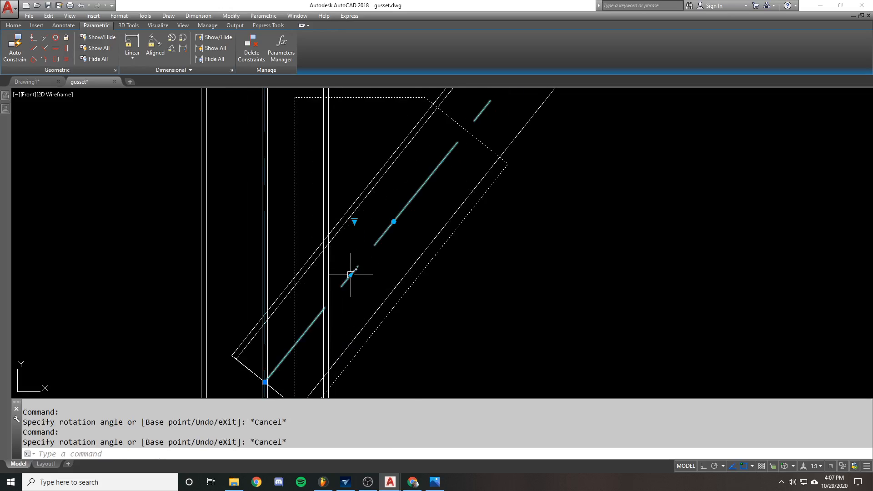
Preview shifting the gusset plate along the brace centreline with its distance grip, then cancel.
scroll(351, 275, down, 1)
click(351, 275)
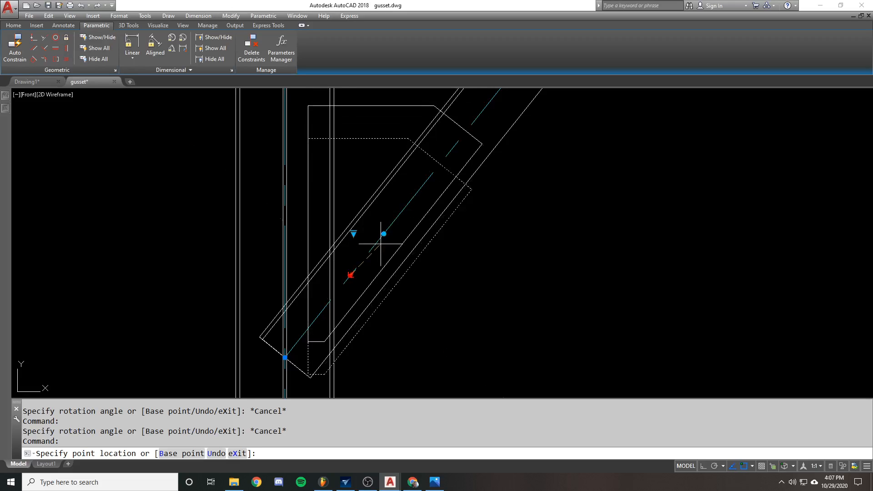
key(Escape)
Try the L5X5, L6X6 and L4X4 sizes from the gusset plate block's lookup list, and deselect the block.
click(353, 234)
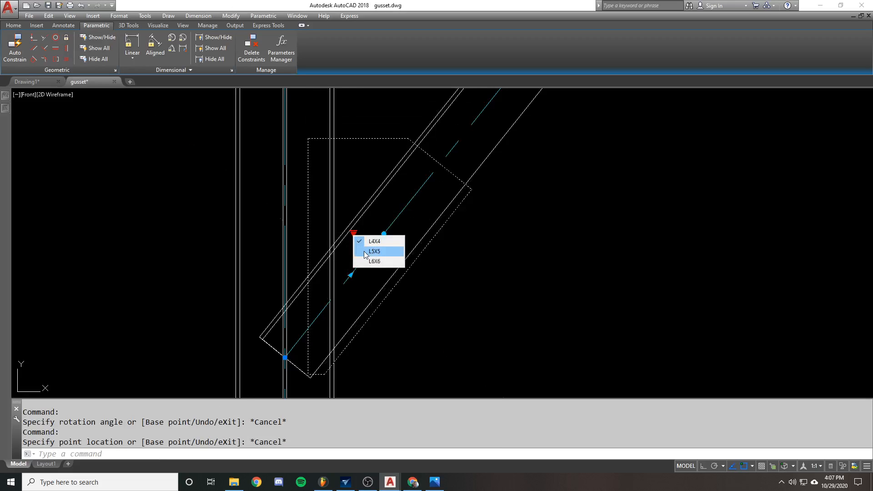
click(365, 251)
click(354, 233)
click(369, 259)
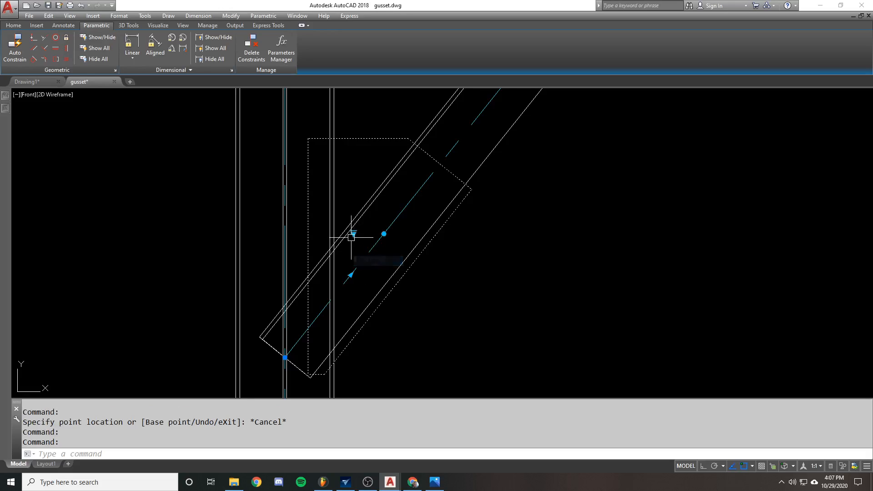
click(353, 234)
click(369, 240)
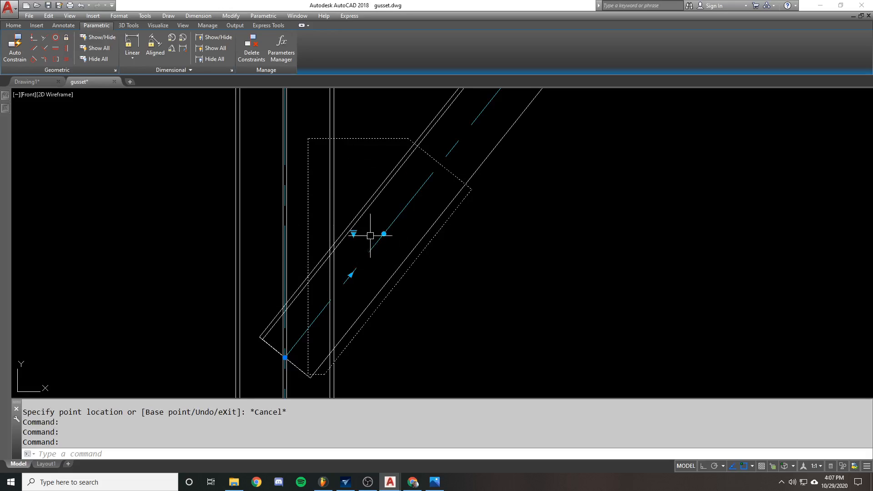
click(354, 234)
click(367, 249)
key(Escape)
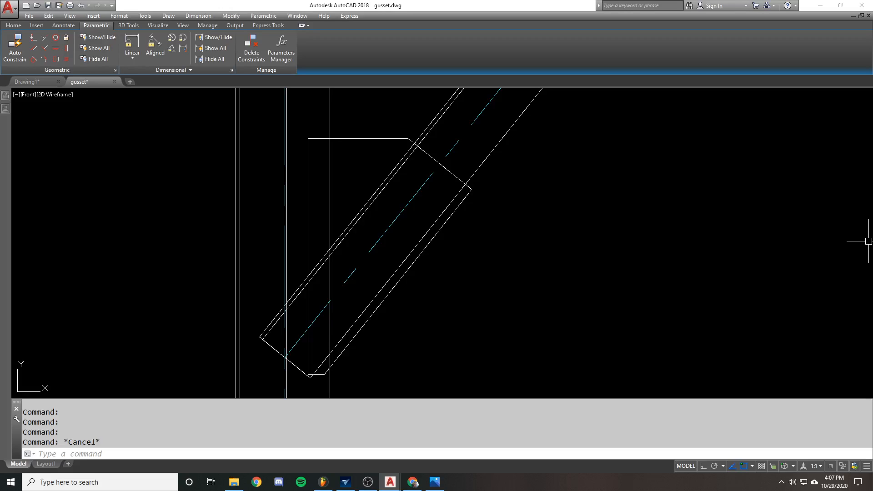
Select the gusset plate block and open its GUSSET_FLANGE definition in the block editor.
click(413, 164)
click(433, 155)
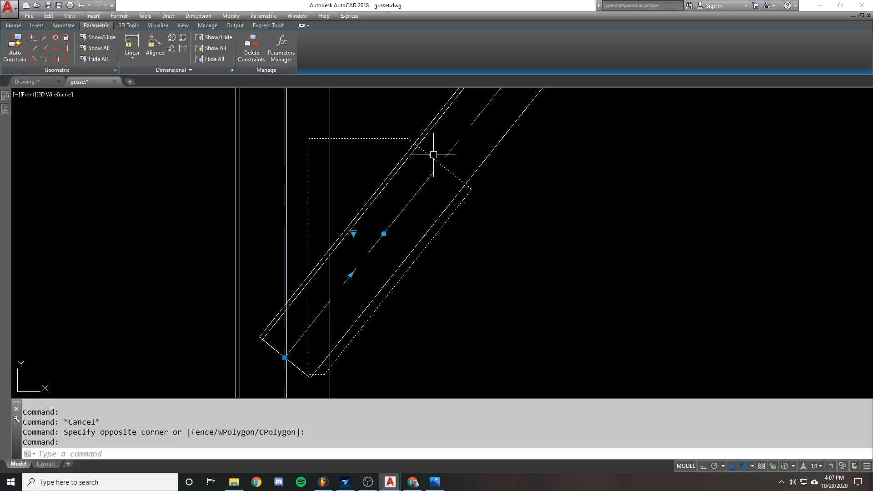
text(BE)
key(Return)
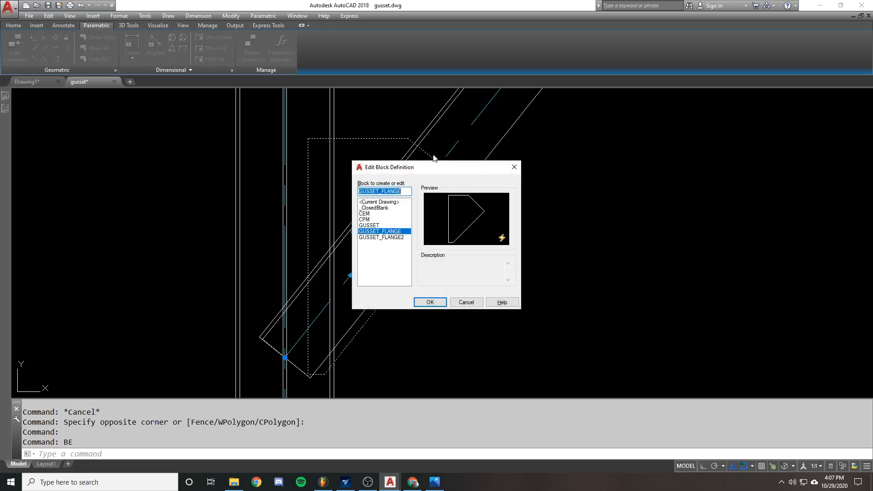
click(431, 303)
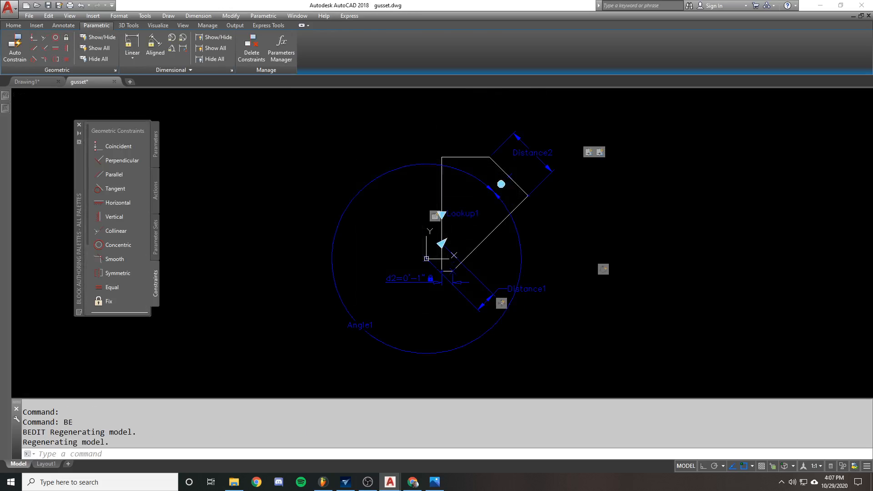
Examine the plate outline with its Angle1, Lookup1, Distance1 and Distance2 parameters, selecting and deselecting the Angle1 parameter.
scroll(483, 221, up, 3)
scroll(464, 208, down, 2)
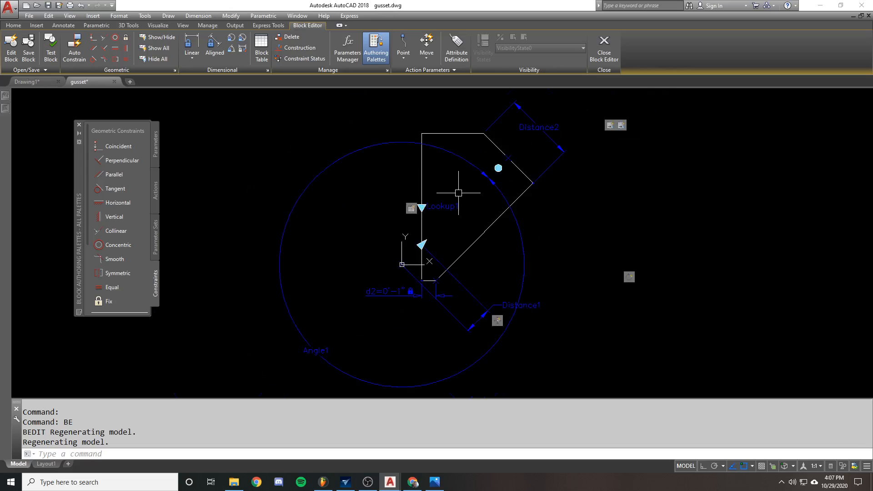
middle_drag(459, 190, 423, 204)
scroll(423, 203, up, 1)
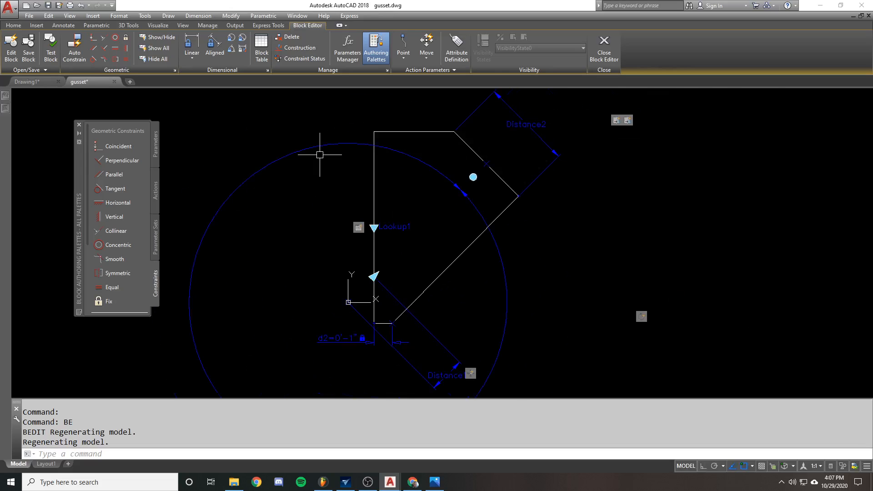
scroll(476, 157, down, 1)
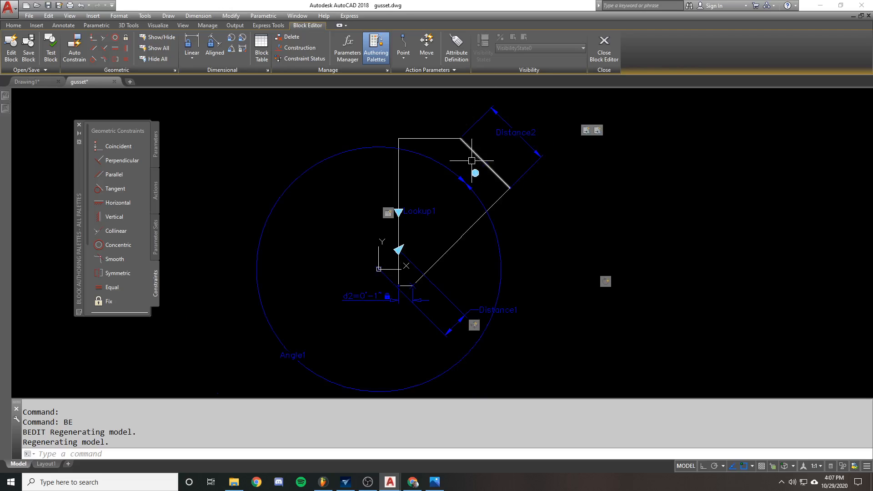
middle_drag(518, 268, 510, 253)
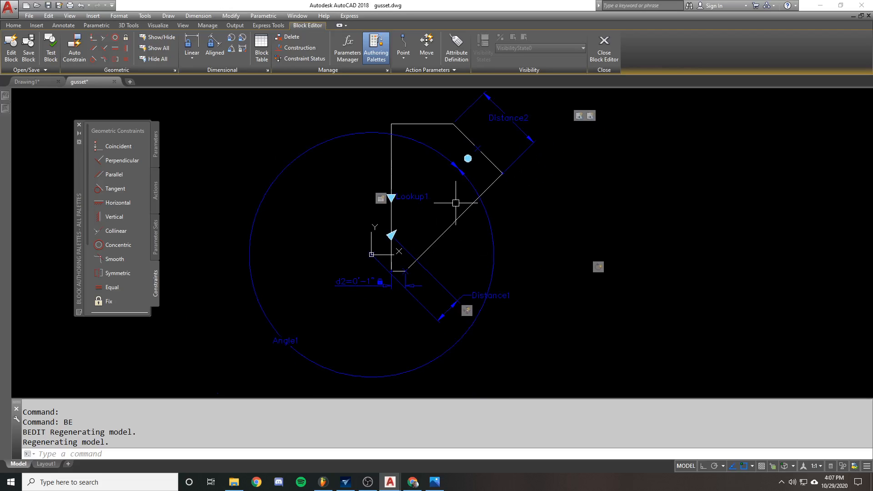
click(485, 213)
scroll(445, 195, up, 2)
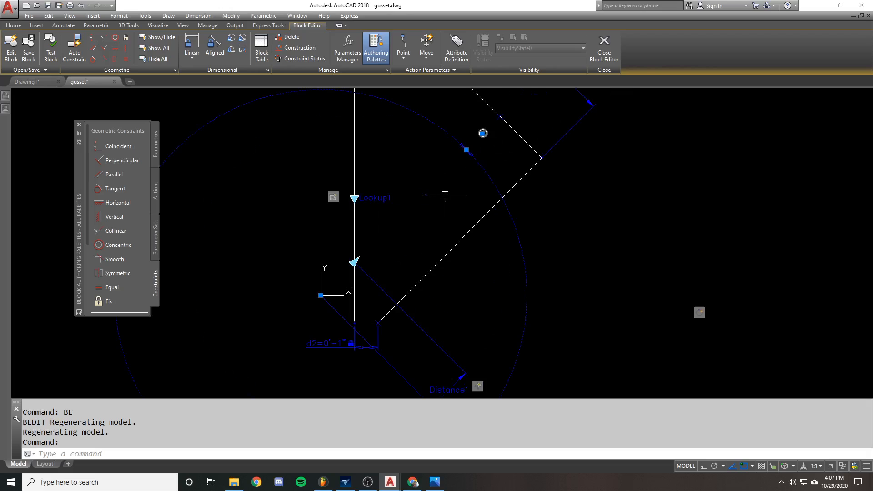
scroll(461, 158, down, 1)
key(Escape)
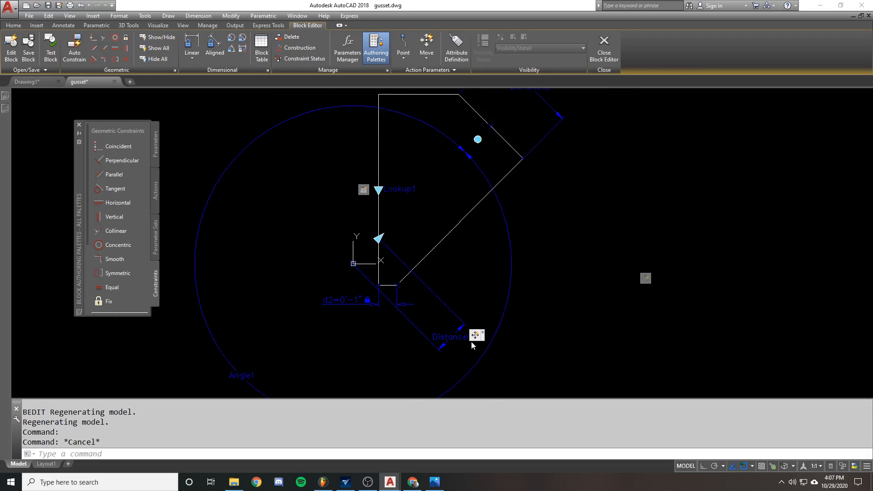
Examine which plate lines and parameters are tied to the Rotate action, the Distance1 and Distance2 actions and the d2 dimensional constraint.
scroll(565, 249, down, 1)
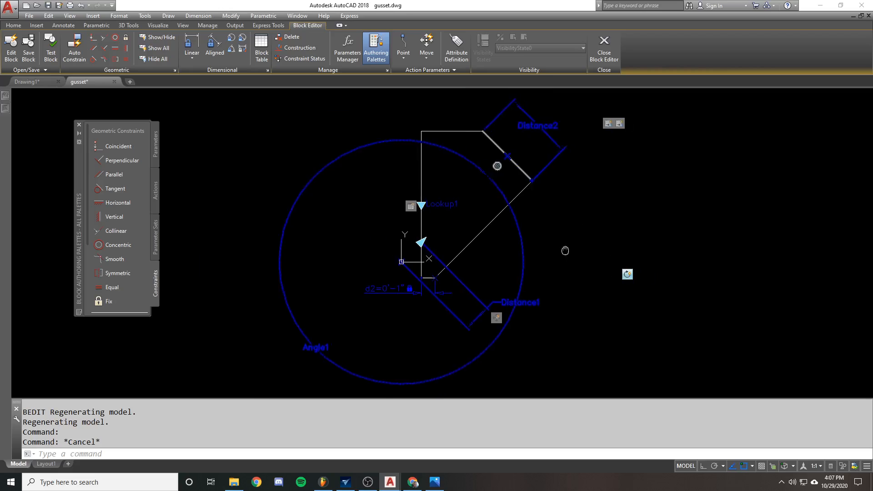
middle_drag(565, 250, 503, 262)
key(Escape)
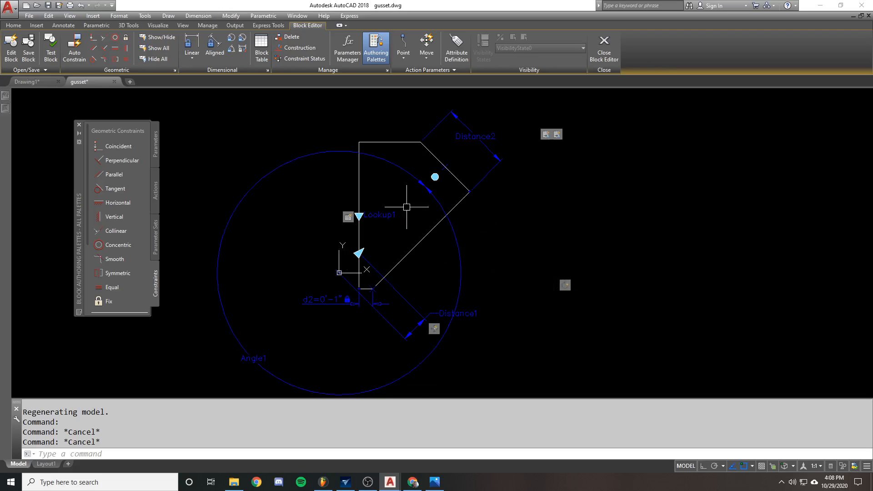
middle_drag(423, 294, 431, 260)
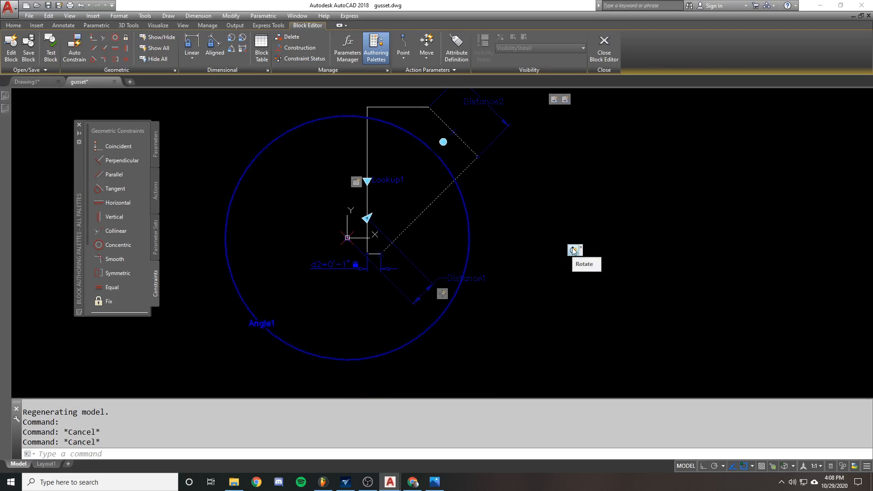
scroll(372, 277, up, 1)
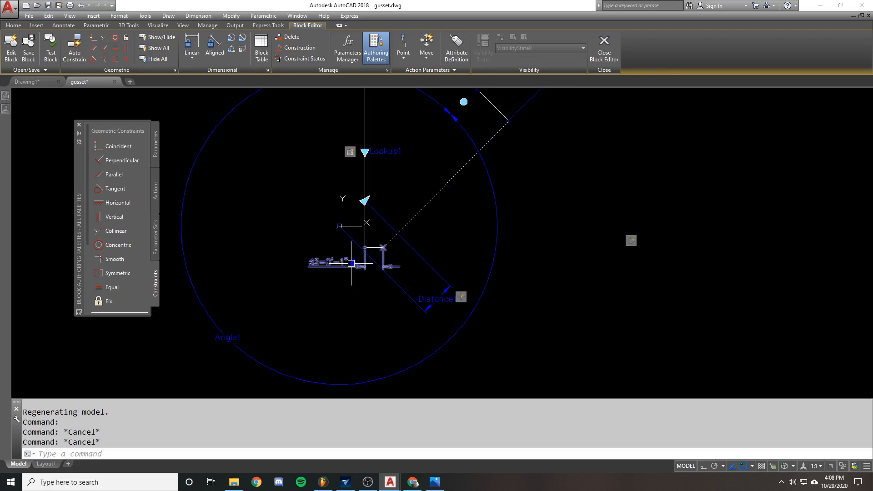
scroll(368, 246, up, 1)
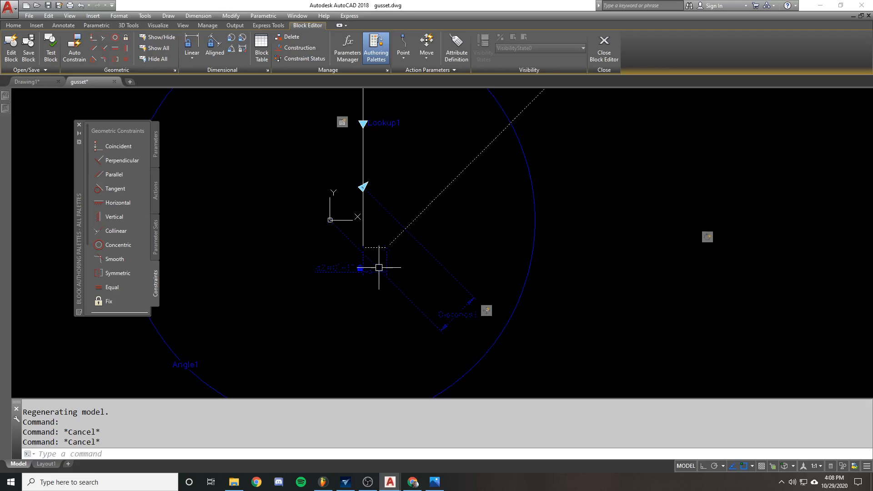
scroll(405, 219, down, 2)
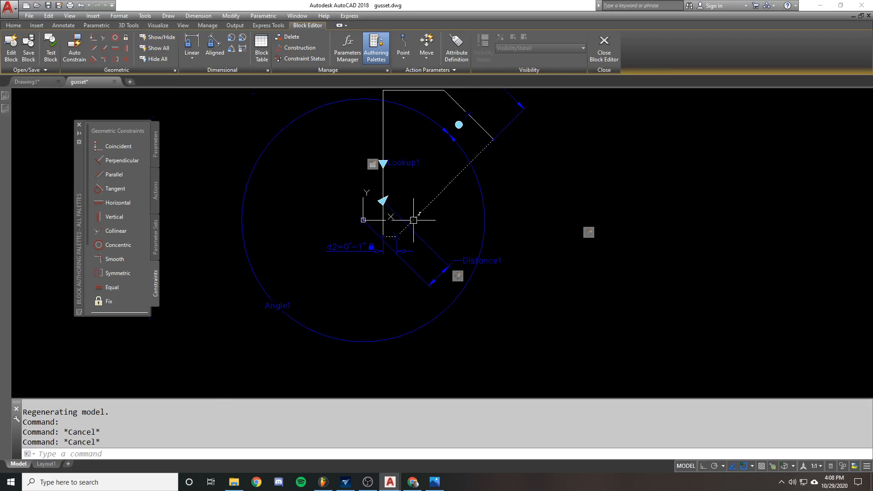
middle_drag(413, 221, 393, 281)
scroll(357, 300, up, 2)
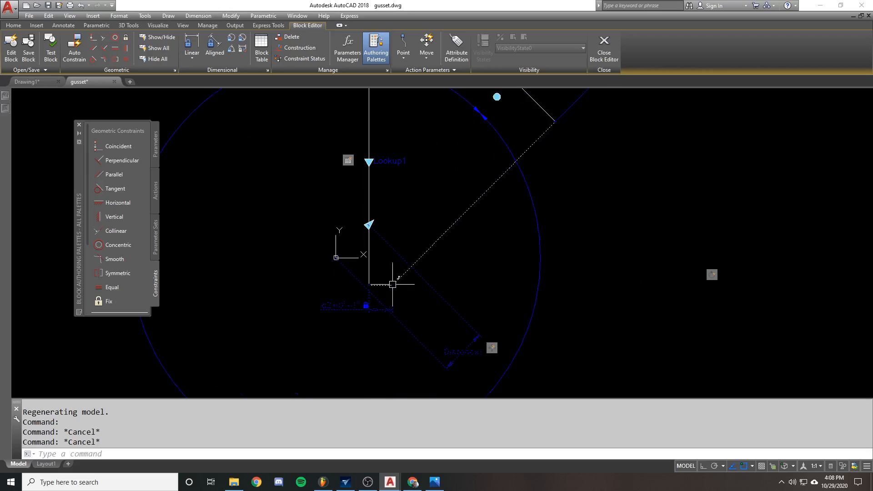
scroll(385, 278, down, 2)
key(Escape)
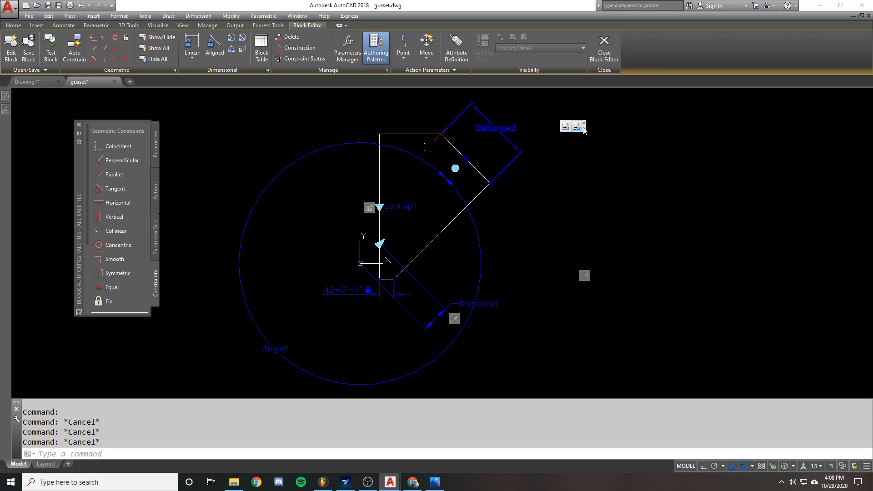
scroll(518, 145, up, 1)
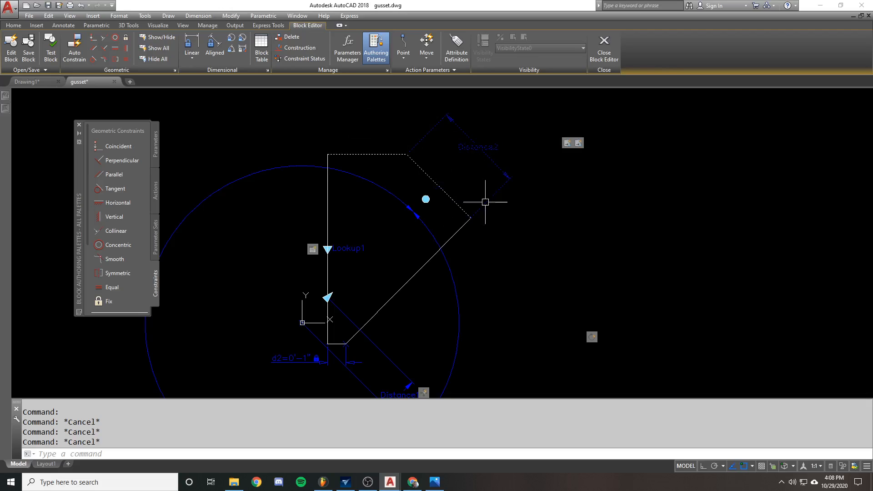
Display all geometric constraints on the gusset plate geometry and clear the selection.
scroll(403, 146, down, 1)
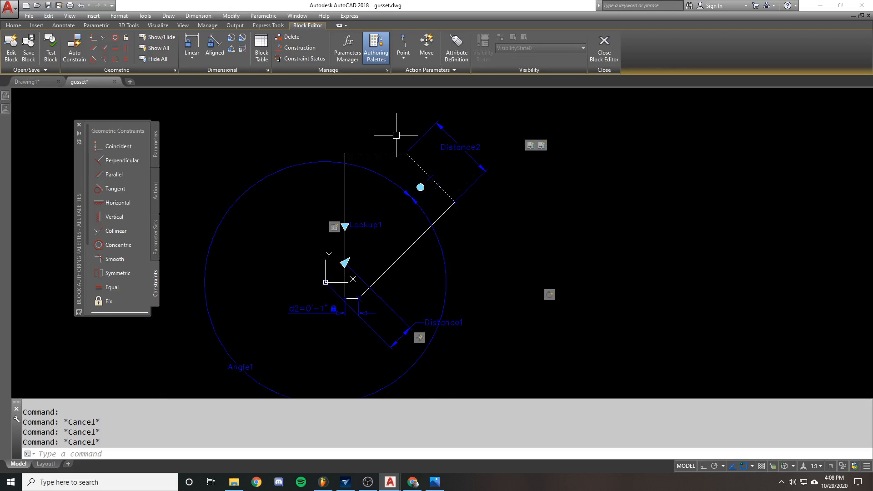
click(158, 49)
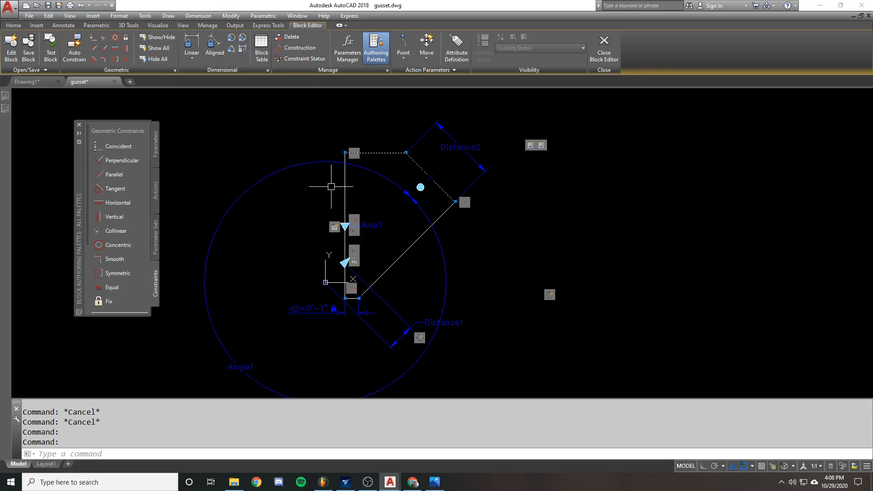
scroll(363, 198, up, 2)
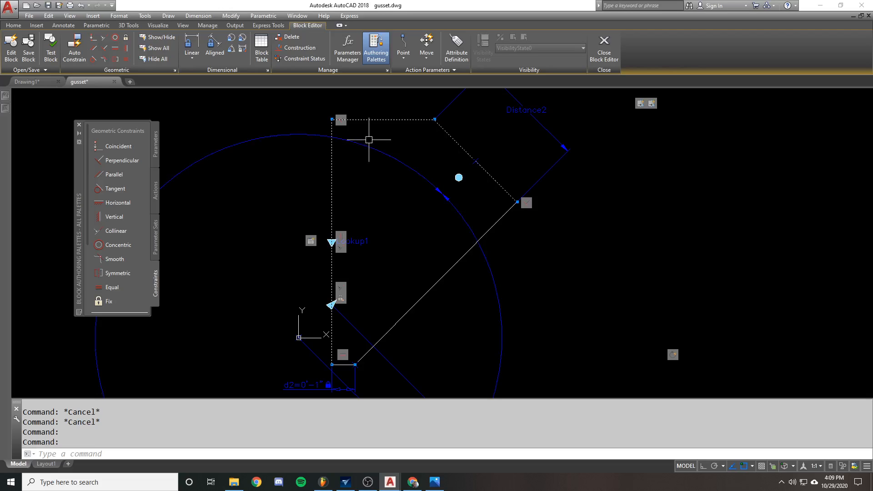
key(Escape)
Examine the geometric constraints at the plate's corners, along its vertical edge and on its short bottom edge.
scroll(345, 120, up, 2)
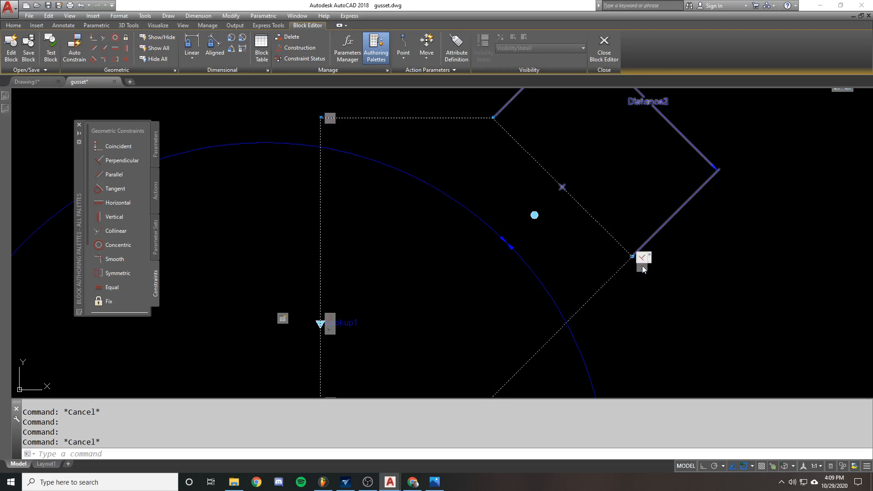
scroll(603, 247, down, 2)
middle_drag(470, 326, 454, 211)
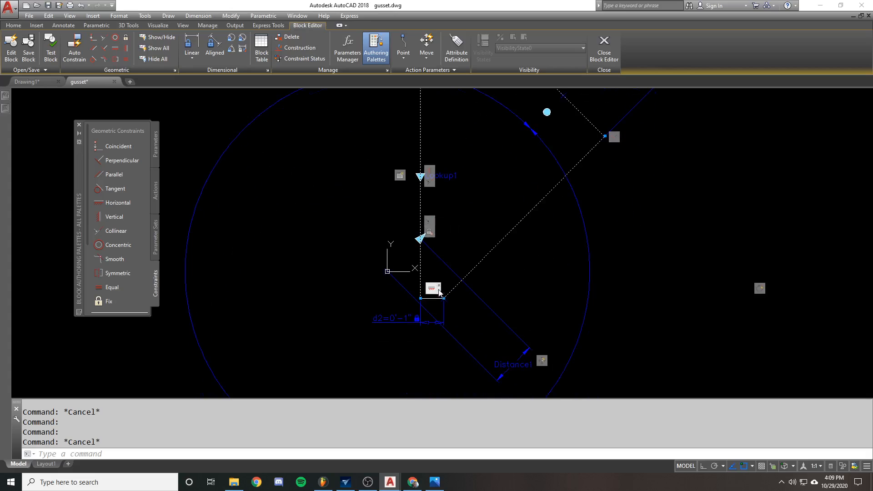
scroll(439, 292, up, 2)
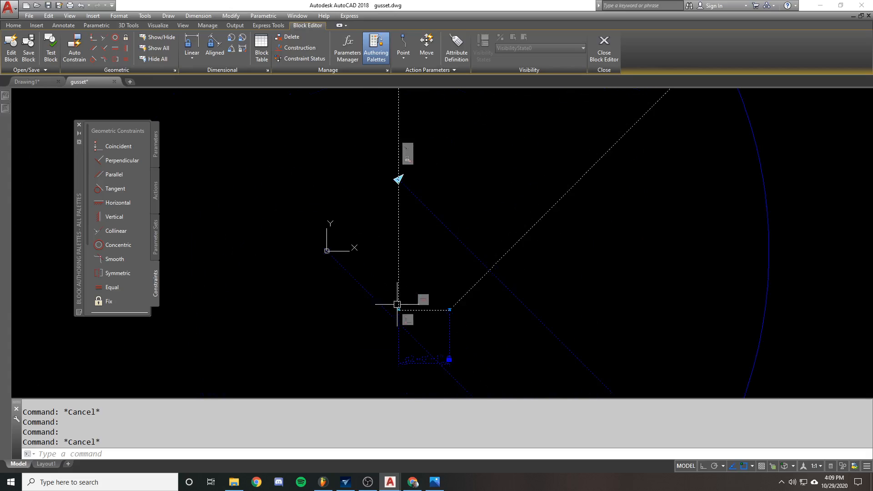
scroll(401, 310, down, 4)
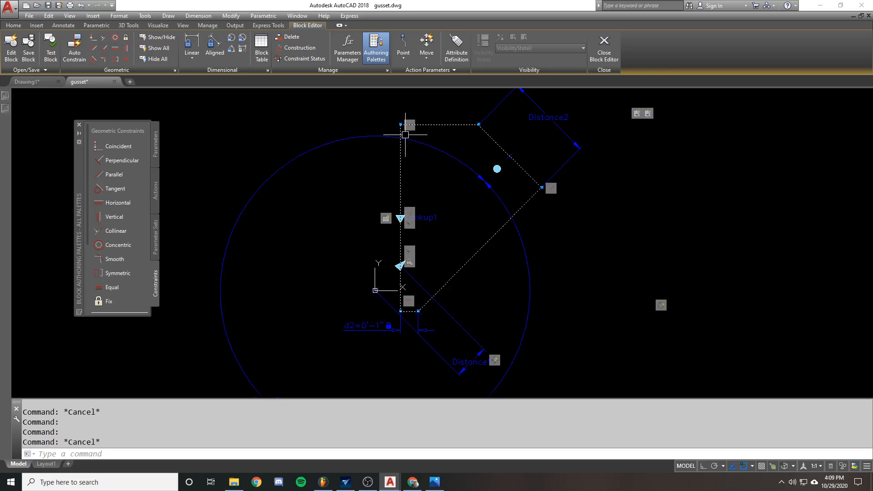
scroll(405, 135, up, 4)
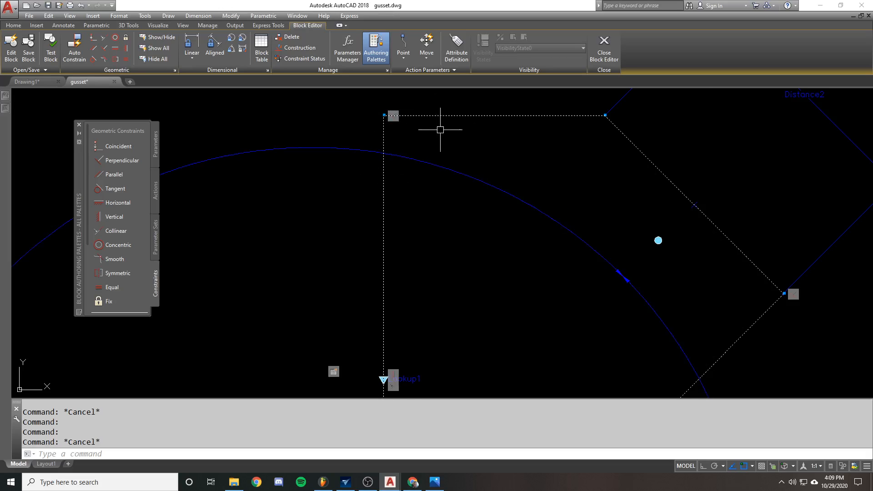
scroll(438, 131, down, 2)
scroll(402, 282, up, 3)
scroll(396, 273, down, 3)
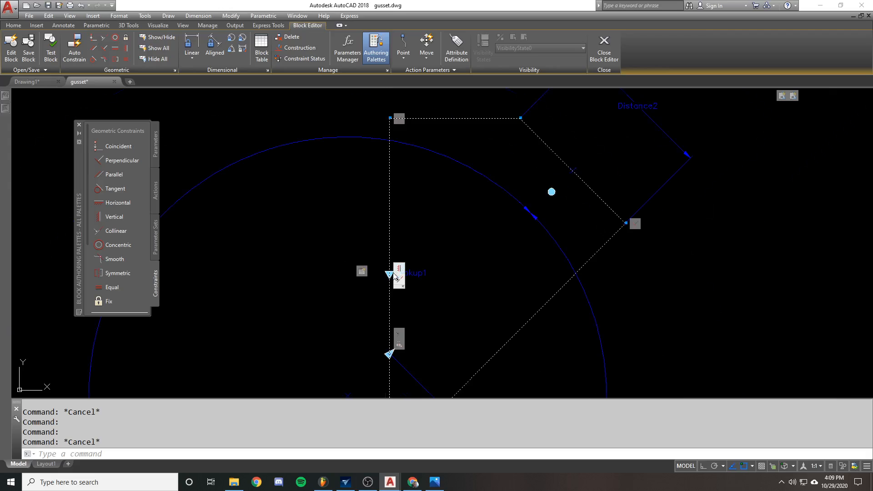
scroll(385, 278, up, 1)
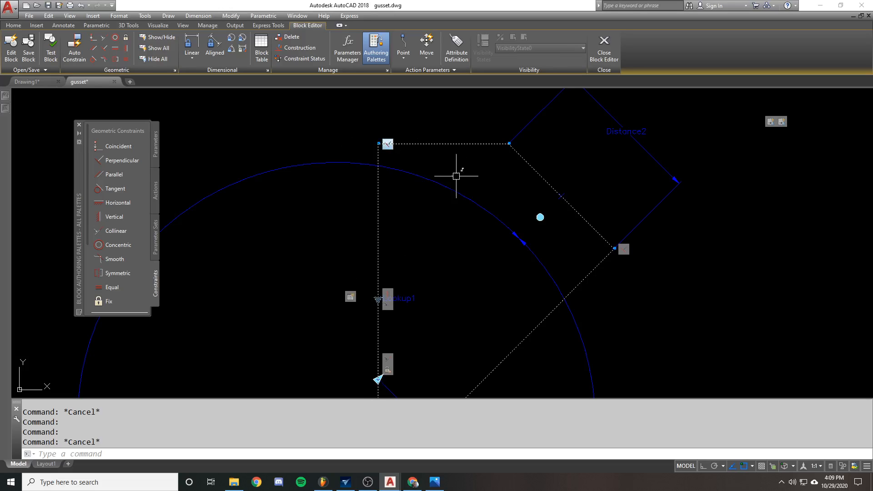
Examine which edges the perpendicular constraint at the plate's outer corner ties together, following both angled edges.
middle_drag(502, 230, 448, 144)
middle_drag(528, 144, 533, 233)
scroll(532, 189, up, 1)
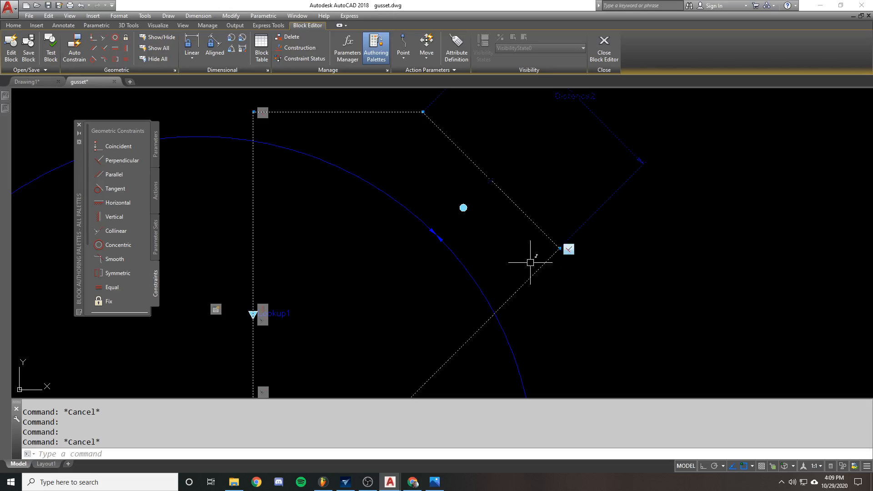
scroll(532, 259, down, 2)
middle_drag(497, 236, 484, 204)
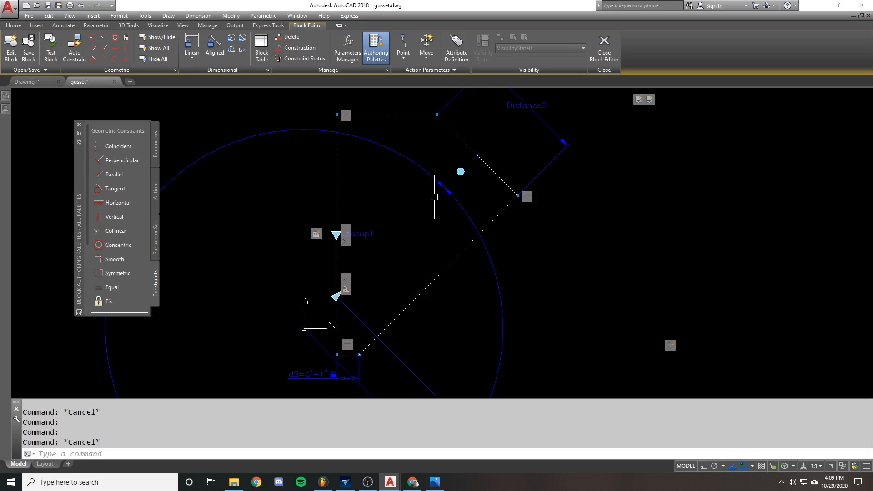
scroll(488, 156, up, 3)
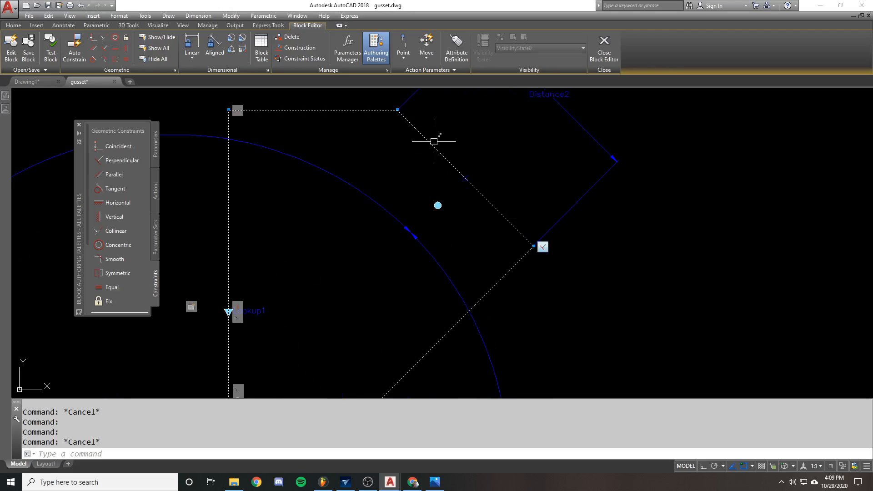
middle_drag(487, 239, 514, 117)
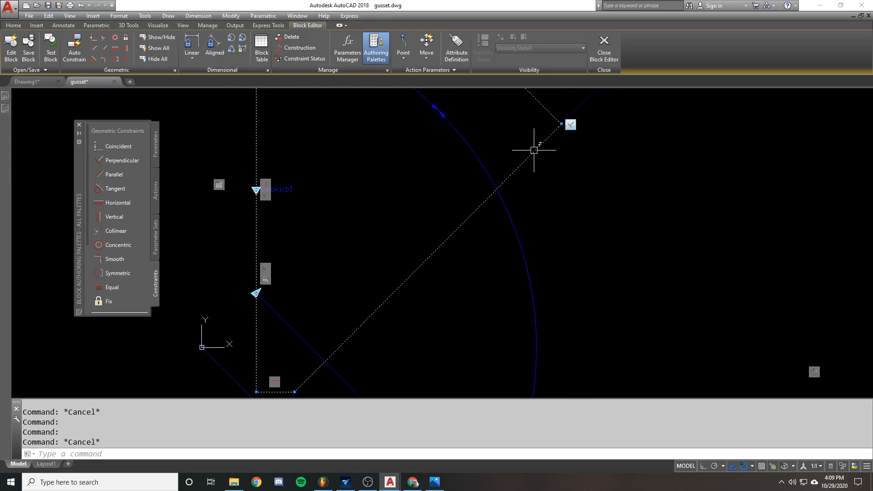
middle_drag(517, 156, 497, 191)
scroll(500, 182, down, 3)
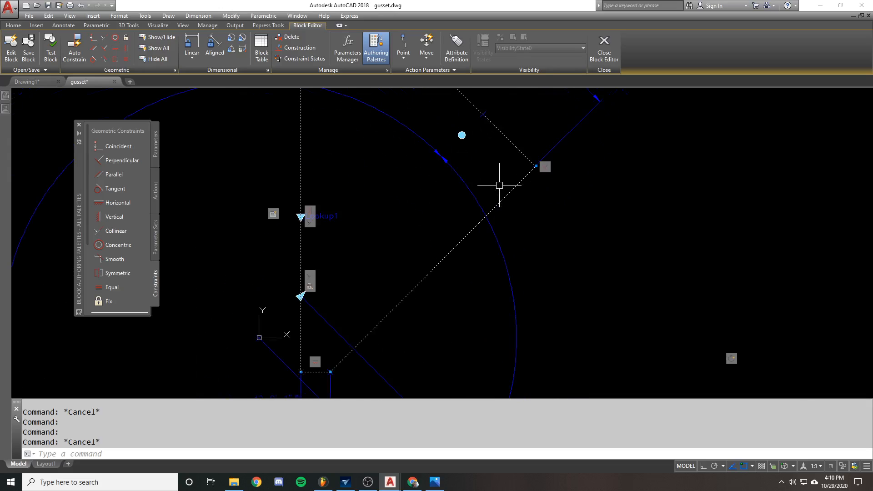
scroll(522, 180, up, 1)
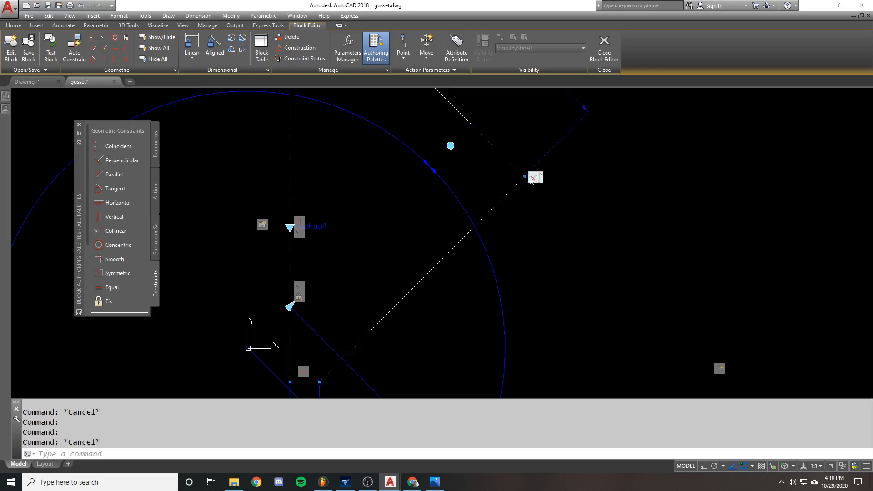
middle_drag(497, 156, 511, 220)
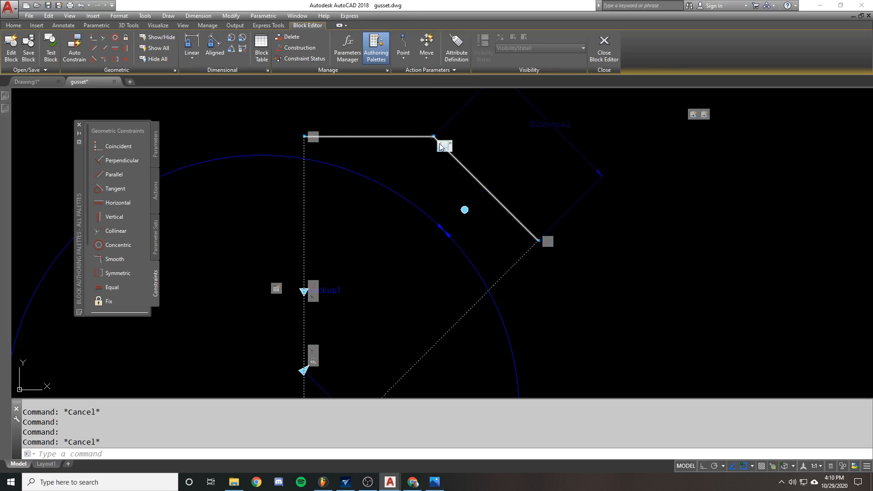
Examine the coincident constraint at the short bottom edge's outer end and the constraints on the short fixed line, leaving nothing selected.
scroll(346, 132, down, 3)
scroll(360, 273, up, 6)
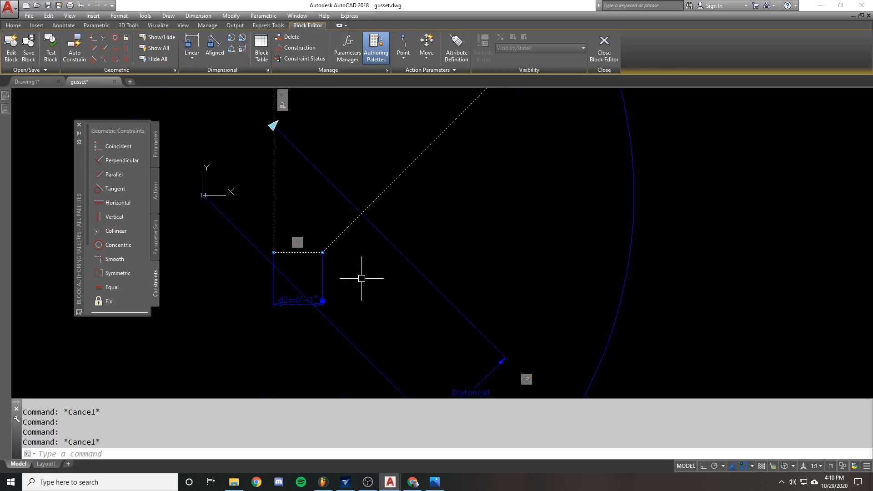
scroll(313, 239, down, 1)
middle_drag(312, 238, 343, 271)
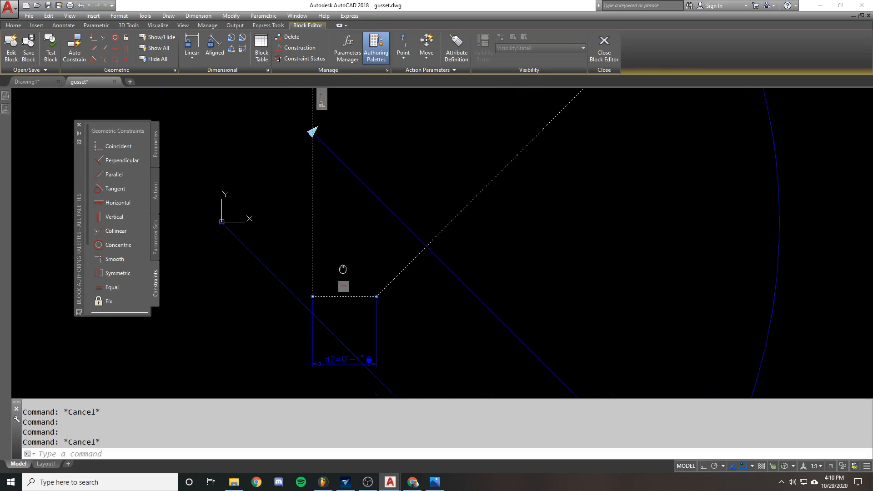
scroll(313, 278, down, 1)
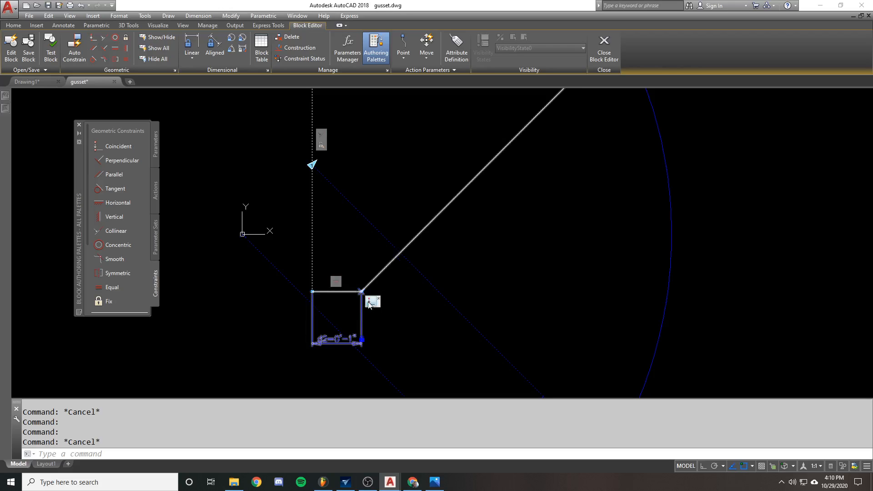
scroll(335, 244, down, 2)
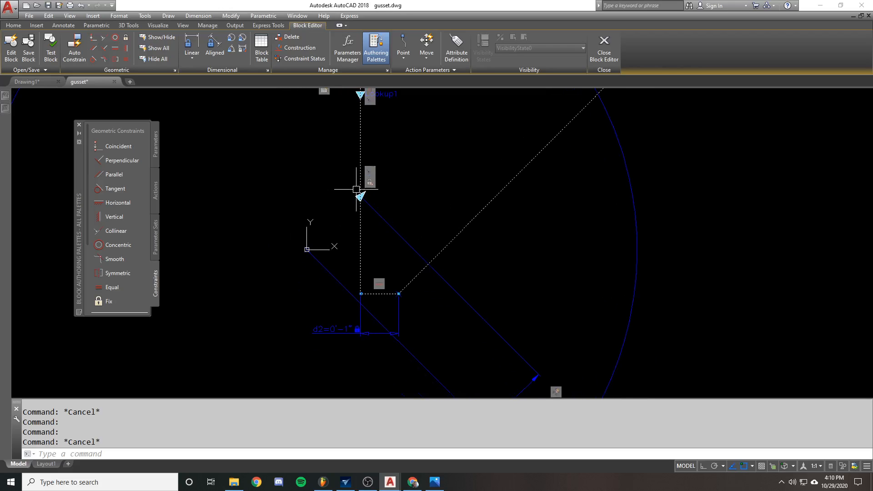
scroll(356, 190, down, 4)
scroll(359, 227, up, 3)
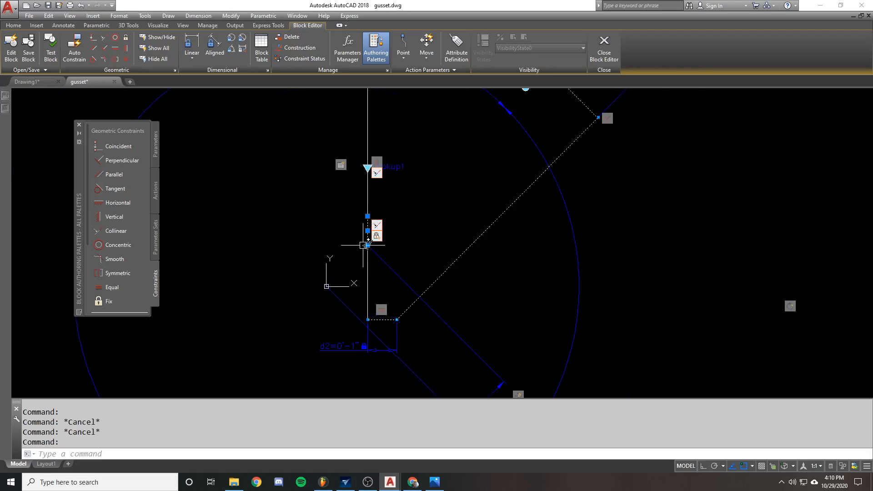
scroll(364, 246, up, 2)
key(Escape)
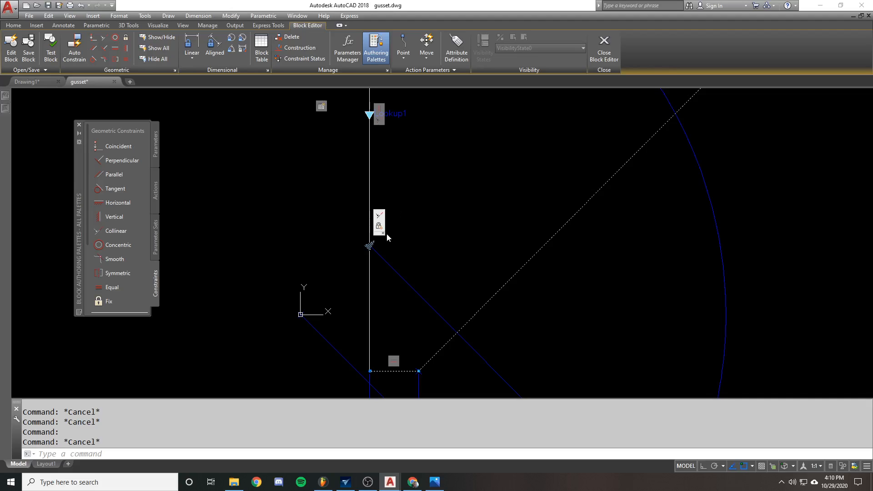
Try twice to move the short fixed line away from the plate's vertical edge.
text(m)
key(Return)
click(367, 228)
key(Return)
click(366, 228)
click(243, 231)
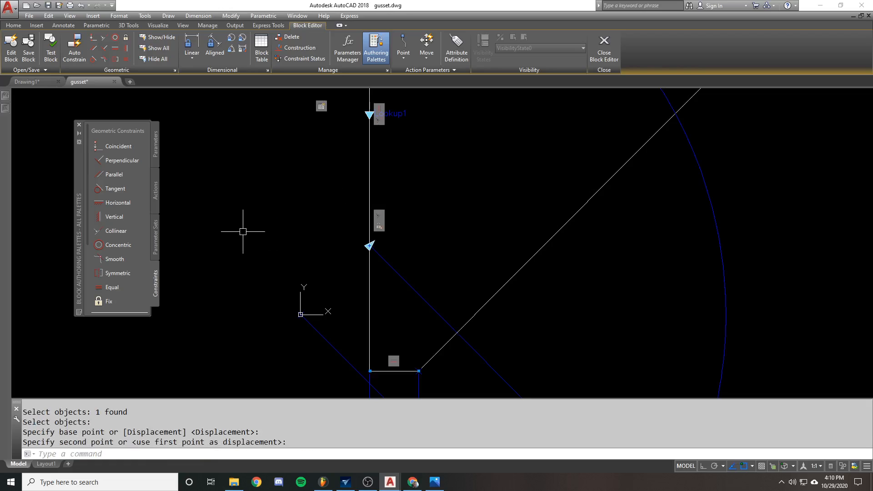
key(Return)
click(370, 219)
click(336, 183)
click(256, 191)
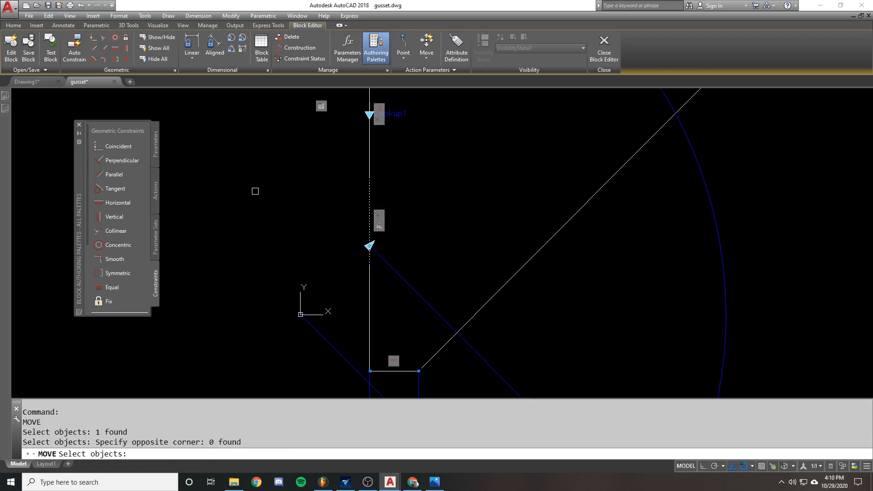
key(Return)
click(300, 192)
click(331, 209)
key(Escape)
key(Escape)
Try moving the plate's long diagonal edge, and cancel the move.
key(Return)
click(533, 254)
key(Return)
click(486, 209)
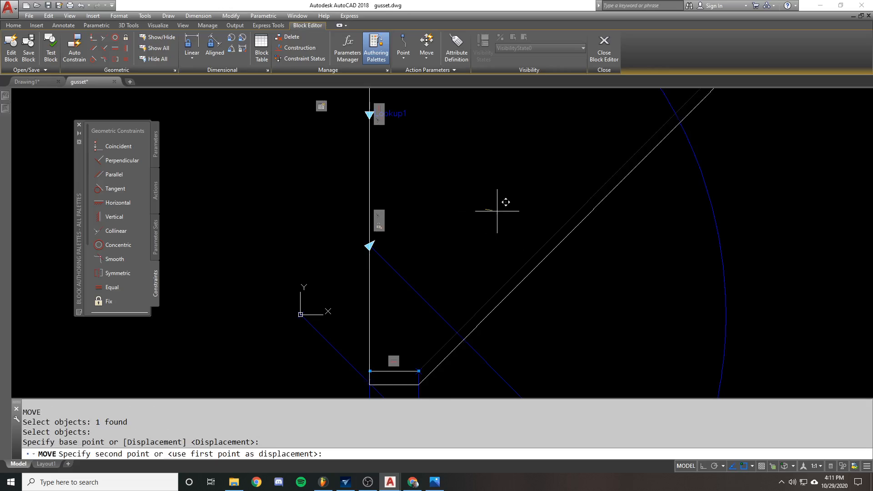
scroll(473, 191, down, 2)
middle_drag(470, 191, 432, 254)
key(Escape)
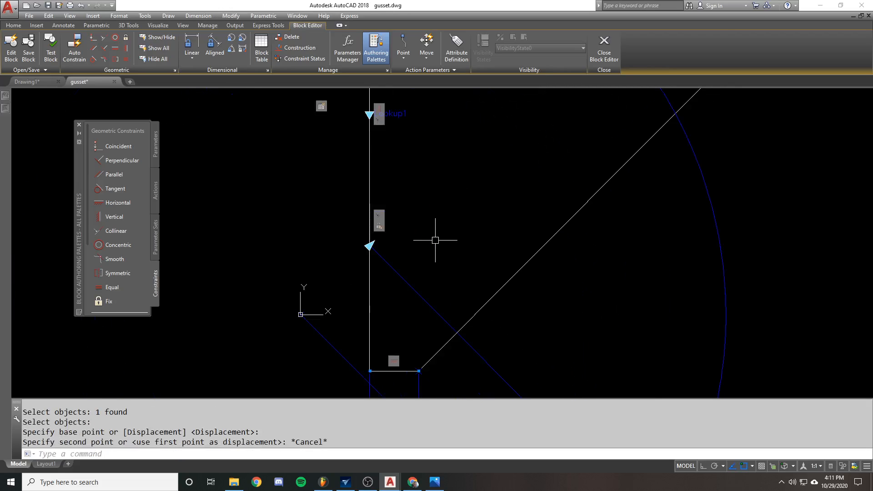
Preview another move of the long diagonal edge with the whole plate in view, and cancel it.
scroll(437, 230, down, 1)
scroll(436, 225, down, 3)
middle_drag(457, 206, 427, 252)
text(m)
key(Return)
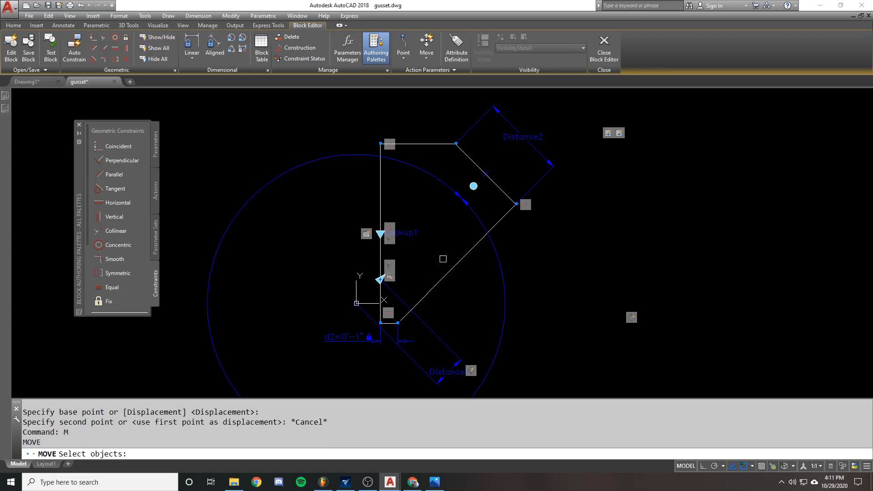
click(449, 272)
key(Return)
click(433, 228)
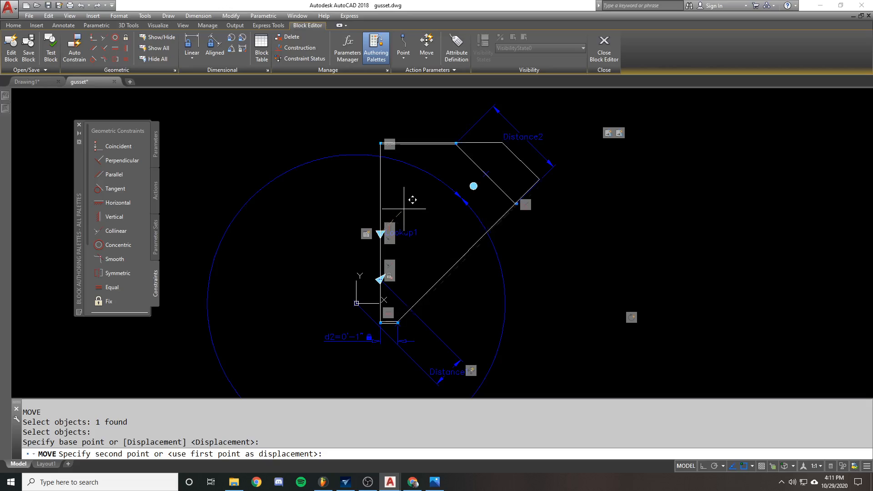
key(Escape)
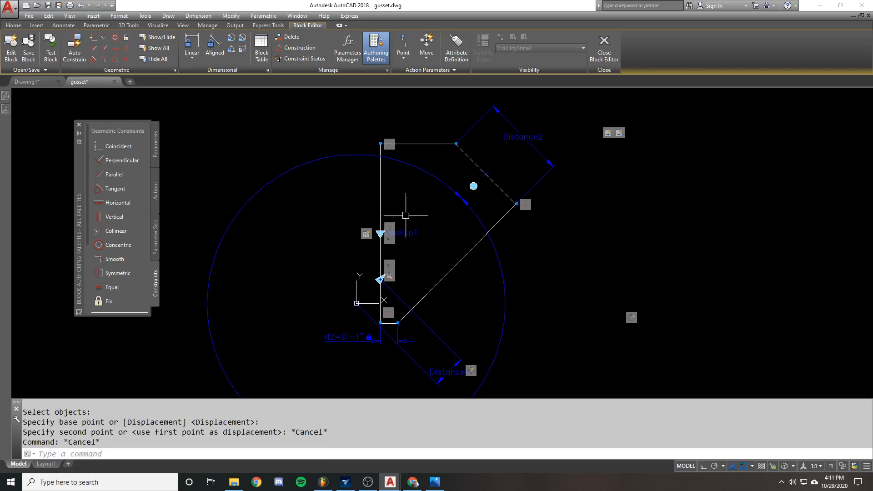
Delete the Fix constraint on the short line and the constraint tying that line to the vertical edge.
scroll(384, 281, up, 2)
click(373, 266)
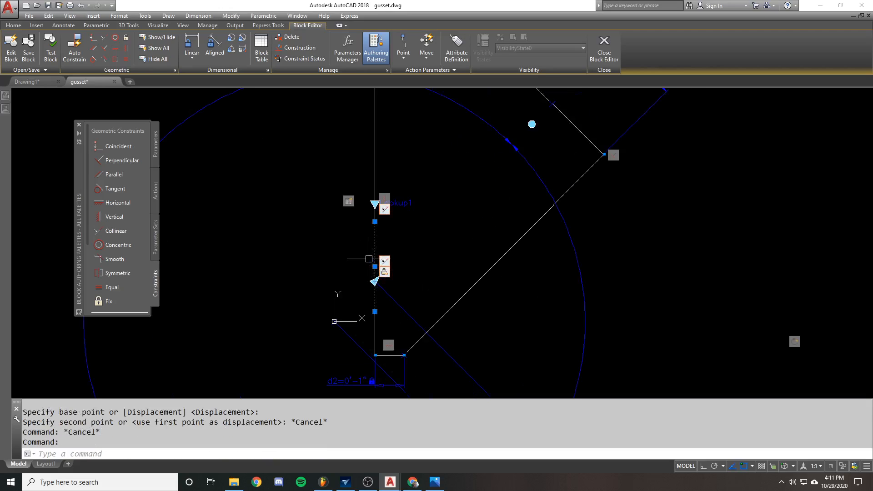
key(Escape)
key(Escape)
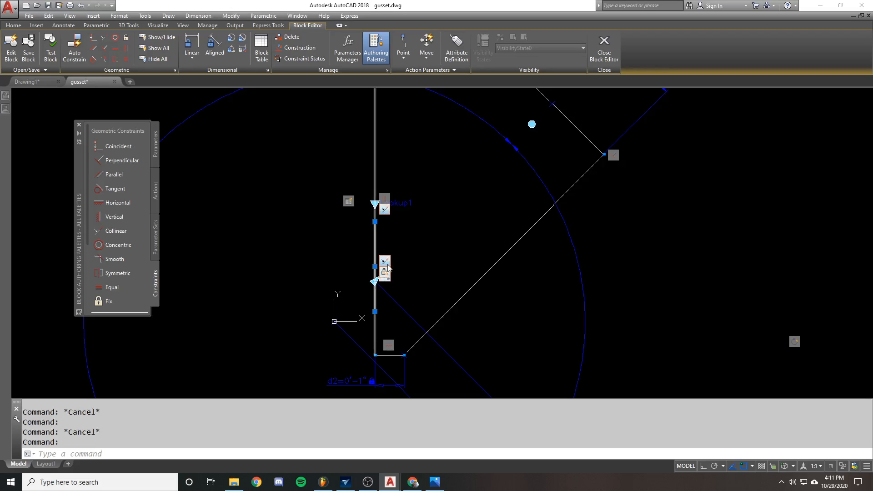
right_click(384, 271)
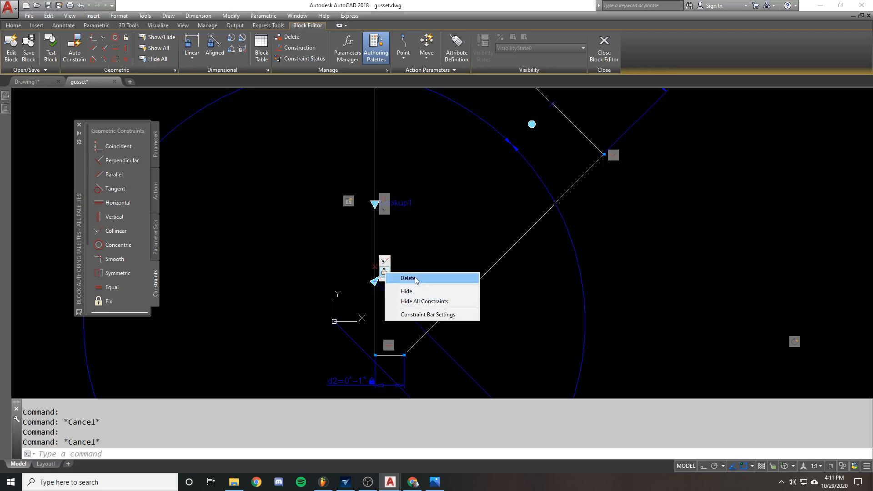
click(416, 279)
right_click(388, 269)
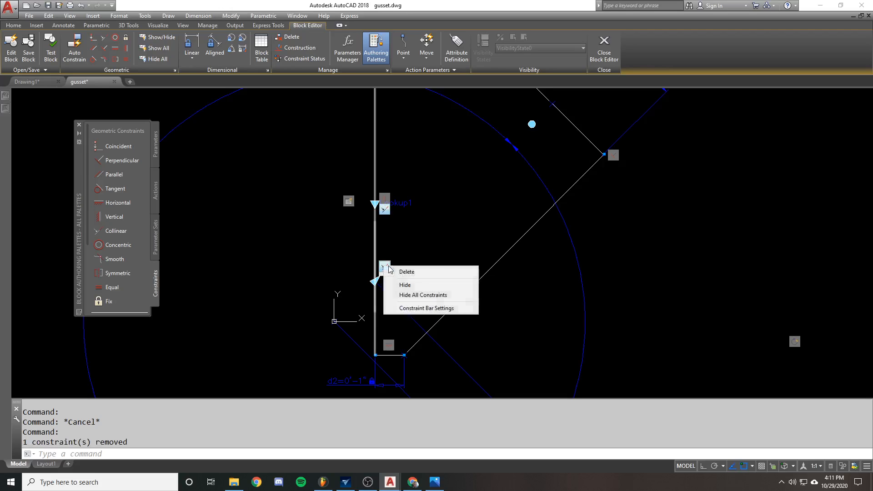
click(406, 273)
Erase the short line lying on the plate's vertical edge.
click(374, 265)
text(e)
key(space)
scroll(368, 254, down, 1)
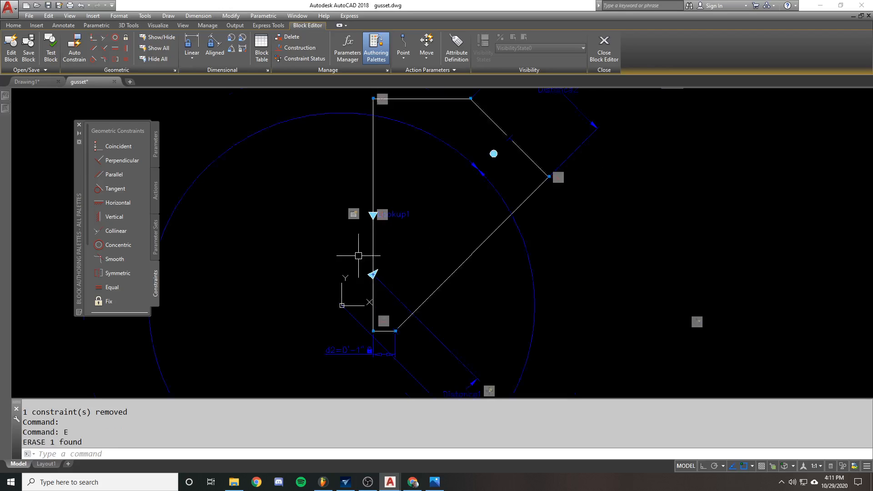
Try moving the plate's long diagonal edge with the short line erased, and cancel the move.
scroll(359, 256, down, 1)
scroll(358, 247, up, 1)
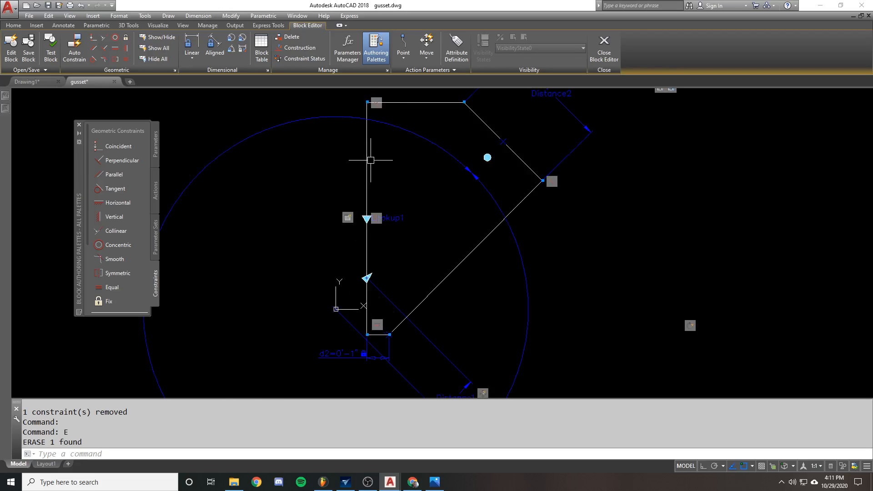
text(m)
key(Return)
click(460, 250)
click(456, 263)
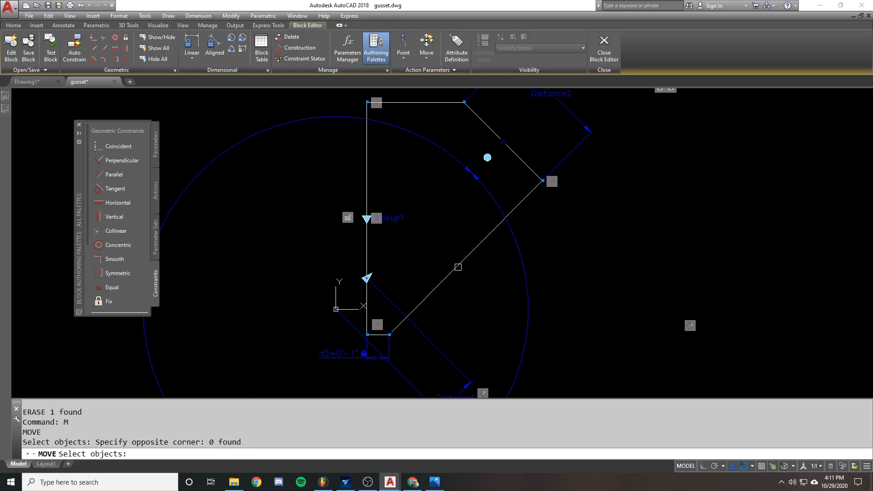
click(460, 264)
key(Return)
click(453, 223)
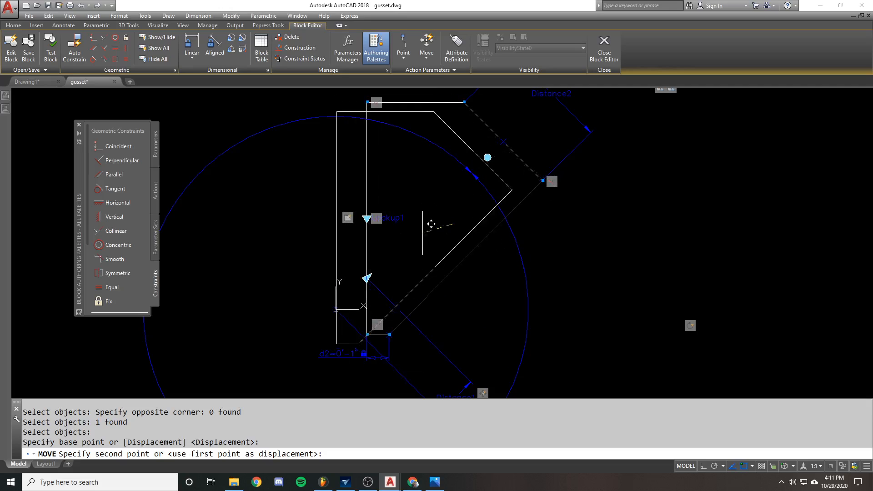
key(Escape)
Open the gusset plate block in a test block window and select it.
click(606, 45)
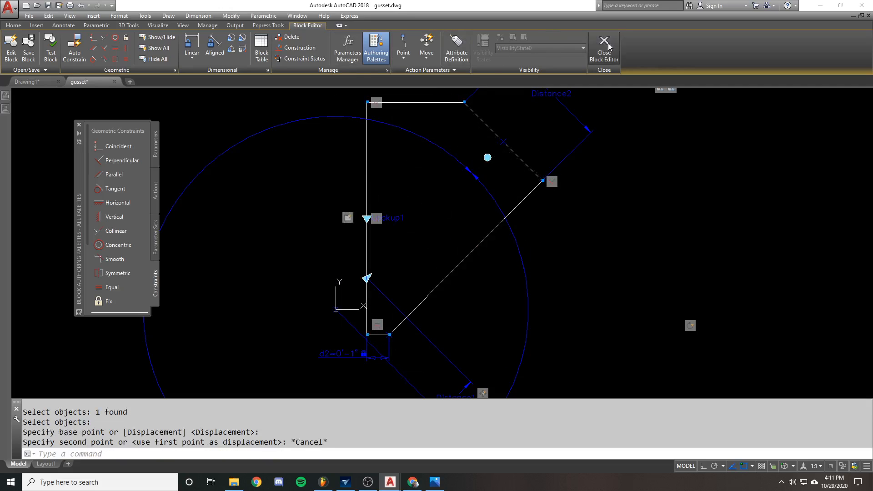
key(Escape)
click(51, 49)
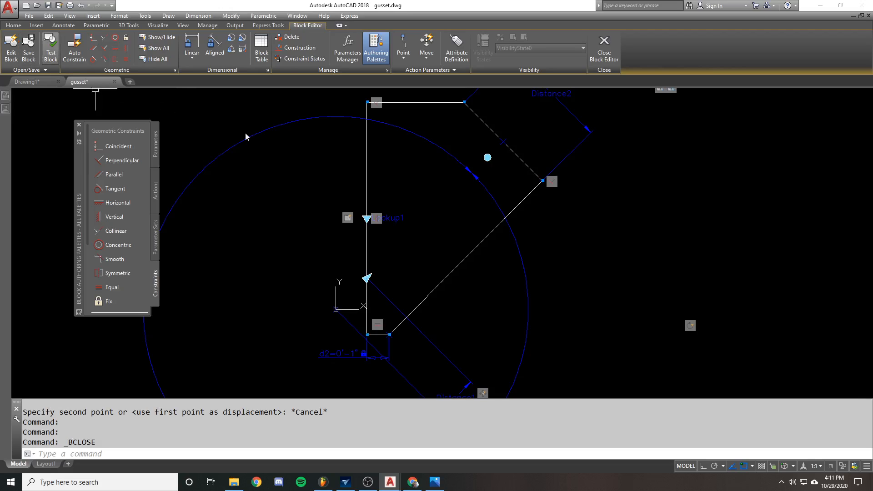
scroll(421, 205, down, 6)
middle_click(421, 206)
middle_click(421, 205)
scroll(420, 205, down, 6)
click(474, 244)
click(409, 221)
scroll(410, 221, up, 5)
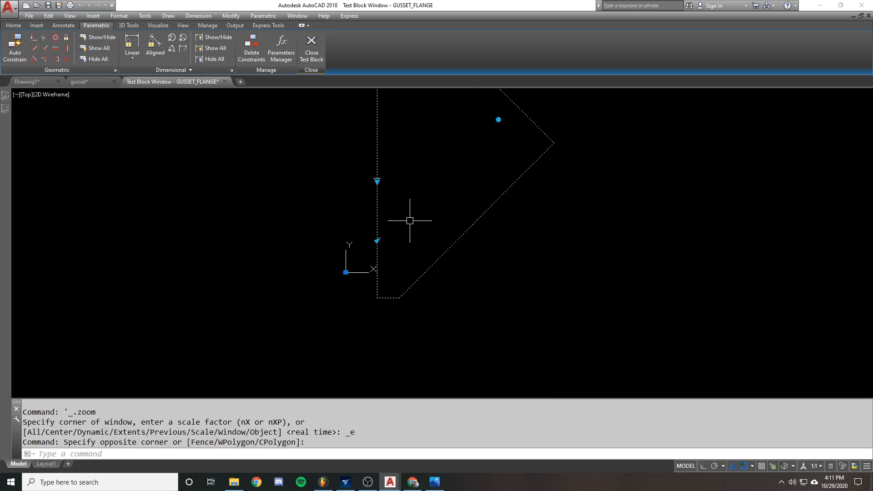
scroll(493, 130, down, 2)
Test the plate's angle parameter with its round rotation grip, and close the test block window.
click(475, 168)
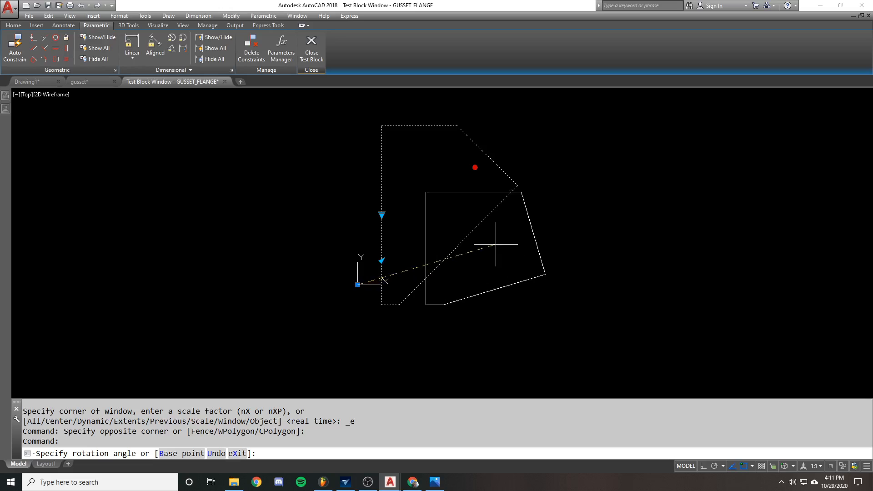
click(489, 230)
click(512, 225)
click(468, 189)
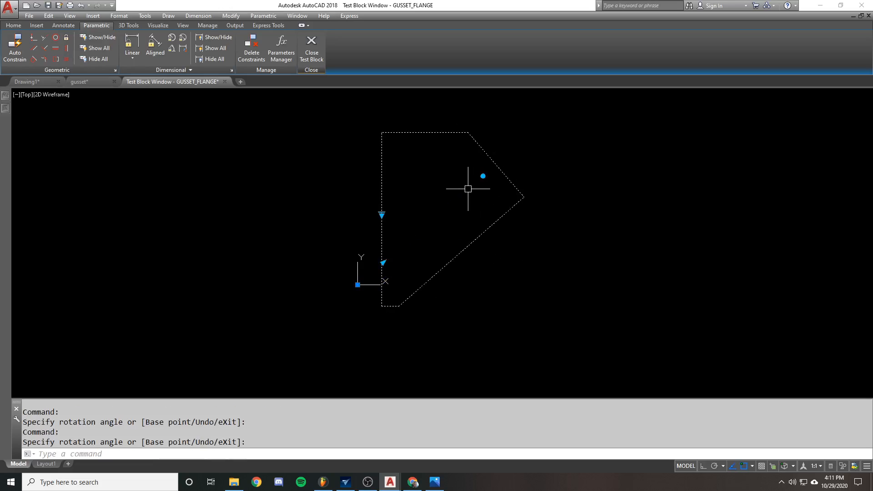
click(483, 176)
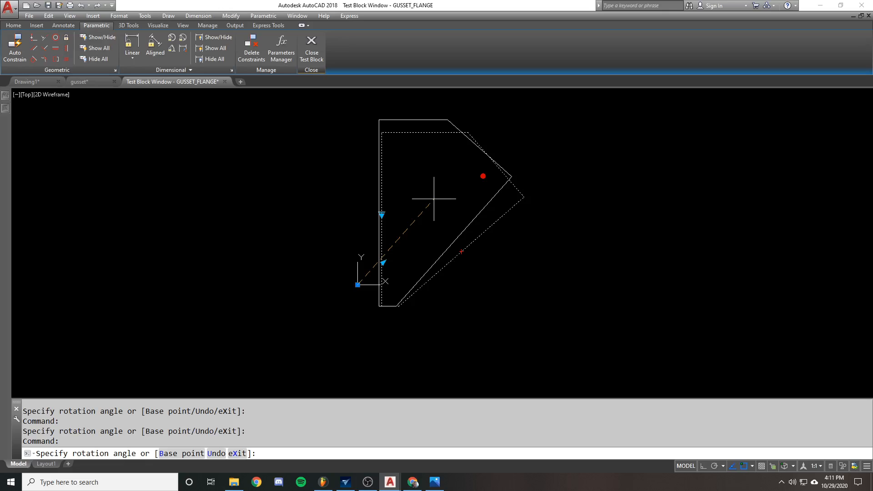
key(Escape)
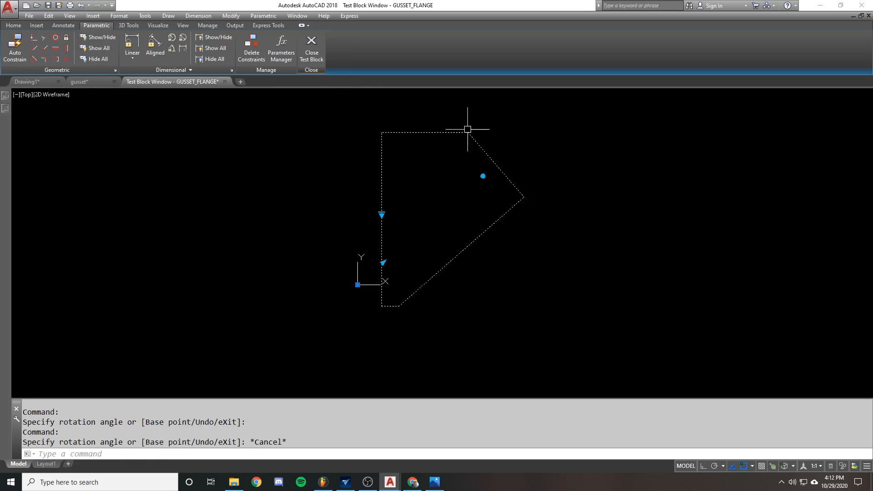
mouse_move(190, 83)
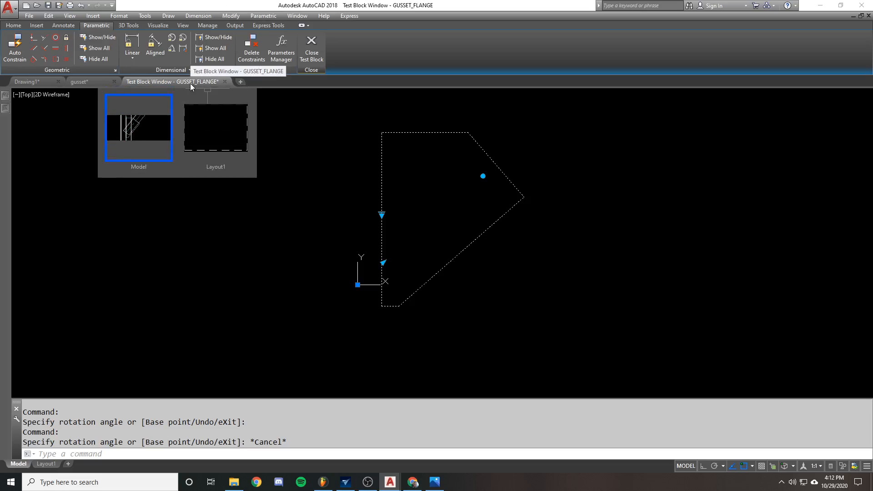
click(225, 81)
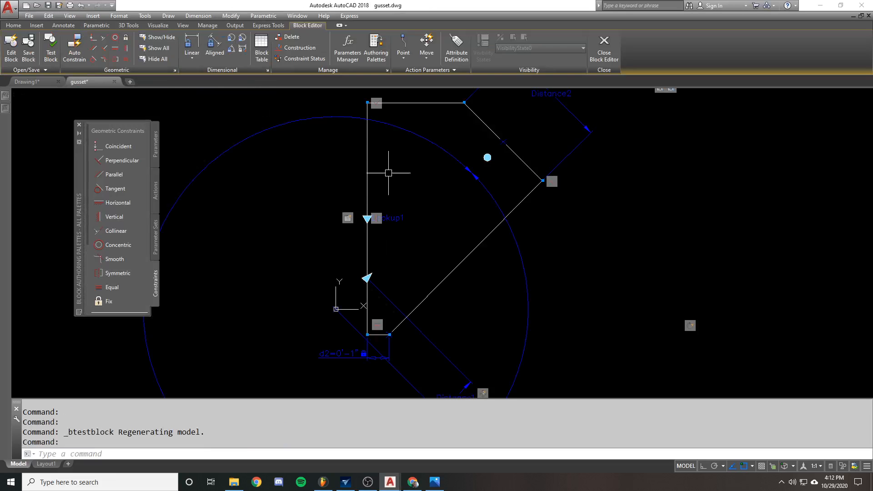
Undo back to before the short line and its Collinear and Fix constraints were removed.
text(u)
key(Return)
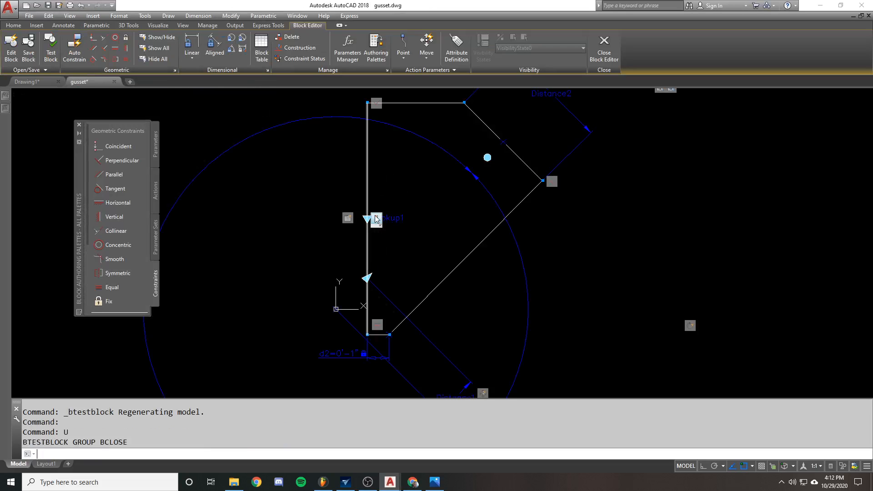
scroll(366, 236, up, 1)
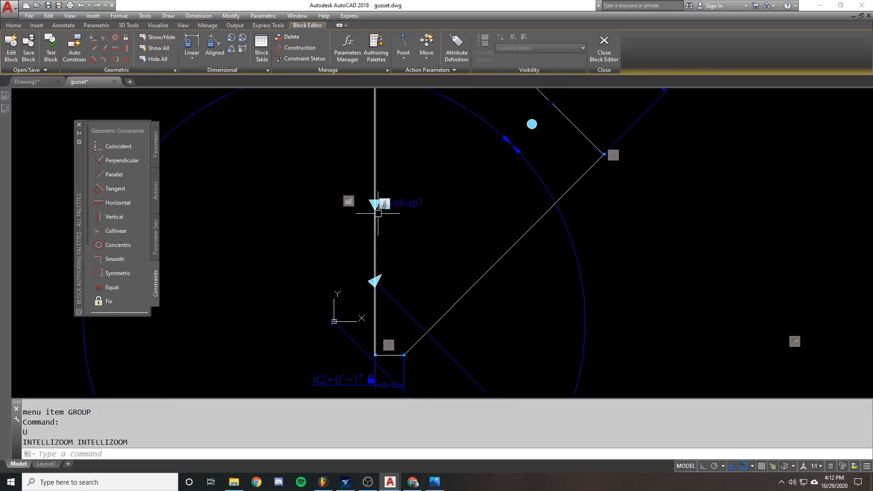
click(375, 230)
key(Escape)
key(Escape)
text(u)
key(Return)
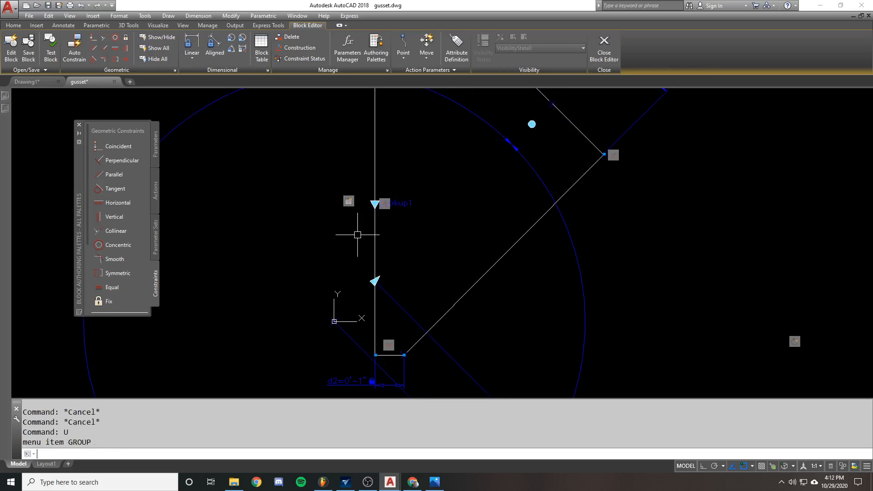
key(Return)
key(Return)
Examine the restored short line's Collinear and Fix constraints on the plate's vertical edge.
click(374, 236)
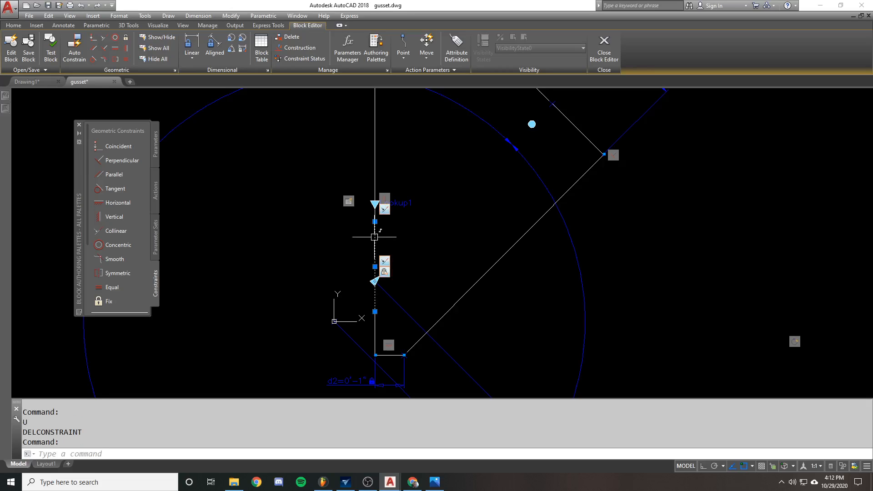
scroll(363, 271, up, 2)
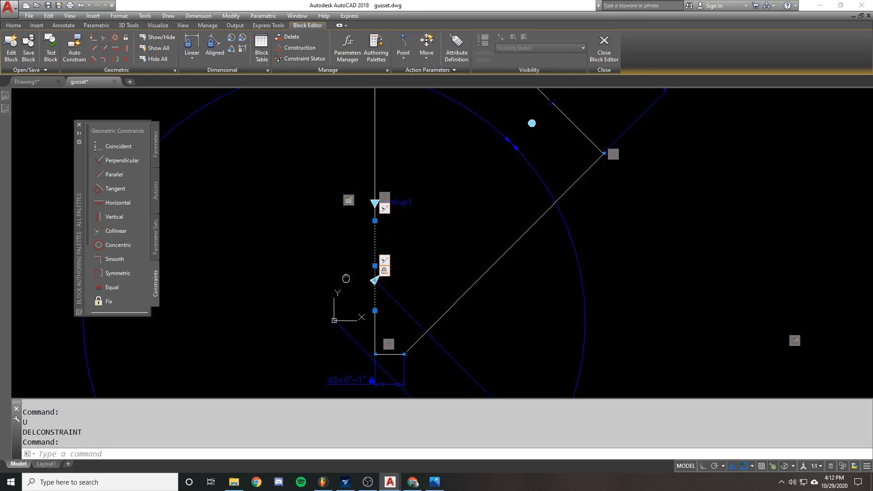
key(Escape)
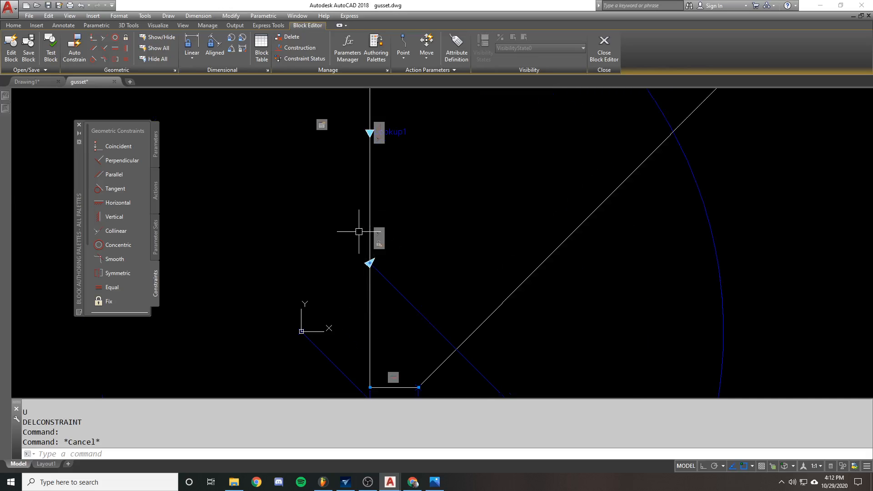
click(358, 233)
key(Escape)
key(Escape)
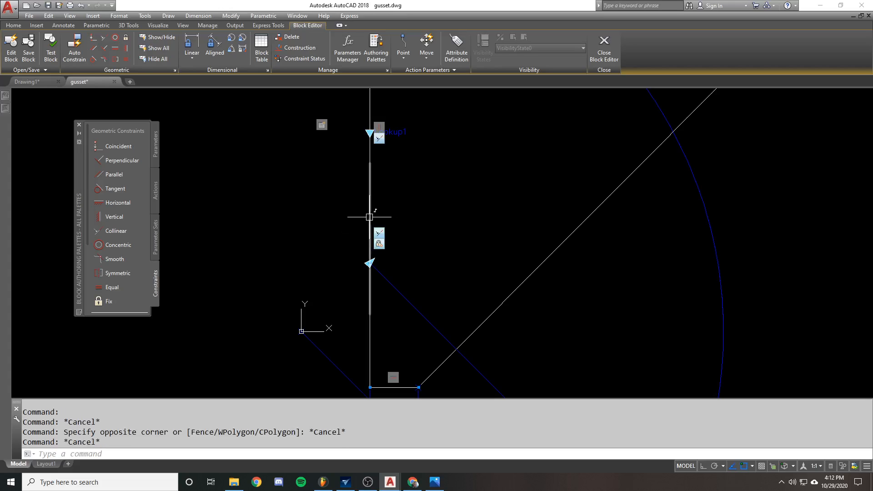
scroll(359, 238, down, 5)
scroll(374, 234, up, 2)
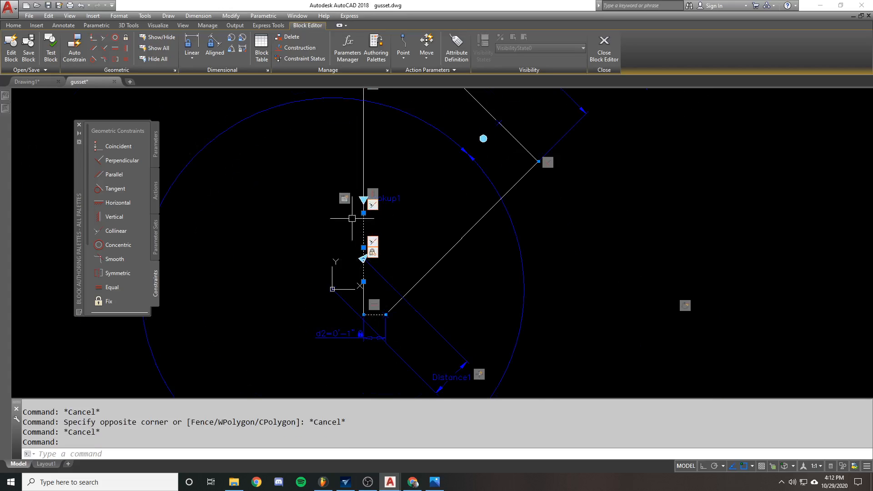
scroll(374, 234, up, 3)
key(Escape)
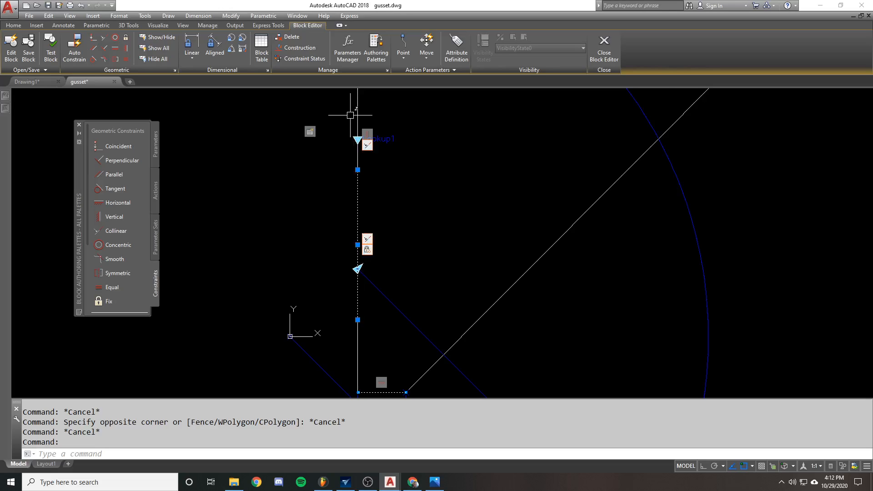
Draw a short horizontal demonstration line in the empty area beside the plate with Ortho on.
scroll(373, 227, down, 5)
text(L)
key(Return)
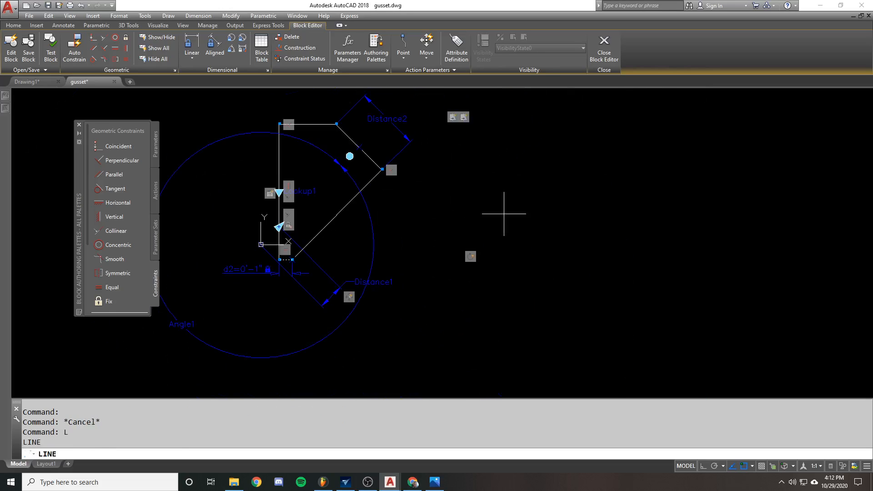
click(480, 200)
key(F8)
click(543, 217)
key(Return)
key(Return)
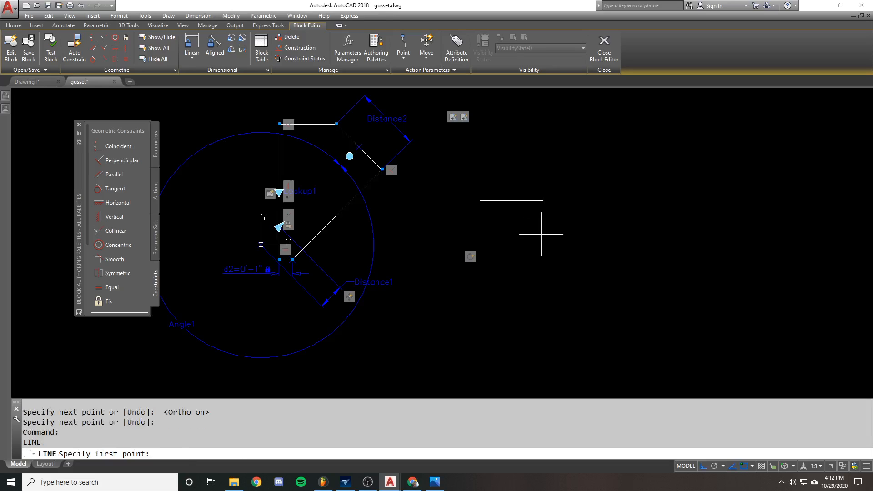
Draw a second, longer horizontal line below and to the right of the first demonstration line.
click(506, 229)
key(Escape)
key(Return)
click(573, 248)
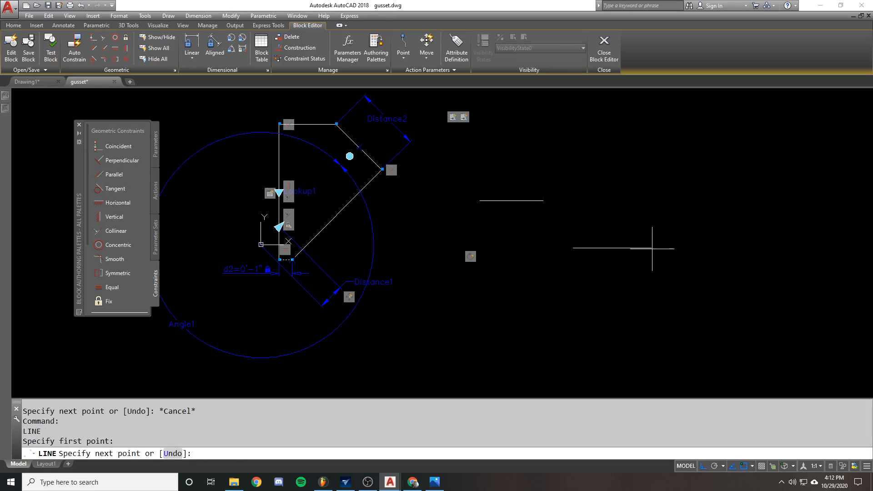
click(680, 248)
key(Return)
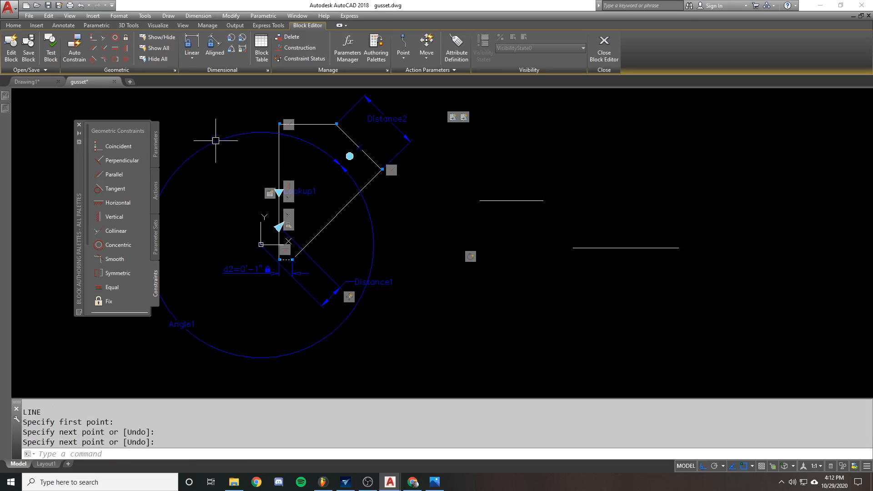
Apply a Collinear constraint with the shorter line as the first object and the longer line as the second, and undo it.
click(114, 231)
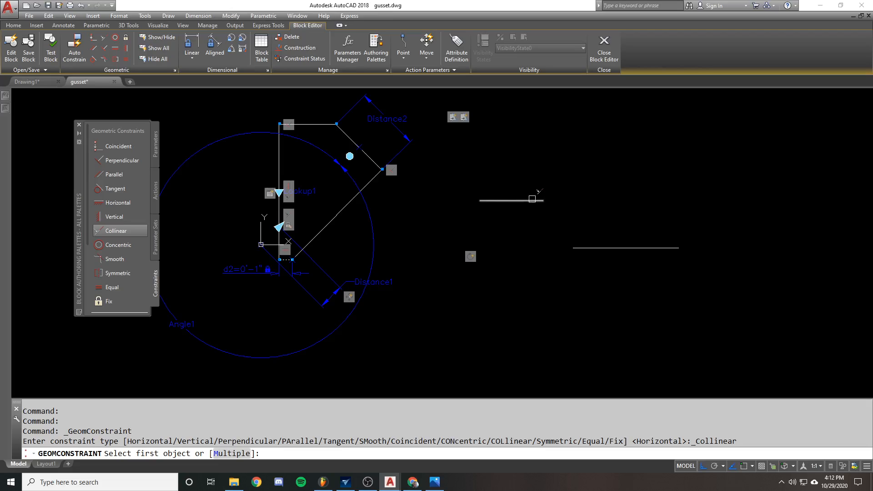
click(532, 200)
click(585, 248)
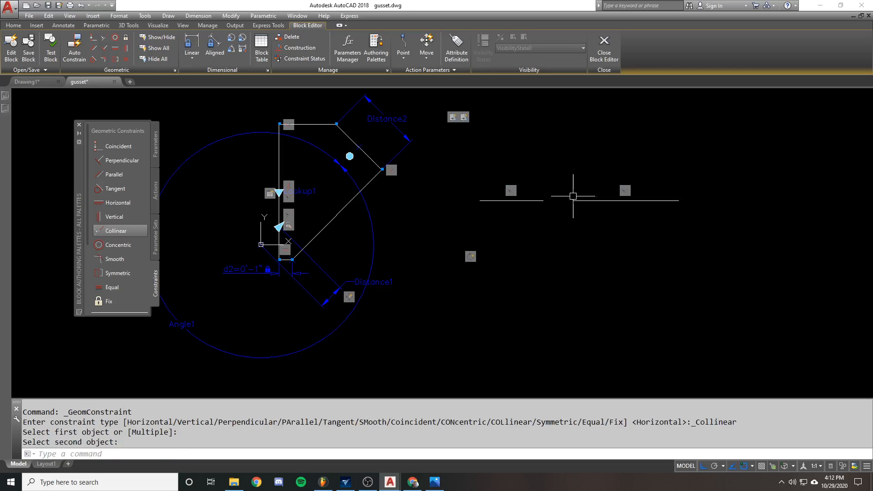
text(u)
key(Return)
Apply a Collinear constraint with the longer line as the first object and the shorter line as the second.
click(122, 231)
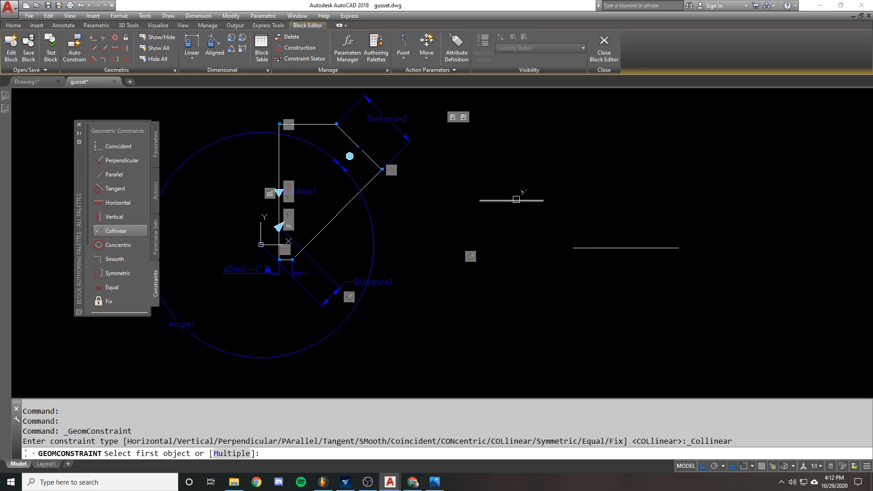
click(590, 246)
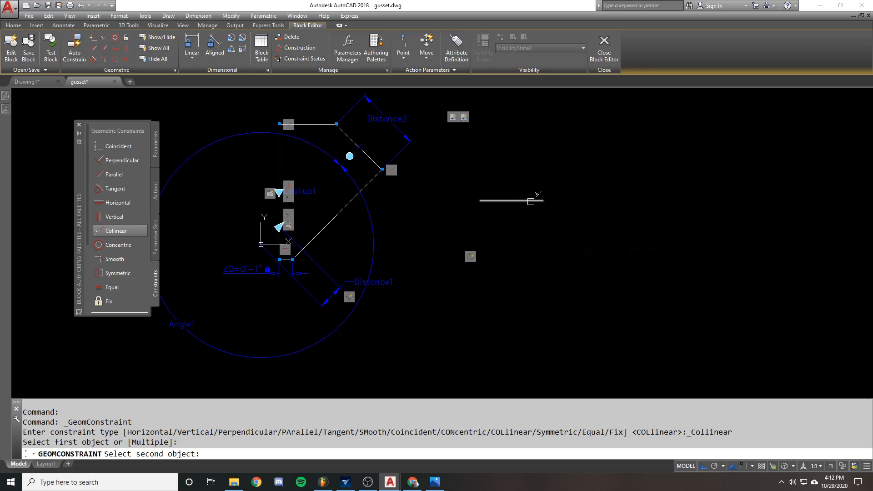
click(531, 201)
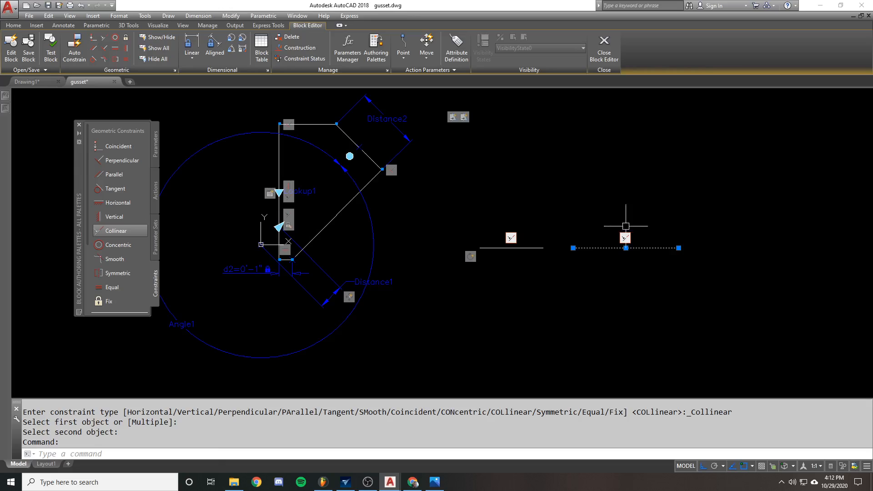
Move the longer collinear line up and back down part of the way.
text(m)
key(space)
click(749, 238)
click(764, 192)
key(space)
click(681, 216)
click(650, 189)
key(space)
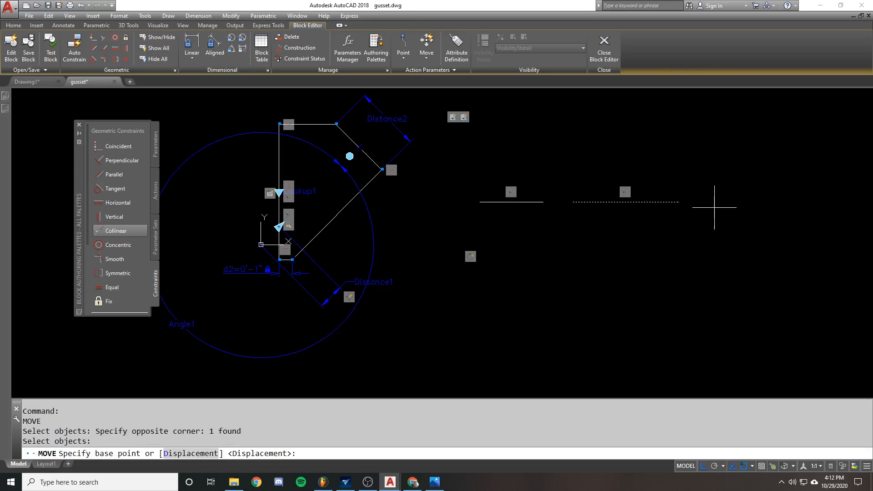
click(714, 208)
click(703, 230)
Preview rotating the longer collinear line about its right endpoint with Ortho off, and cancel the rotation.
text(r)
key(space)
click(709, 246)
click(664, 200)
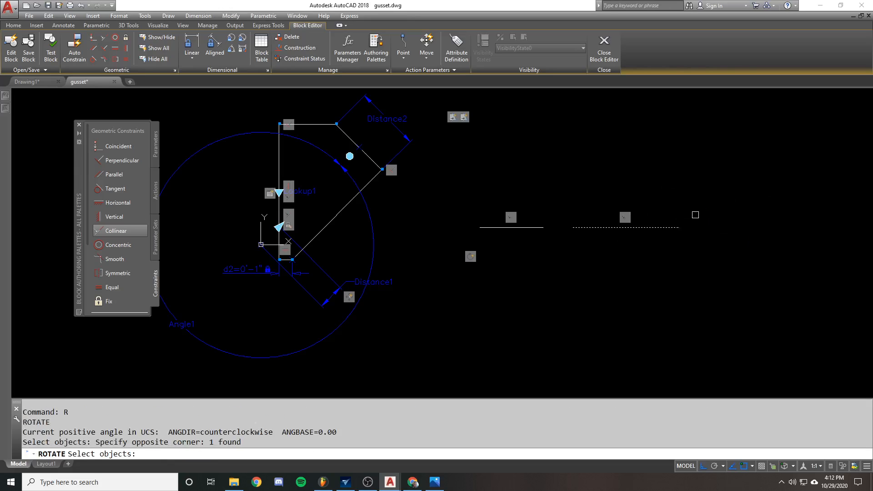
key(space)
click(679, 228)
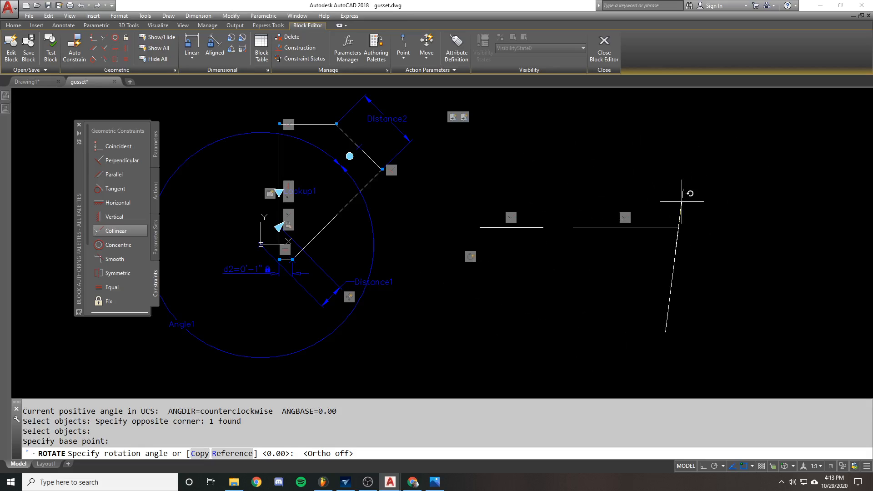
key(Escape)
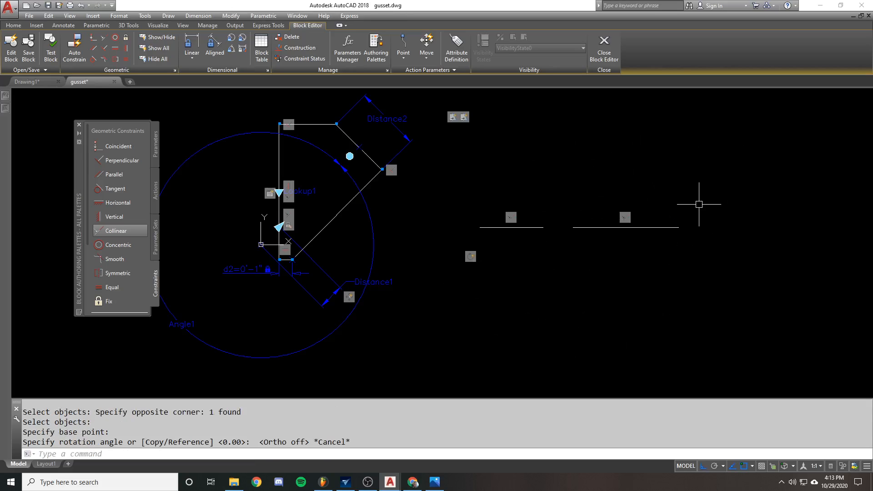
Erase both collinear demonstration lines beside the plate.
click(620, 238)
click(538, 209)
key(Escape)
click(577, 249)
click(539, 212)
text(e)
key(Return)
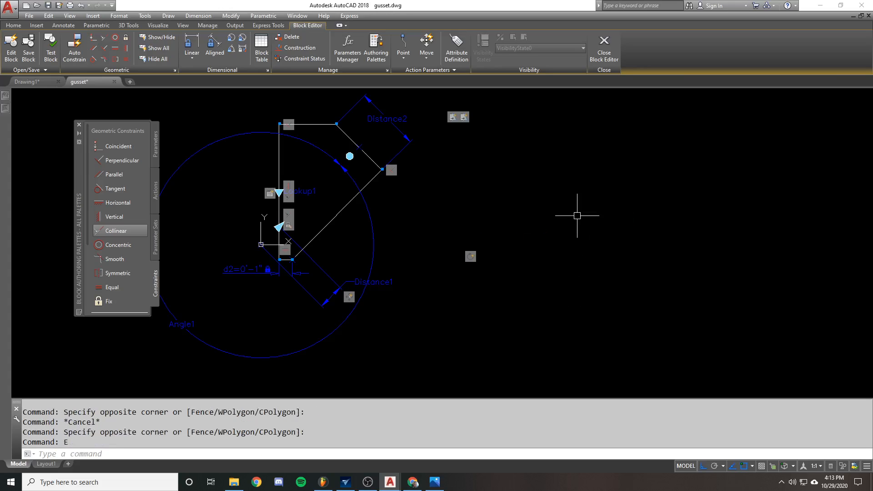
Examine the Collinear and Fix constraint markers along the plate's vertical edge and its short fixed line.
middle_drag(347, 224, 517, 218)
scroll(475, 219, up, 5)
scroll(390, 200, down, 1)
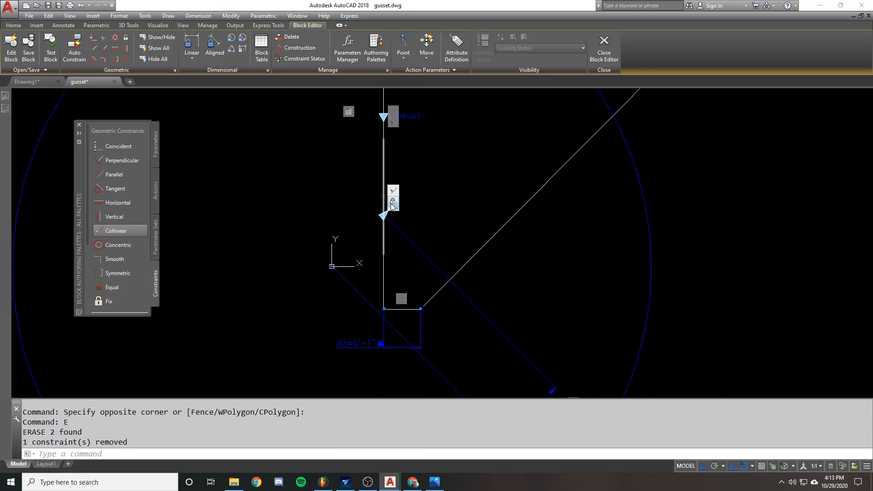
scroll(393, 206, down, 4)
scroll(407, 195, up, 1)
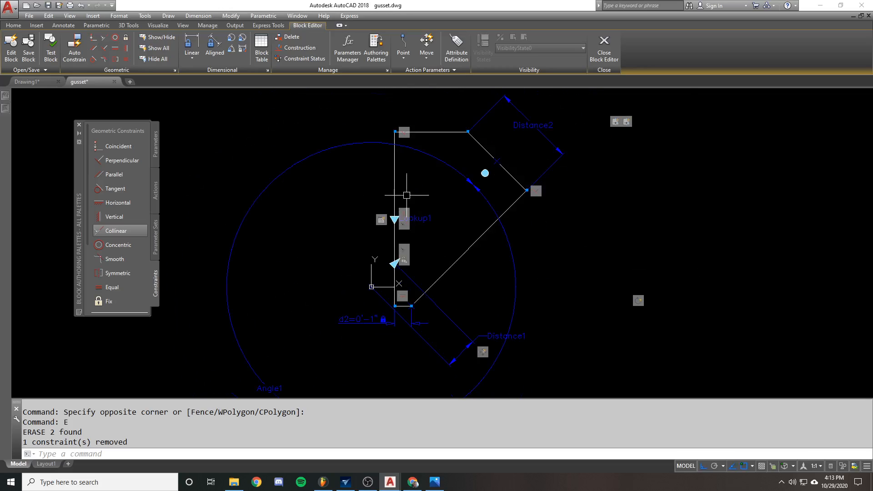
click(399, 160)
key(Escape)
key(Escape)
key(Escape)
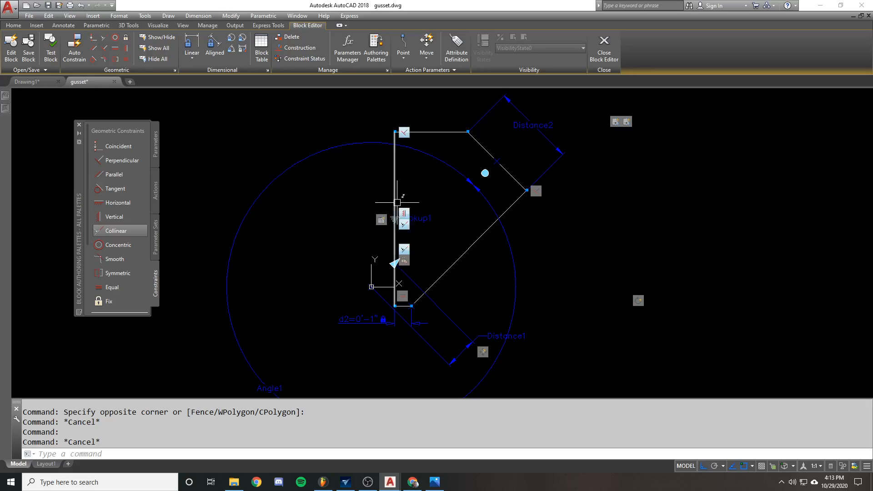
scroll(391, 239, up, 1)
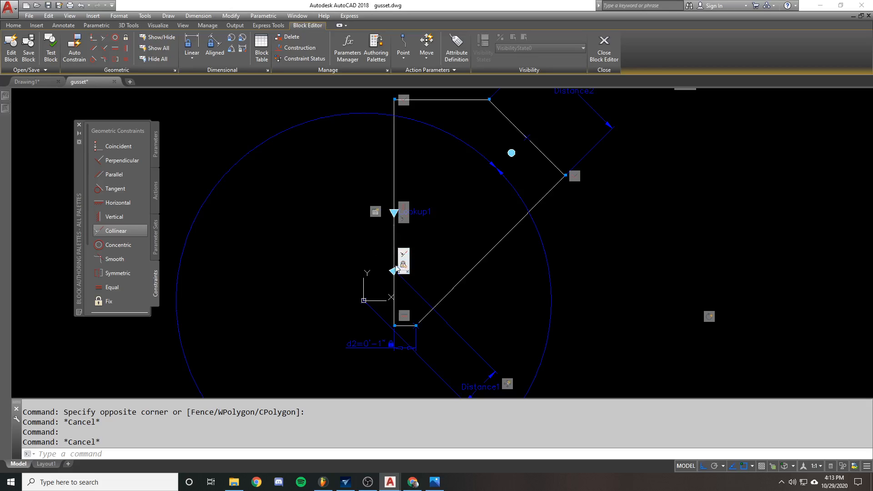
Inspect the constraint markers that tie the plate's vertical edge to its upper and lower horizontal edges.
click(393, 154)
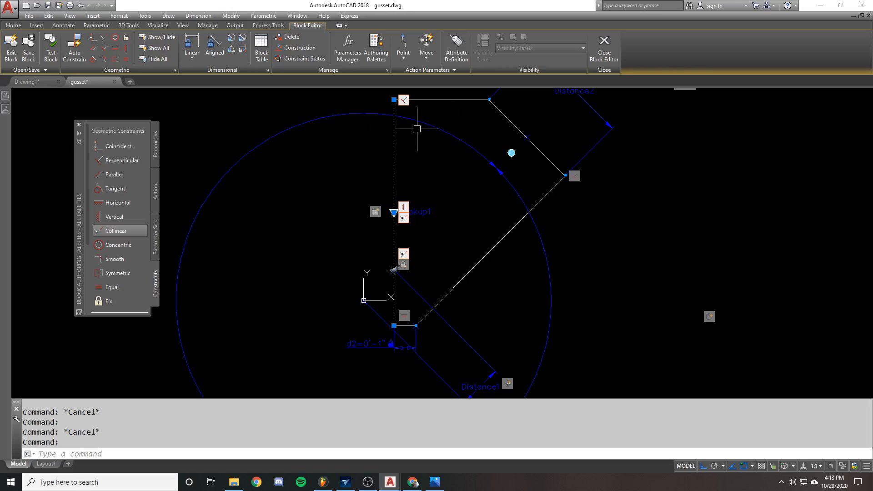
middle_drag(431, 134, 404, 201)
key(Escape)
scroll(374, 182, up, 3)
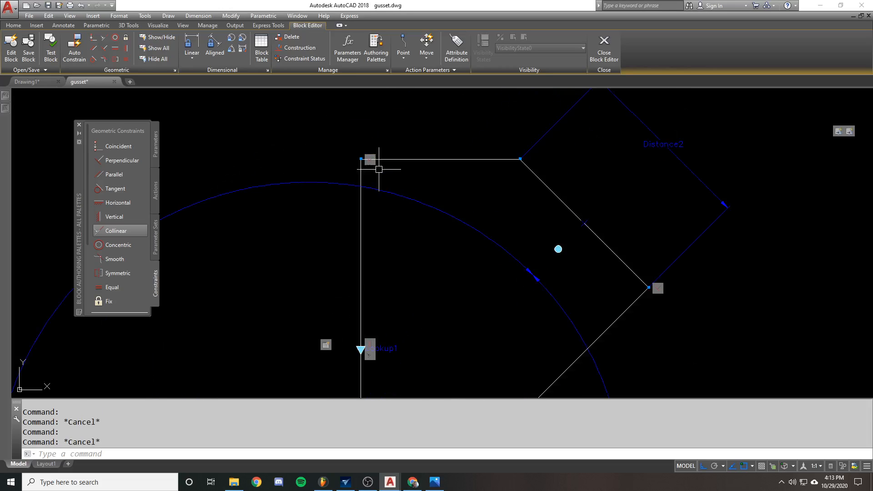
scroll(361, 351, up, 5)
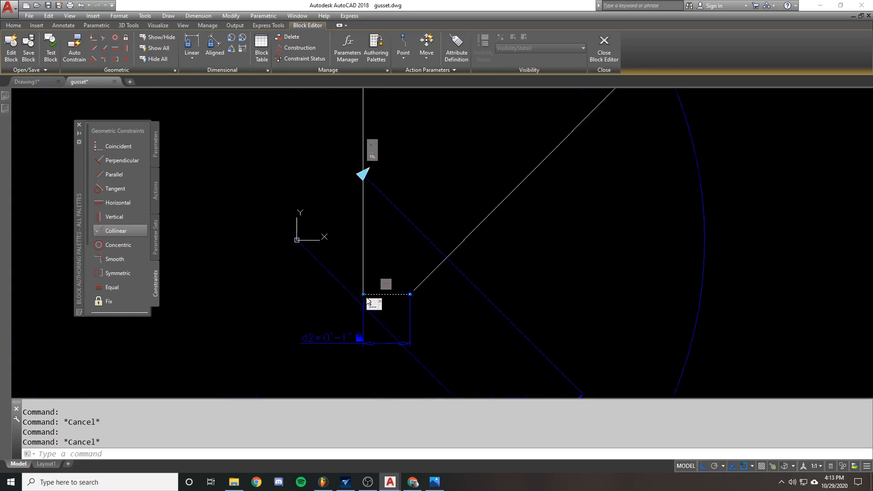
scroll(364, 296, down, 5)
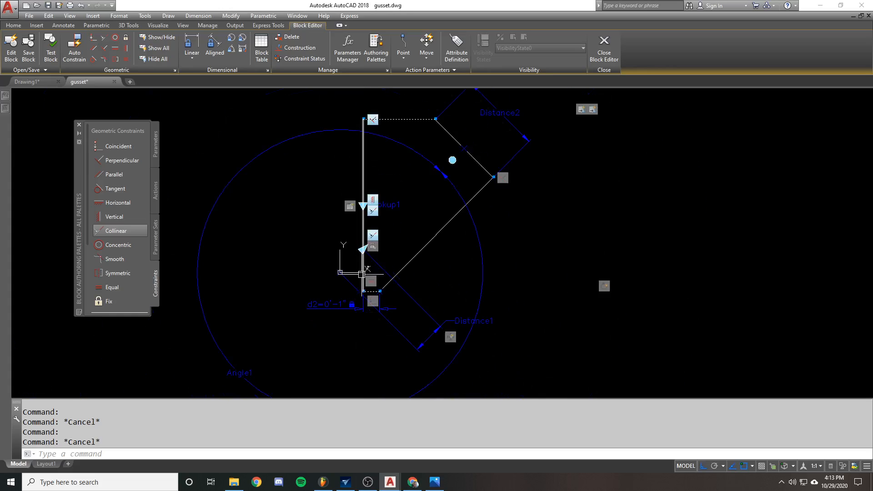
middle_drag(415, 205, 399, 224)
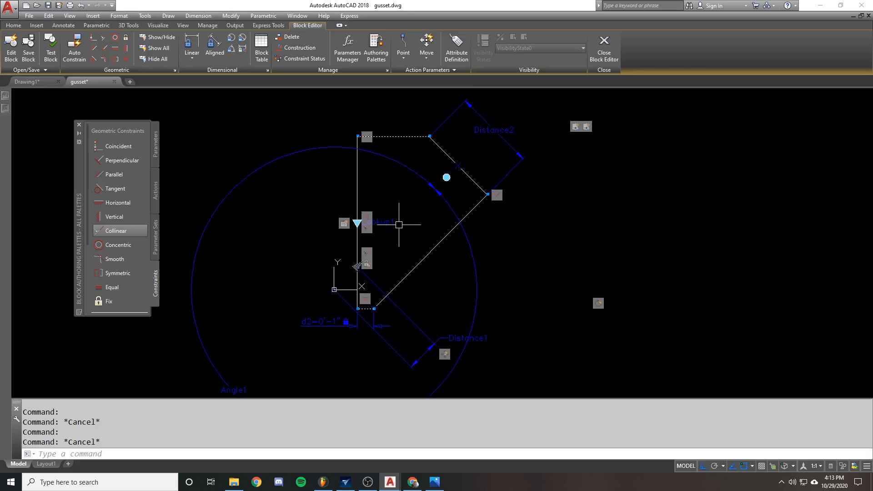
key(Escape)
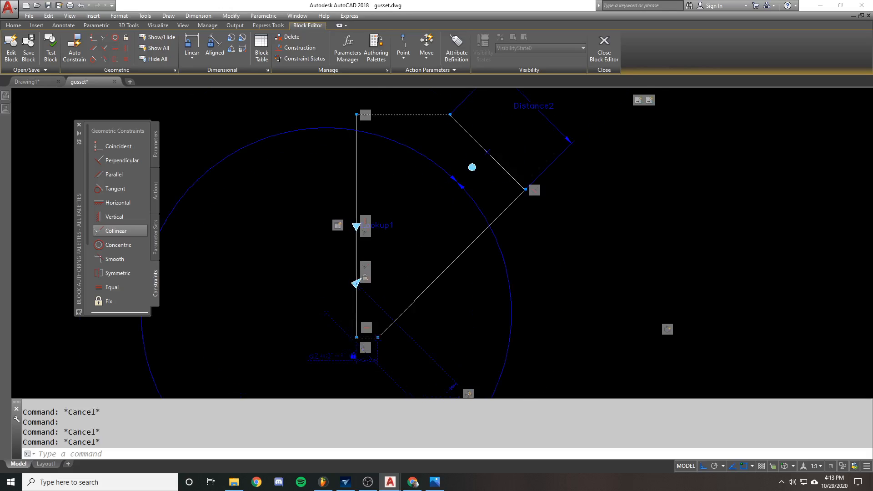
scroll(355, 293, up, 5)
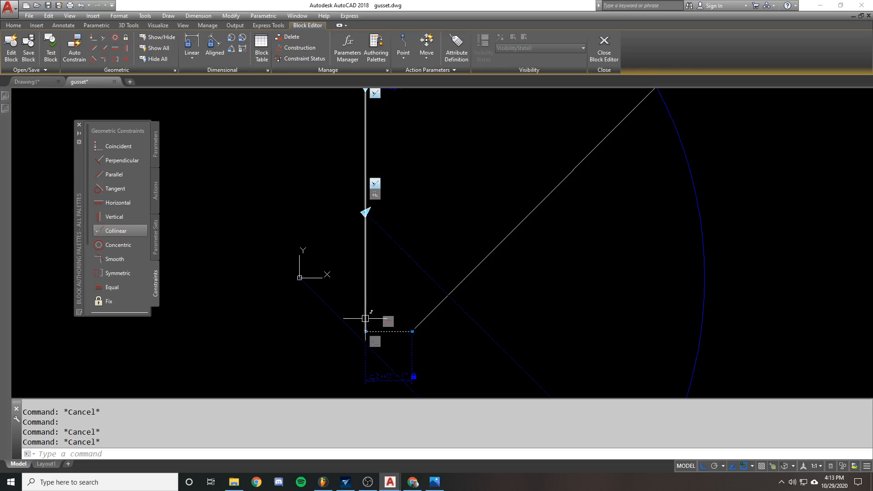
scroll(363, 255, down, 4)
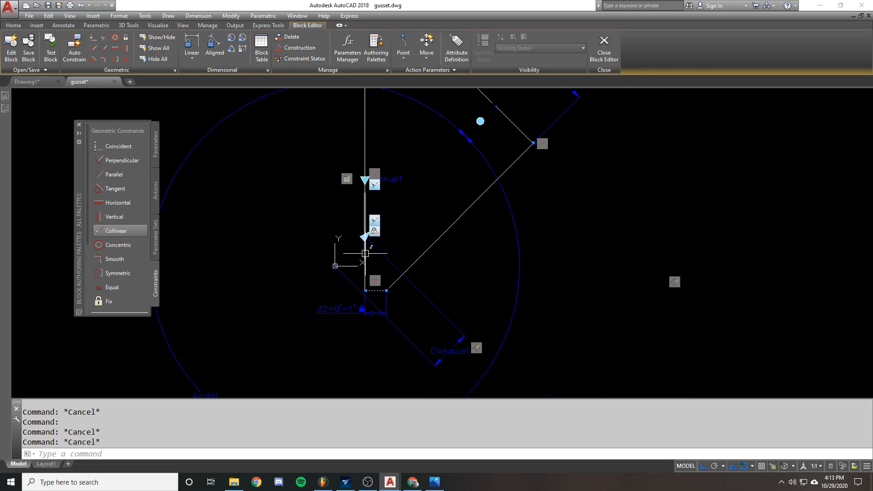
middle_drag(405, 203, 396, 250)
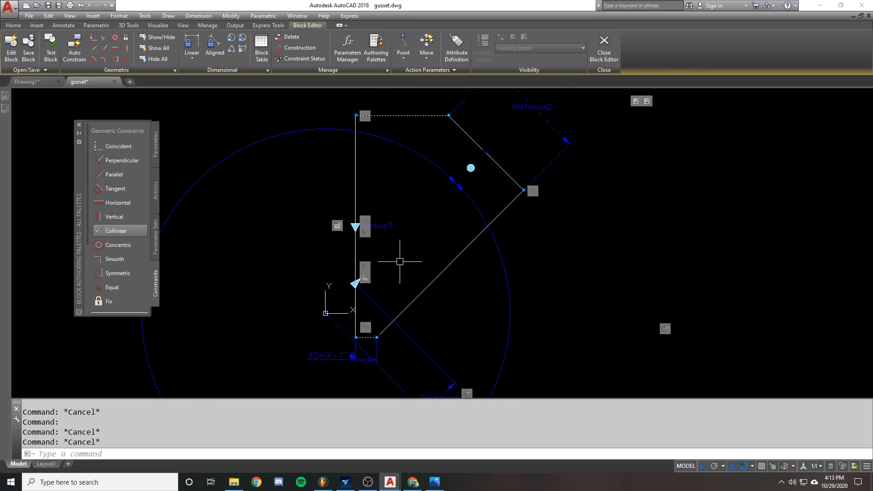
scroll(337, 254, up, 4)
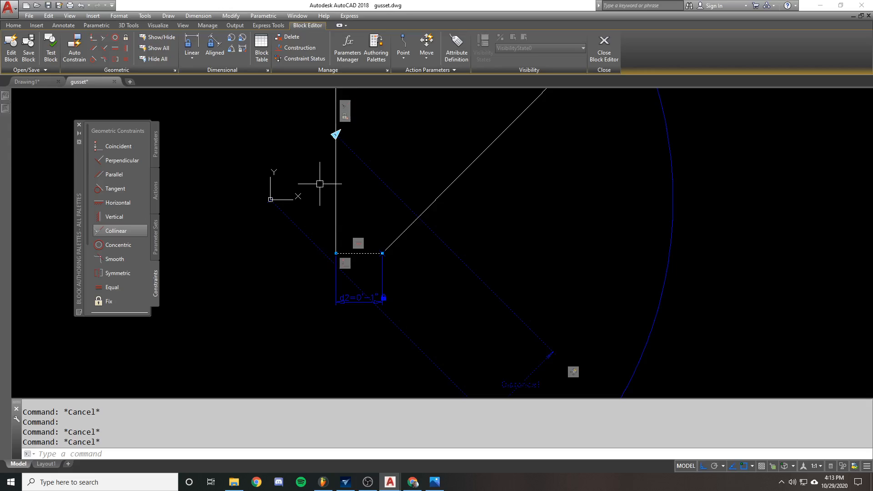
Move the plate's long slanted edge a short distance with Ortho off to test how the constrained outline follows.
scroll(318, 255, down, 5)
text(M)
key(Return)
click(390, 255)
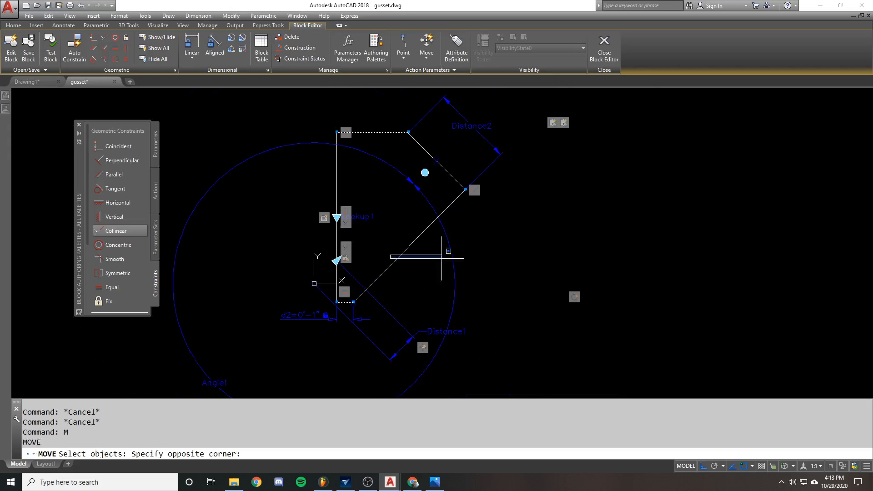
key(Return)
click(385, 251)
click(405, 249)
key(Return)
click(493, 227)
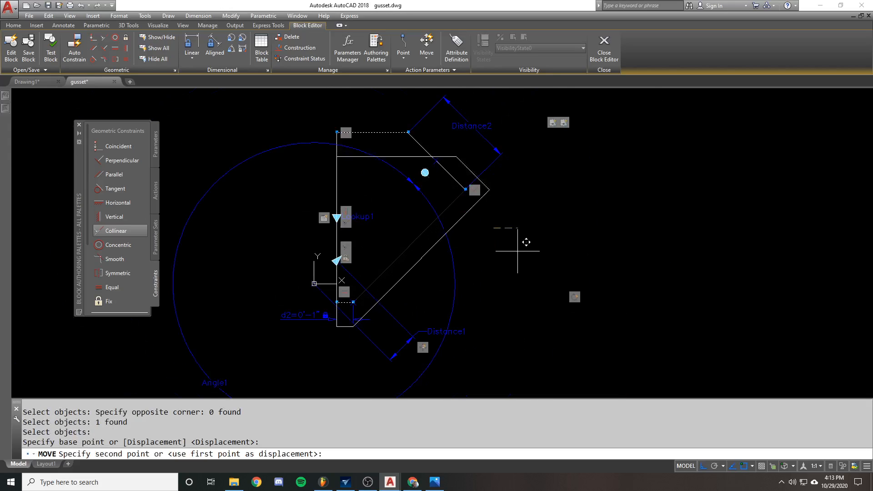
key(F8)
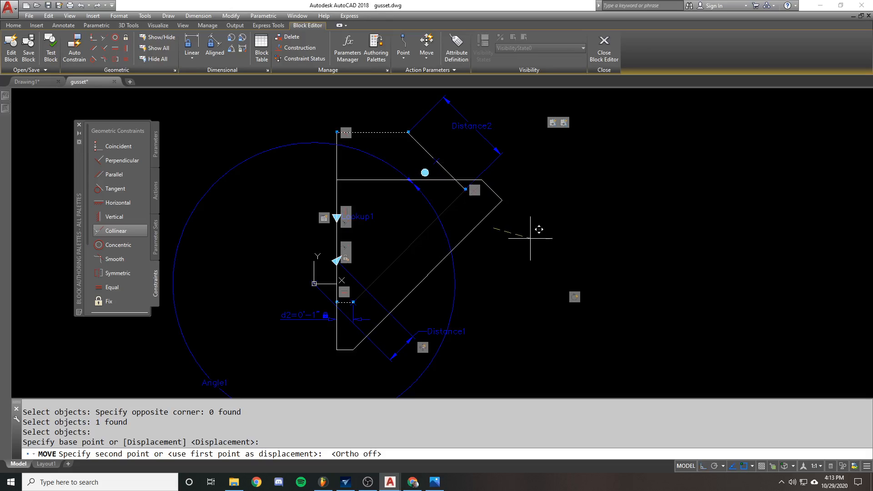
click(514, 230)
Undo the slanted edge move and all earlier edits of the Block Editor session, back to the model drawing.
text(U)
key(Return)
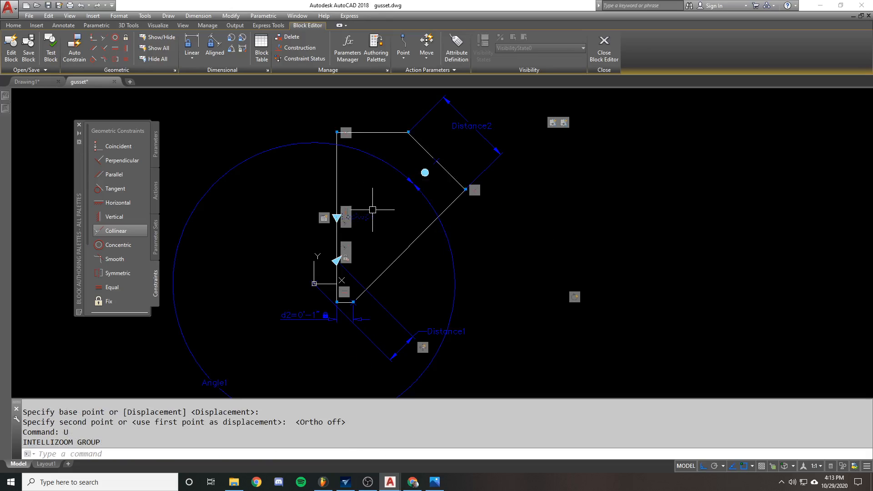
key(Return)
key(Return)
key(Return)
key(Return)
key(Return)
key(Return)
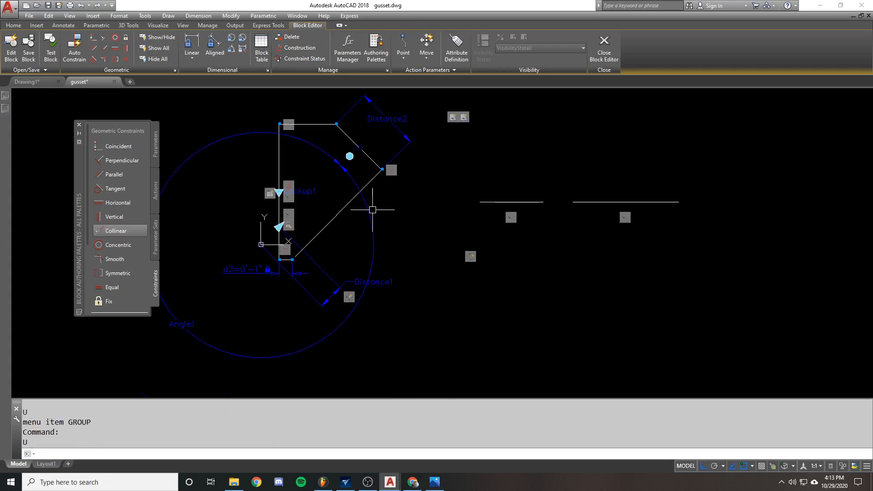
key(Return)
key(Return)
key(Return)
key(Return)
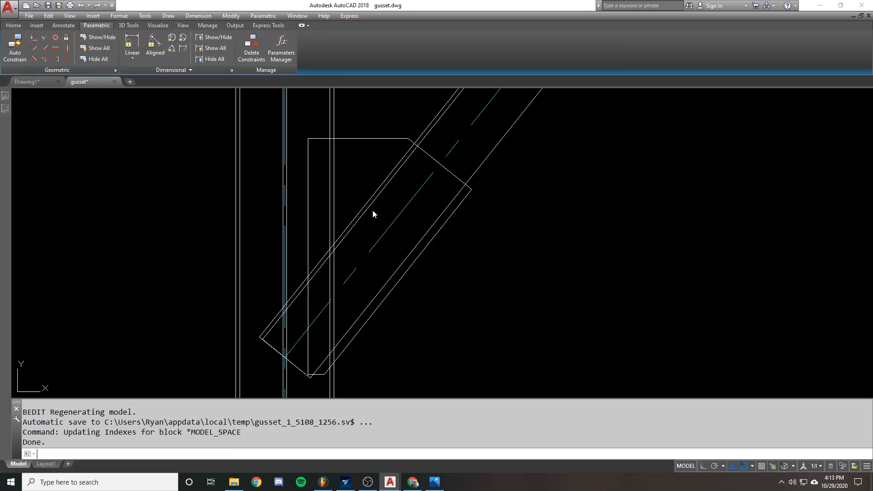
Preview swinging the gusset plate block to a flatter angle with its rotation grip, and cancel the rotation.
click(394, 147)
click(384, 234)
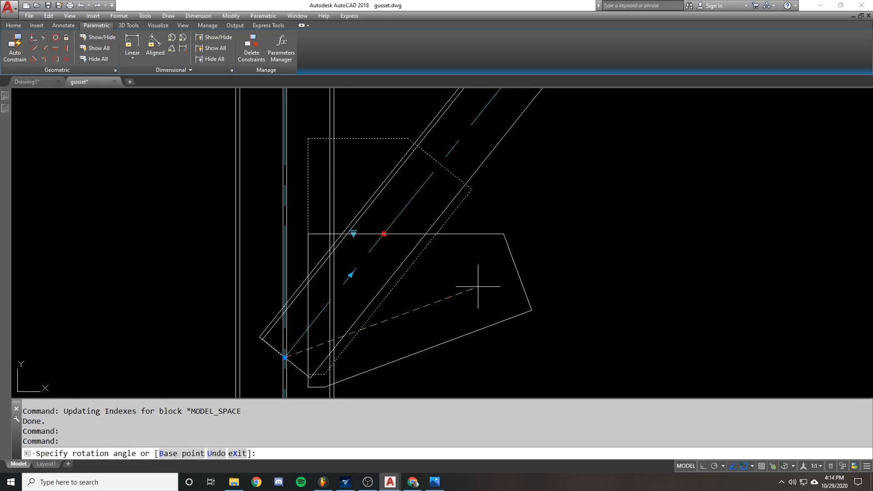
key(Escape)
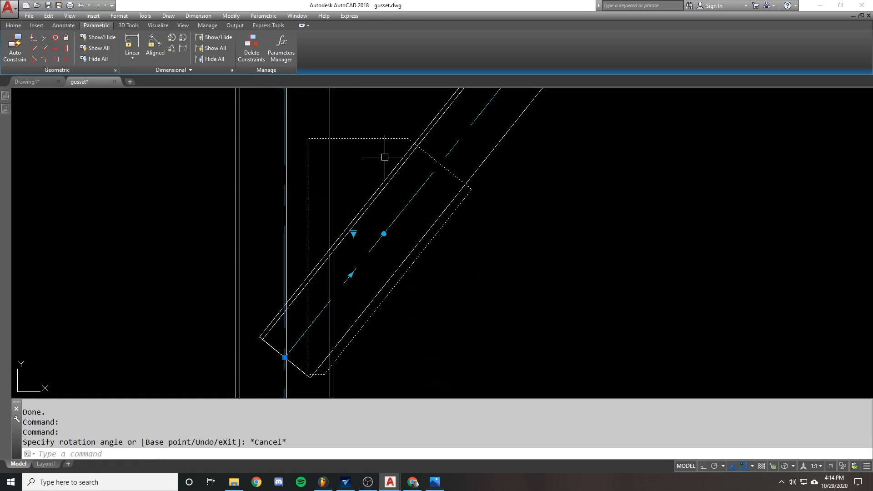
Open the GUSSET_FLANGE block for editing in the Block Editor.
text(BE)
key(Return)
click(440, 301)
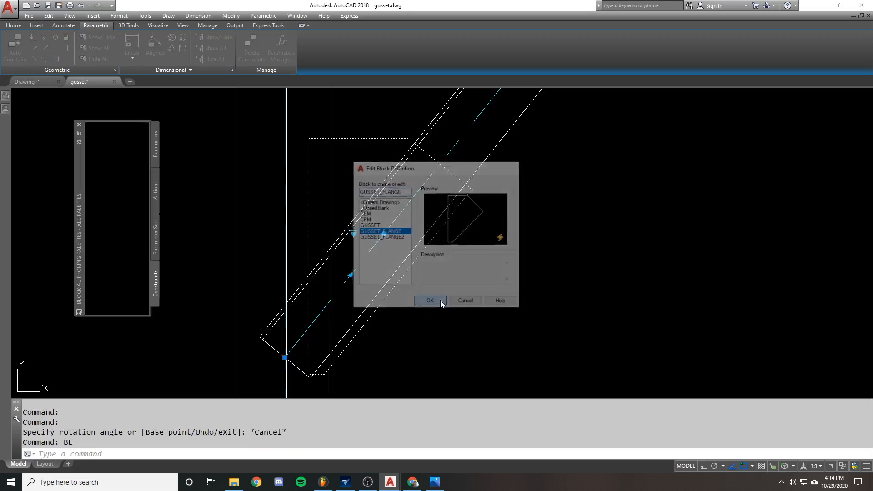
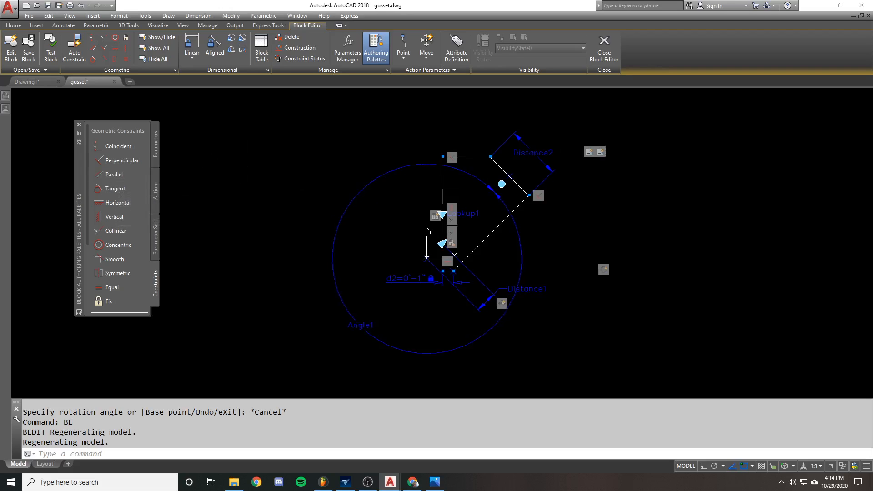
Draw a circle in the empty space beside the plate, and a slanted line running just above the circle.
middle_drag(183, 134, 414, 184)
text(C)
key(Return)
click(389, 191)
click(412, 188)
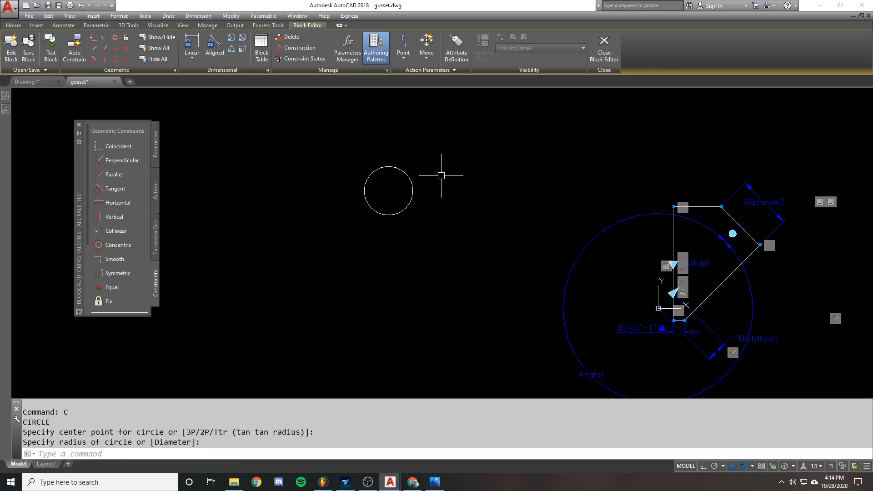
text(L)
key(Return)
click(457, 183)
click(359, 140)
key(Return)
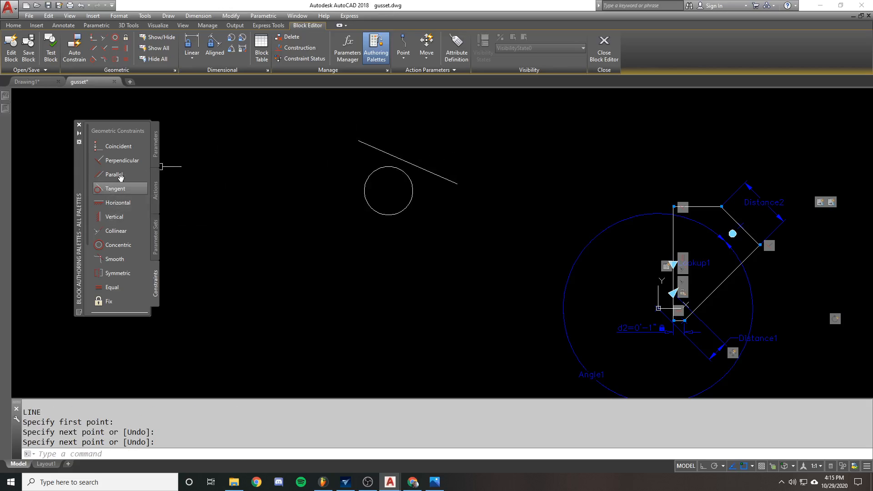
Apply a Tangent constraint with the slanted line as the first object and the circle as the second.
click(109, 189)
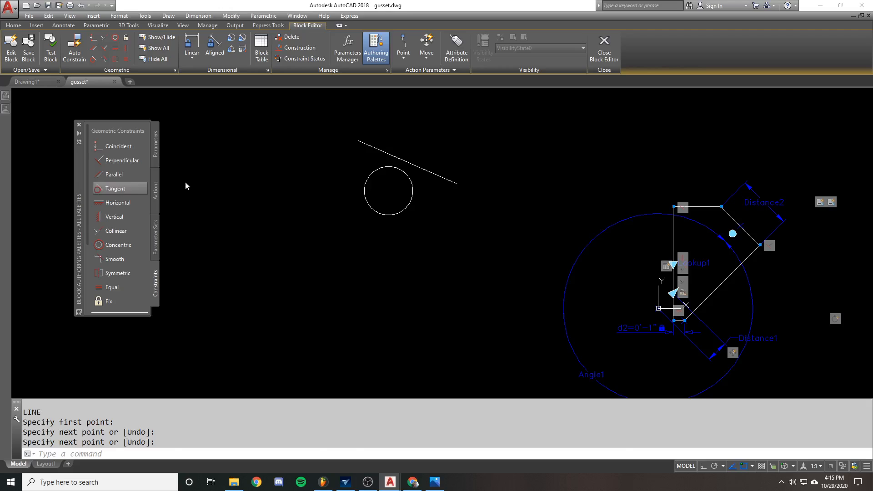
click(426, 169)
click(398, 172)
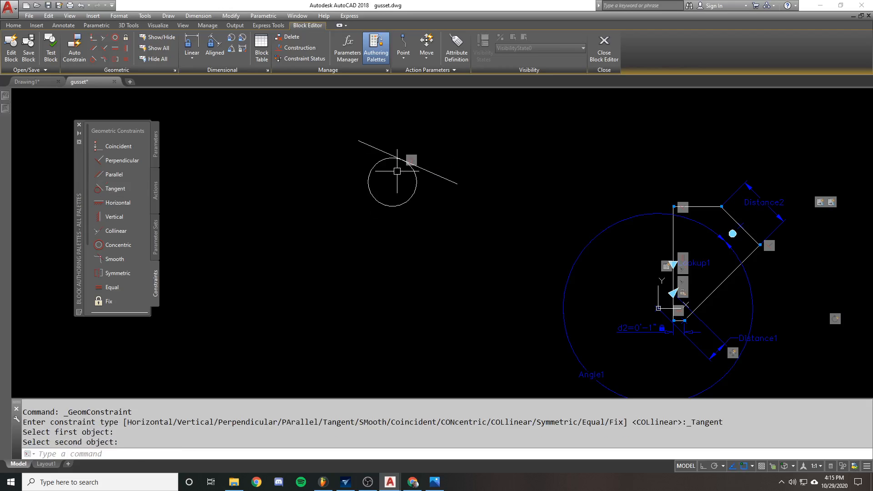
Preview rotating the tangent line about its lower right endpoint, and cancel the rotation.
click(432, 172)
text(ro)
key(Return)
click(457, 184)
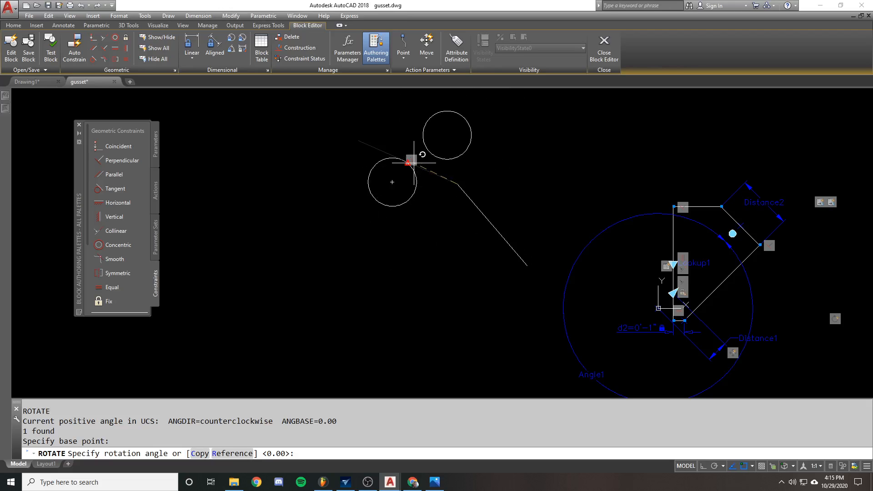
key(Escape)
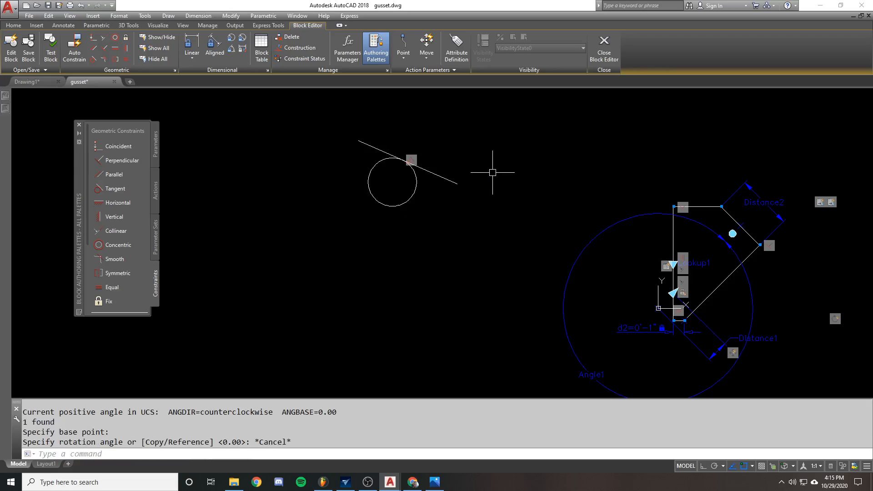
Undo the Tangent constraint demonstration, including its line and circle.
key(ctrl+z)
key(ctrl+z)
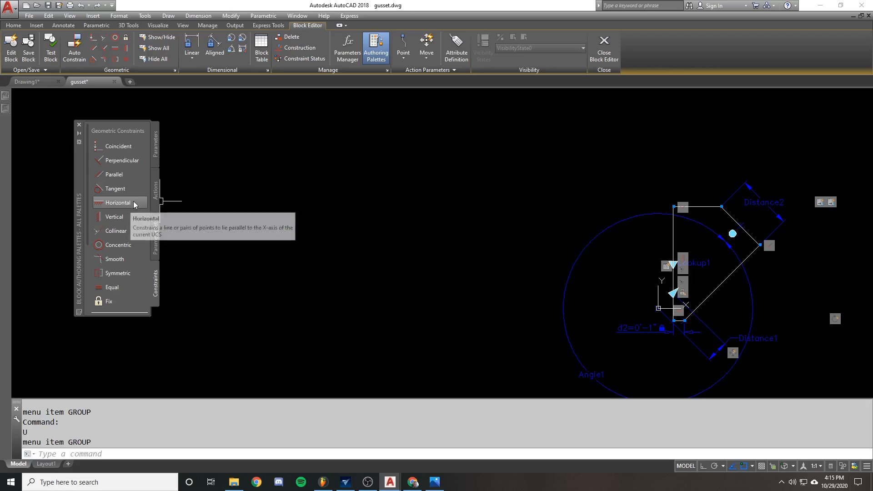
Draw a small circle in the empty space beside the plate.
middle_drag(677, 292, 552, 236)
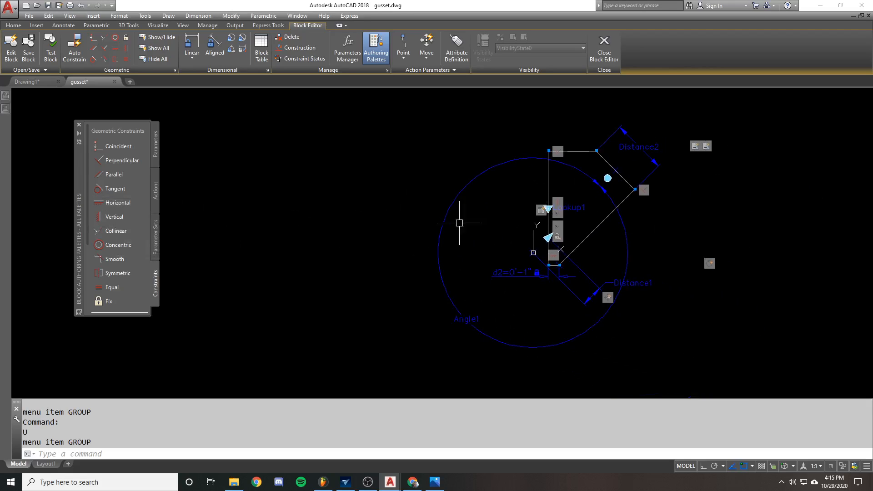
middle_drag(327, 222, 365, 228)
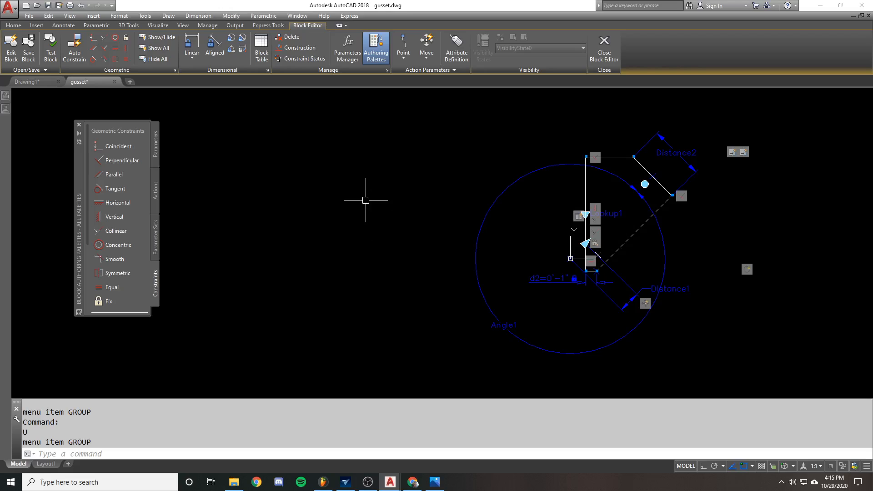
text(c)
key(Return)
click(366, 200)
click(355, 186)
text(cc)
key(Return)
key(Escape)
key(Escape)
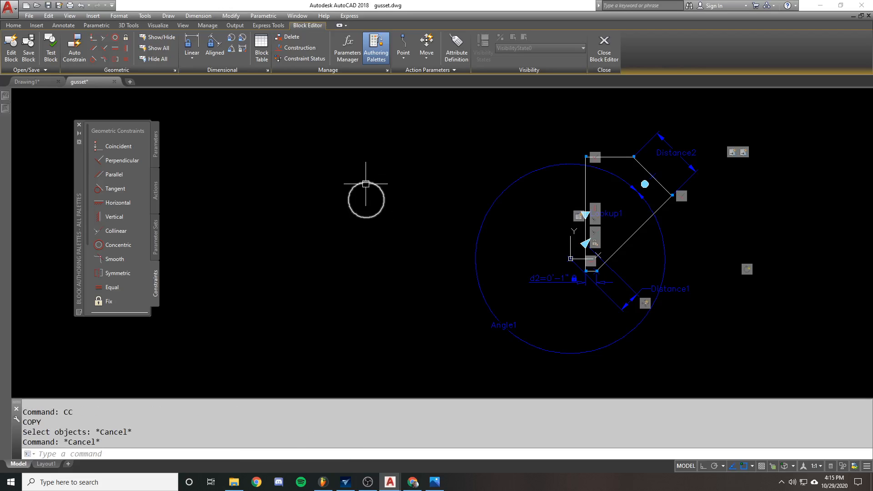
text(cc)
key(Escape)
Offset the small circle outward by 1 to make a larger circle around it.
text(o)
key(Return)
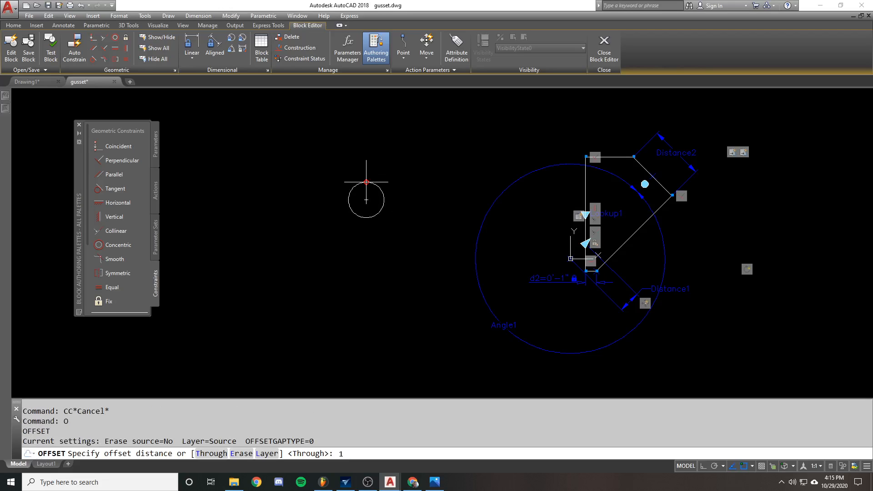
text(1)
key(Return)
click(366, 182)
click(361, 157)
key(Return)
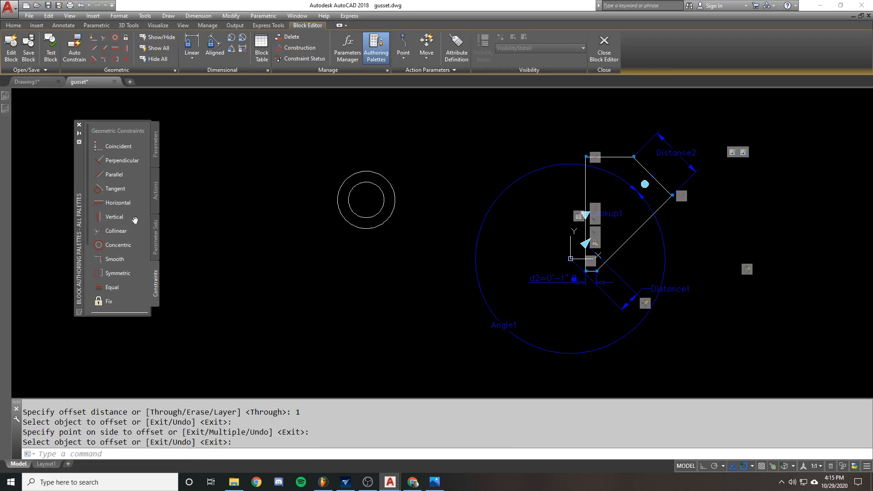
Apply a Concentric constraint with the inner circle first and the outer circle second, and select the outer circle.
click(117, 245)
click(378, 189)
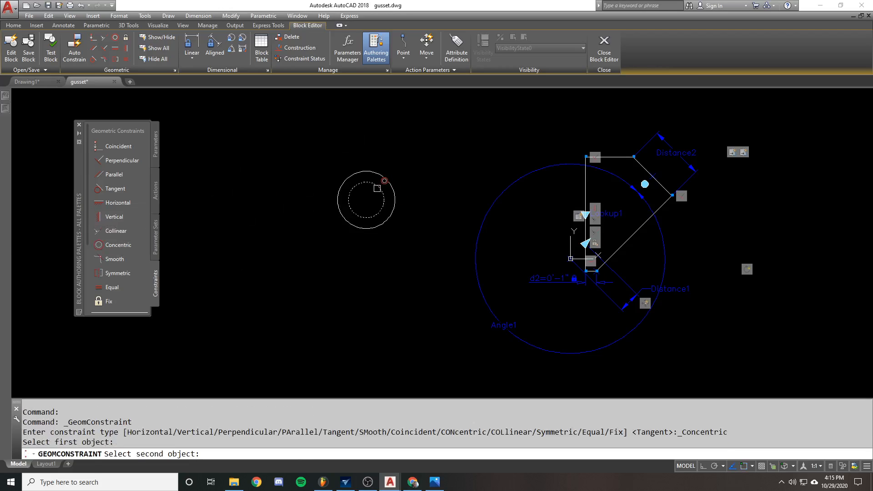
click(384, 178)
click(364, 171)
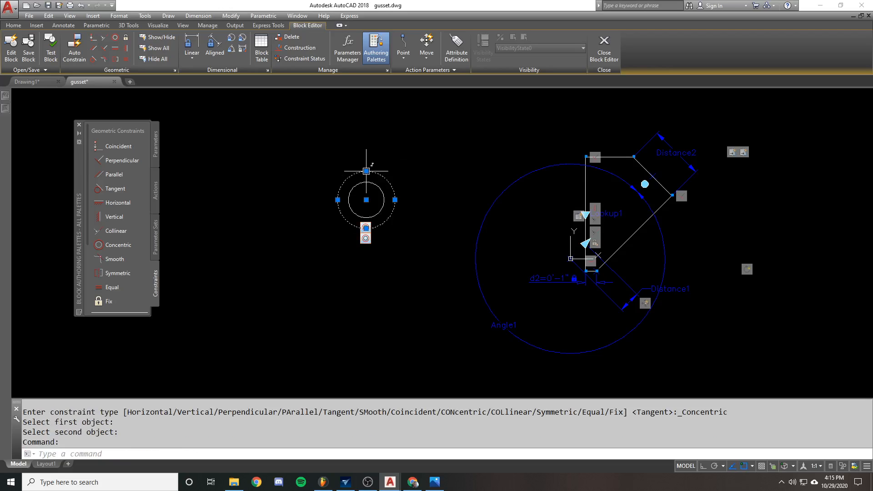
Enlarge the outer of the two concentric circles to about three times its radius.
click(339, 198)
click(281, 193)
key(Escape)
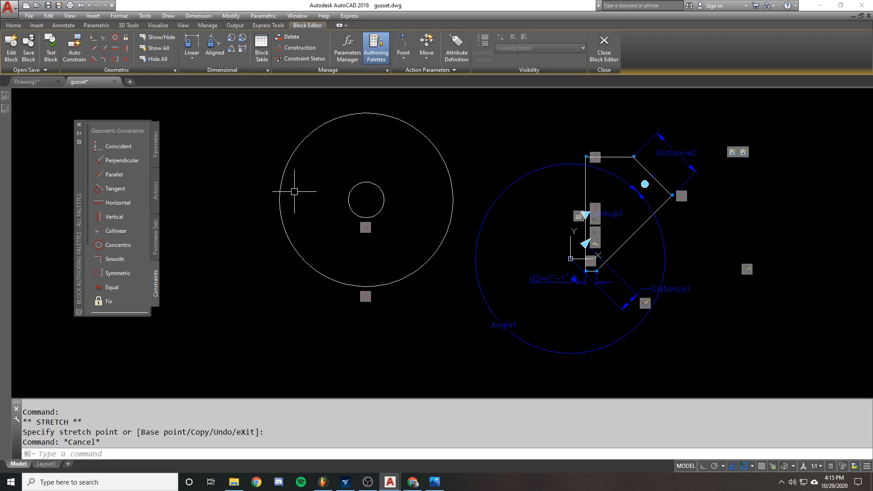
Move the outer circle a short distance left to test the concentric constraint.
text(m)
click(320, 173)
click(226, 149)
click(243, 131)
click(217, 131)
key(Escape)
key(Escape)
text(m)
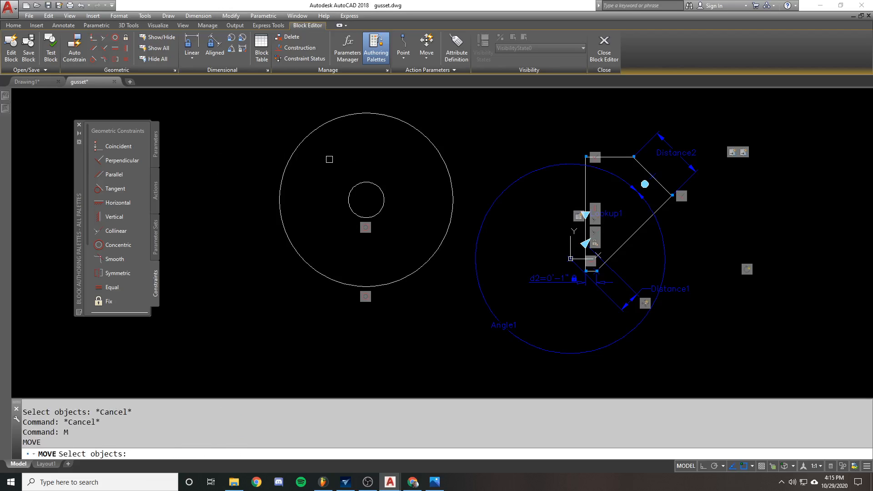
click(329, 159)
click(271, 123)
key(space)
click(270, 122)
click(231, 123)
Move the outer circle slightly back to the right.
click(428, 144)
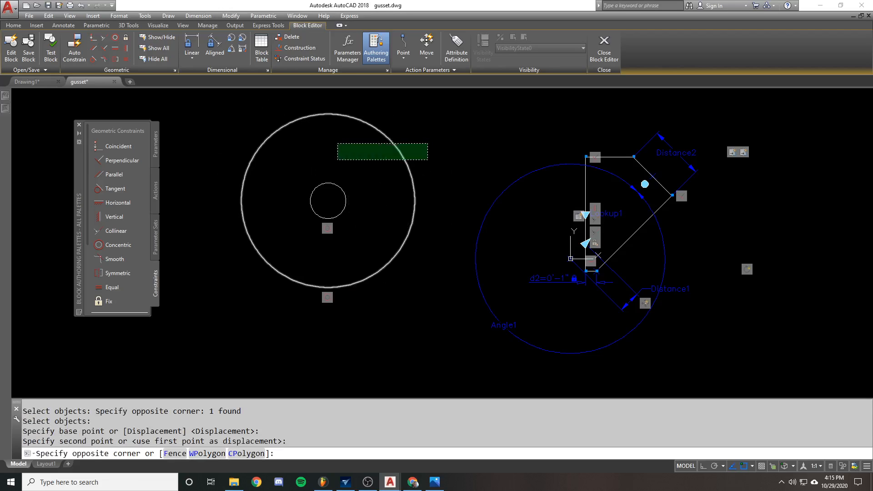
click(338, 159)
key(space)
click(415, 132)
key(Escape)
Shrink the outer circle to about half its radius.
click(418, 133)
click(324, 203)
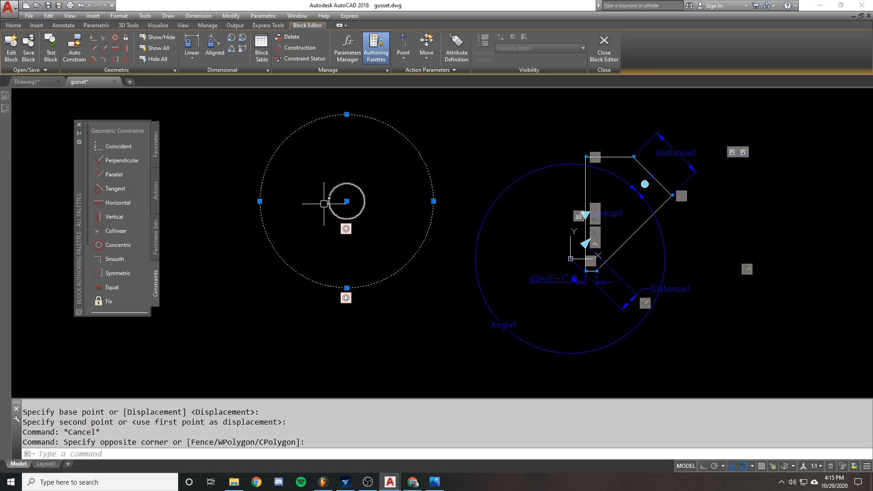
click(459, 187)
click(347, 182)
key(Escape)
click(419, 249)
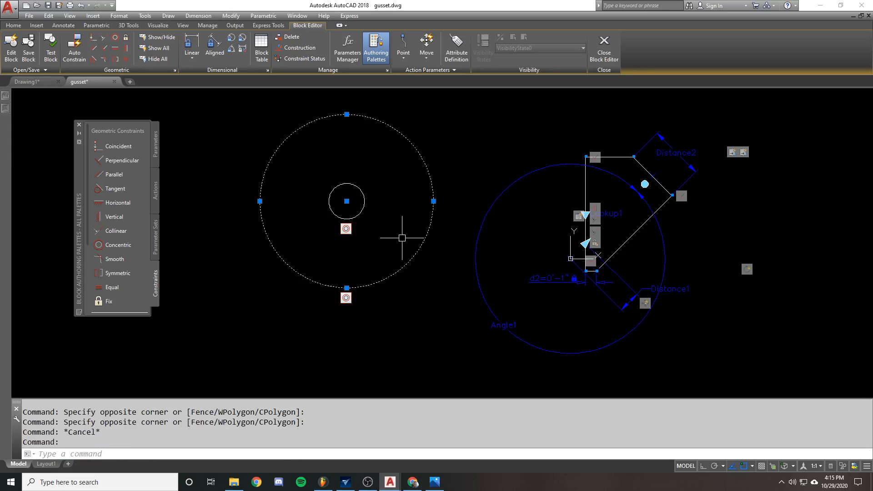
click(433, 201)
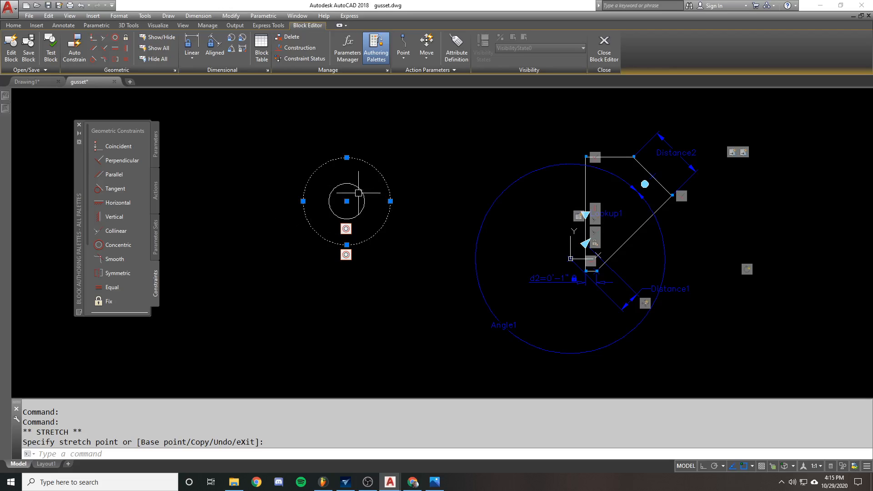
Erase both concentric circles.
text(e)
key(space)
click(421, 223)
click(337, 193)
key(space)
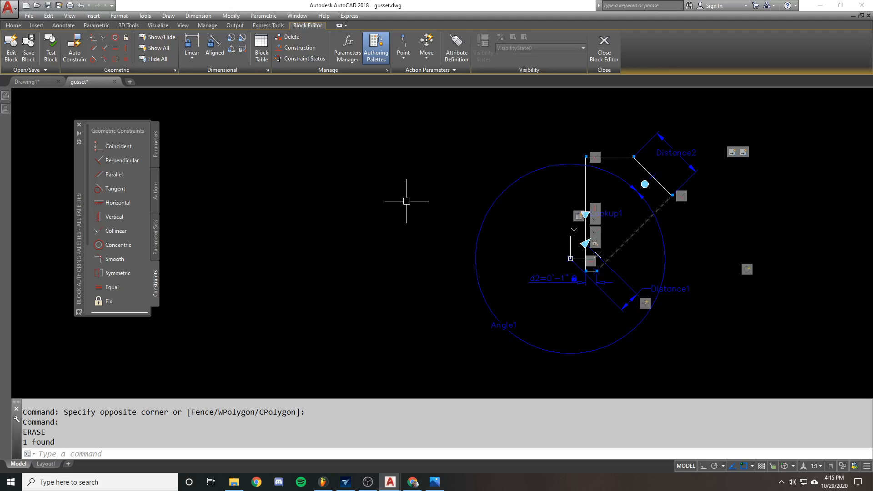
Draw a vertical line with Ortho on in the empty area left of the gusset.
text(l)
key(Return)
click(336, 175)
key(F8)
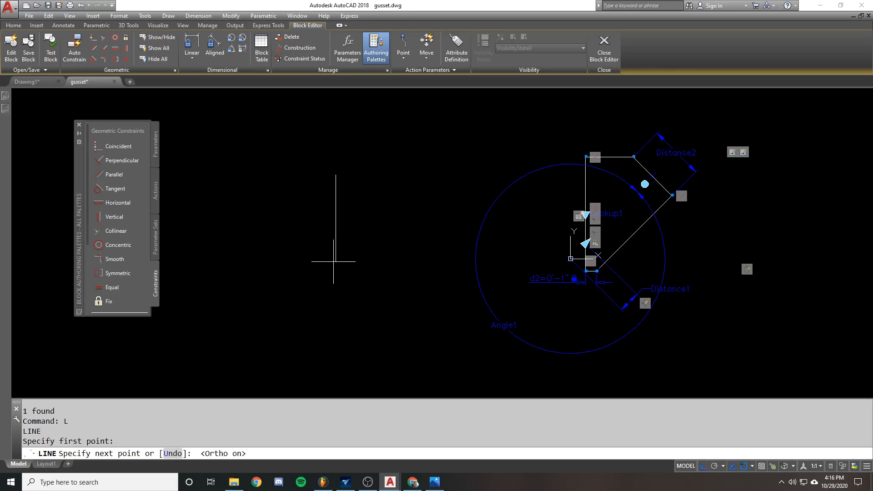
click(339, 261)
key(Return)
Draw a small circle left of the vertical line and copy it horizontally to the line's right side.
text(c)
key(Return)
click(305, 202)
click(295, 194)
text(co)
key(Return)
click(302, 193)
key(Return)
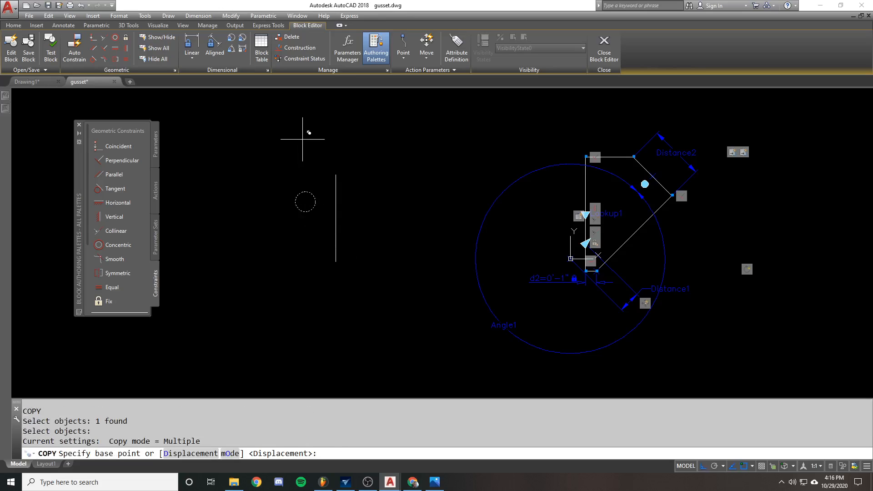
click(303, 139)
click(360, 141)
key(Return)
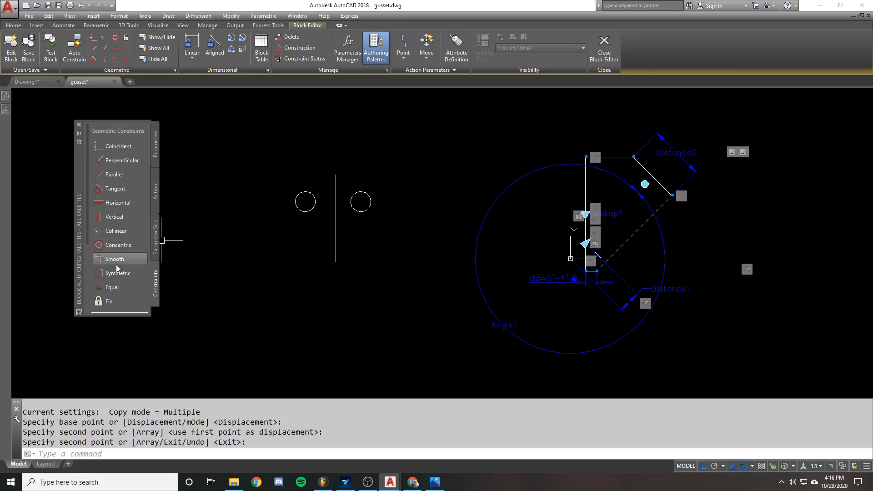
Apply a Symmetric constraint to the two circles, using the vertical line as the symmetry line.
click(119, 275)
click(312, 195)
click(369, 195)
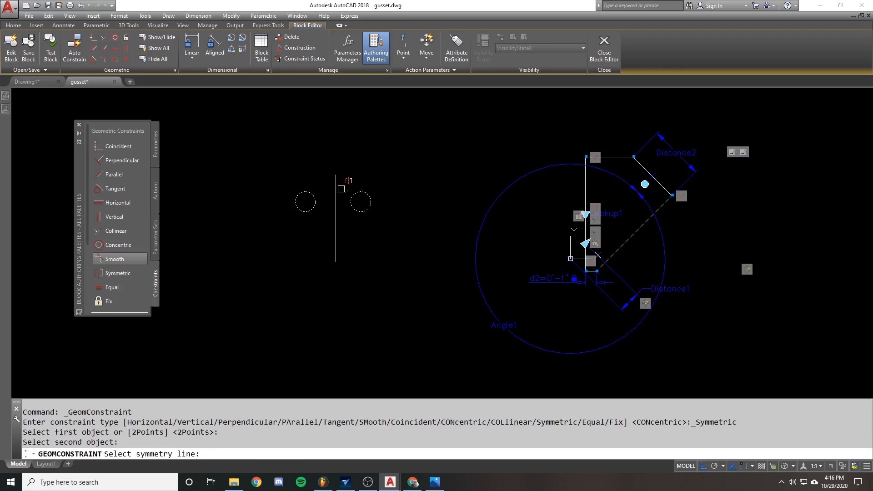
click(335, 183)
Move the right circle straight down to test the symmetric constraint.
scroll(364, 198, up, 2)
scroll(369, 197, down, 1)
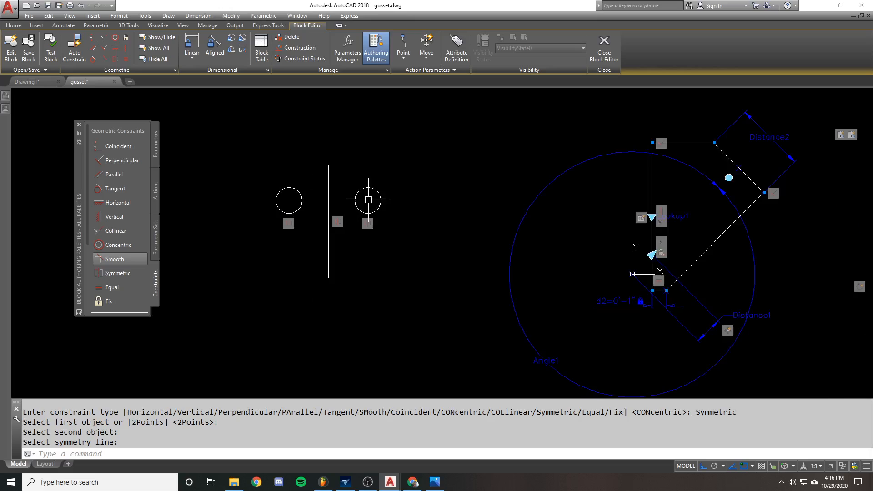
click(358, 190)
text(m)
key(Return)
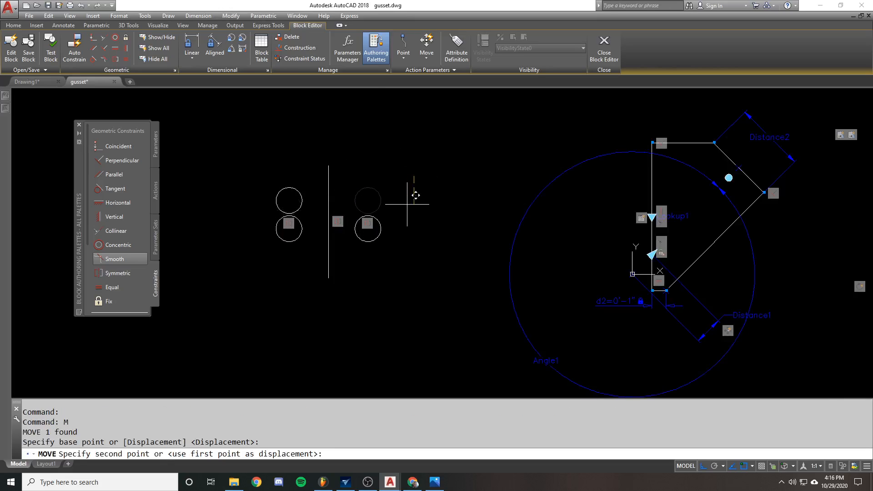
click(413, 193)
Enlarge the right circle and move it slightly farther from the symmetry line.
click(382, 222)
click(381, 222)
click(381, 229)
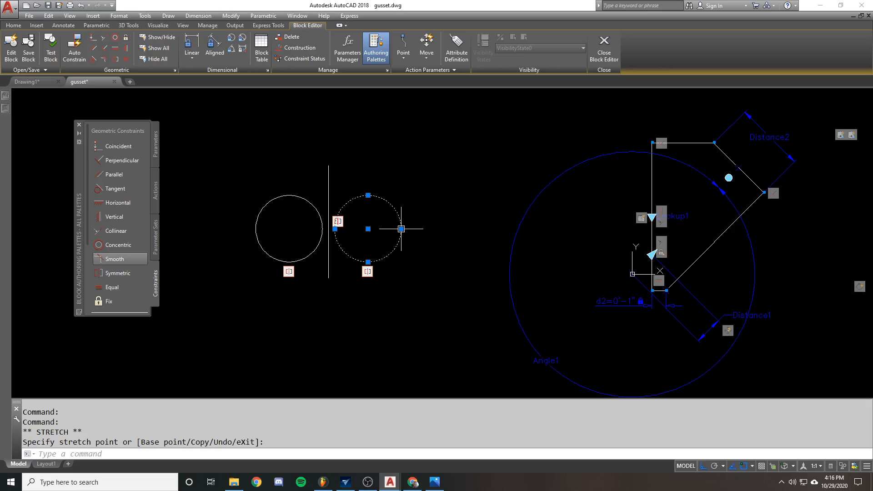
text(m)
key(Return)
click(404, 178)
click(416, 180)
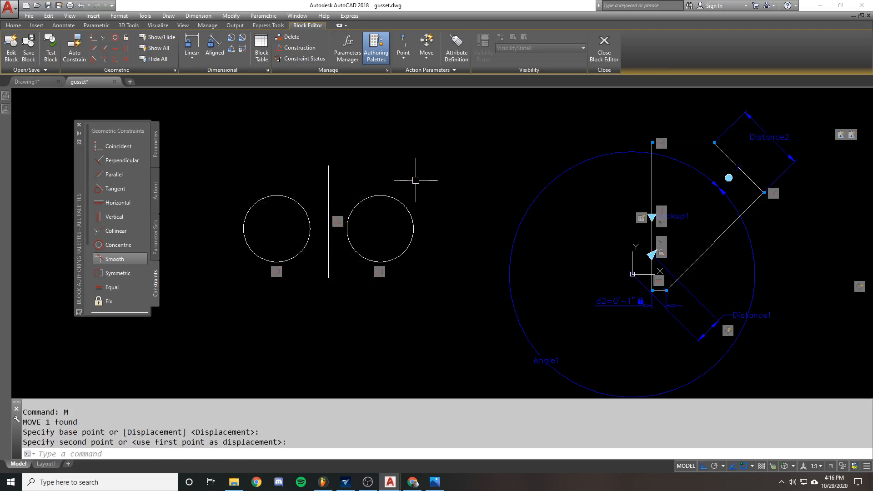
Erase both symmetric circles and the vertical line.
key(Escape)
scroll(375, 190, down, 1)
click(376, 189)
click(285, 230)
text(e)
key(Return)
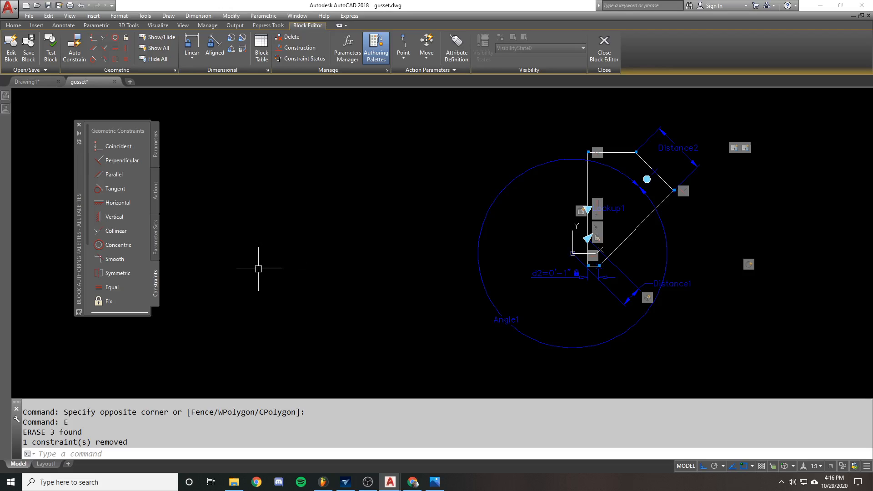
Look through the constraint parameters, parameter sets, parameters and actions available for authoring the block.
scroll(498, 218, up, 2)
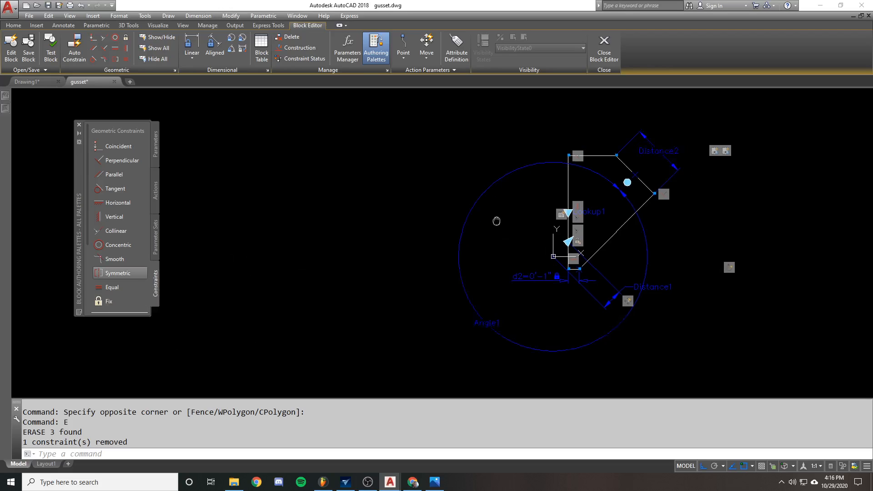
middle_drag(583, 241, 541, 235)
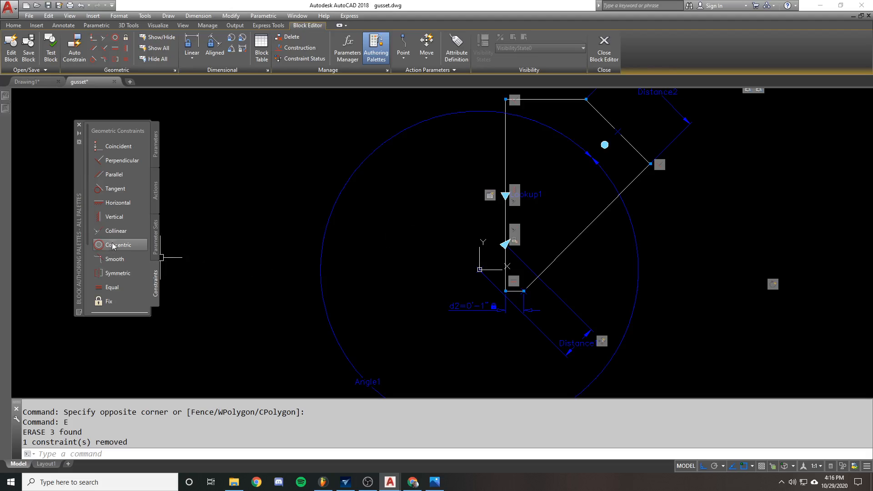
scroll(157, 250, down, 3)
middle_drag(247, 241, 377, 242)
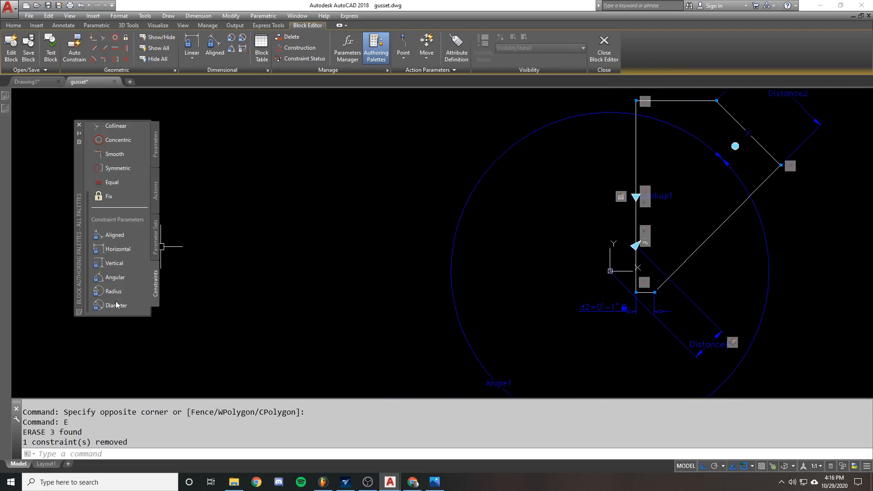
middle_drag(289, 224, 441, 227)
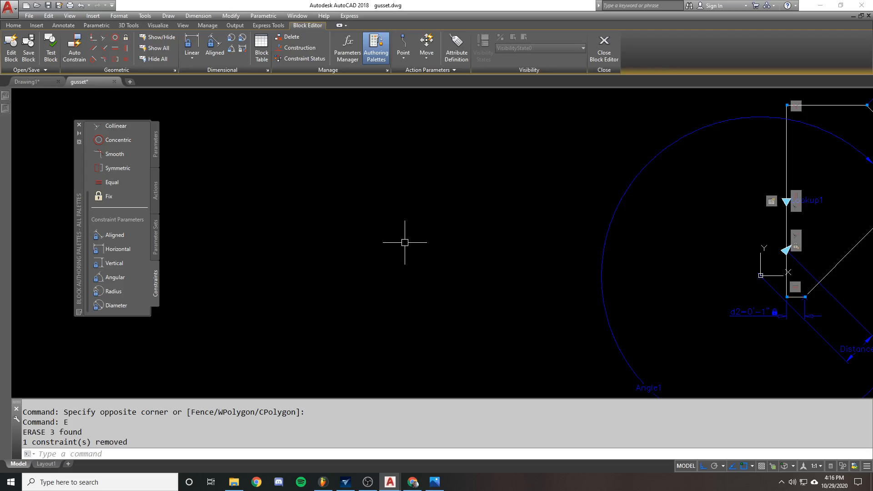
click(156, 228)
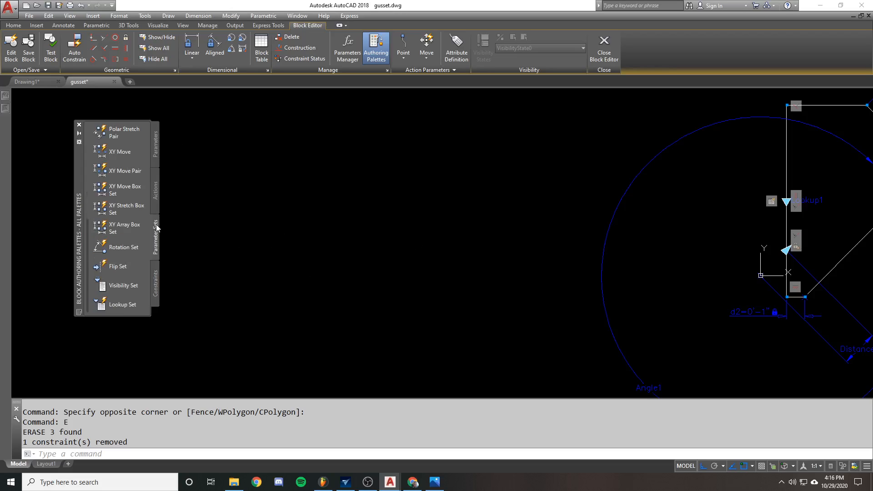
click(159, 156)
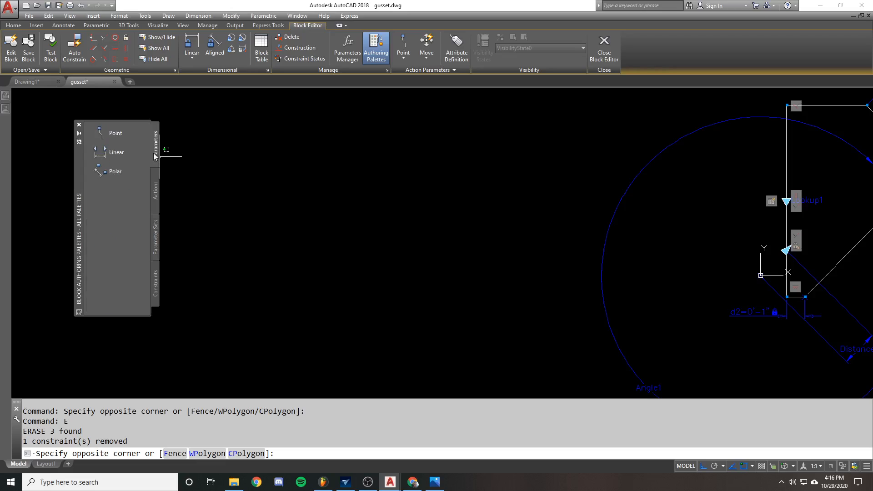
click(157, 261)
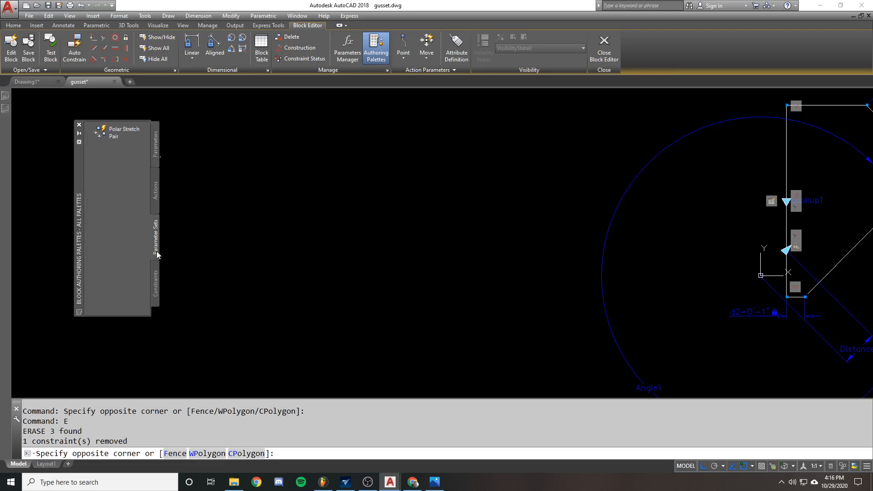
click(155, 282)
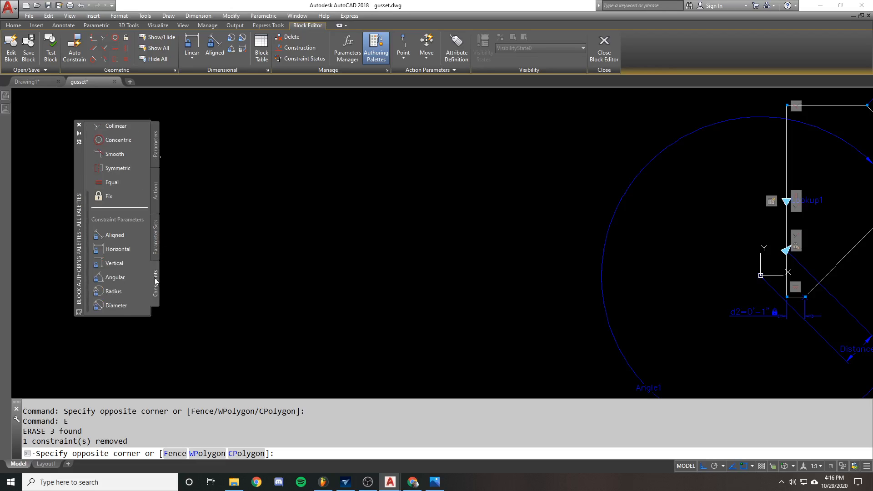
click(157, 150)
click(157, 185)
click(159, 231)
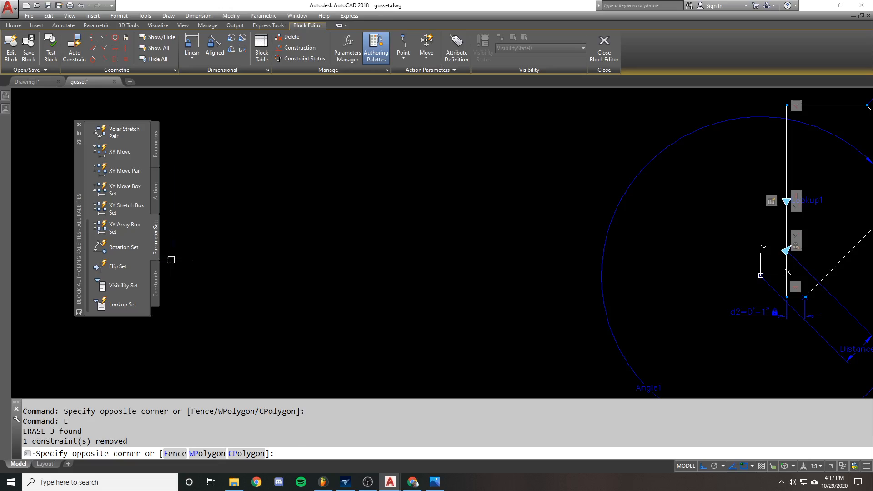
key(Escape)
Draw a horizontal line about 4 3/16" long in the empty area left of the gusset.
text(l)
key(Return)
click(358, 175)
click(435, 175)
key(Return)
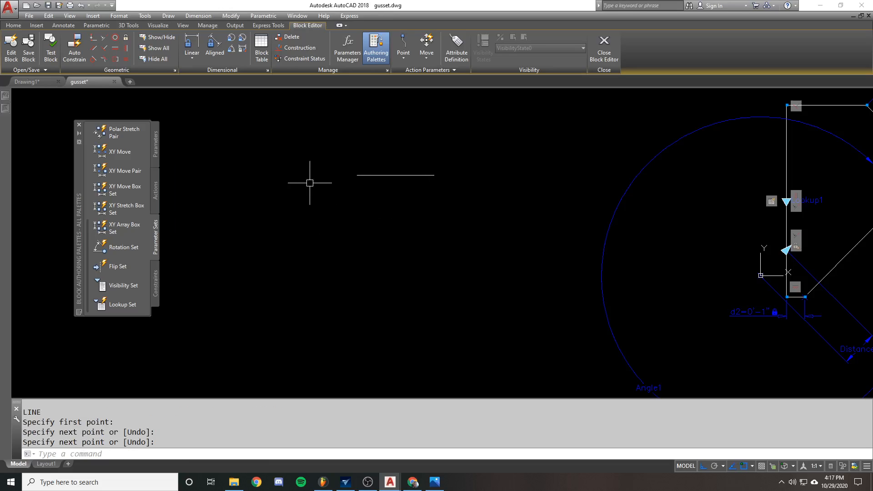
Add a Horizontal constraint parameter between the line's left and right endpoints, placing its dimension above the line.
click(154, 280)
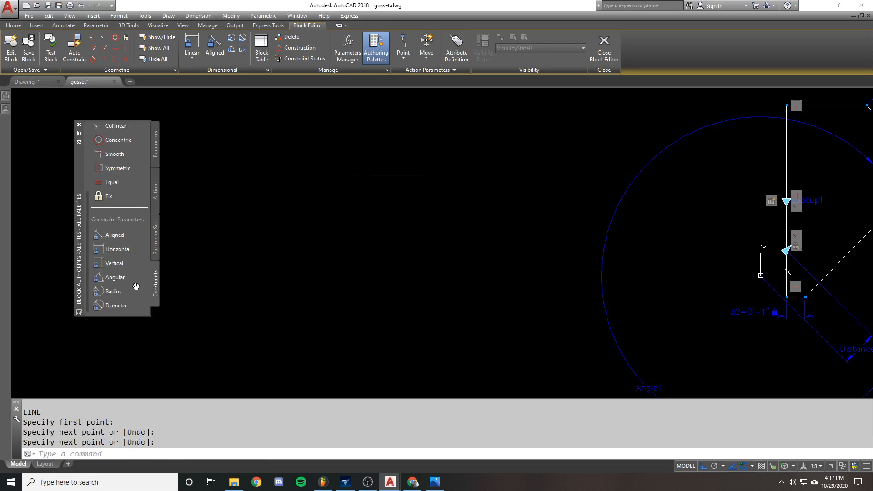
click(118, 249)
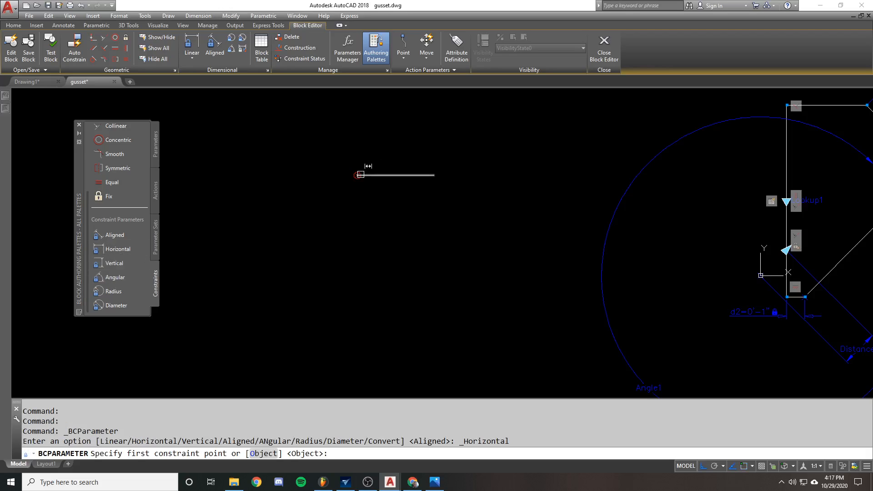
click(357, 175)
click(435, 175)
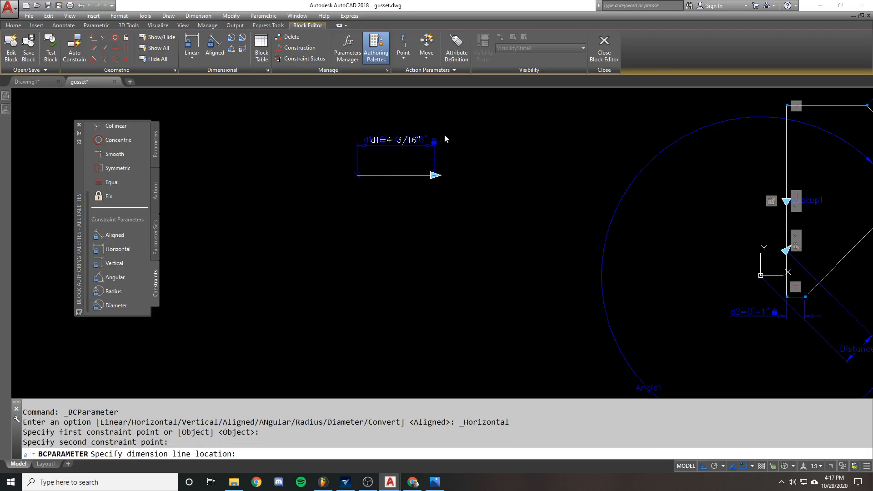
click(398, 142)
Stretch the horizontal parameter's left end outward to lengthen the line to 6 1/4".
scroll(285, 119, up, 2)
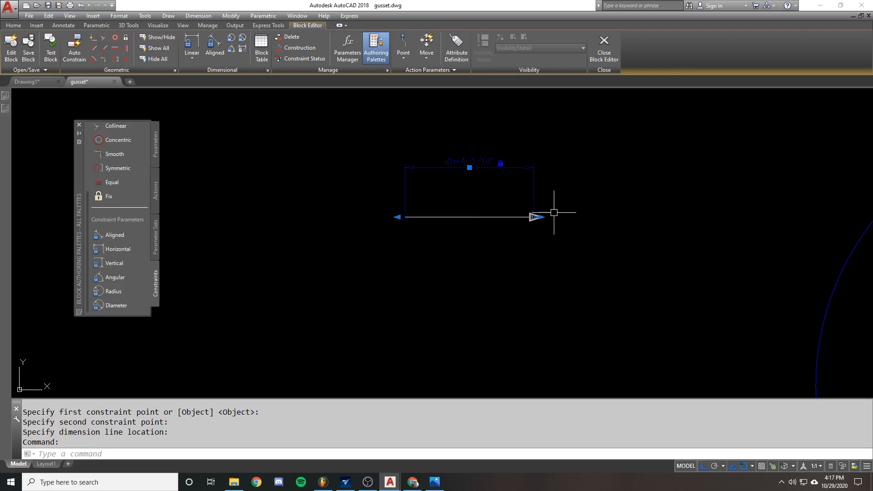
click(398, 217)
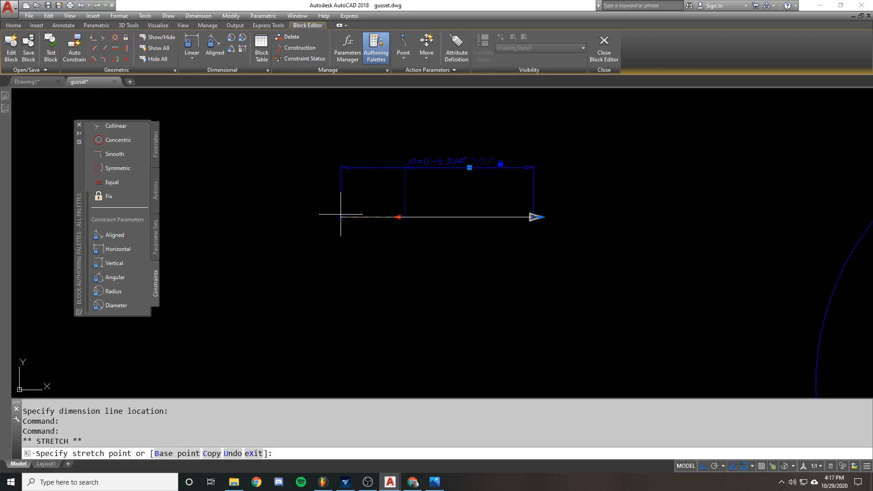
click(341, 217)
key(Escape)
click(351, 217)
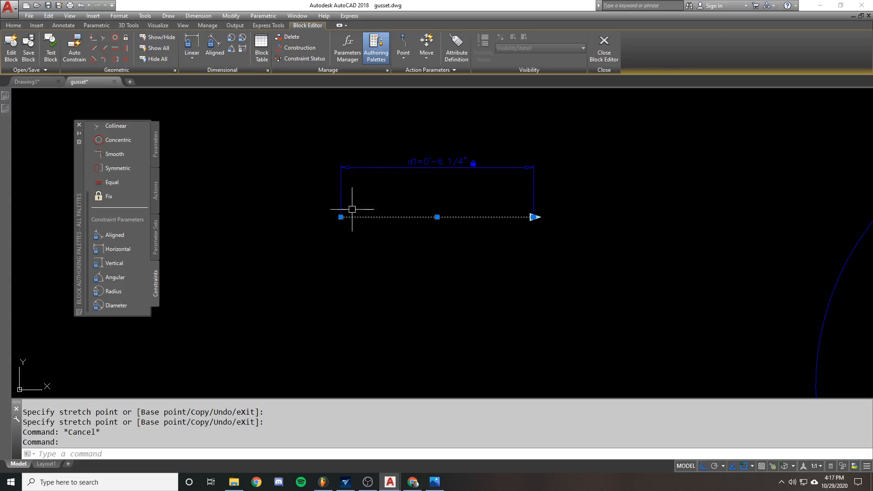
key(Escape)
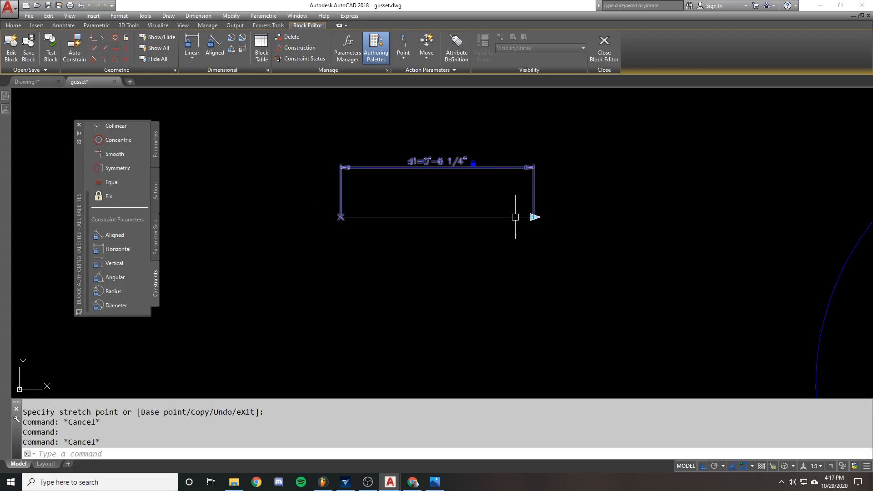
click(345, 205)
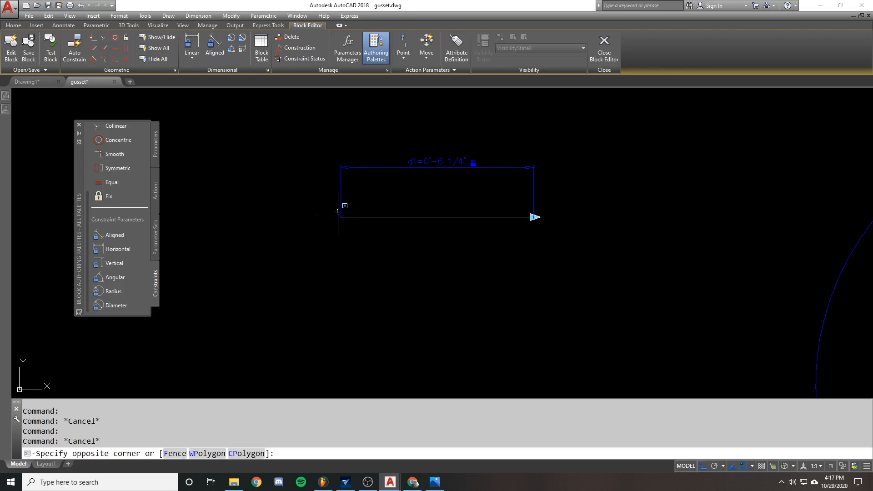
click(338, 213)
click(344, 211)
key(Escape)
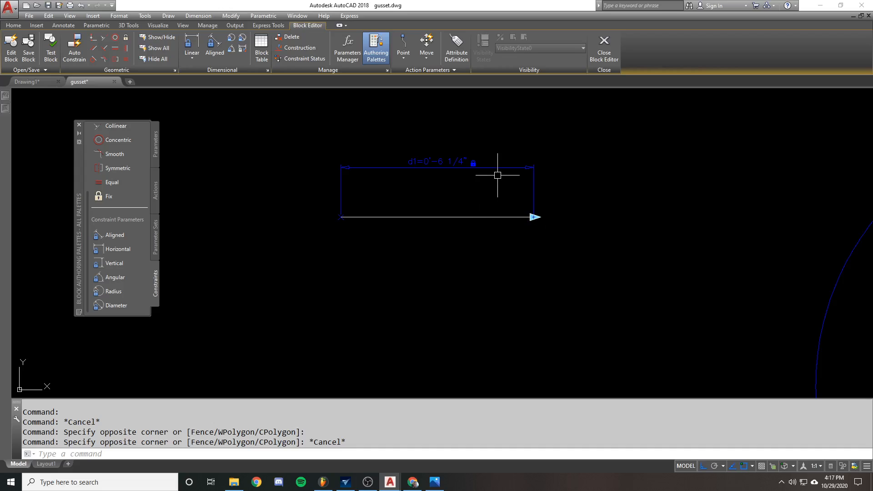
Close the Block Editor and save the changes to the block definition.
click(451, 161)
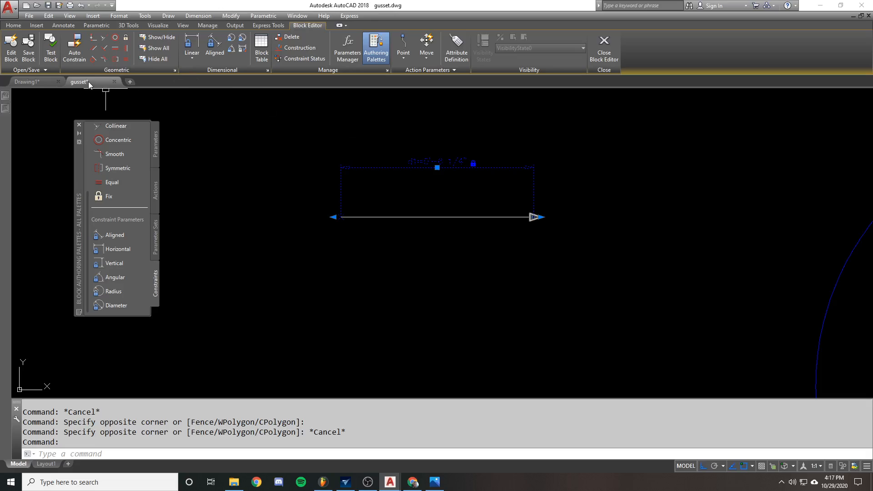
key(Escape)
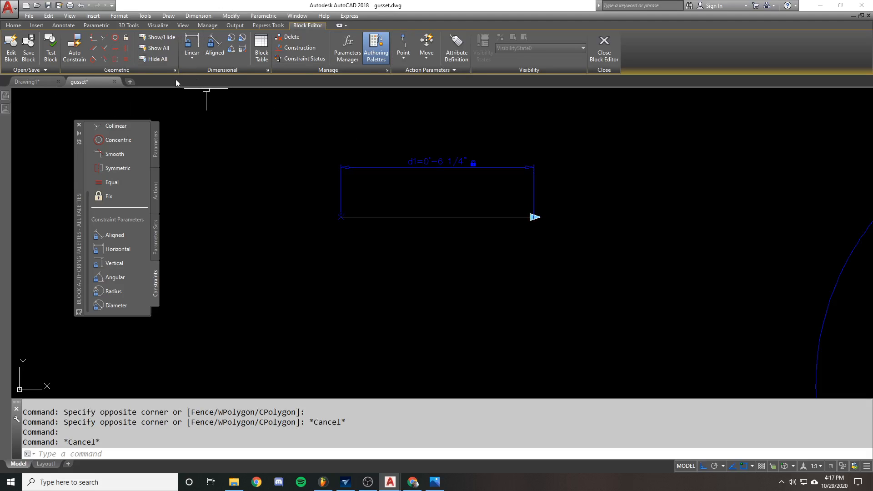
click(604, 49)
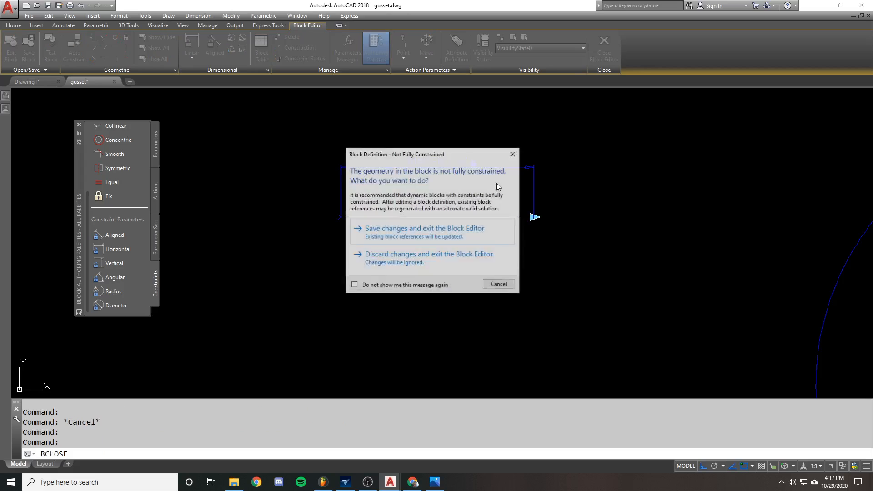
click(380, 238)
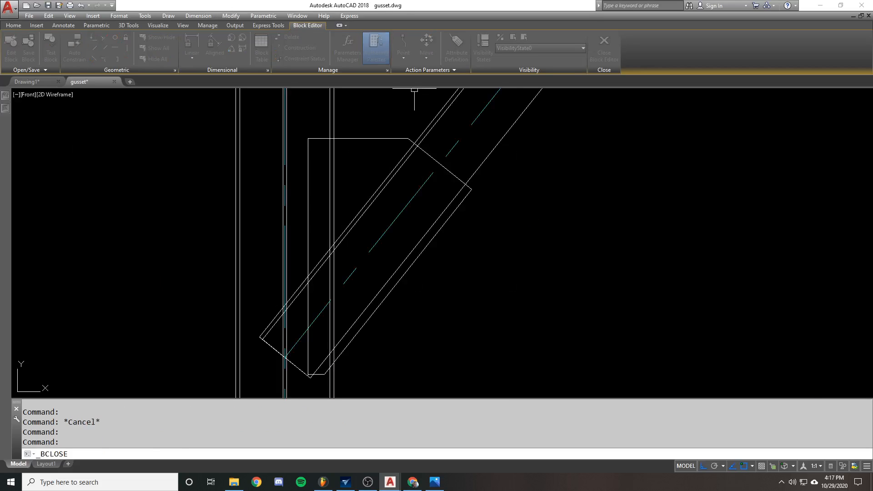
Move the gusset block reference off the column and brace into the empty drawing area.
click(369, 138)
scroll(365, 134, down, 3)
text(m)
key(space)
click(362, 127)
click(762, 153)
Select the gusset block and shorten its sample line through the custom d1 property.
click(563, 193)
click(496, 238)
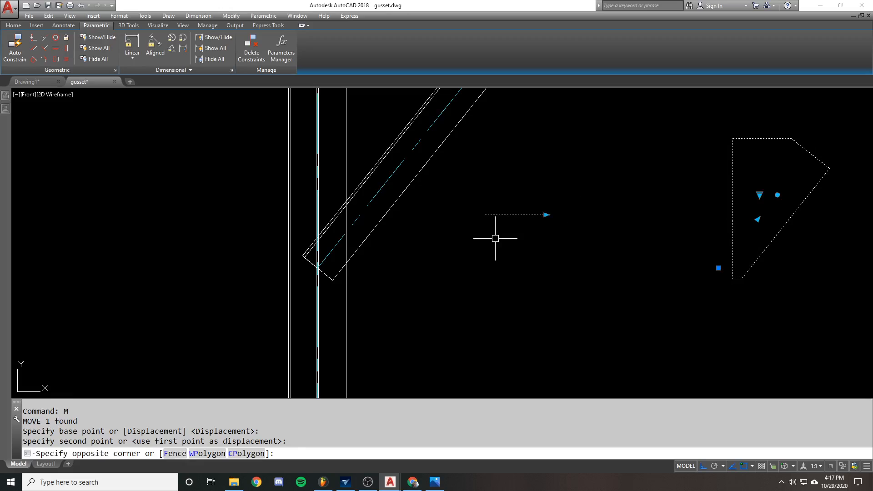
middle_drag(570, 206, 470, 212)
click(447, 219)
key(Escape)
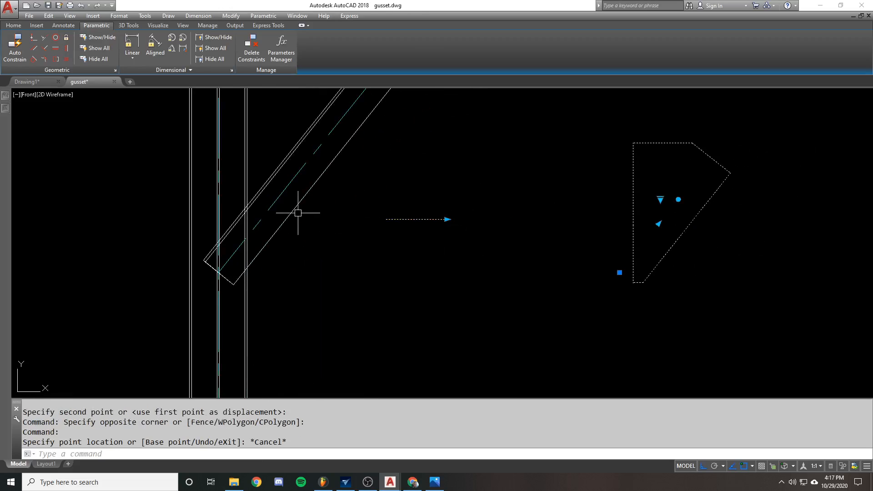
mouse_move(2, 116)
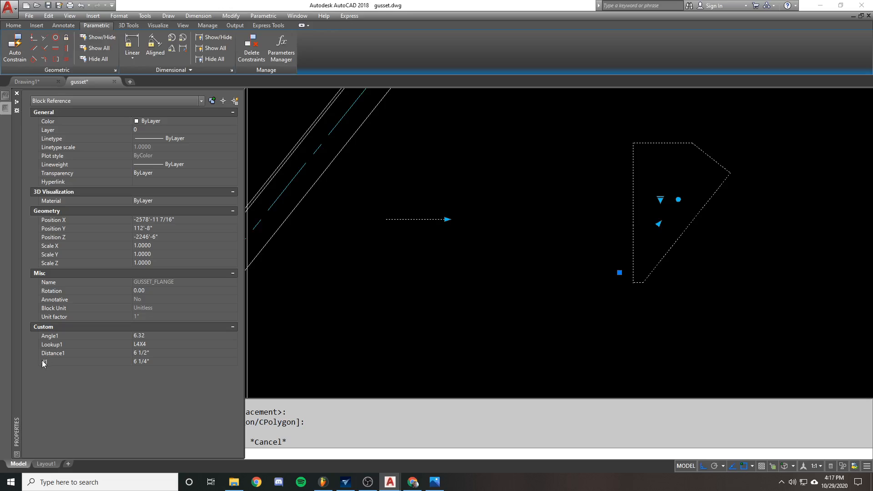
click(162, 362)
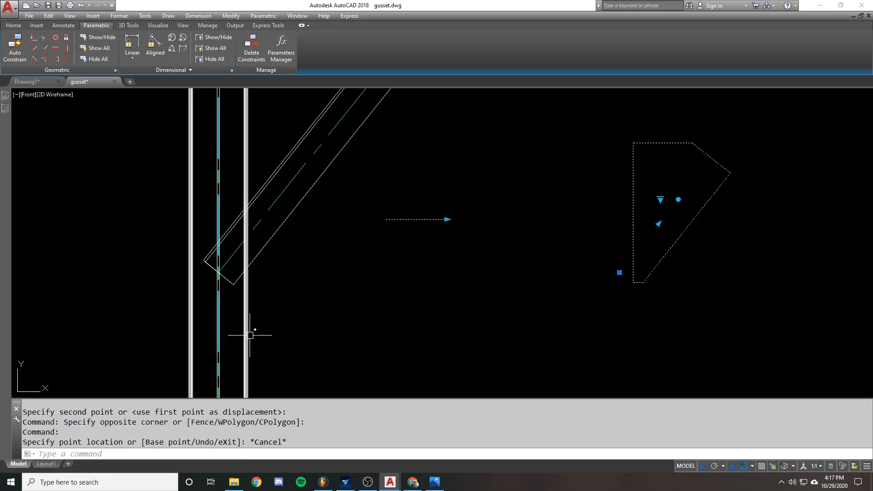
mouse_move(3, 109)
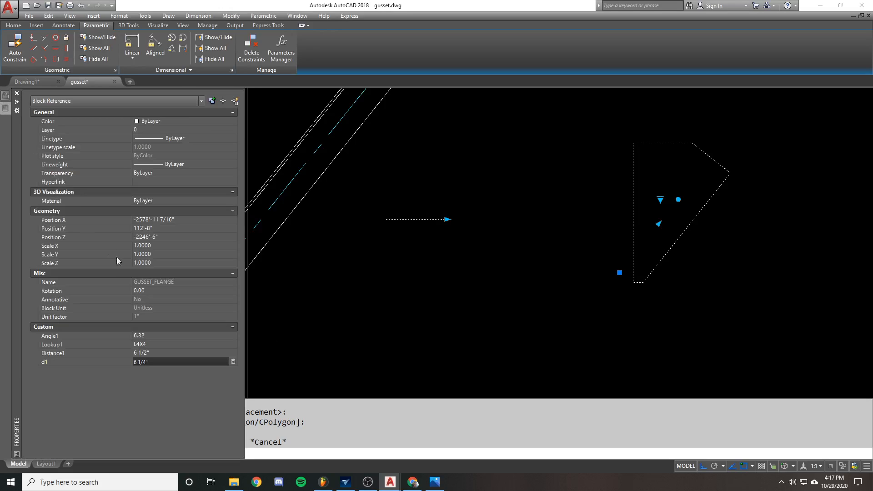
key(Escape)
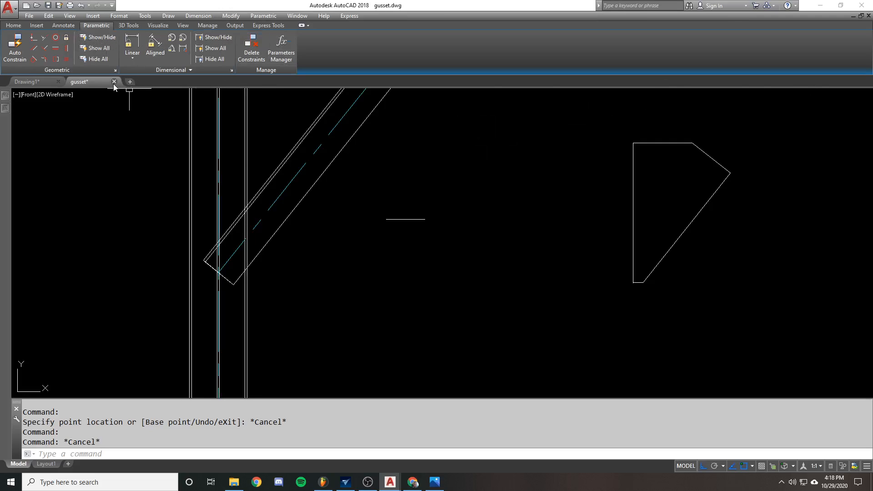
Open the GUSSET_FLANGE block definition in the Block Editor.
click(414, 219)
text(BE)
key(Return)
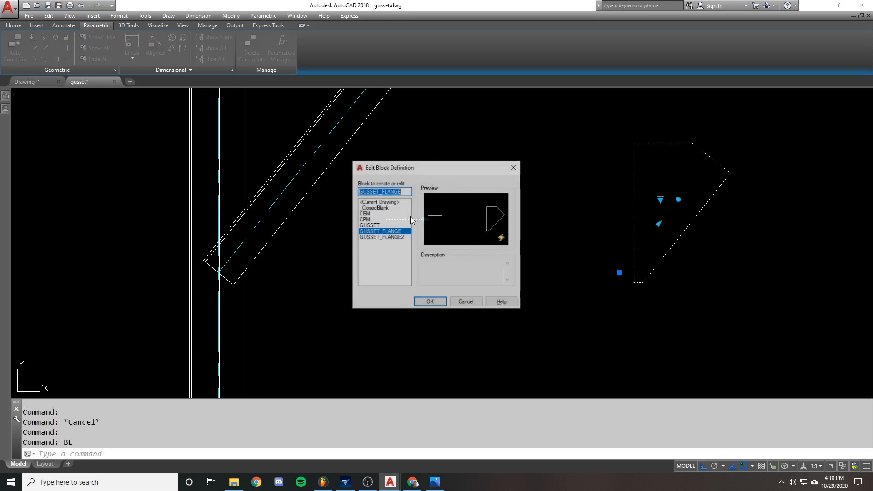
click(432, 302)
Erase the d1 horizontal constraint parameter from the sample line, keeping the line itself.
click(314, 185)
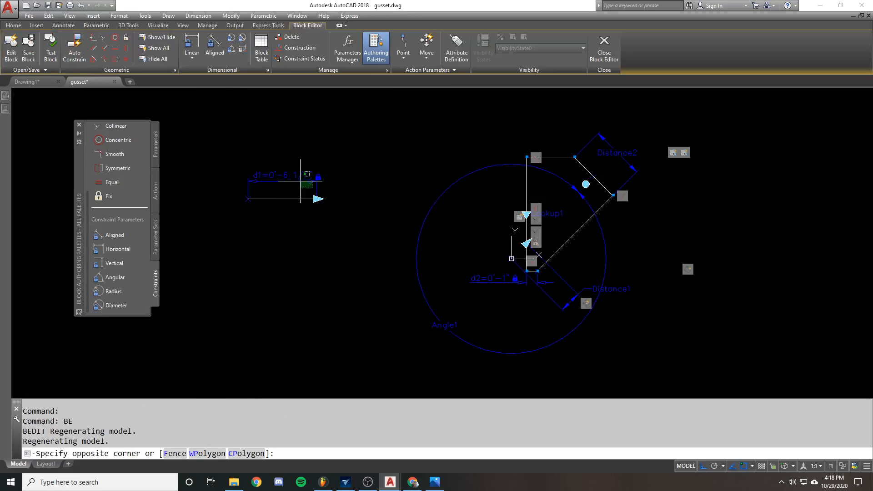
text(E)
key(Return)
key(Escape)
key(Escape)
click(263, 172)
text(E)
key(Return)
Add a Linear Stretch parameter set between the sample line's two endpoints, placing its label above the line.
click(156, 225)
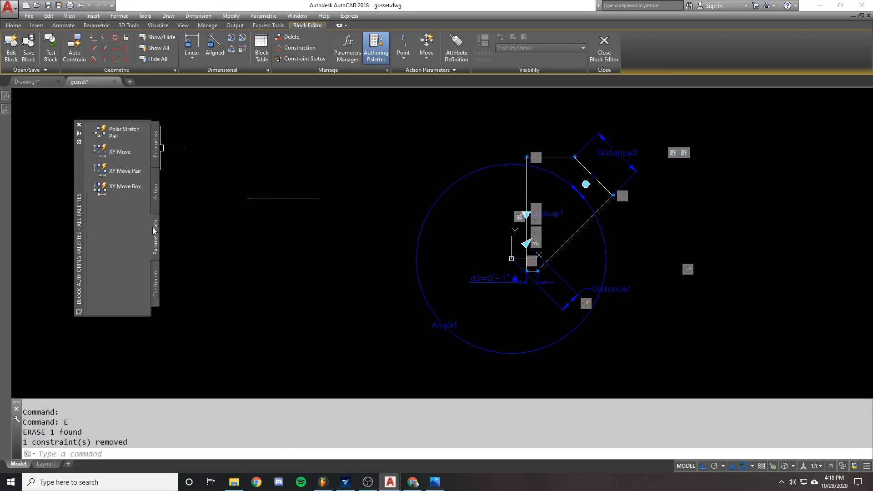
scroll(121, 146, up, 5)
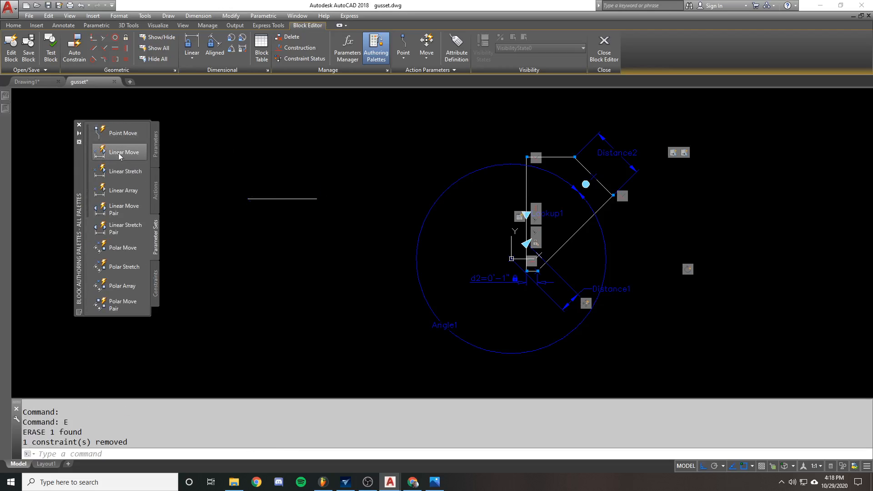
click(121, 171)
click(248, 199)
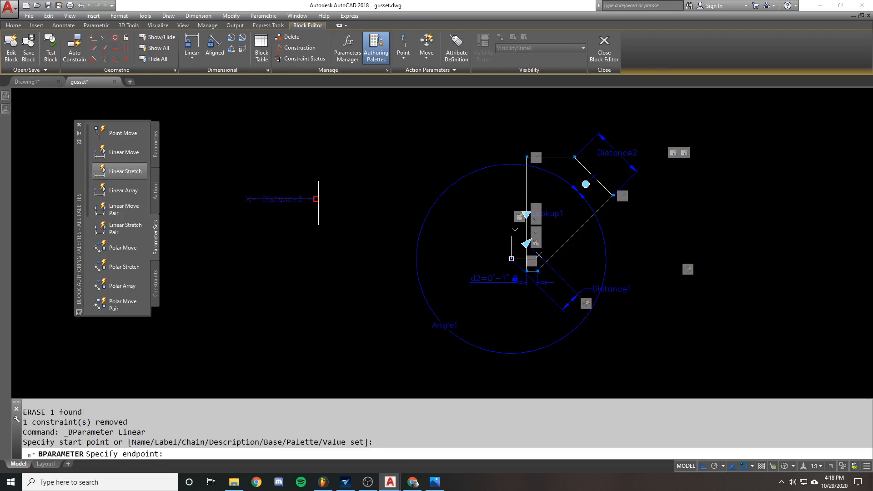
click(317, 199)
click(321, 168)
Give the stretch action a new selection set containing the sample line, and close the Block Editor saving the changes.
right_click(324, 178)
mouse_move(364, 198)
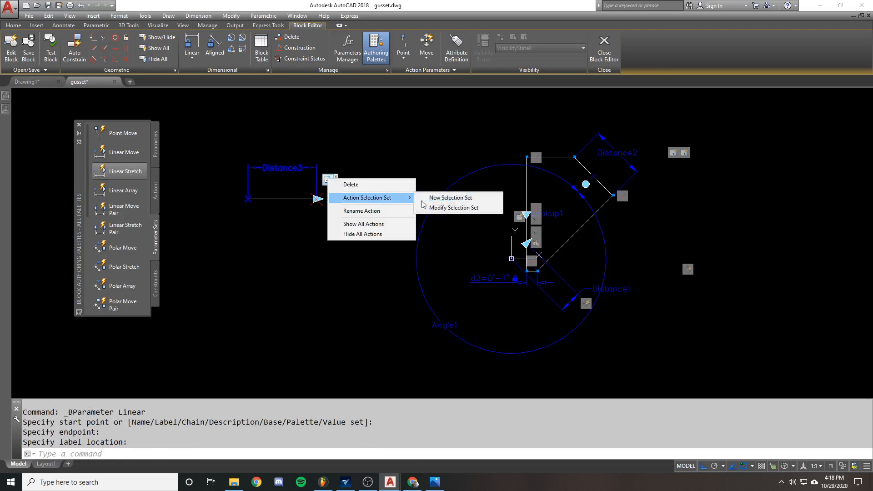
click(455, 198)
key(Return)
click(291, 198)
key(Return)
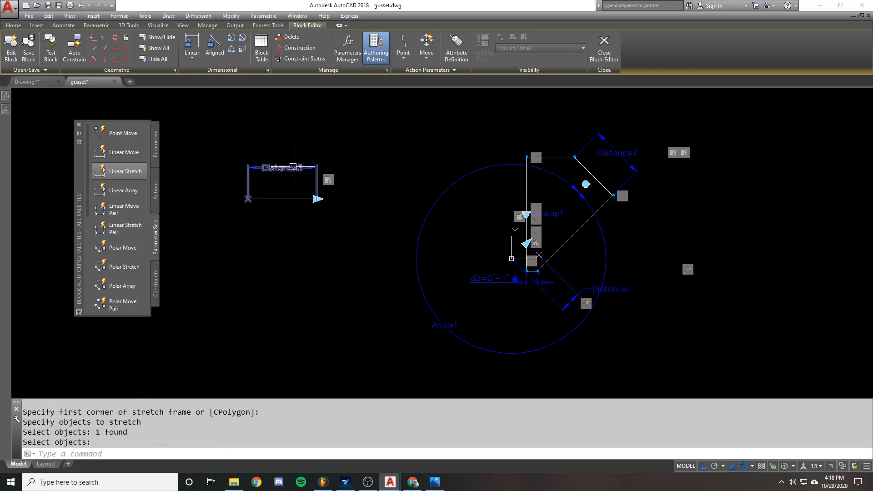
click(604, 50)
click(412, 228)
Select the gusset block and set its Distance3 property to 4".
click(455, 237)
click(425, 191)
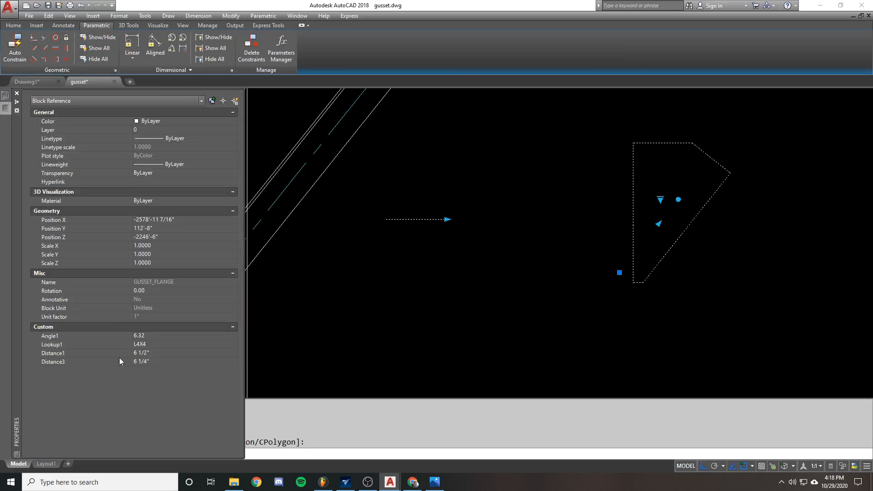
click(154, 360)
text(4)
key(Return)
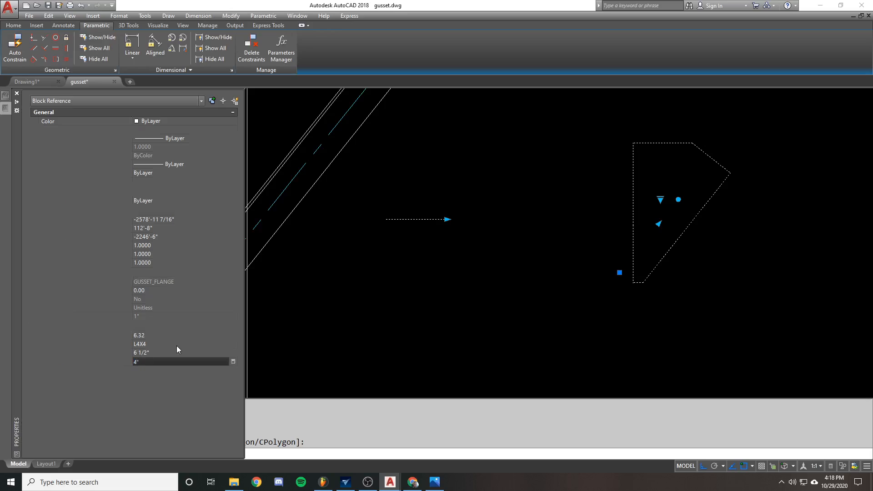
Try a Distance1 value of 3" on the gusset block, and undo that change.
click(162, 353)
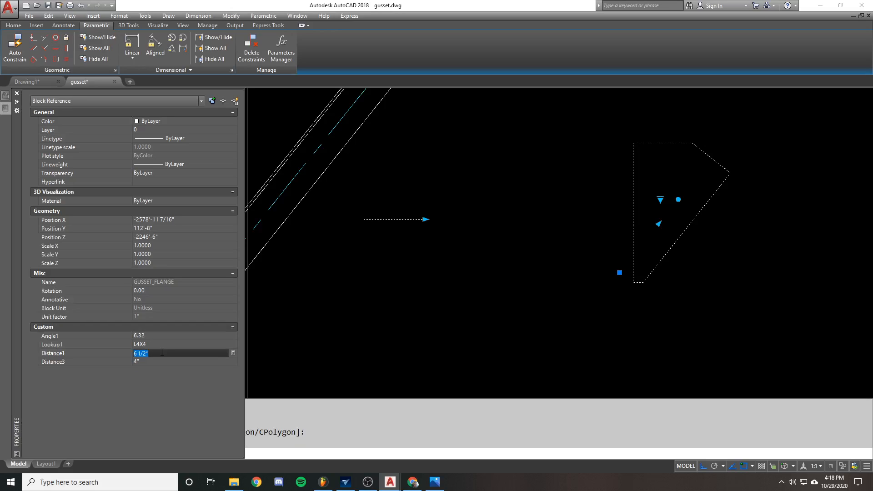
text(3)
key(Tab)
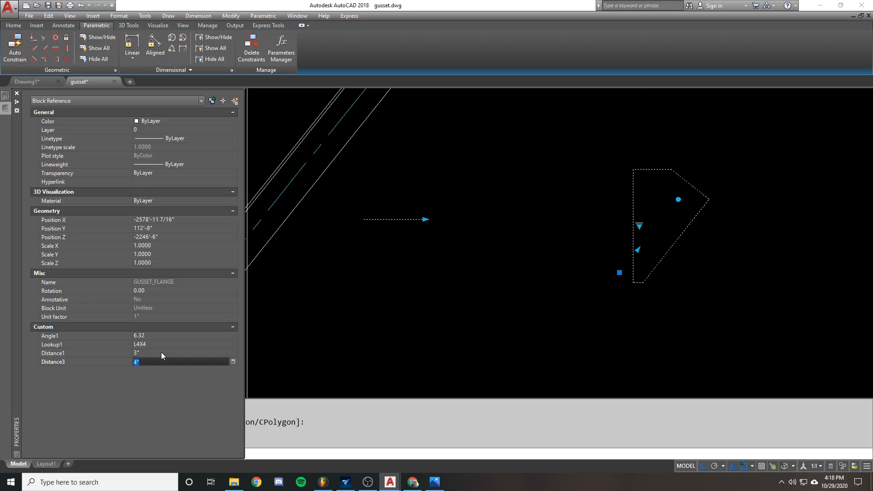
key(Escape)
key(Escape)
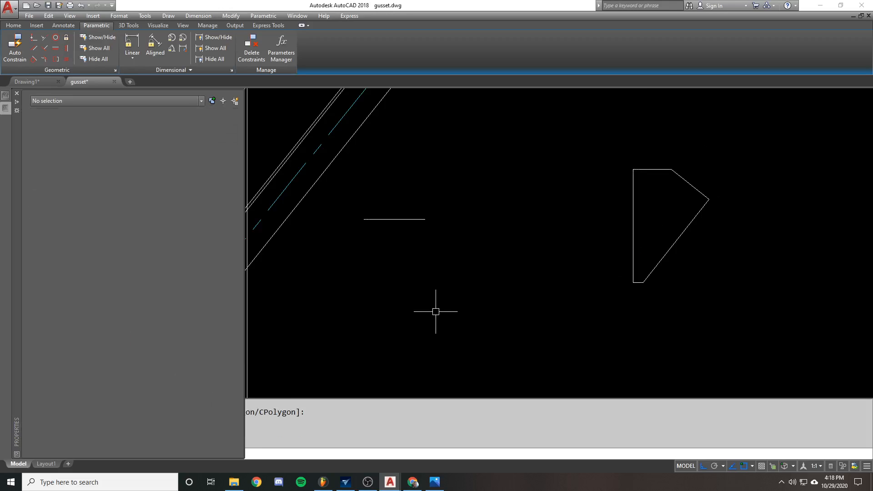
key(ctrl+z)
Select the gusset block again and set its Distance3 property to 8".
click(400, 241)
click(375, 211)
mouse_move(6, 112)
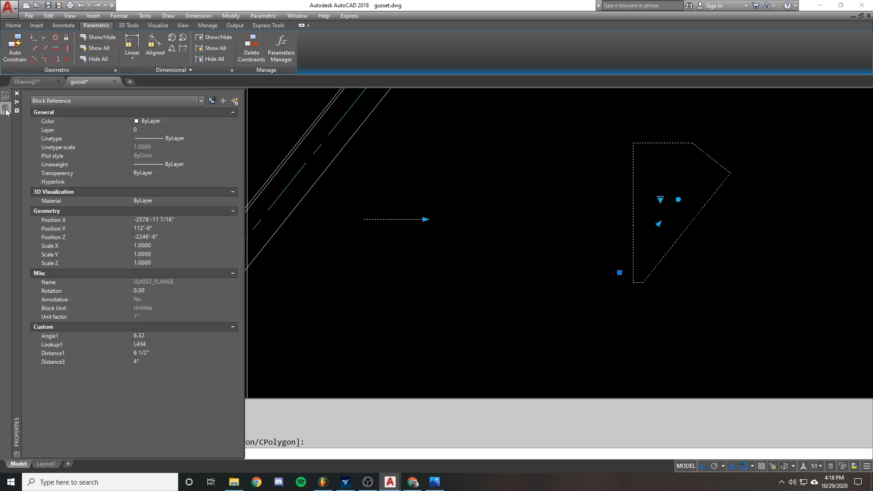
click(162, 362)
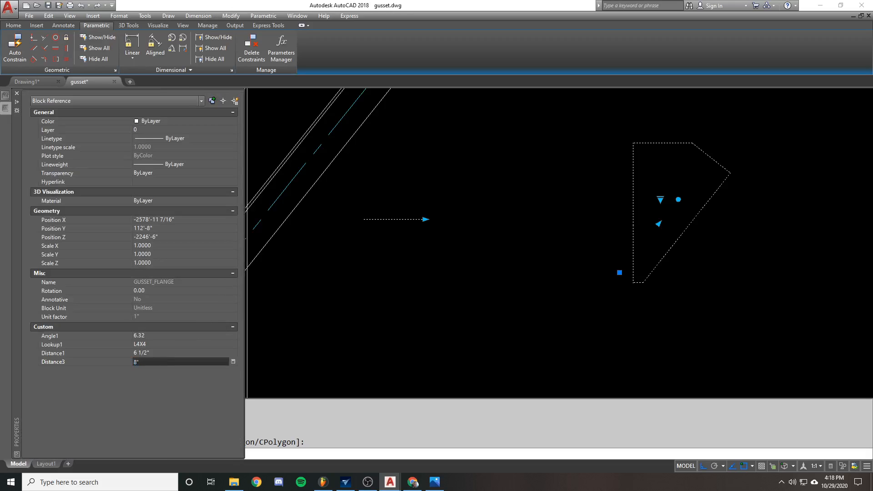
text(8")
key(Return)
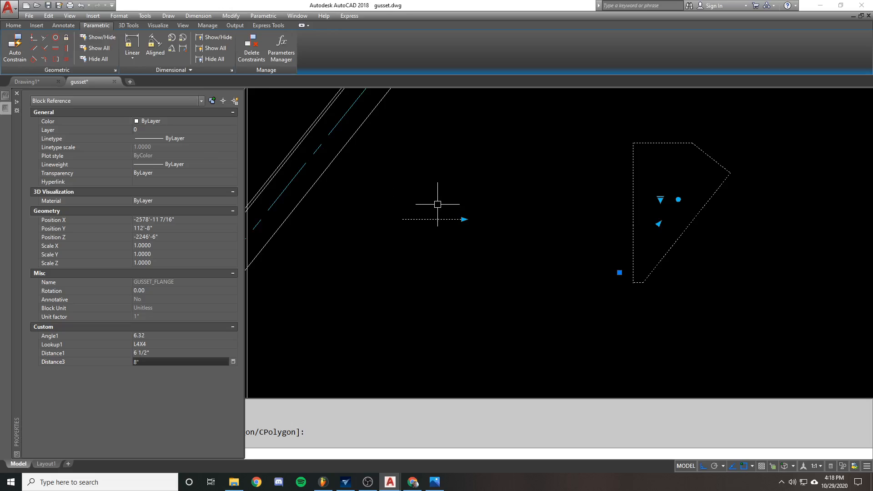
Reopen the GUSSET_FLANGE block in the Block Editor to correct the stretch action.
key(Escape)
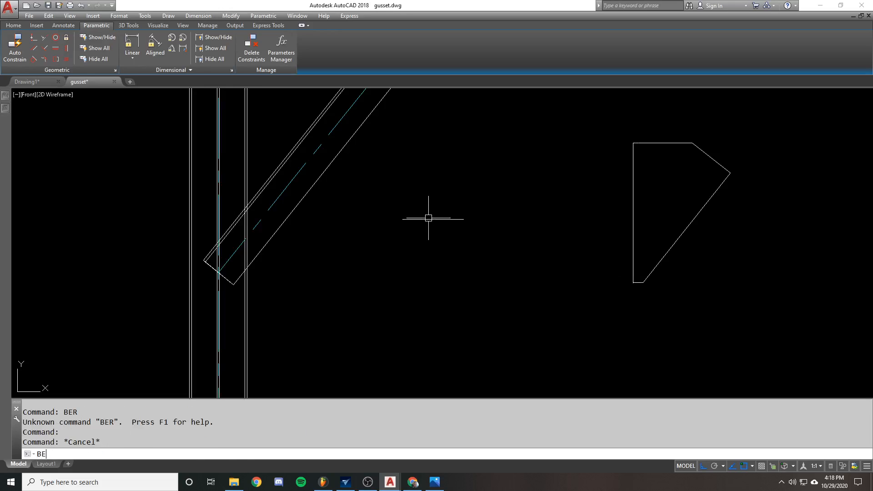
text(BE)
key(Return)
key(Escape)
click(448, 220)
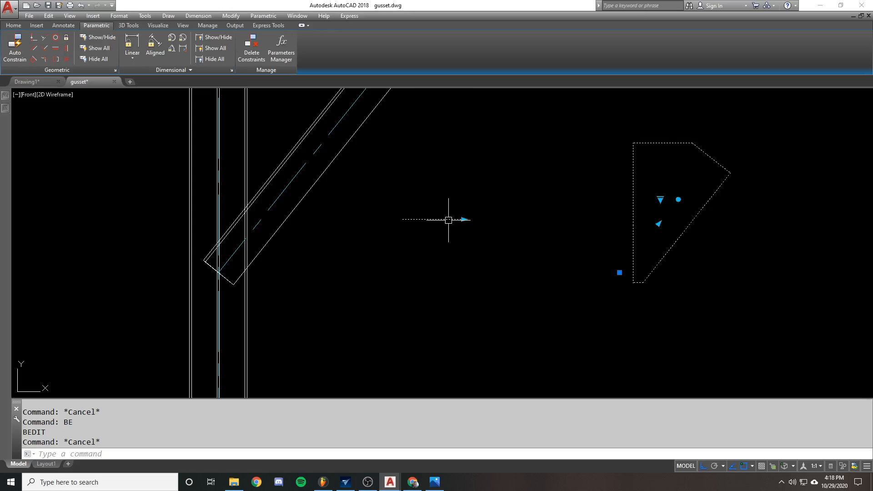
text(BE)
key(Return)
key(Return)
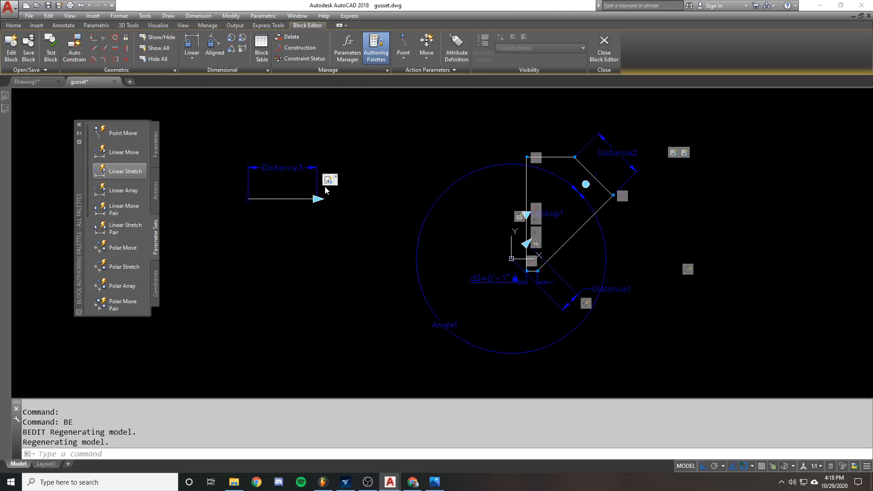
right_click(328, 180)
key(Escape)
key(Escape)
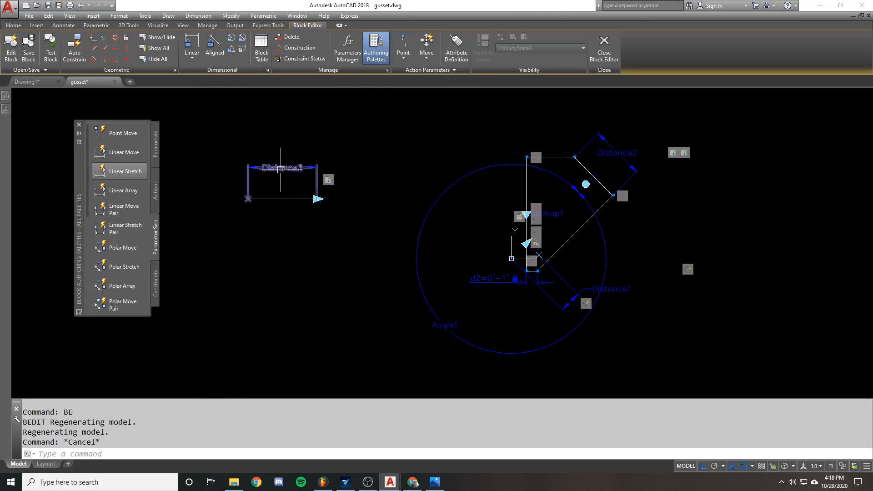
scroll(250, 162, up, 2)
click(304, 217)
click(266, 169)
key(Escape)
scroll(266, 169, down, 1)
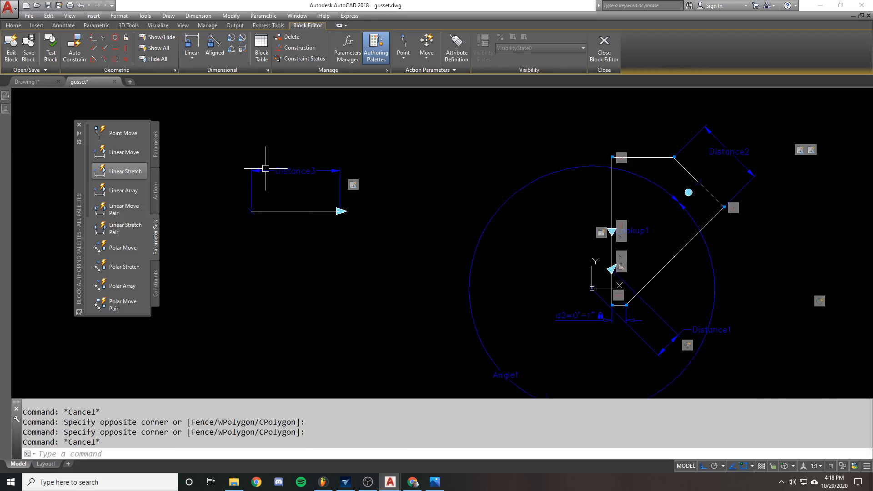
Redefine the stretch action's selection set with a stretch frame around the sample line's right endpoint, selecting only the line.
right_click(353, 184)
mouse_move(395, 205)
click(461, 209)
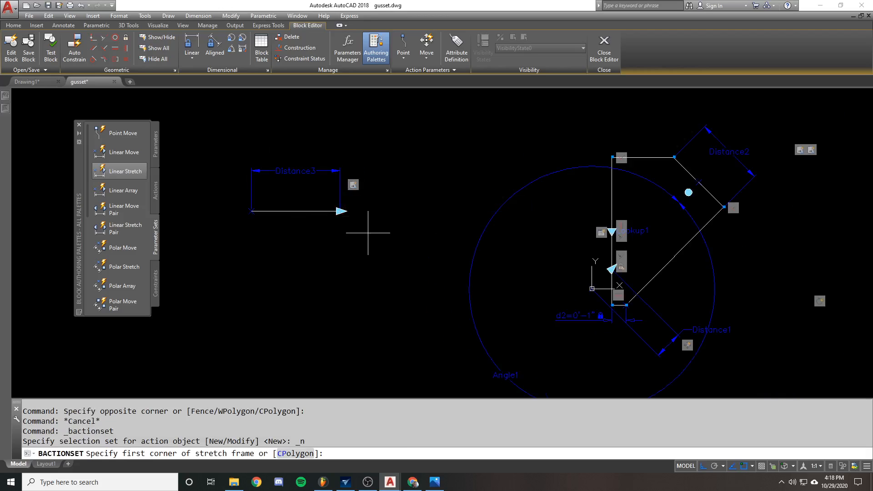
click(367, 232)
click(318, 197)
click(307, 224)
click(280, 192)
key(Return)
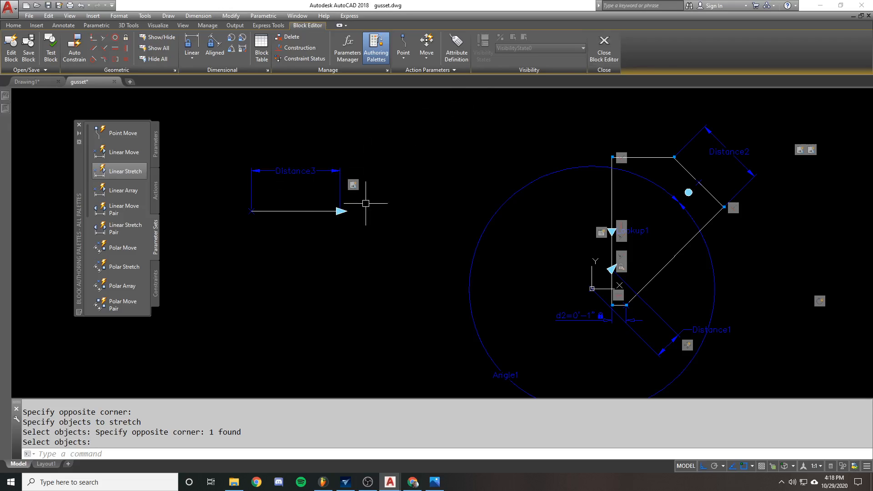
Save the block changes, exit the Block Editor, and set the gusset block's Distance3 property to 4".
click(607, 54)
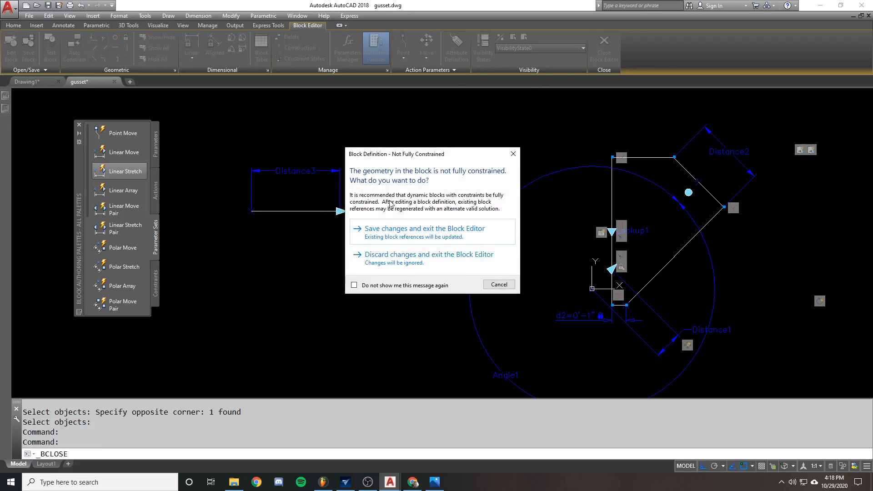
click(419, 232)
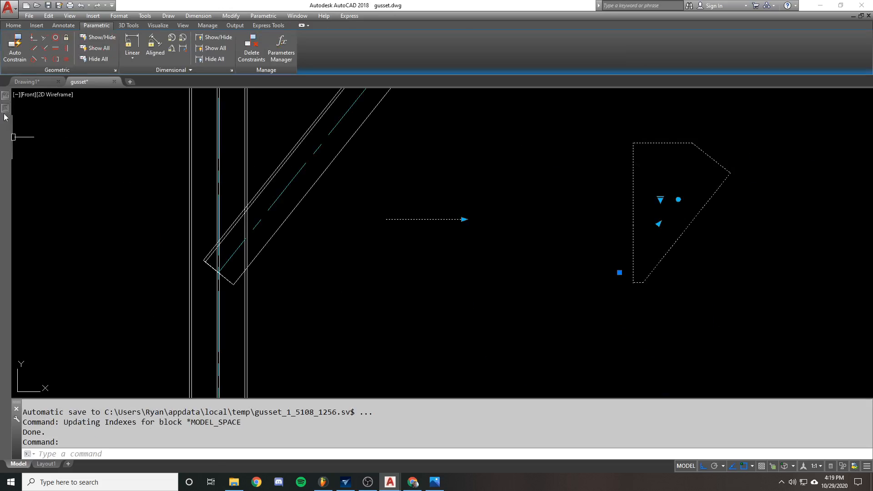
mouse_move(6, 116)
click(150, 364)
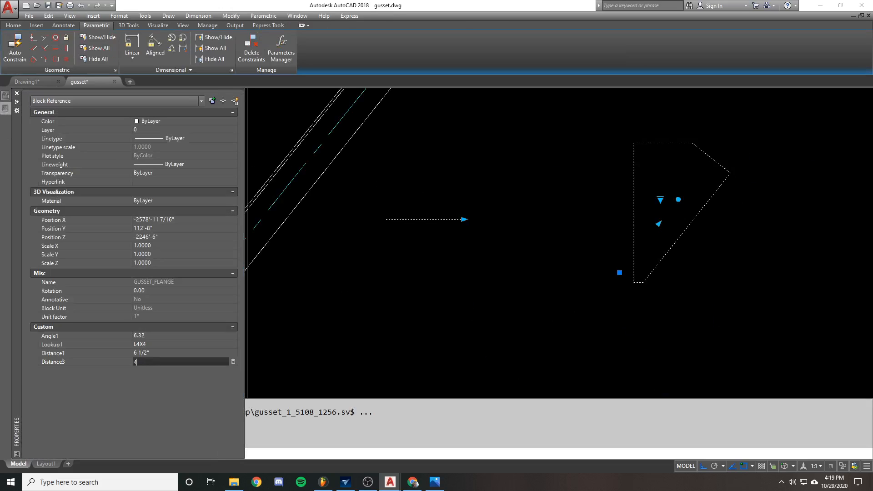
key(Return)
key(Escape)
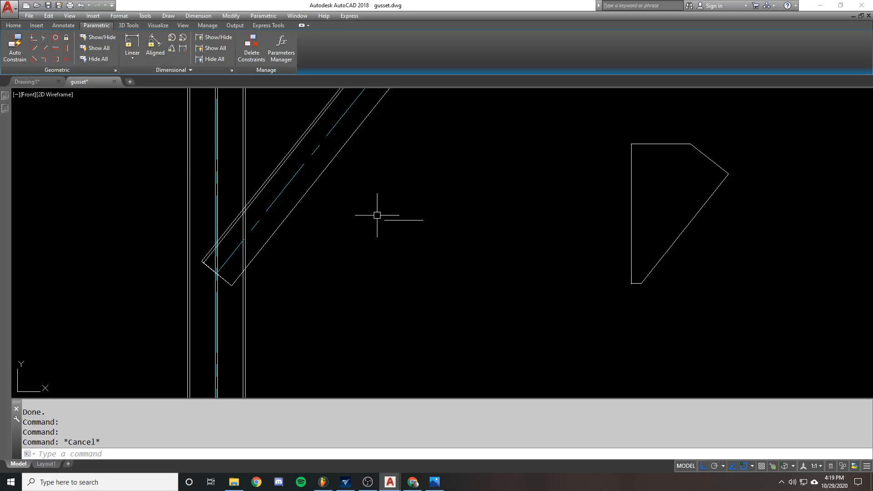
Reopen the GUSSET_FLANGE block in the Block Editor and erase the Distance3 linear parameter from the sample line.
click(390, 220)
text(BE)
key(Return)
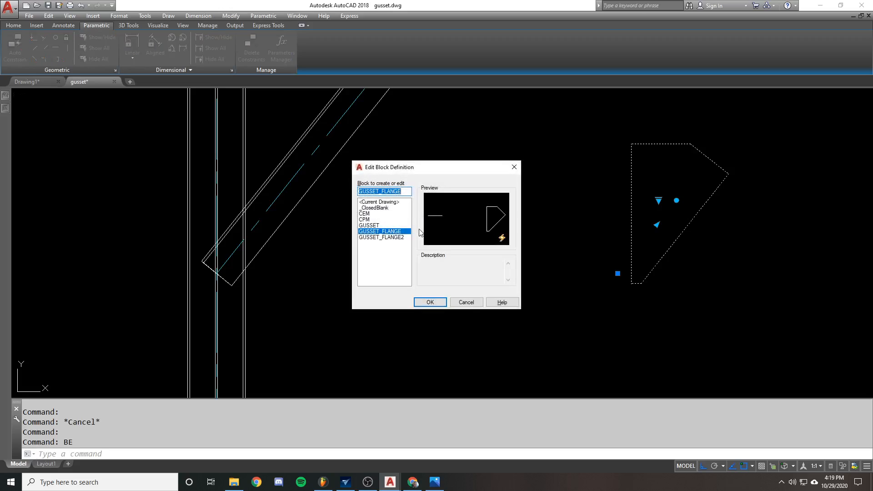
click(429, 301)
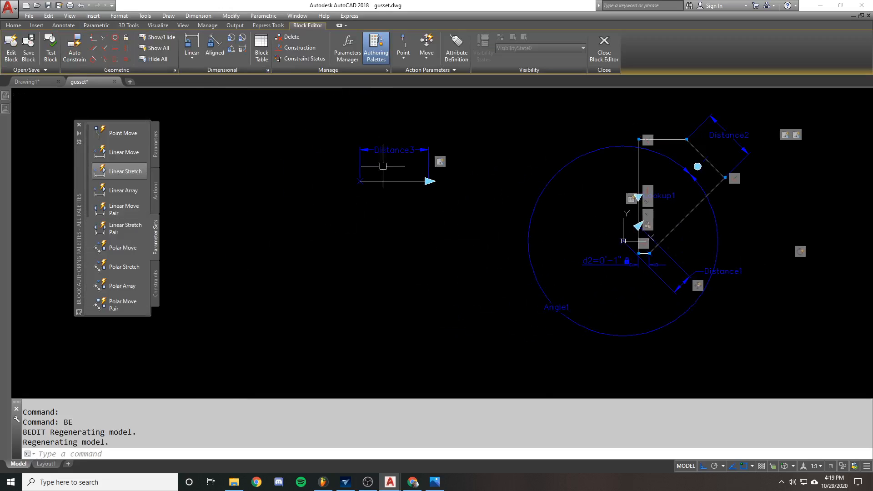
text(E)
key(Return)
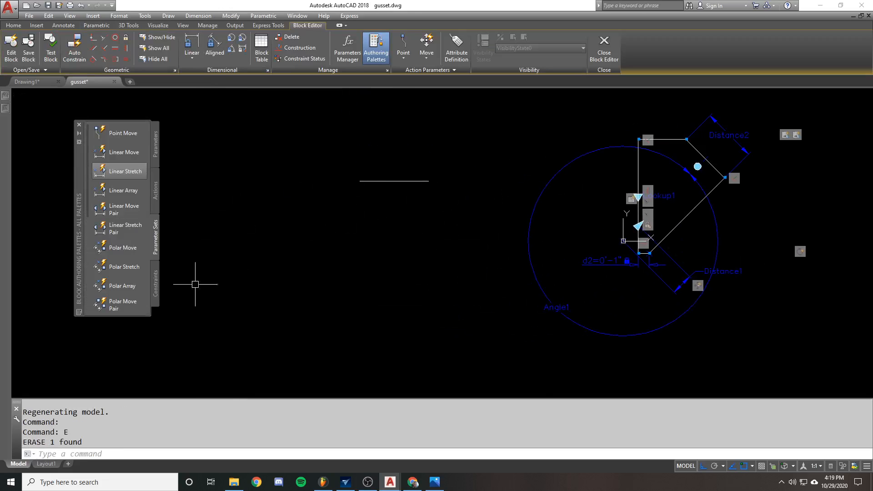
Examine the available constraint parameters, the d2 constraint at the gusset's bottom edge, and the parameter sets.
click(155, 291)
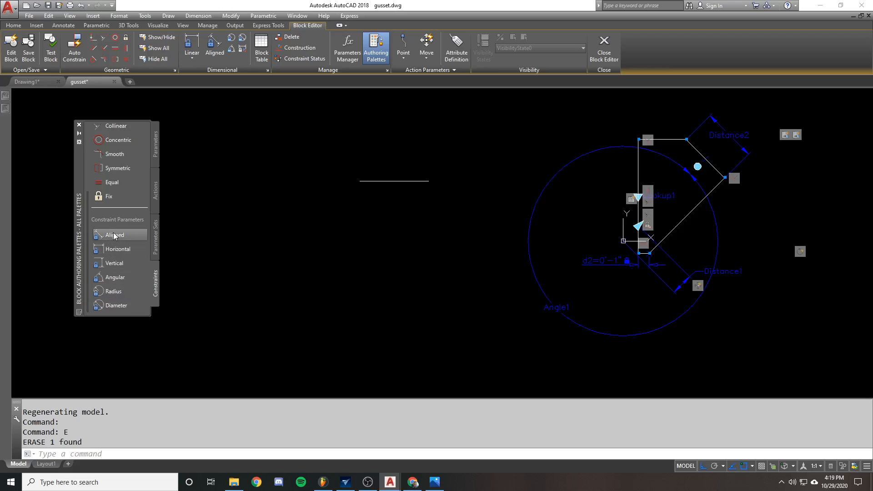
scroll(690, 292, up, 5)
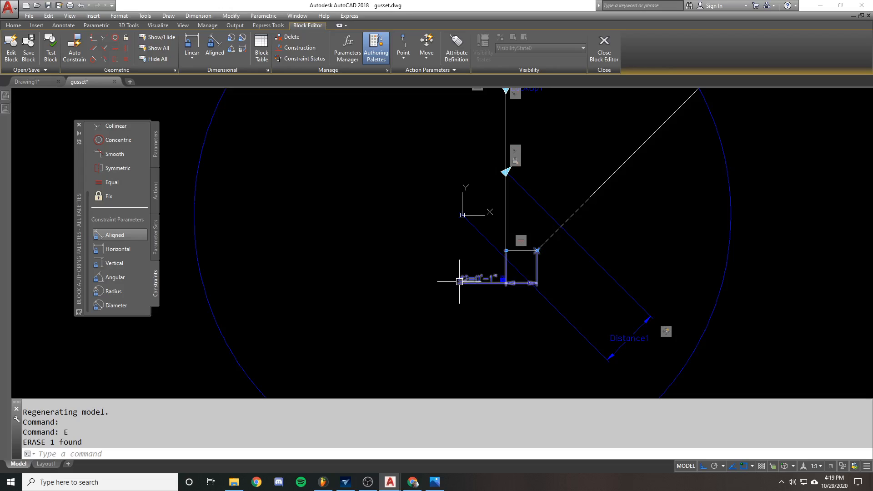
scroll(471, 278, up, 1)
scroll(539, 254, down, 3)
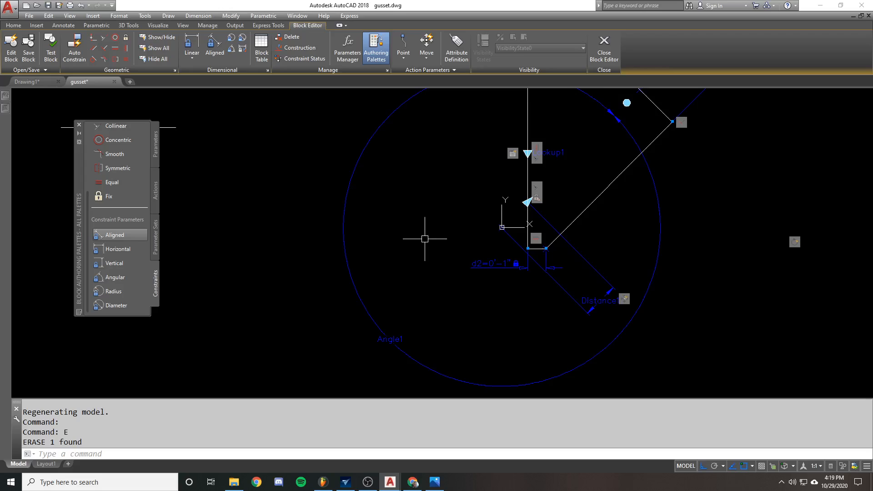
scroll(310, 216, down, 1)
middle_drag(310, 217, 481, 269)
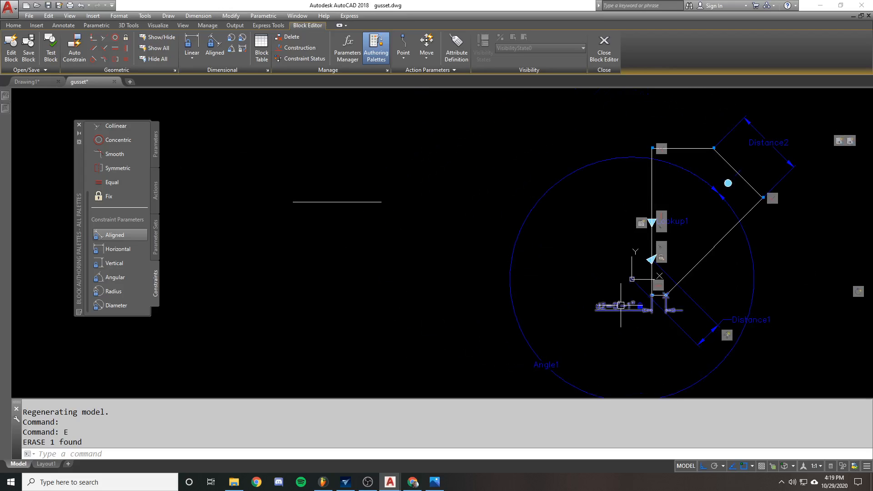
click(156, 189)
click(155, 238)
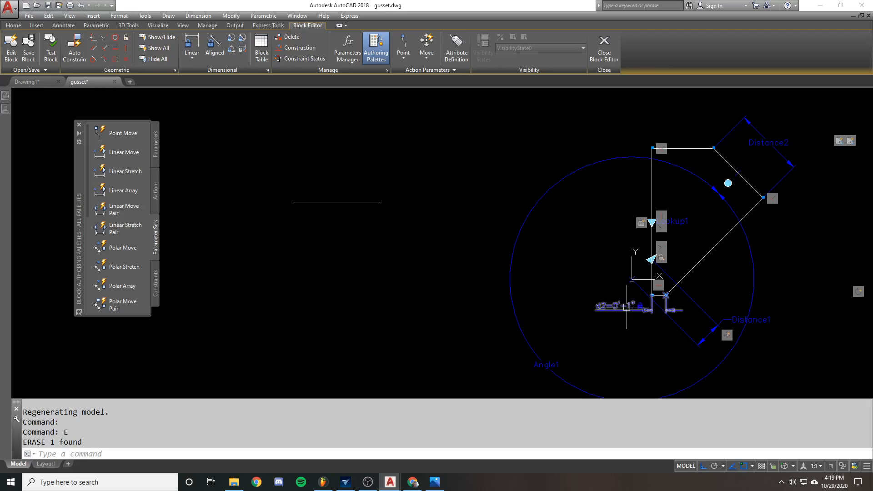
Copy the horizontal sample line to a position directly below the original.
click(372, 229)
click(306, 171)
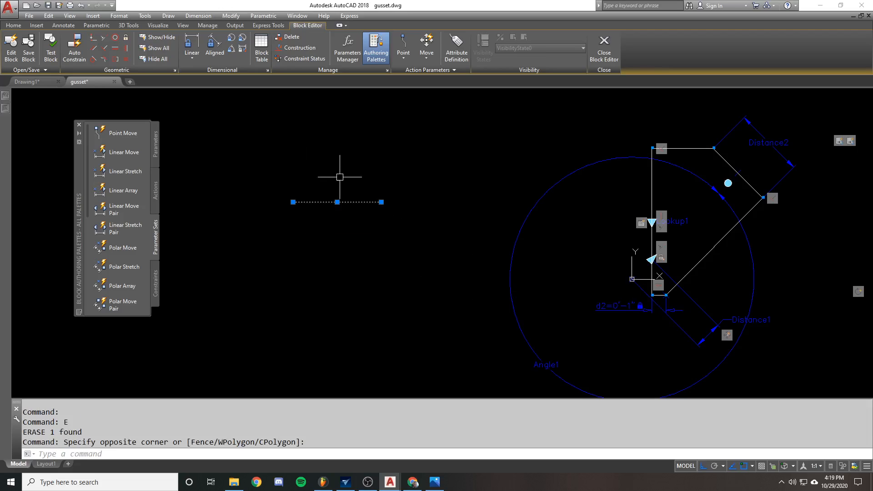
click(155, 282)
key(Escape)
text(co)
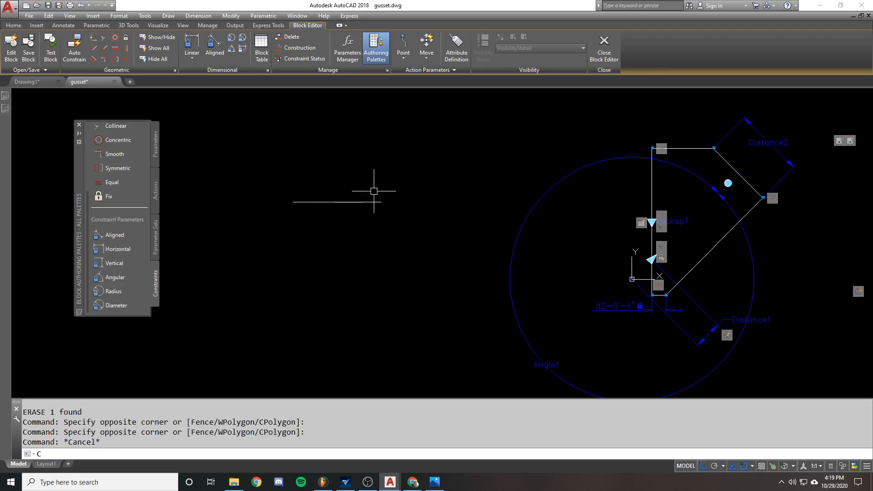
key(space)
click(374, 191)
click(353, 222)
key(space)
click(427, 213)
click(393, 274)
key(space)
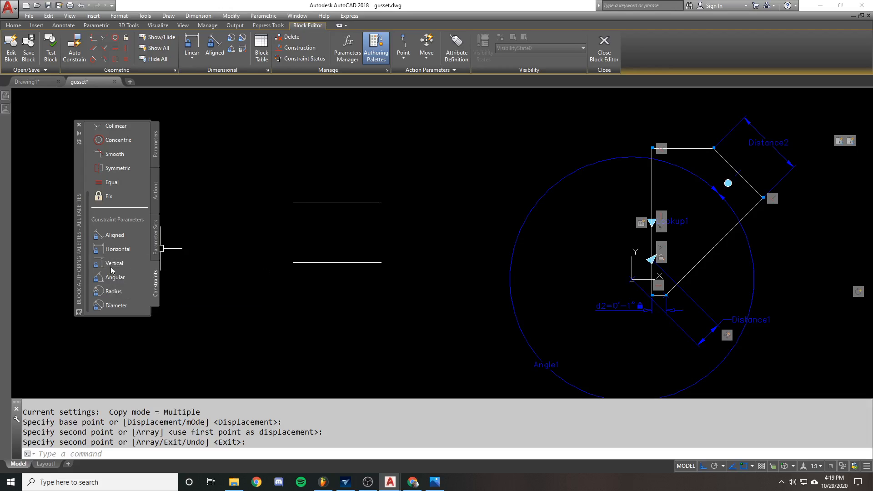
Add a horizontal constraint parameter between the two endpoints of the upper sample line, with its dimension line above it.
click(111, 249)
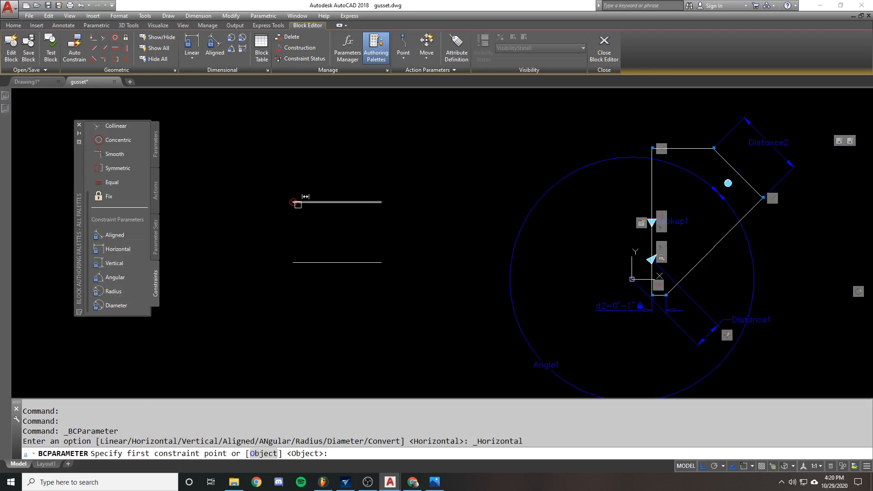
click(294, 202)
click(381, 201)
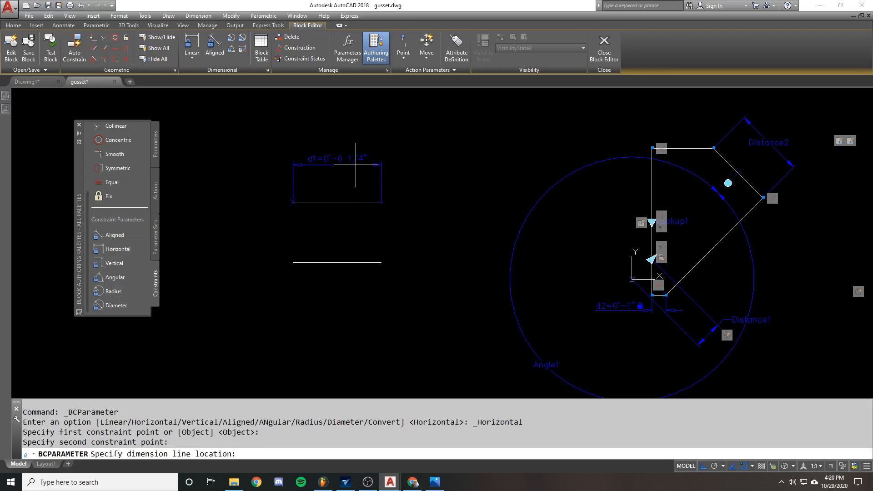
click(303, 235)
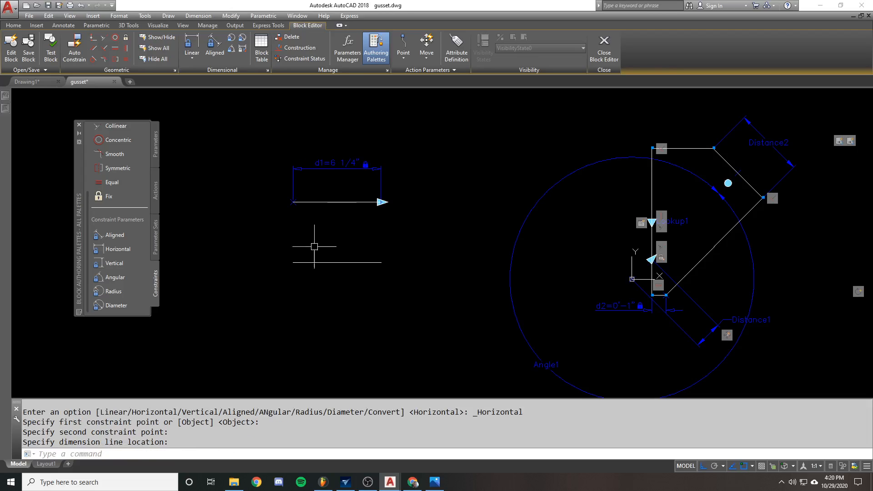
Add a horizontal constraint parameter between the endpoints of the lower sample line, placing its dimension line above the line.
click(119, 248)
key(Escape)
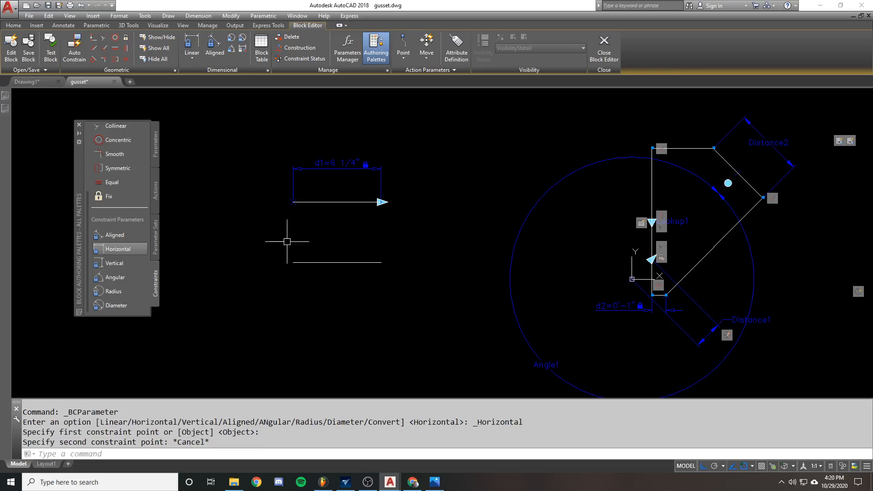
key(space)
click(300, 261)
click(376, 263)
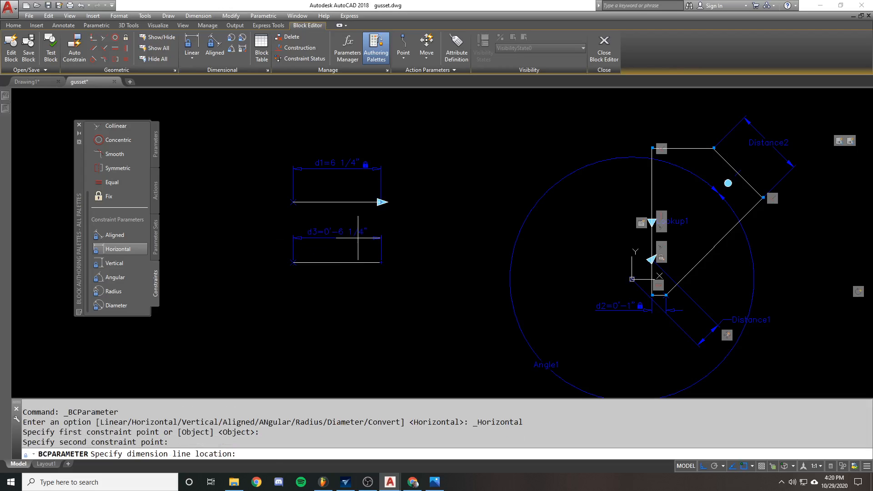
click(357, 237)
key(Return)
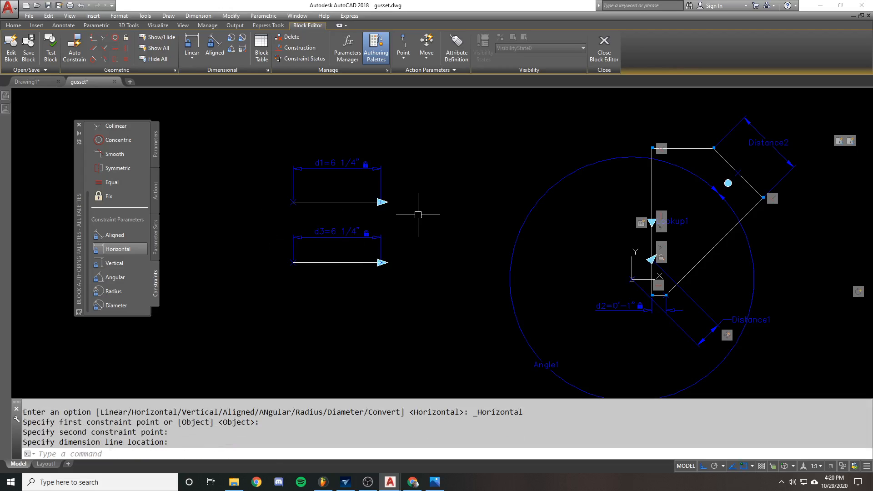
Set the expression of the lower line's horizontal constraint parameter to D2.
double_click(344, 231)
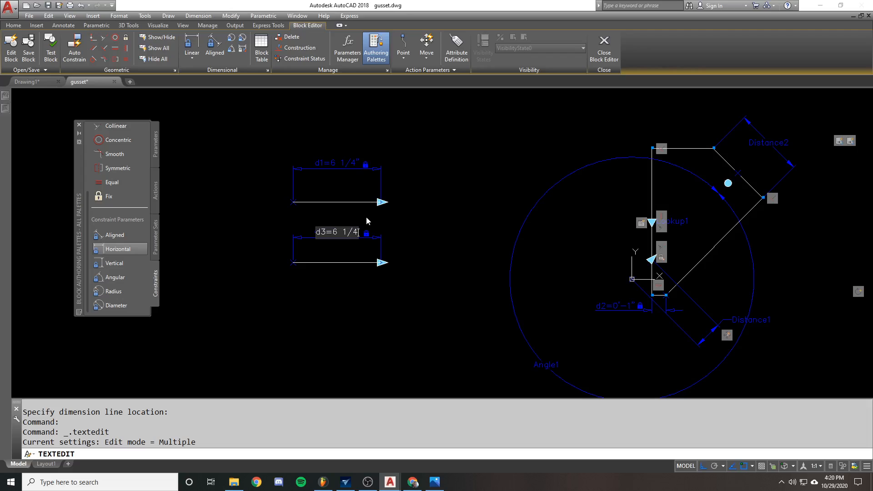
key(BackSpace)
key(BackSpace)
key(BackSpace)
key(Return)
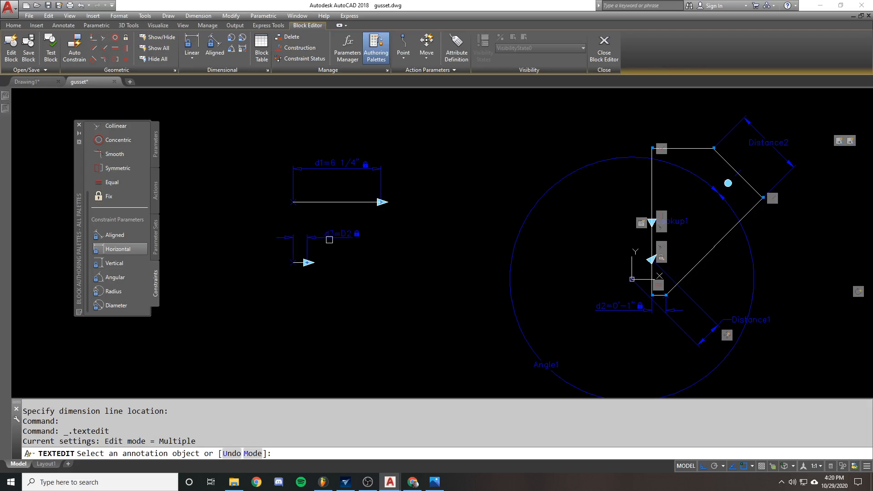
Set the lower line's constraint parameter expression to D1 so it follows the upper line's length.
double_click(341, 234)
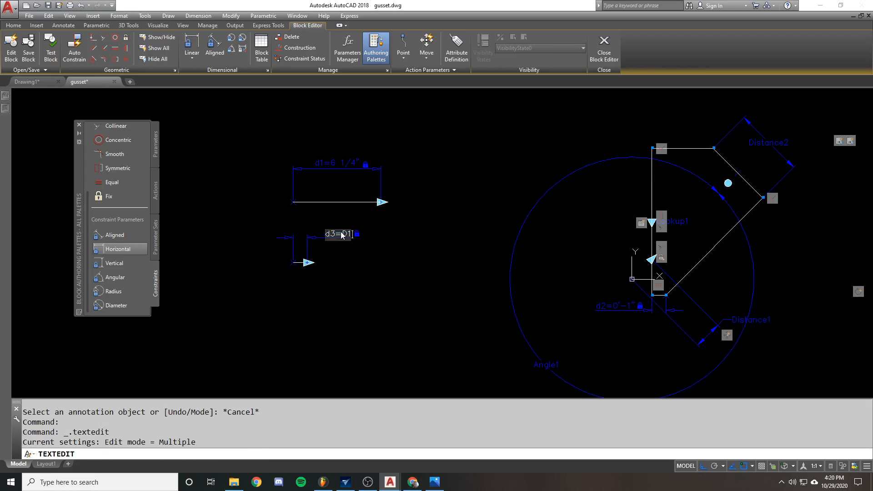
key(Return)
key(Escape)
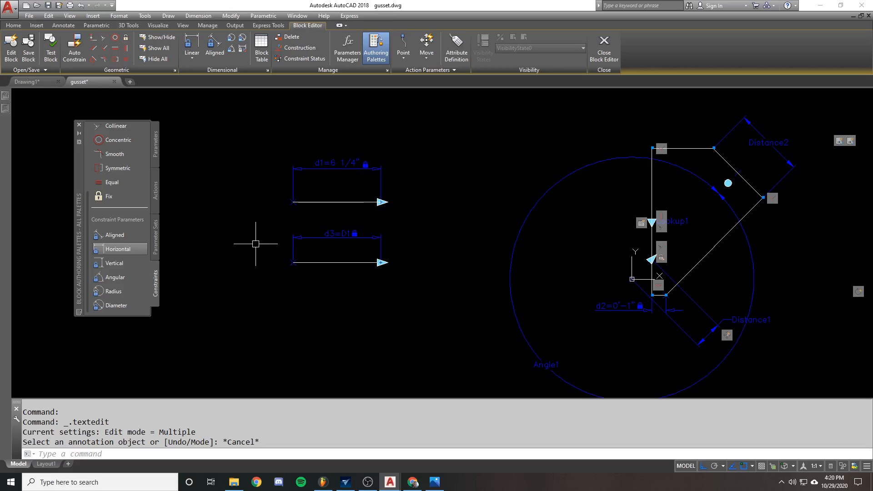
Try to set the lower line's constraint parameter expression to Distance2.
click(343, 228)
click(345, 235)
double_click(346, 233)
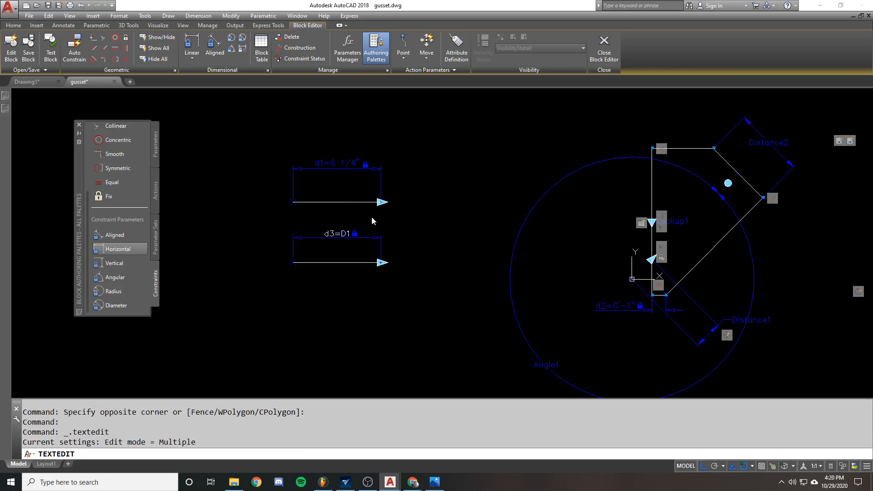
key(Right)
key(BackSpace)
key(BackSpace)
text(dIStance1)
key(BackSpace)
key(BackSpace)
key(BackSpace)
key(BackSpace)
key(BackSpace)
key(BackSpace)
key(BackSpace)
key(BackSpace)
key(BackSpace)
text(Distacne1)
key(BackSpace)
key(BackSpace)
key(BackSpace)
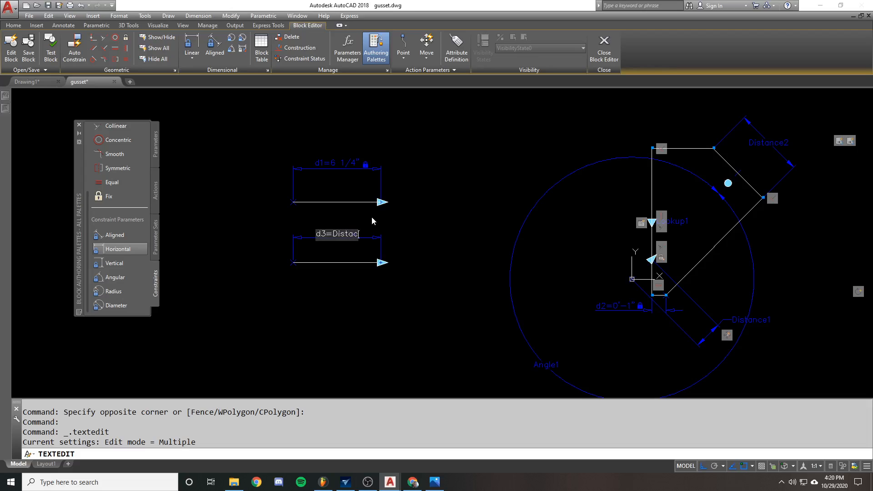
text(nce2)
key(Return)
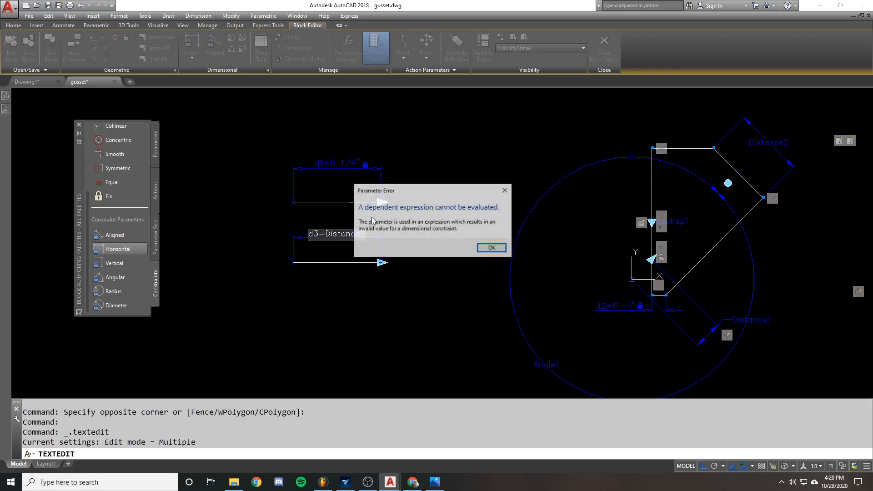
click(486, 250)
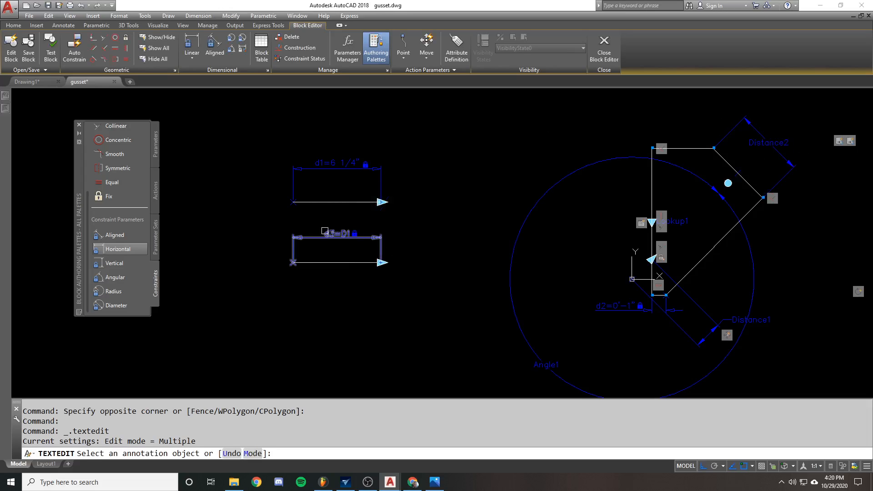
key(Escape)
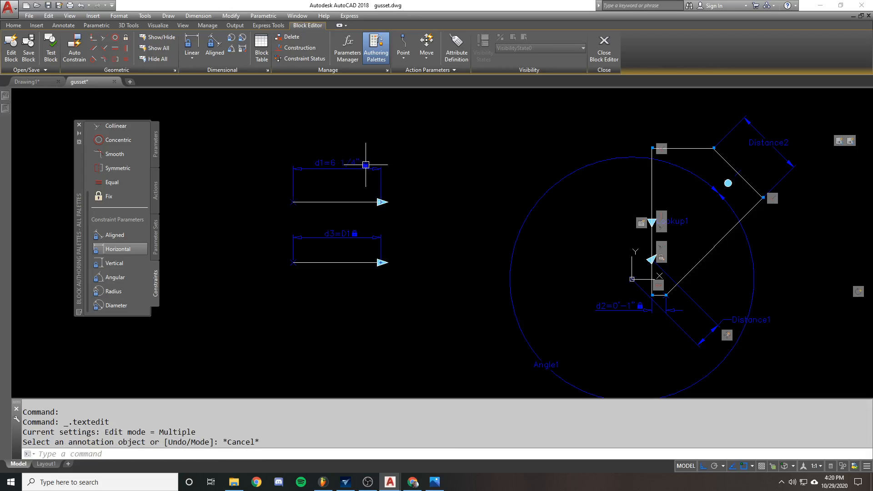
Set Show Properties to No for the lower line's constraint parameter d3.
click(344, 173)
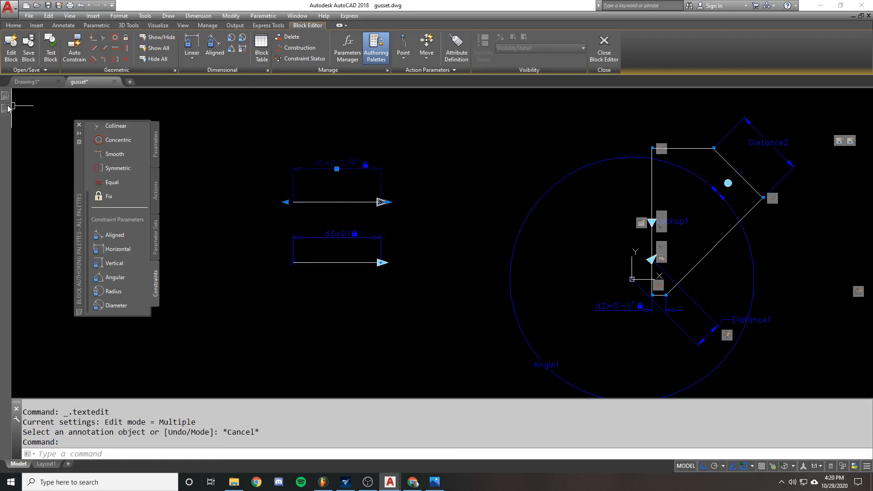
mouse_move(10, 108)
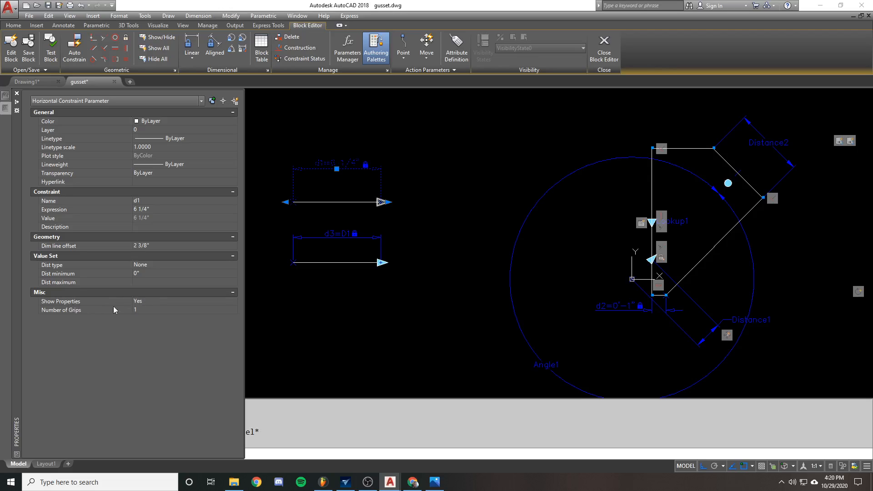
key(Escape)
click(342, 233)
click(152, 300)
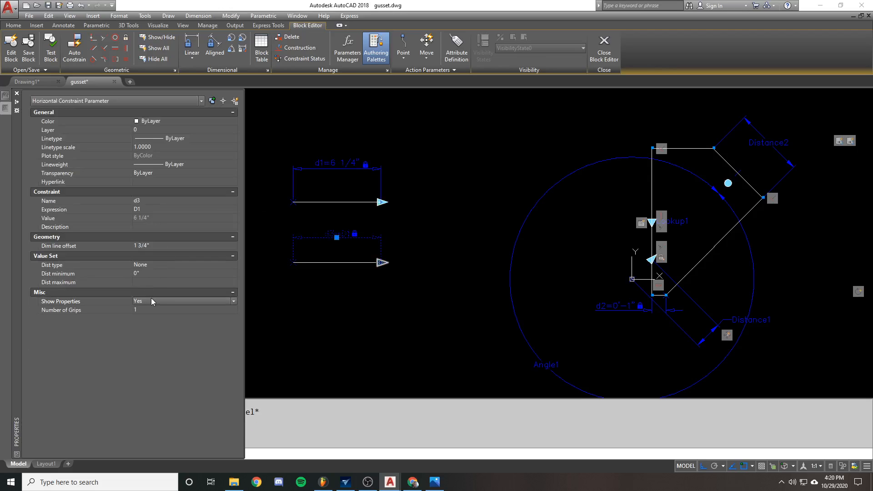
click(154, 300)
click(156, 318)
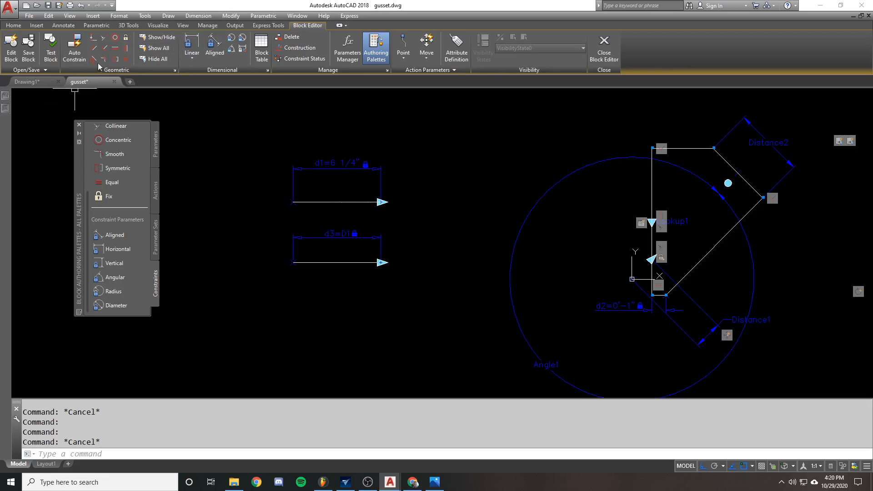
Open the GUSSET_FLANGE block in a test window and select it to view its custom properties.
click(50, 51)
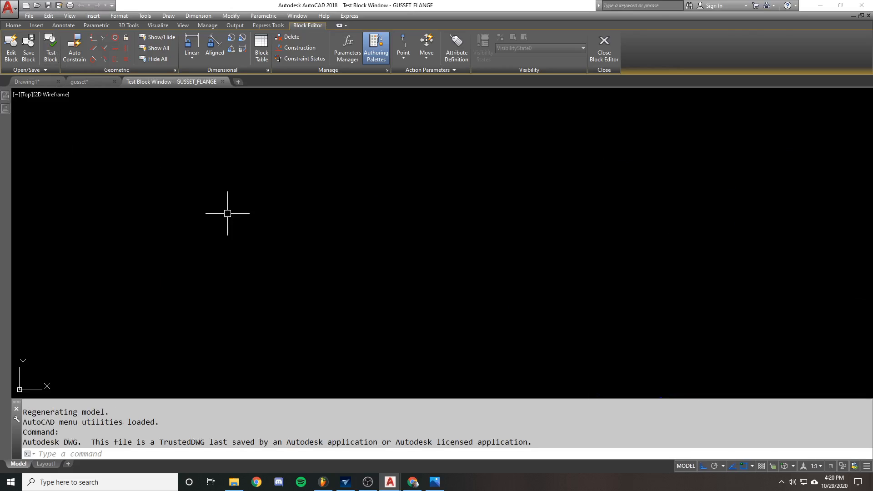
scroll(320, 216, down, 2)
click(255, 241)
click(169, 189)
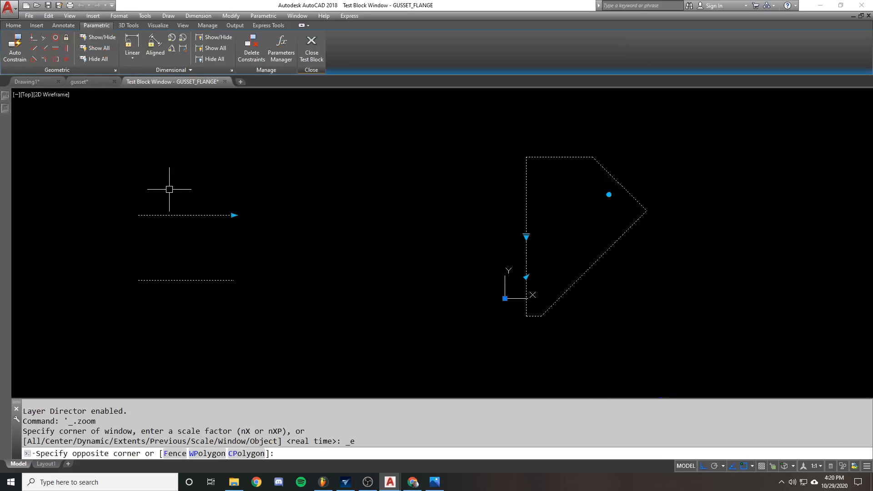
scroll(170, 191, down, 1)
middle_drag(170, 205, 234, 213)
scroll(234, 215, up, 1)
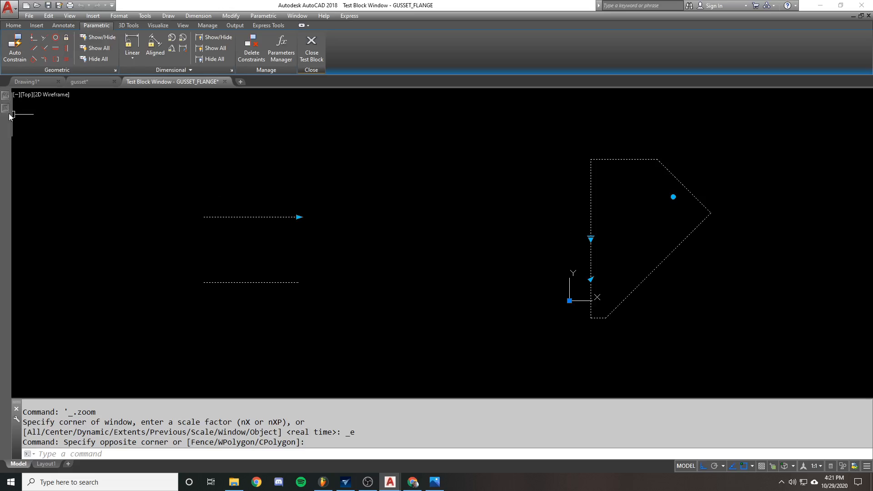
mouse_move(7, 113)
middle_drag(390, 341, 536, 342)
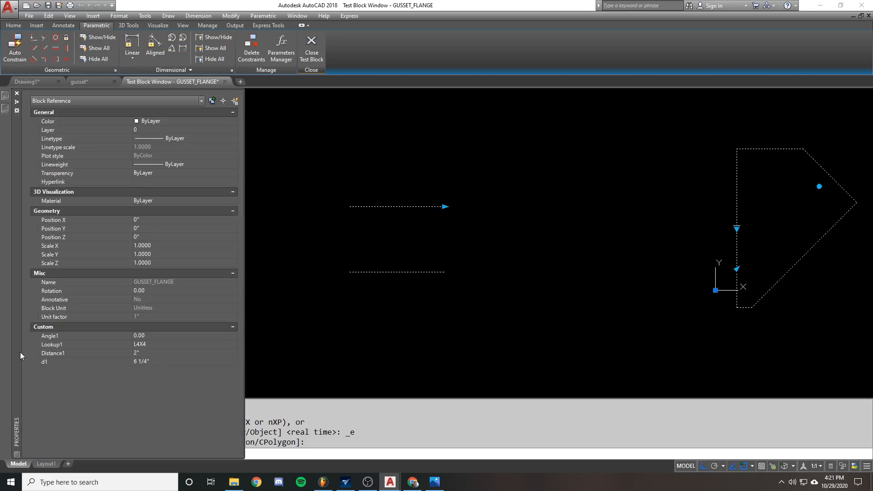
Test the linked lines by setting the block's d1 value to 4 and then 8, and close the test window.
click(160, 360)
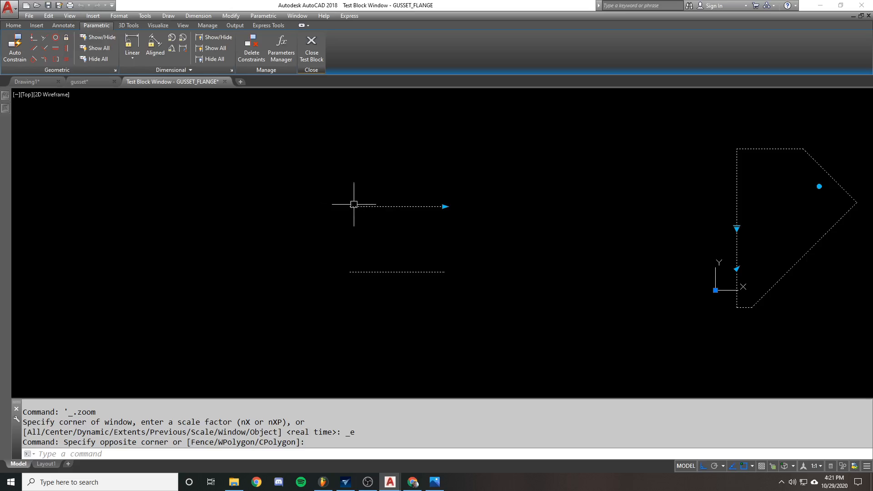
mouse_move(6, 110)
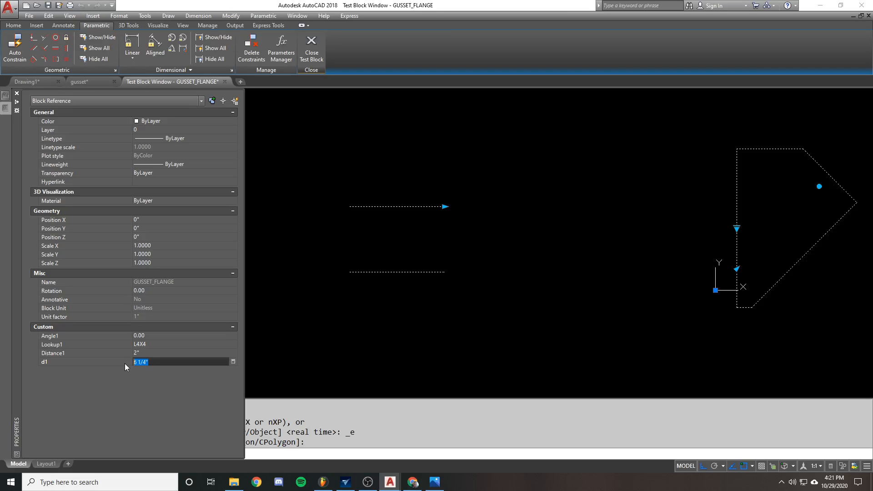
text(4)
key(Return)
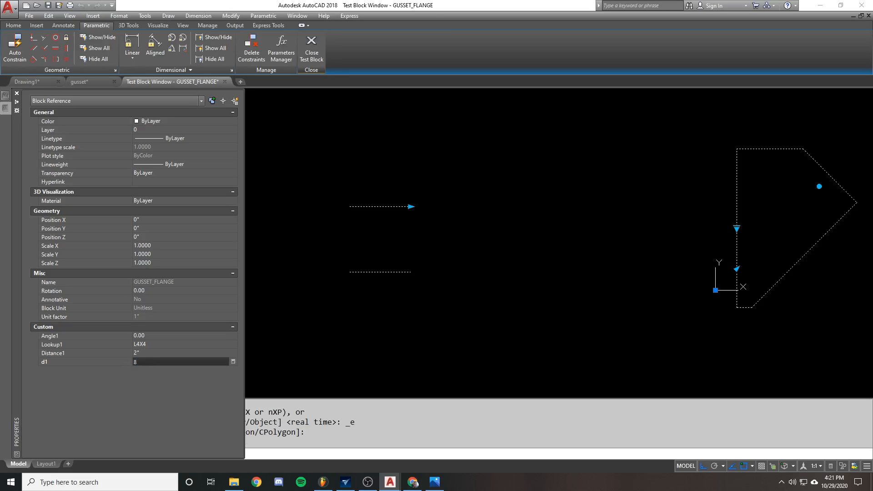
text(8)
key(Return)
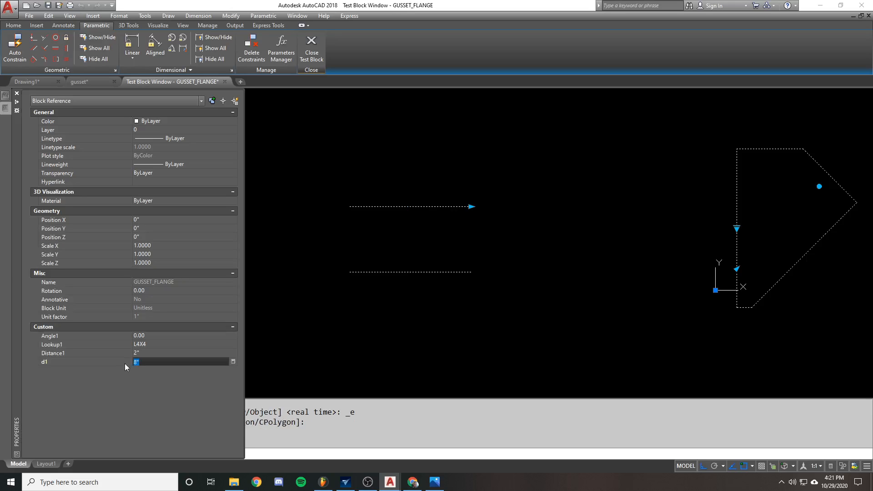
key(Escape)
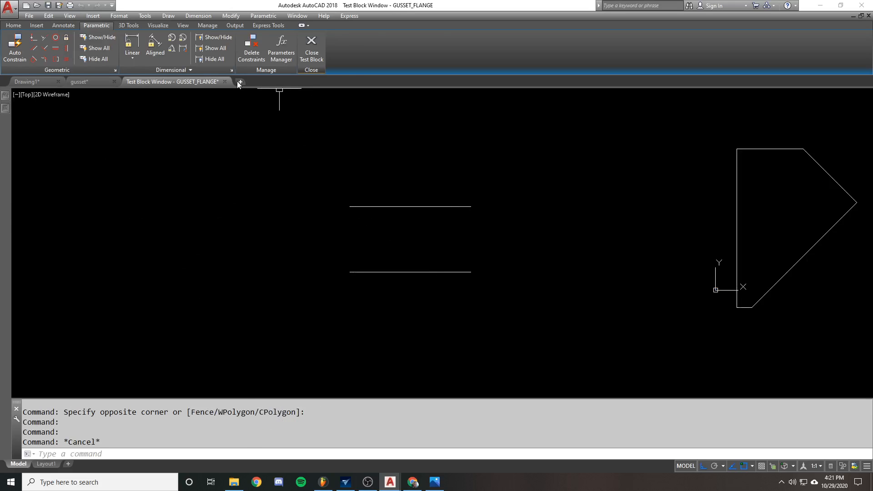
click(225, 82)
Erase the lower line together with its horizontal constraint parameter.
text(e)
key(Return)
click(370, 275)
click(311, 234)
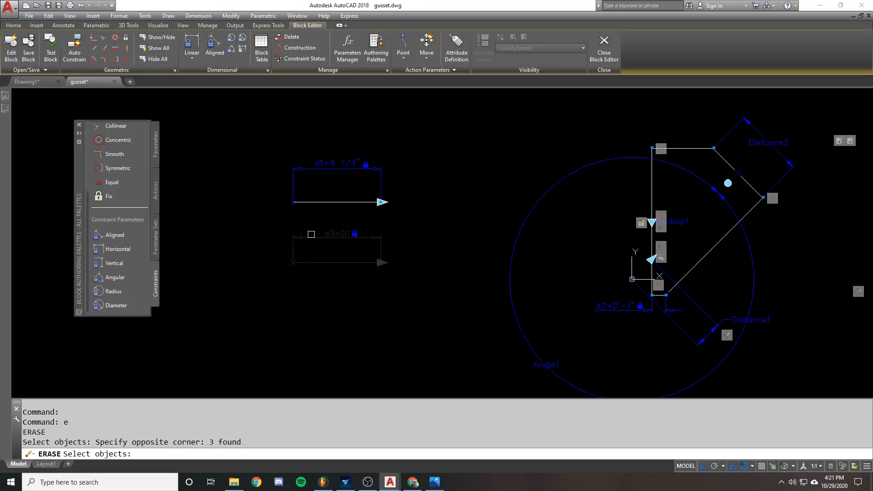
key(Return)
Draw a freehand circle above the remaining sample line.
scroll(337, 225, down, 5)
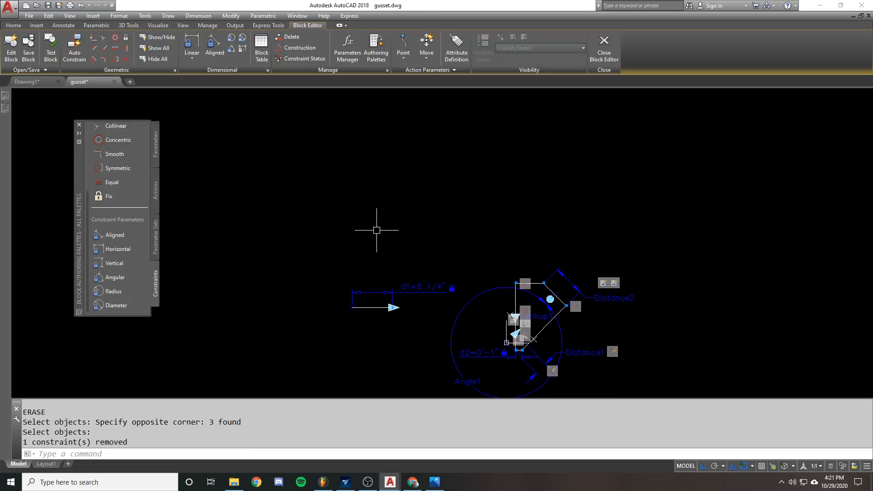
text(c)
key(Return)
click(411, 233)
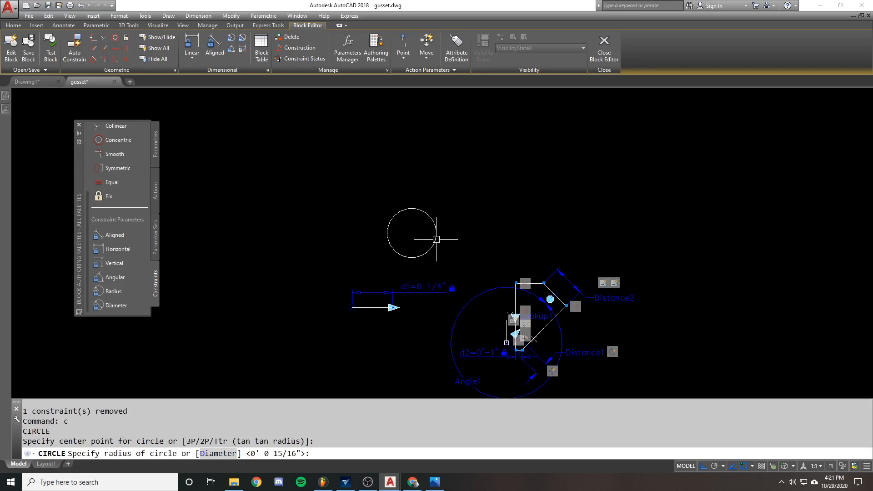
click(437, 239)
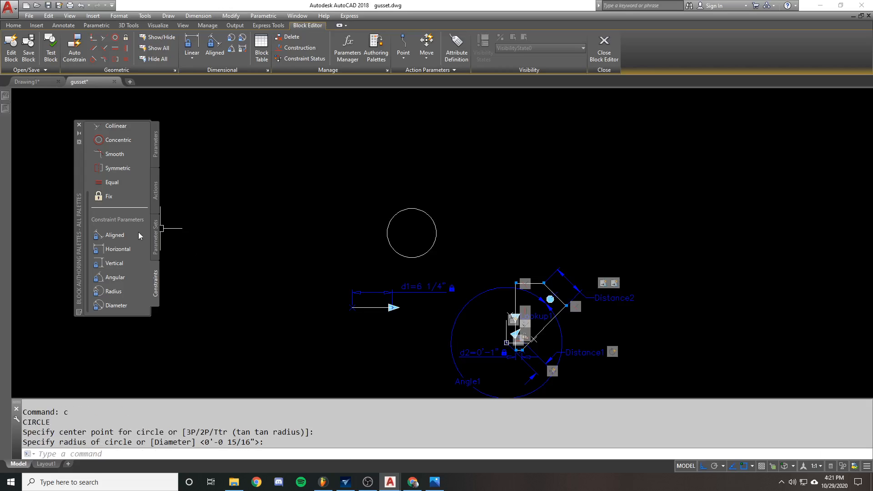
click(108, 249)
click(412, 233)
click(429, 229)
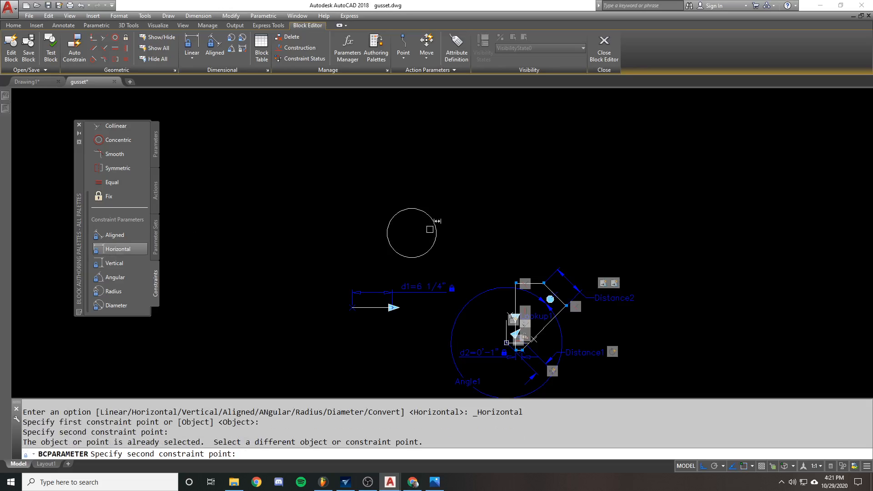
click(411, 233)
key(Escape)
scroll(364, 224, up, 1)
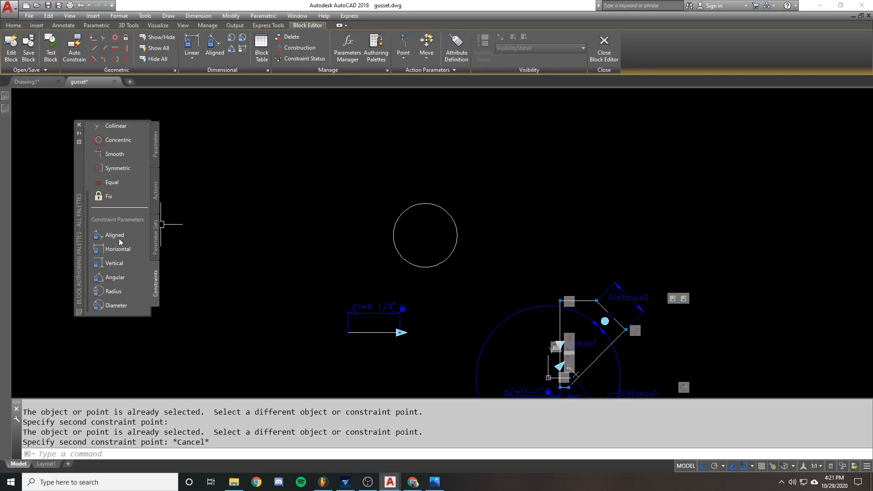
click(390, 230)
click(394, 235)
Add a diameter constraint parameter to the circle and set its expression to d1.
click(117, 305)
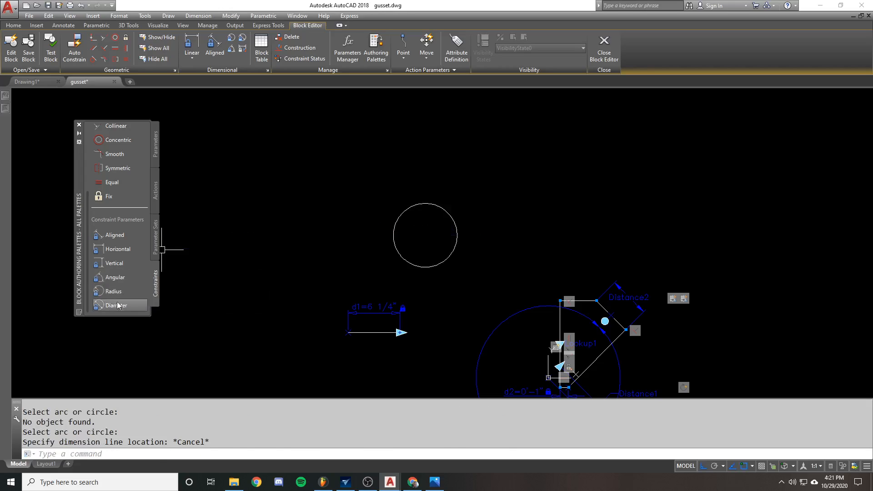
click(396, 226)
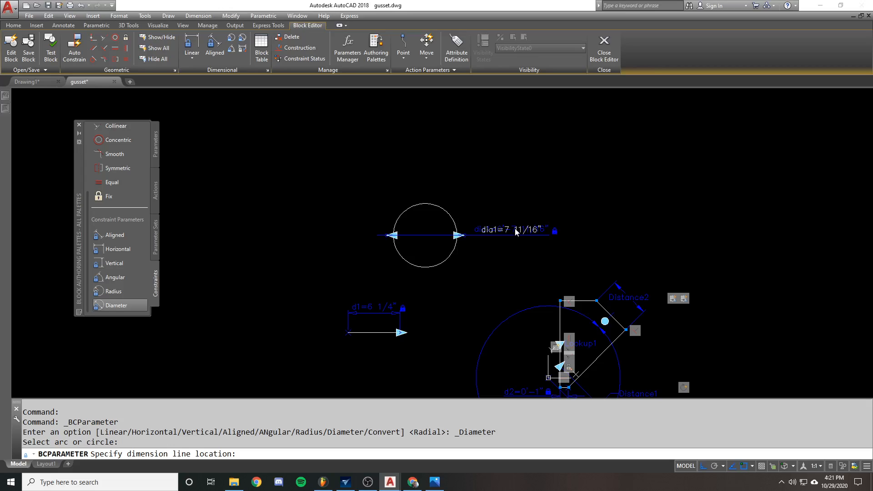
click(497, 218)
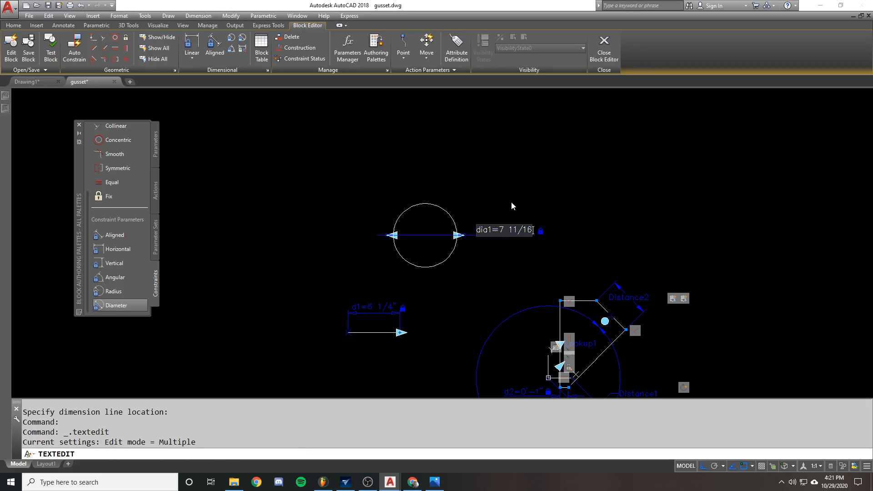
key(BackSpace)
key(BackSpace)
key(BackSpace)
key(BackSpace)
key(BackSpace)
key(BackSpace)
key(BackSpace)
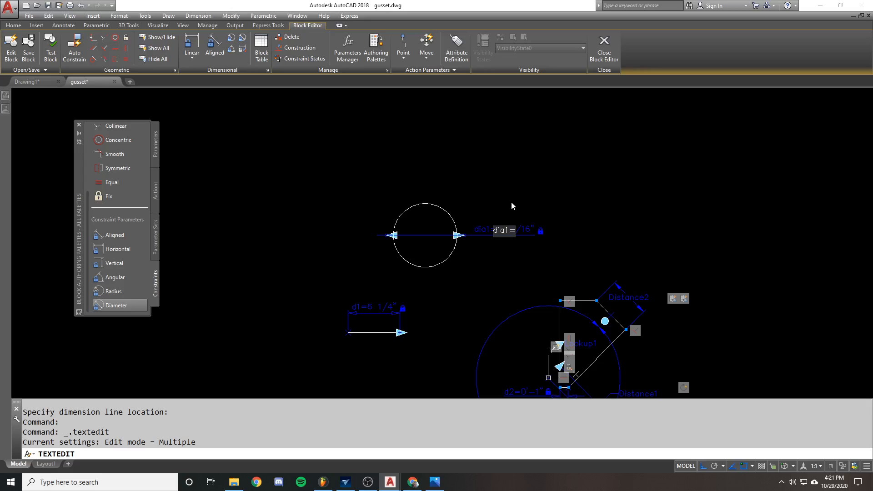
text(d1)
key(Return)
key(Escape)
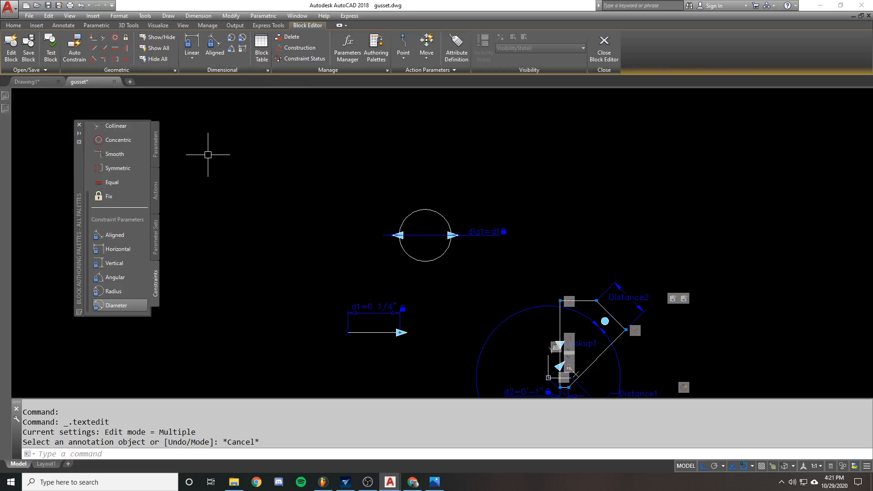
Open the block with the new circle in a test window and select it.
click(51, 51)
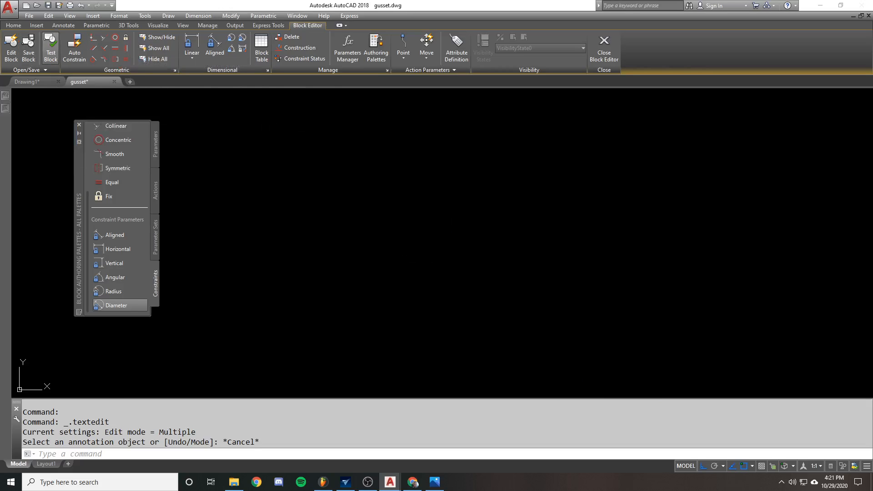
middle_click(449, 212)
middle_click(448, 212)
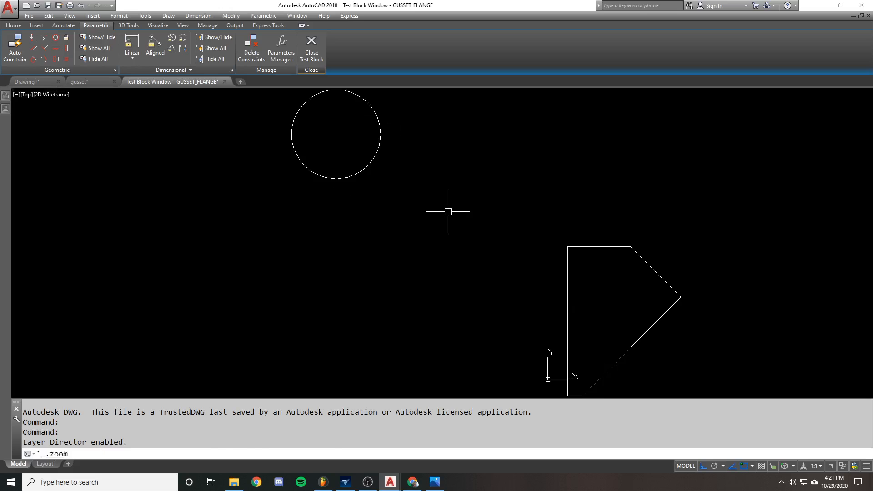
scroll(448, 212, down, 4)
click(546, 252)
click(480, 220)
key(Escape)
scroll(431, 233, down, 1)
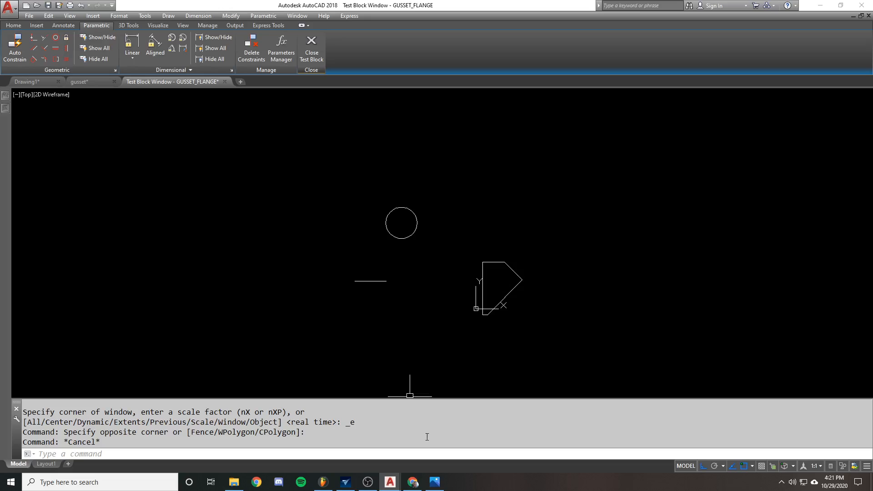
click(423, 270)
click(400, 204)
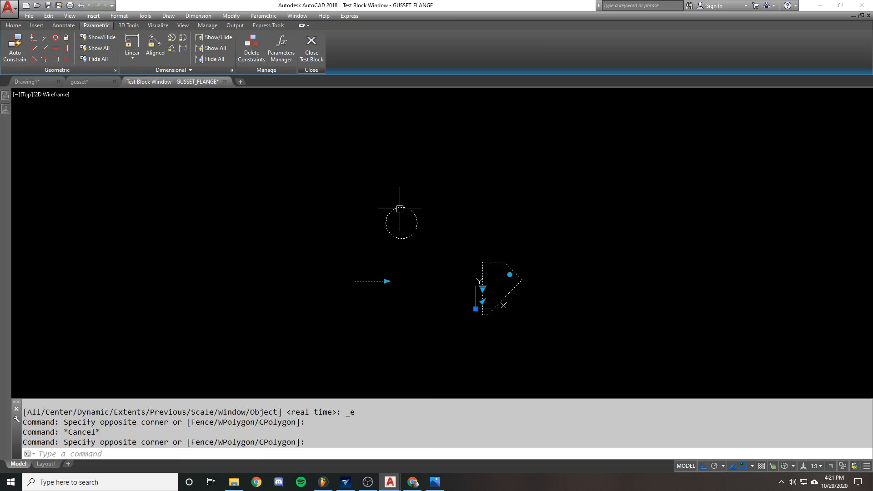
scroll(357, 230, up, 1)
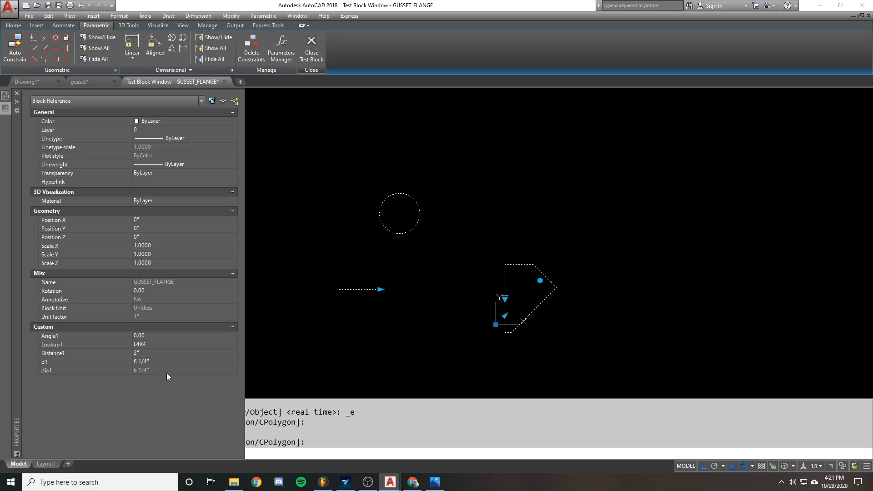
Set the test block's d1 value to 12 to check that the circle follows the line length.
click(162, 362)
click(154, 371)
mouse_move(4, 113)
click(172, 360)
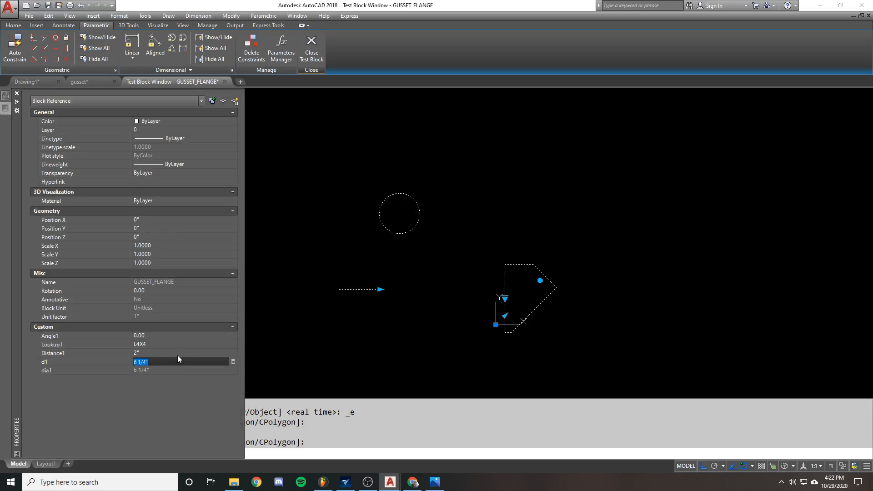
text(12)
key(Return)
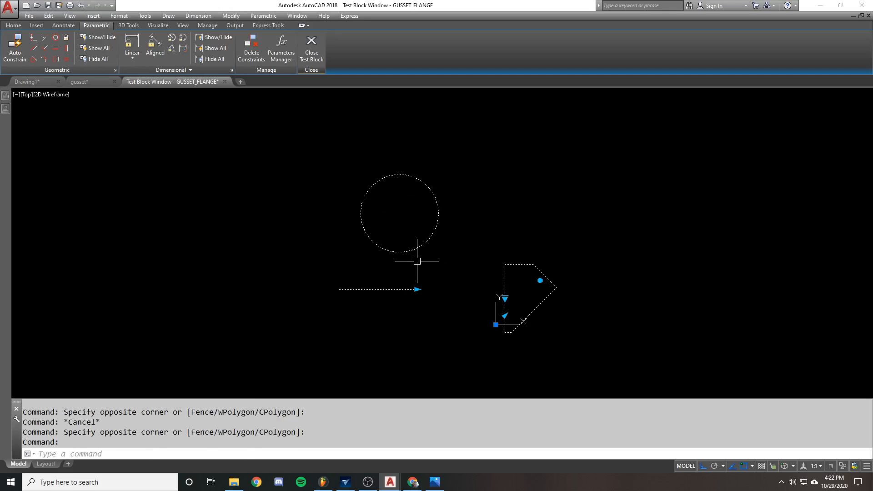
Preview shortening the line by its end grip with object snap off, without committing the change, and close the test window.
scroll(393, 268, up, 2)
key(F3)
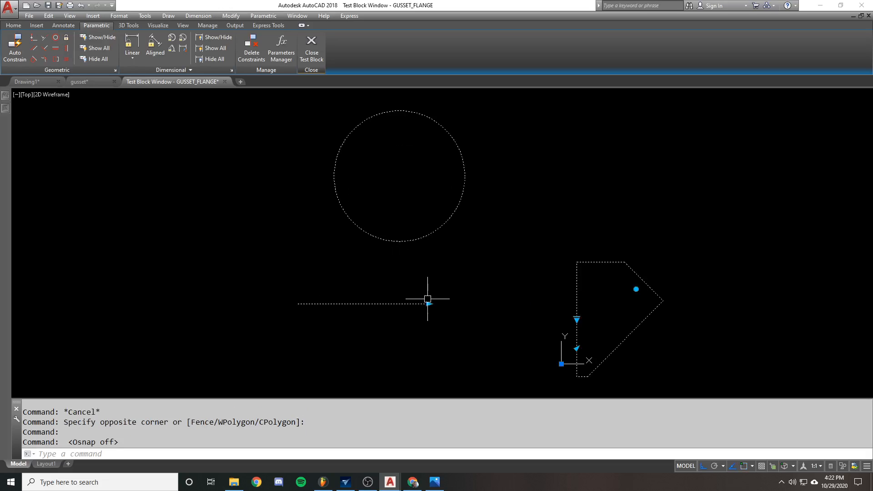
click(429, 304)
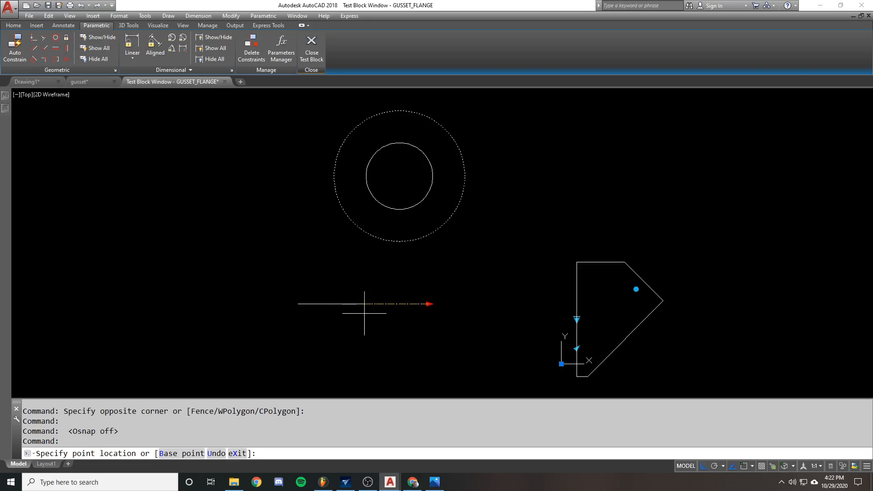
key(Escape)
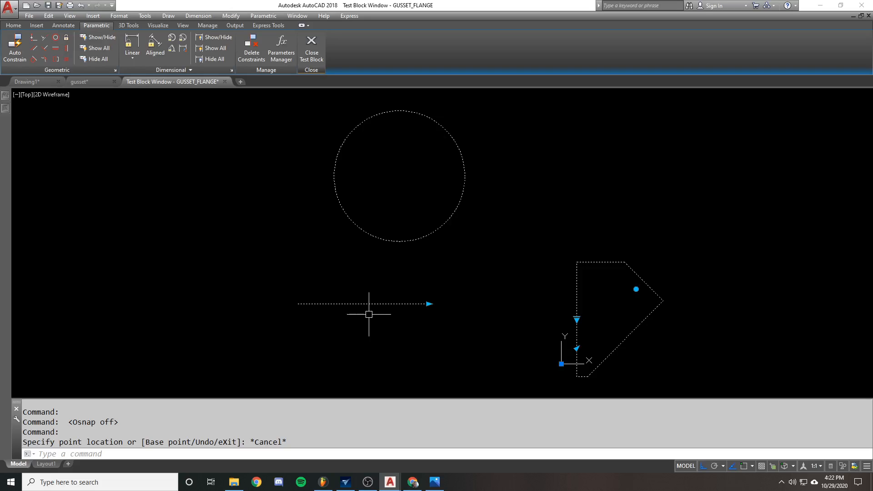
key(Escape)
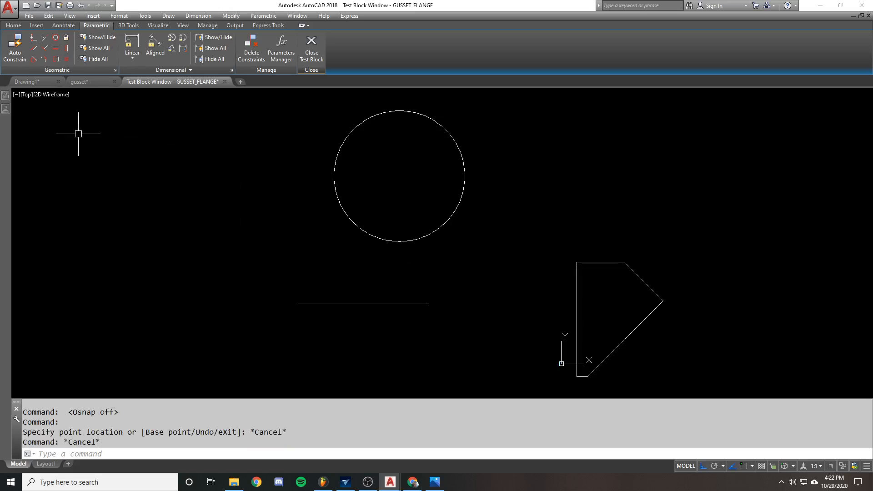
click(224, 82)
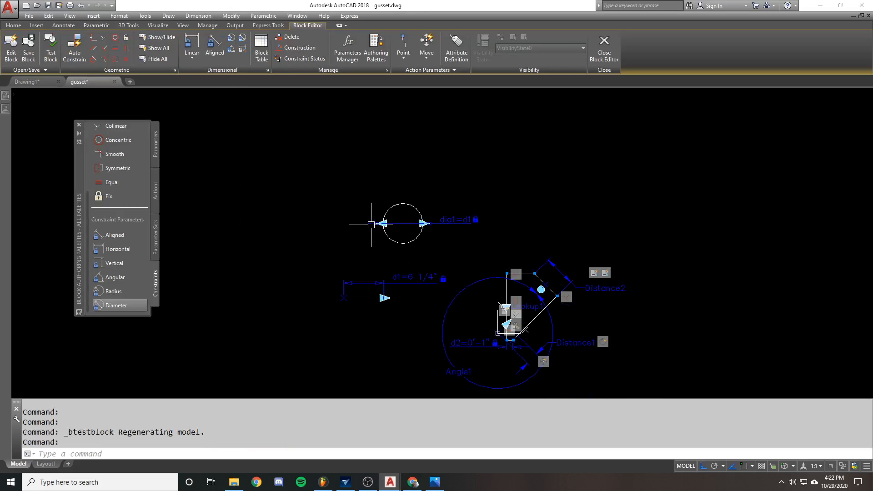
Copy the circle to three free spots, one above it and one on each side, with ortho mode off.
text(cc)
key(space)
click(408, 173)
scroll(378, 175, down, 2)
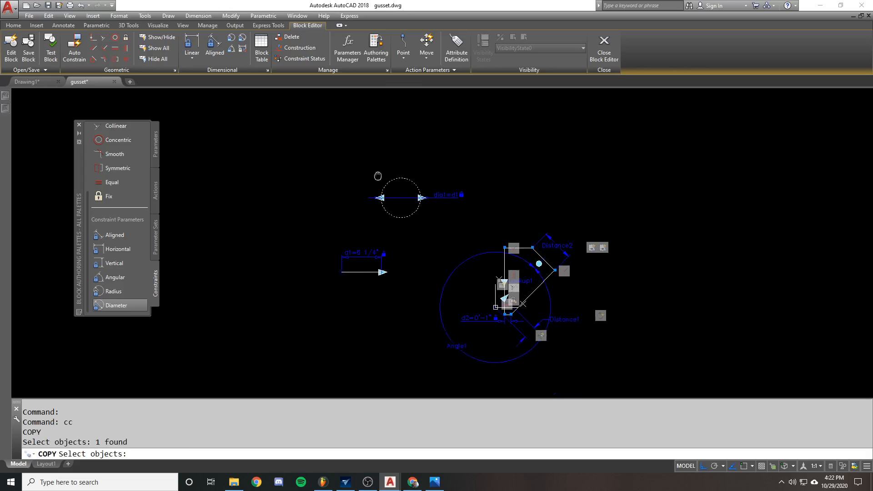
middle_drag(378, 175, 434, 217)
key(space)
key(F8)
click(563, 205)
click(448, 145)
click(565, 89)
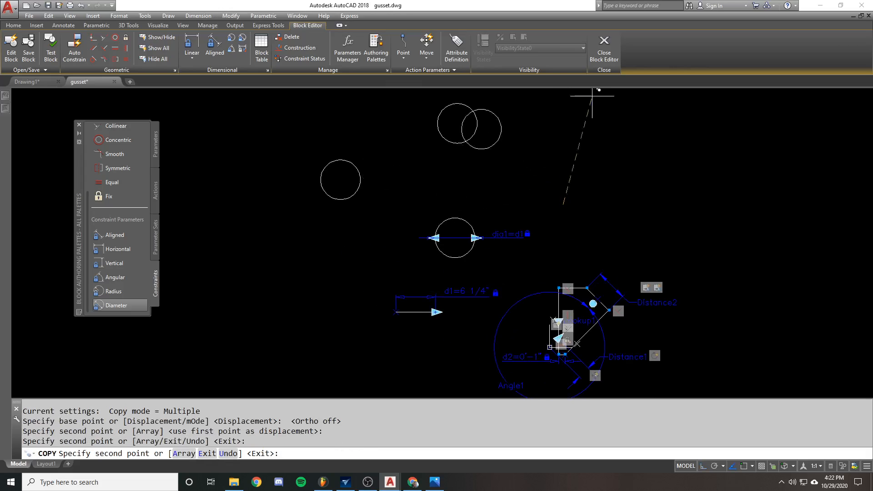
click(683, 131)
key(Return)
middle_drag(269, 168, 261, 207)
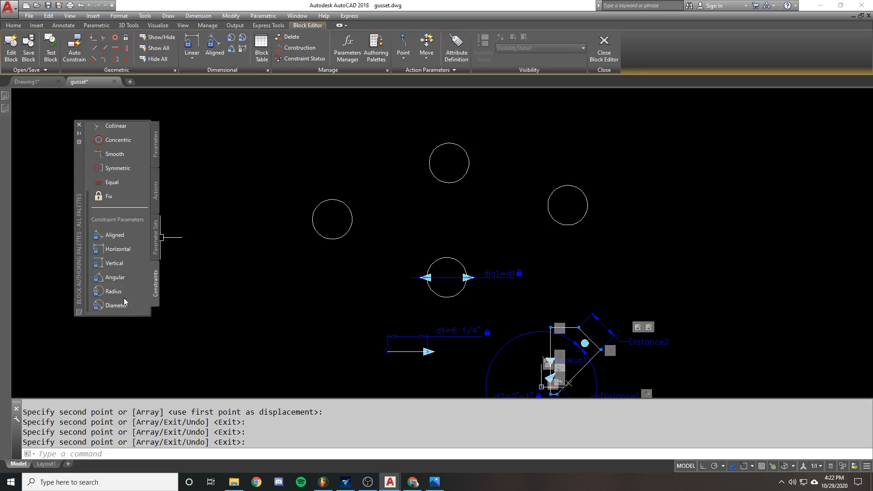
Add diameter constraint parameters to the leftmost circle and the topmost circle.
click(114, 308)
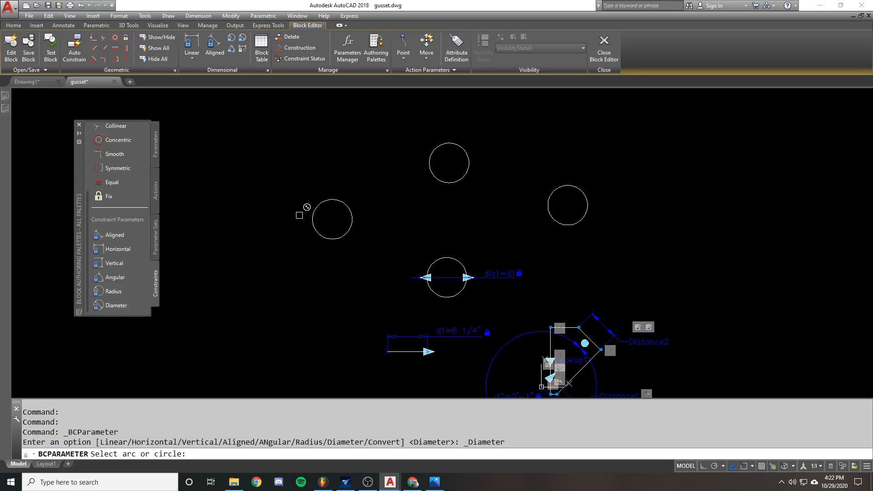
click(350, 216)
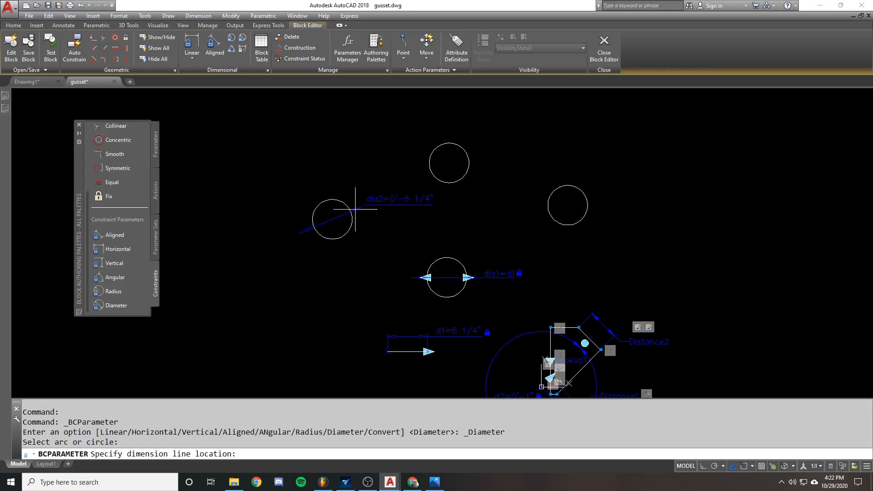
click(372, 219)
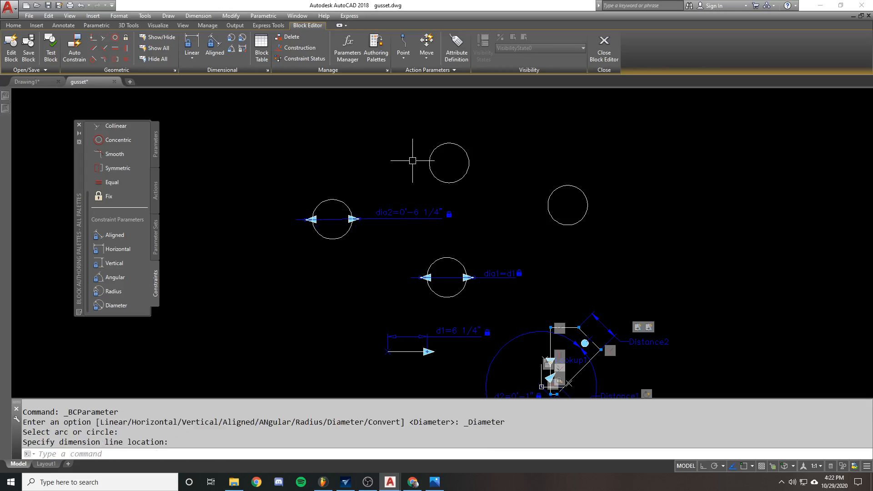
key(Return)
click(432, 155)
click(373, 168)
Add a diameter constraint parameter to the rightmost circle and set its expression to d1.
right_click(560, 190)
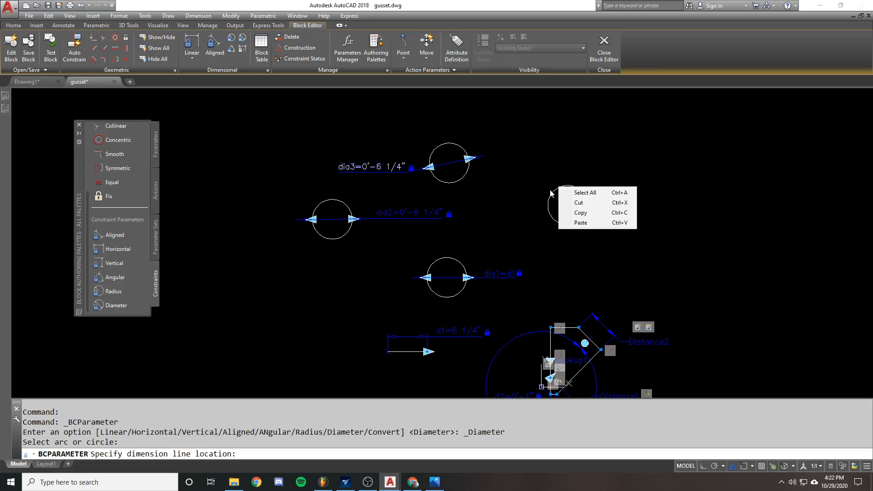
click(574, 191)
click(560, 187)
click(544, 180)
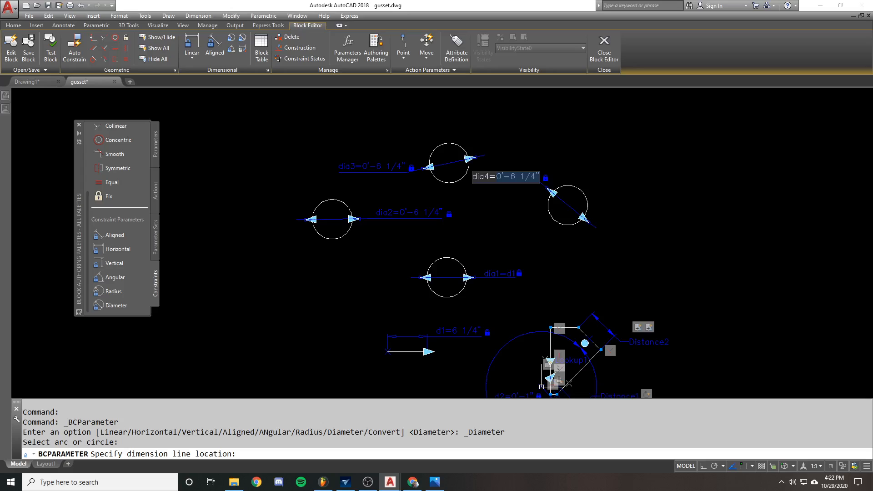
text(d1)
click(387, 170)
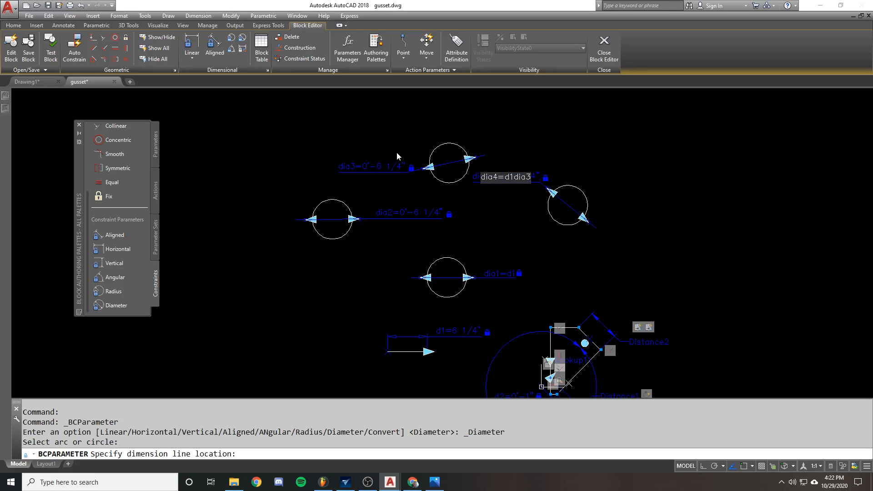
key(BackSpace)
key(BackSpace)
key(BackSpace)
key(Return)
key(Return)
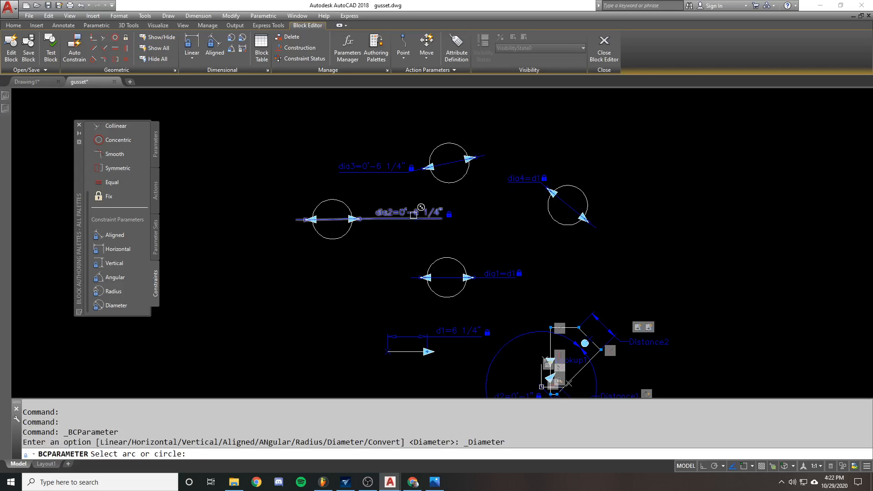
click(406, 214)
click(403, 212)
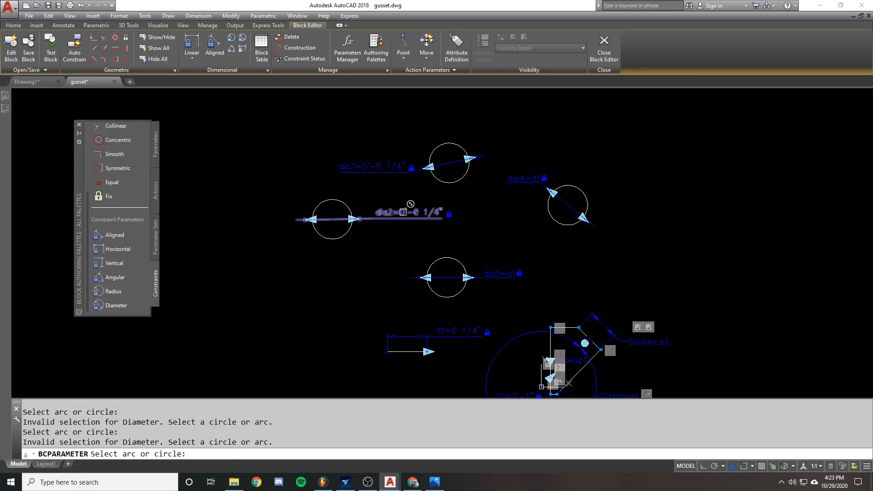
key(Escape)
Set the diameter expressions of the leftmost circle (dia2) and the topmost circle (dia3) to dia1.
double_click(403, 212)
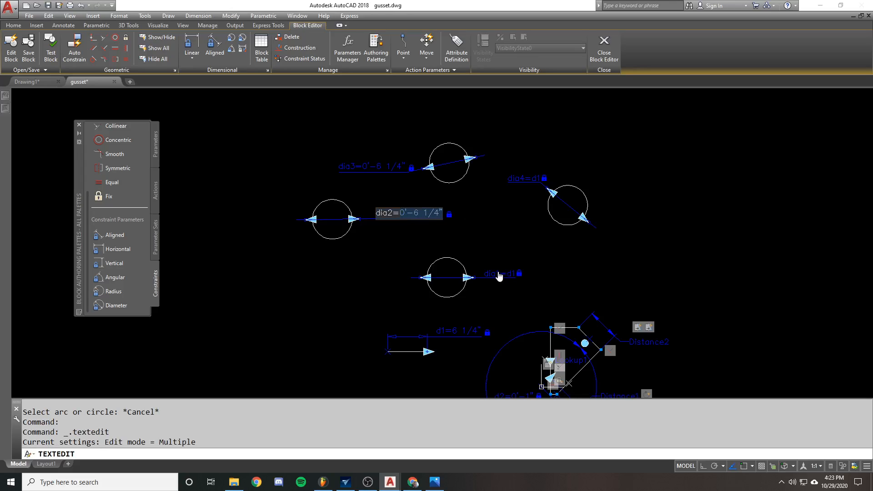
text(dia1)
key(Return)
key(Return)
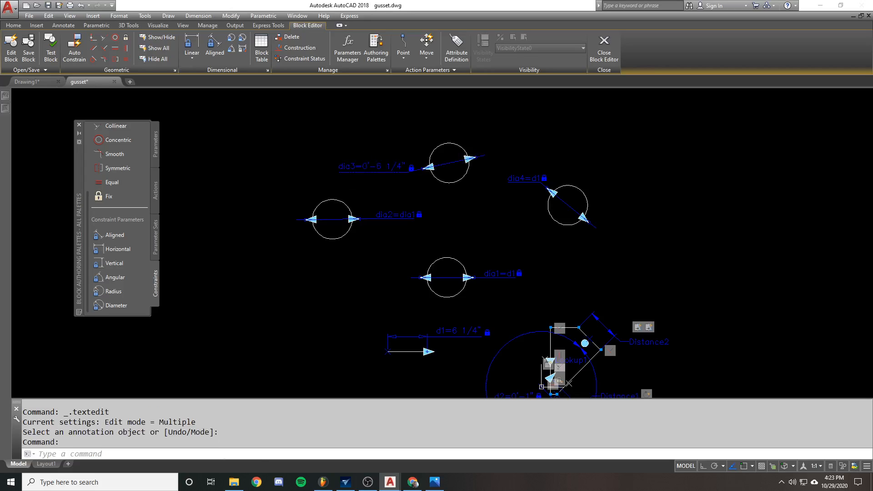
double_click(374, 168)
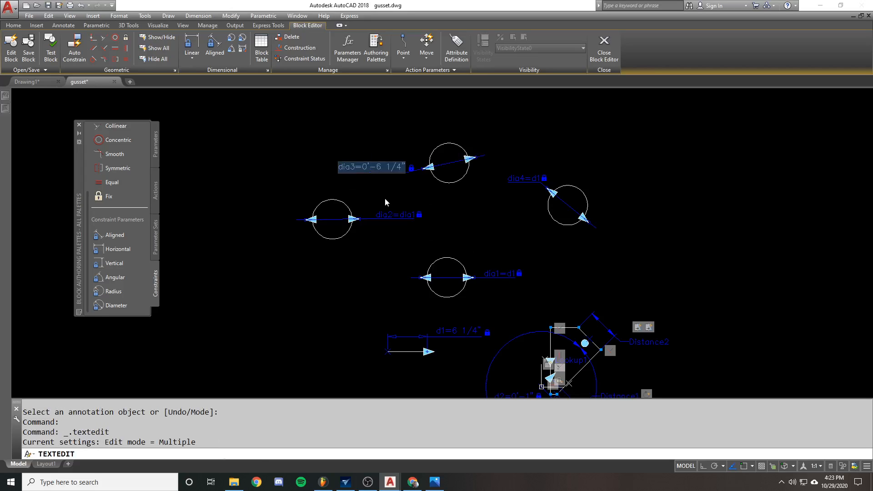
click(501, 275)
key(Return)
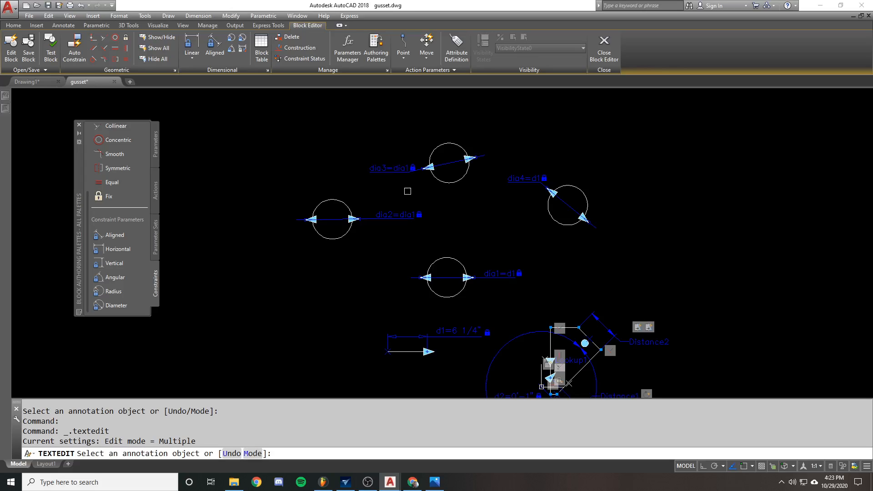
key(Return)
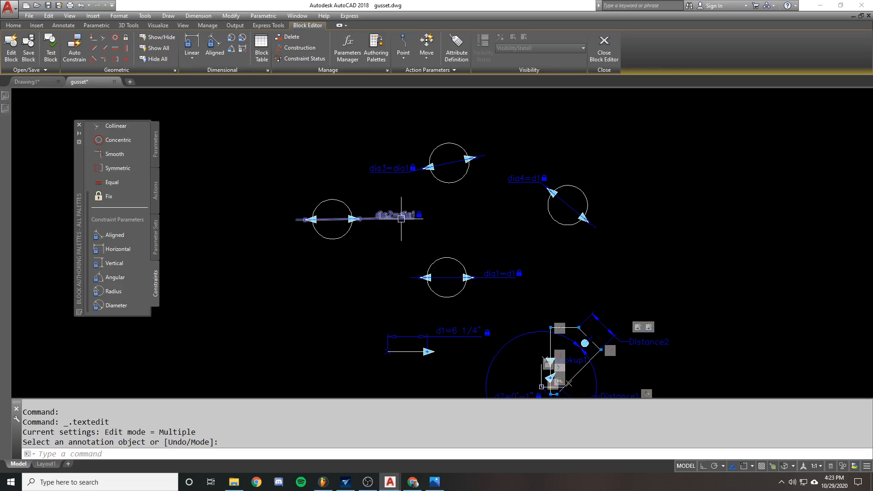
Set the dia2 and dia3 diameter expressions to the line's length parameter d1.
double_click(401, 219)
click(465, 331)
key(Return)
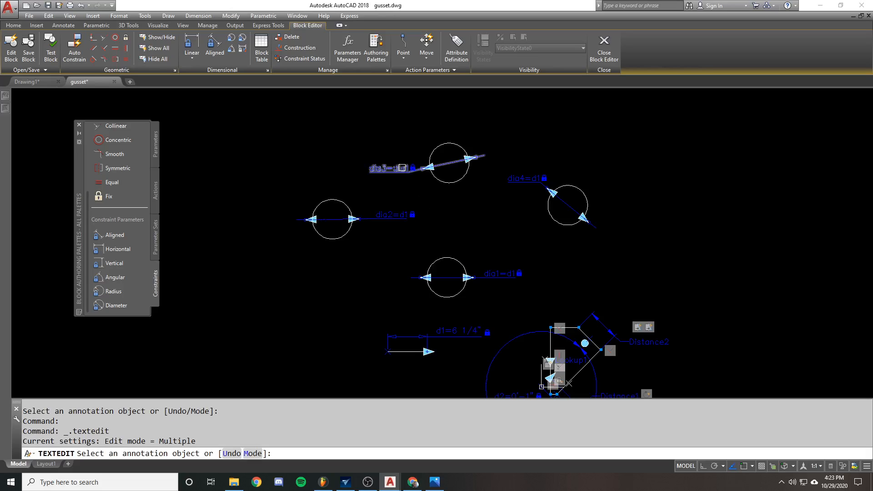
click(402, 168)
click(458, 332)
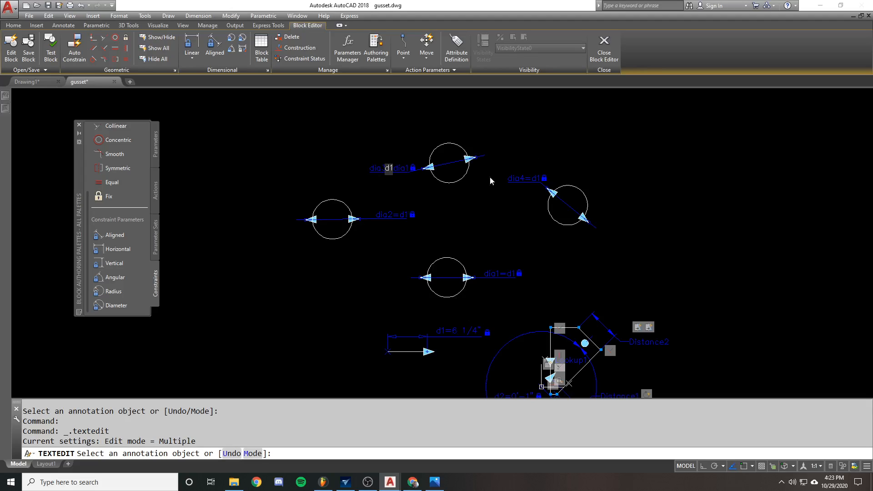
key(Return)
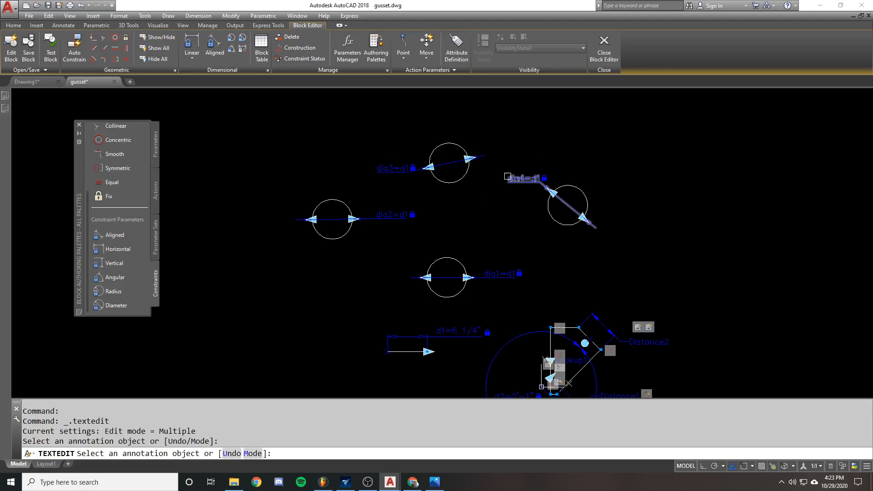
key(Escape)
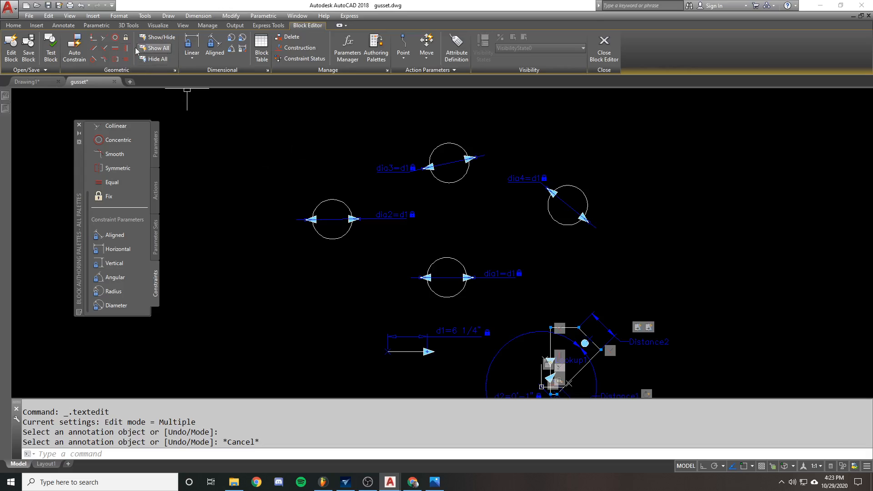
Open the block with the four circles in a test window and select it.
click(51, 52)
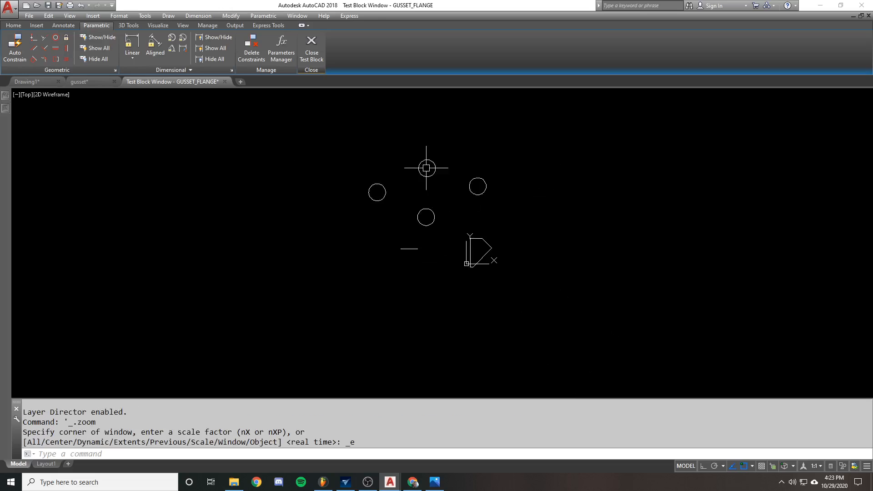
key(ctrl+a)
scroll(415, 248, up, 3)
scroll(409, 253, down, 1)
middle_drag(410, 254, 408, 289)
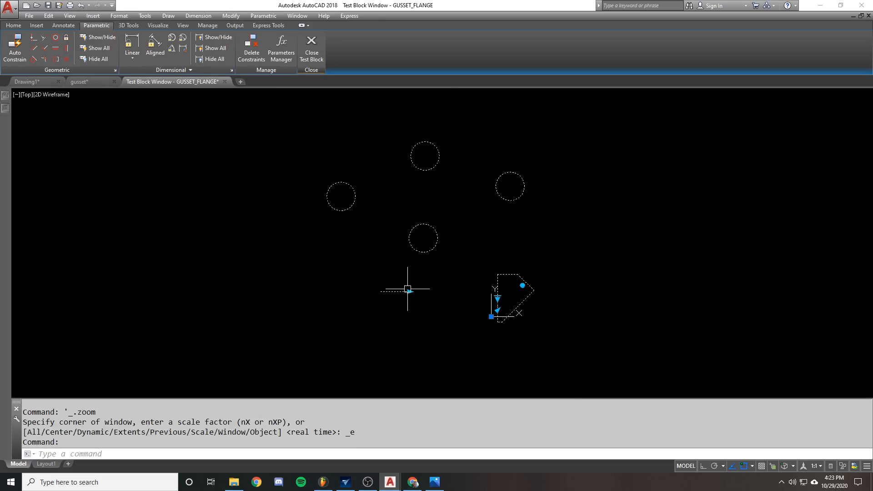
Lengthen the line by its end grip to test whether all four circles follow it.
click(409, 292)
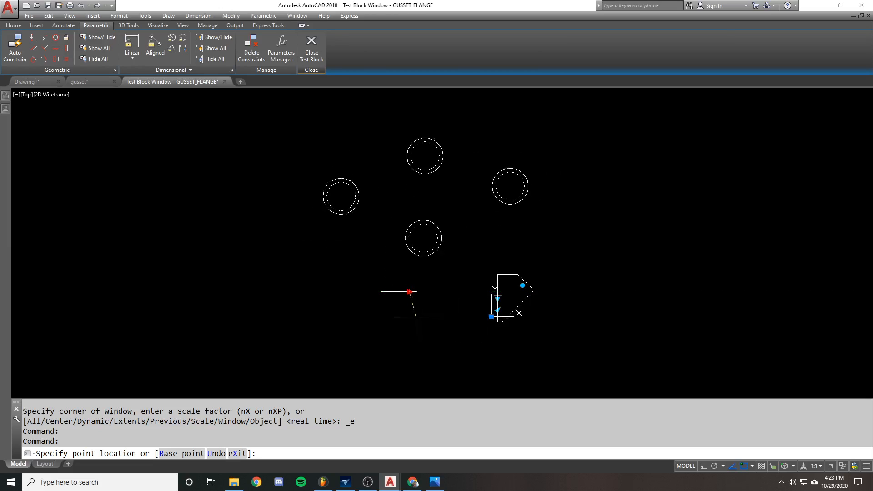
click(449, 310)
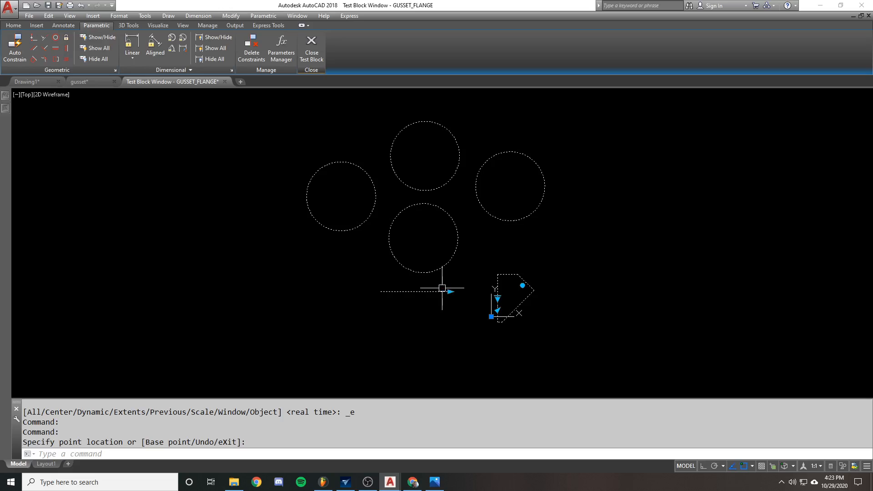
click(450, 291)
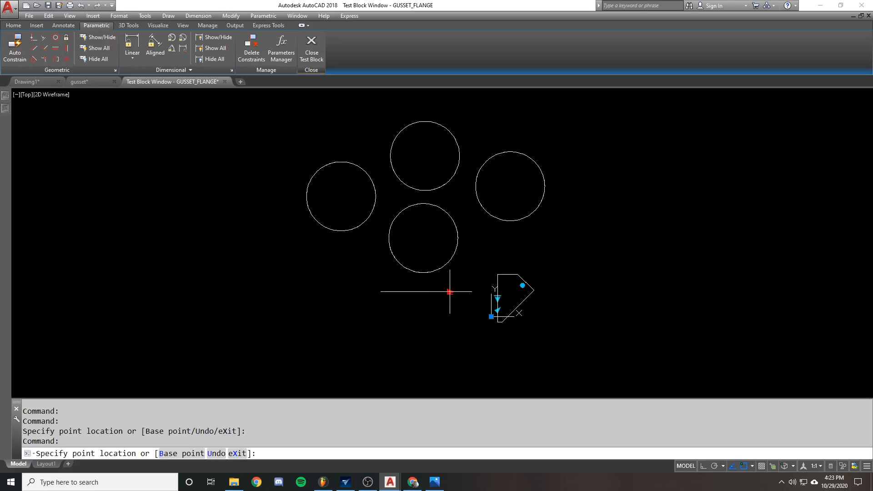
key(Escape)
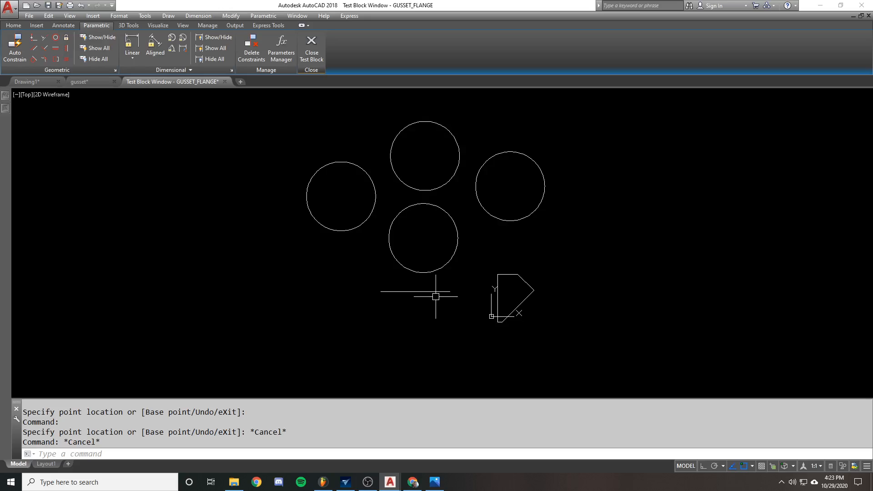
key(Escape)
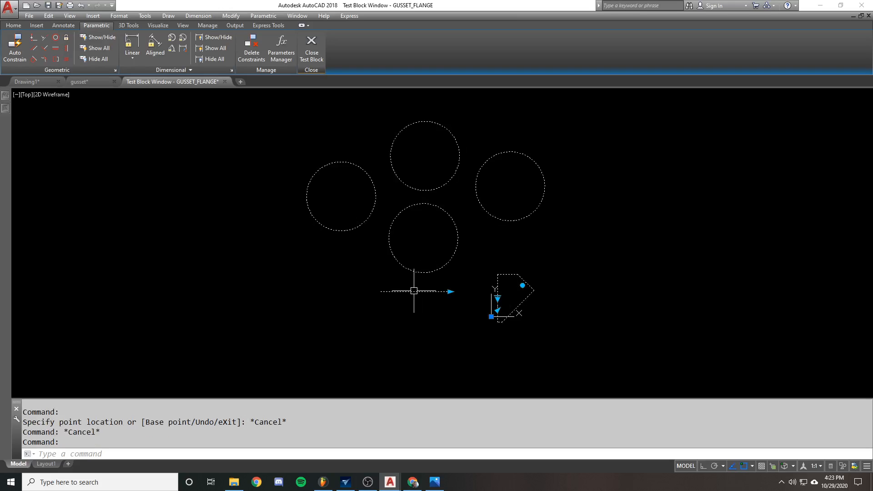
mouse_move(91, 80)
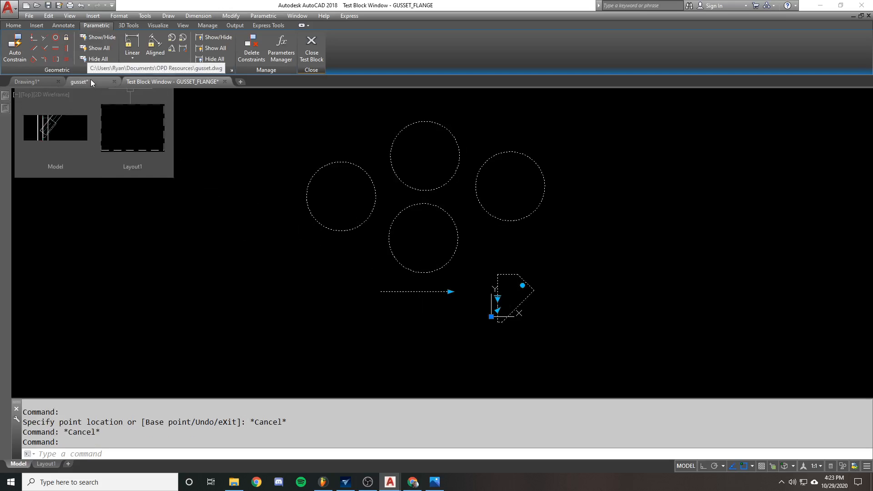
key(Escape)
key(Escape)
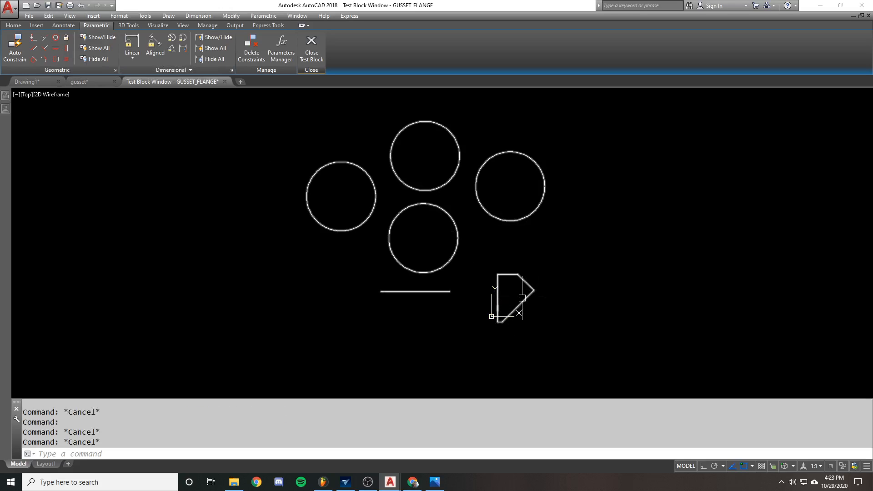
scroll(432, 292, up, 3)
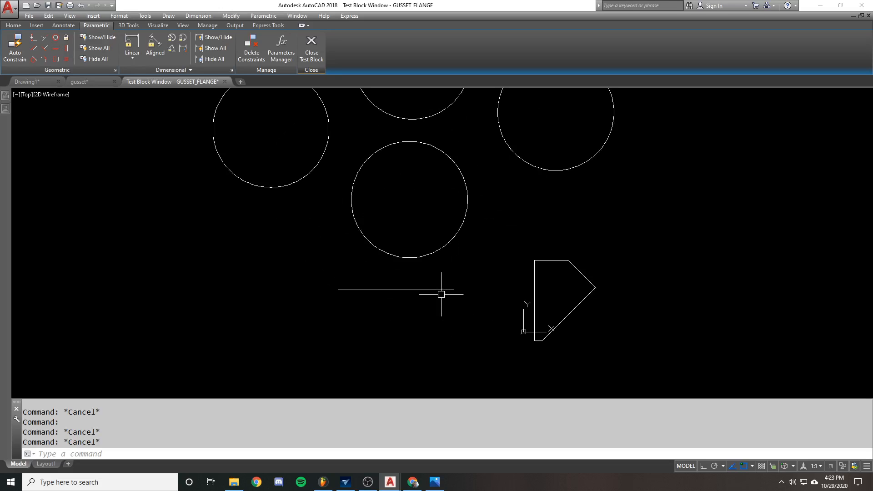
scroll(409, 286, down, 2)
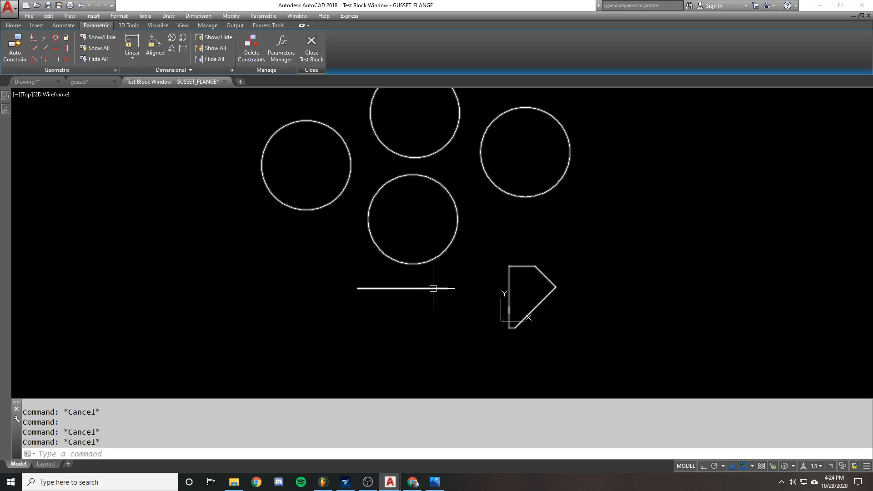
Shorten the test block's line by its end grip to check the four circles, and reselect the block.
key(ctrl+a)
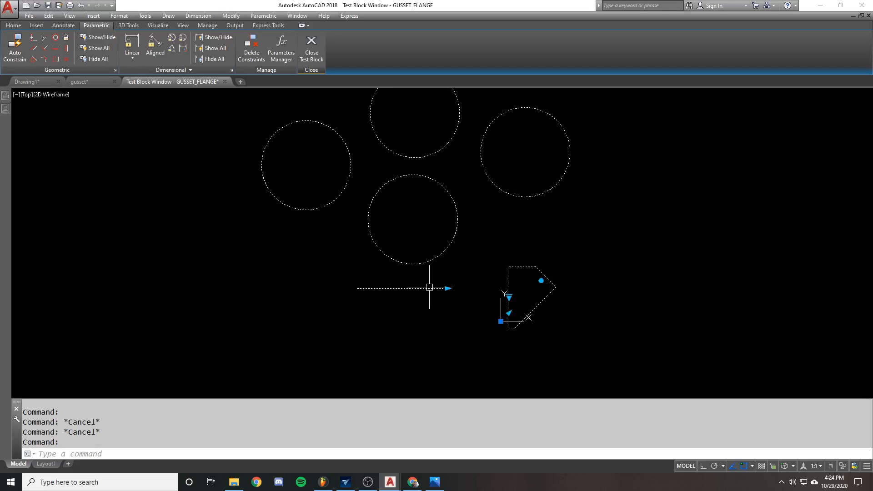
click(449, 288)
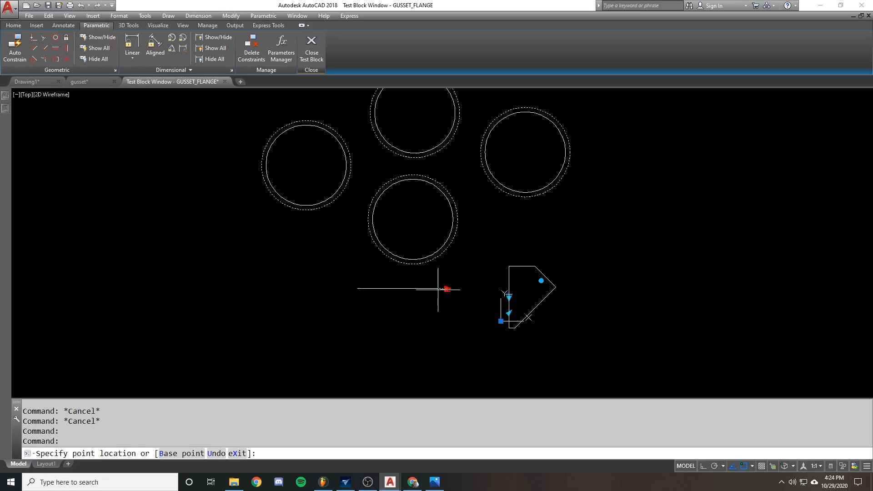
click(382, 304)
key(Escape)
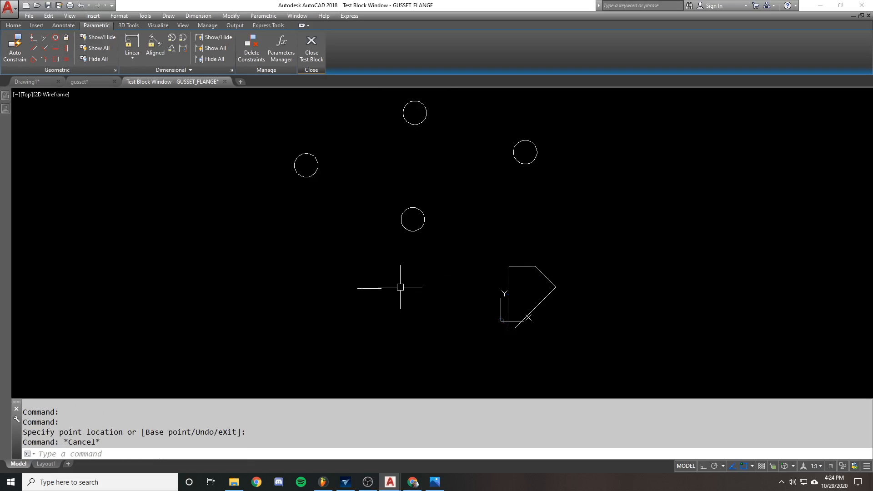
click(394, 294)
click(375, 279)
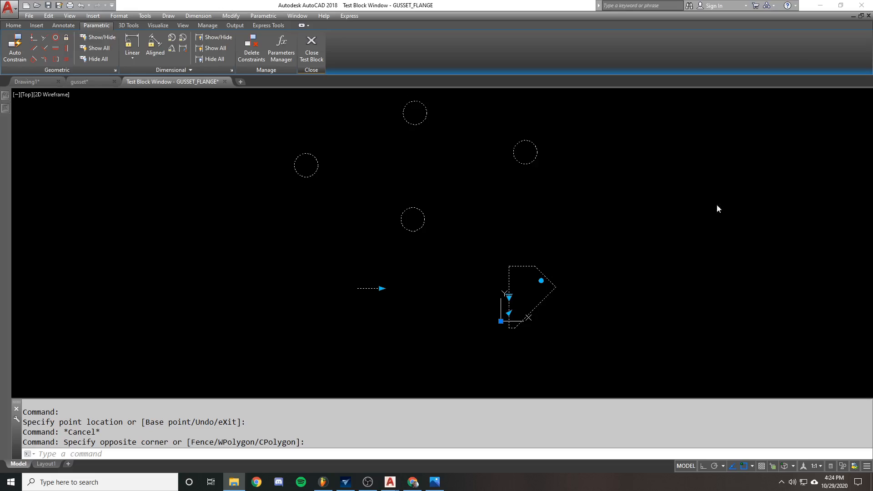
Close the test window, exit the Block Editor saving the gusset block changes, and switch to the END PLATE drawing.
click(225, 81)
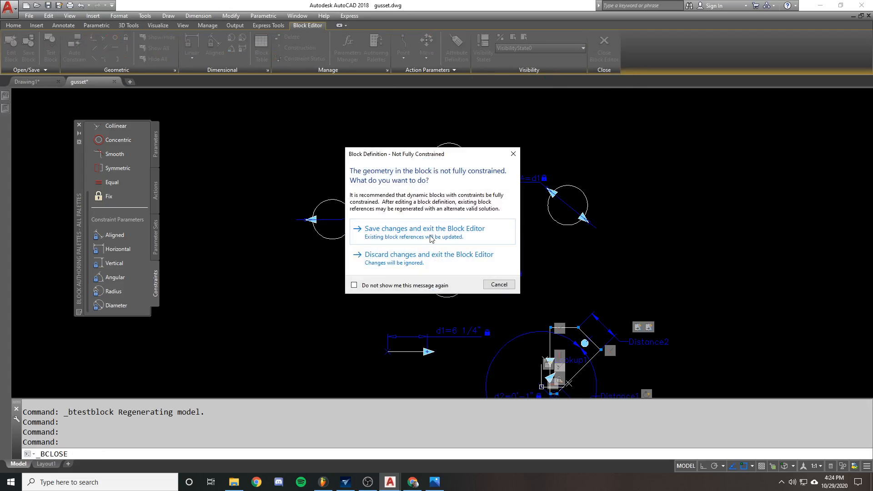
click(431, 237)
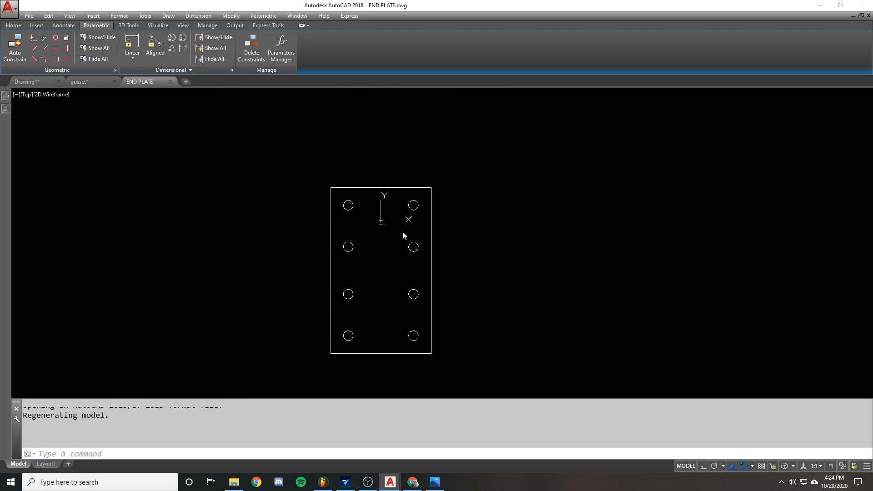
click(402, 258)
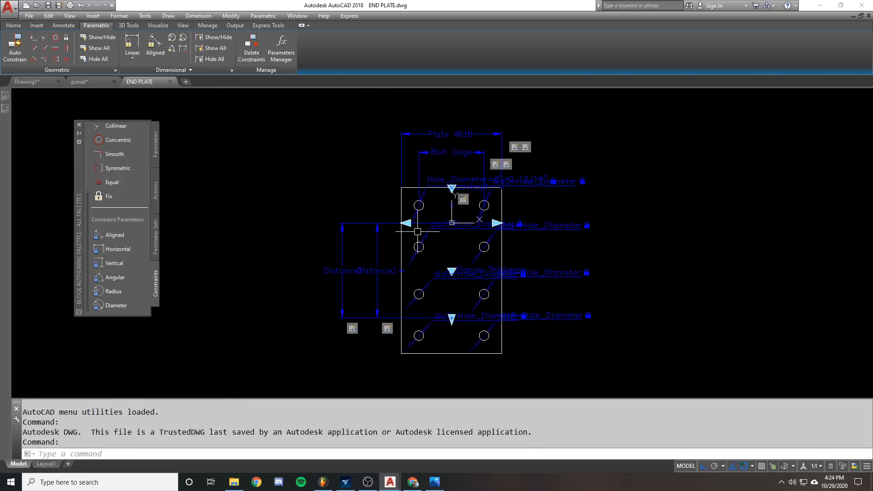
Examine the Hole_Diameter parameter and the linked diameter expressions on the plate's eight bolt holes.
scroll(452, 213, up, 2)
scroll(454, 207, down, 3)
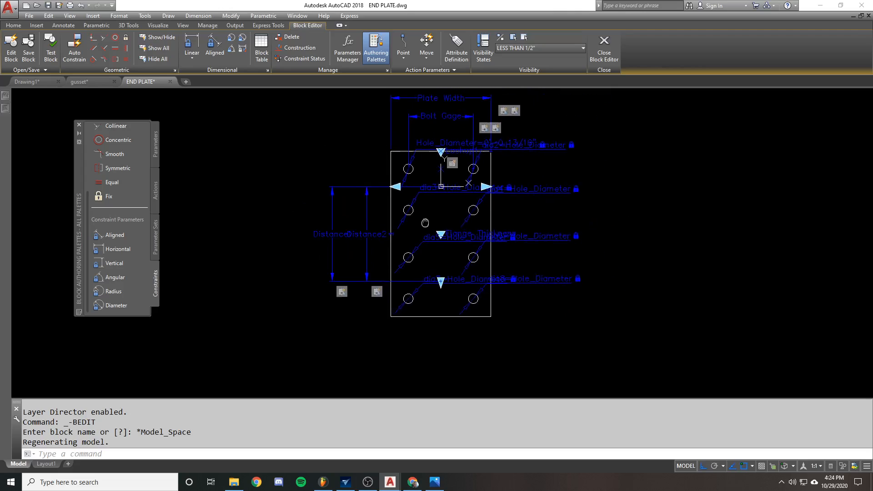
scroll(400, 220, up, 2)
scroll(411, 222, down, 1)
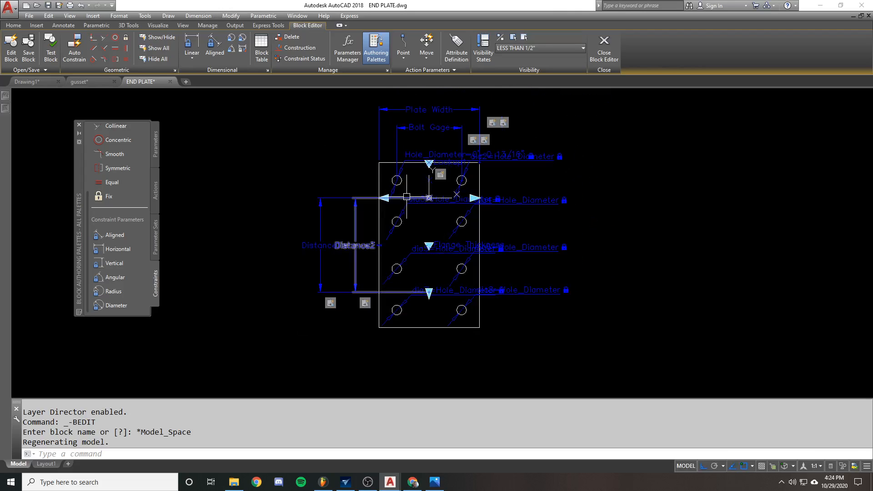
scroll(427, 175, up, 4)
scroll(410, 196, up, 2)
middle_drag(404, 190, 436, 203)
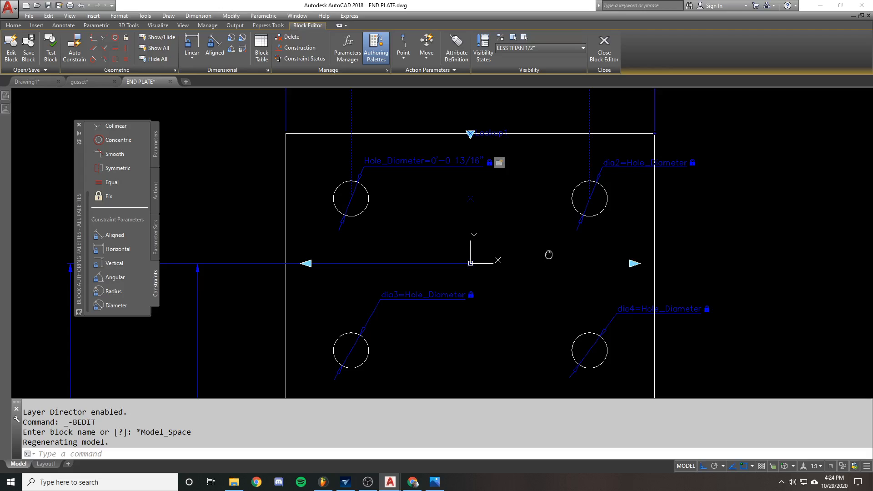
middle_drag(549, 255, 551, 249)
middle_drag(541, 283, 571, 133)
mouse_move(439, 326)
middle_down()
mouse_move(425, 240)
mouse_move(440, 132)
middle_up()
scroll(569, 304, down, 3)
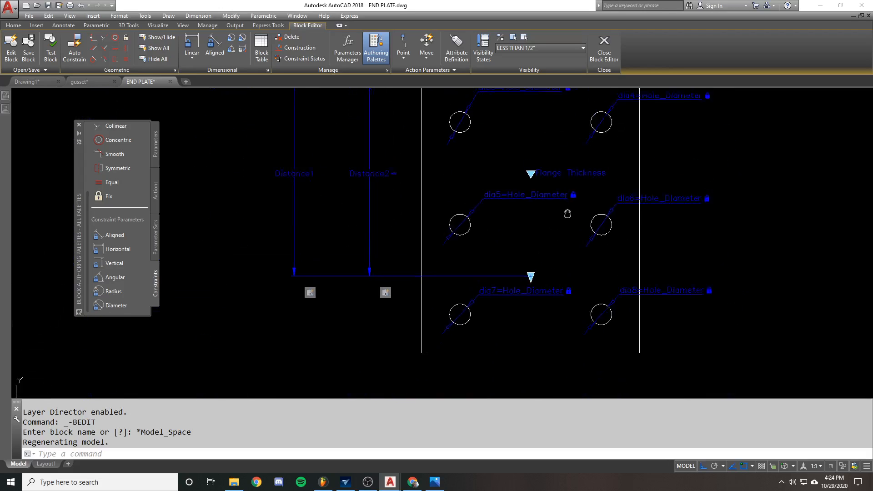
middle_drag(567, 214, 548, 318)
middle_drag(572, 194, 569, 231)
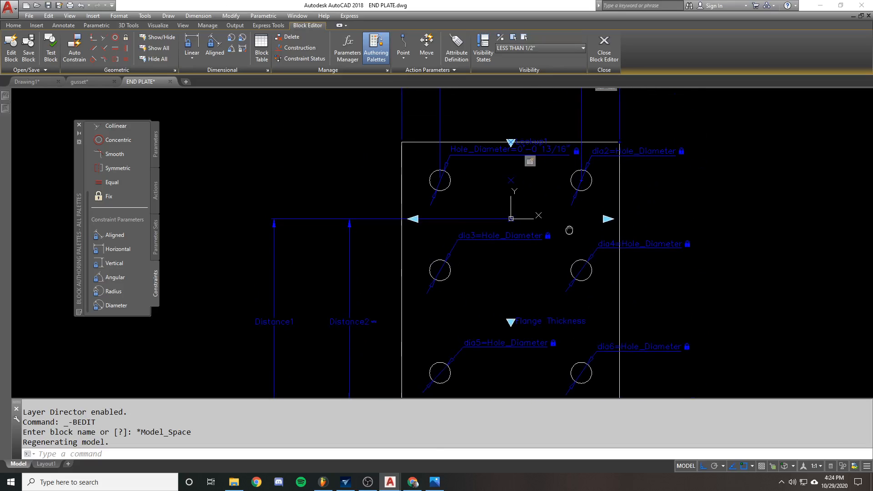
scroll(521, 167, up, 3)
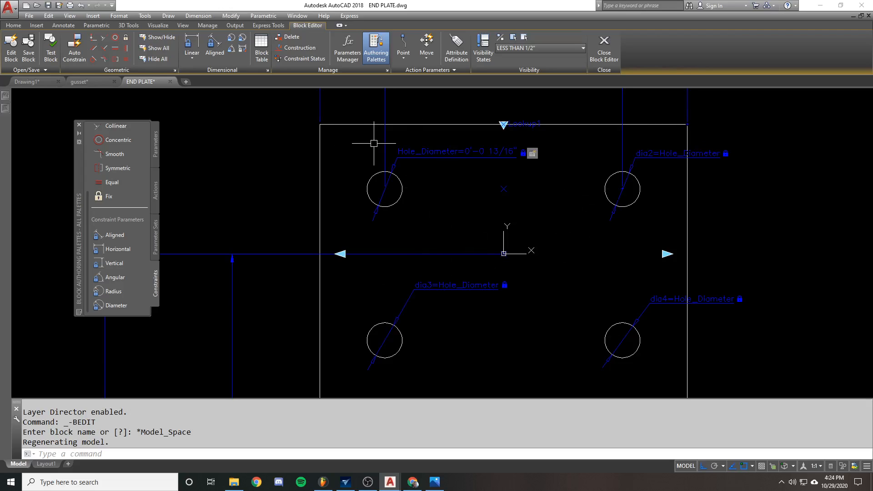
Close the END PLATE block discarding its changes, and reopen it in the Block Editor.
click(171, 82)
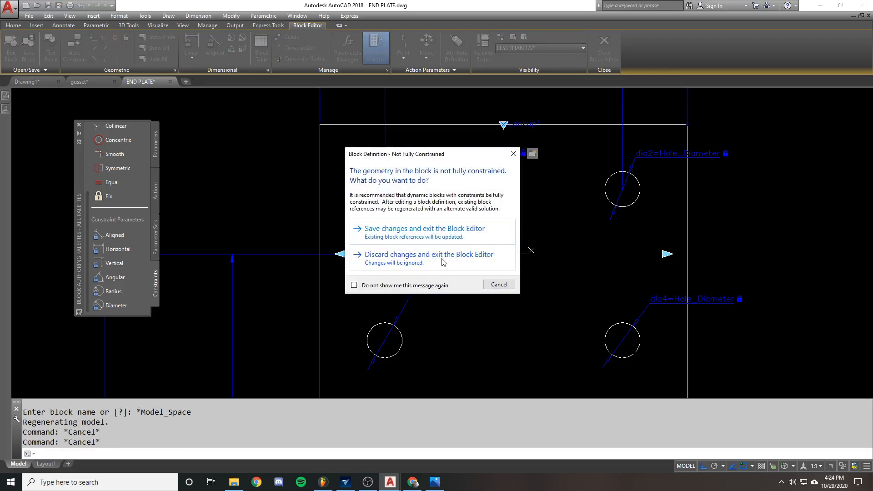
click(428, 258)
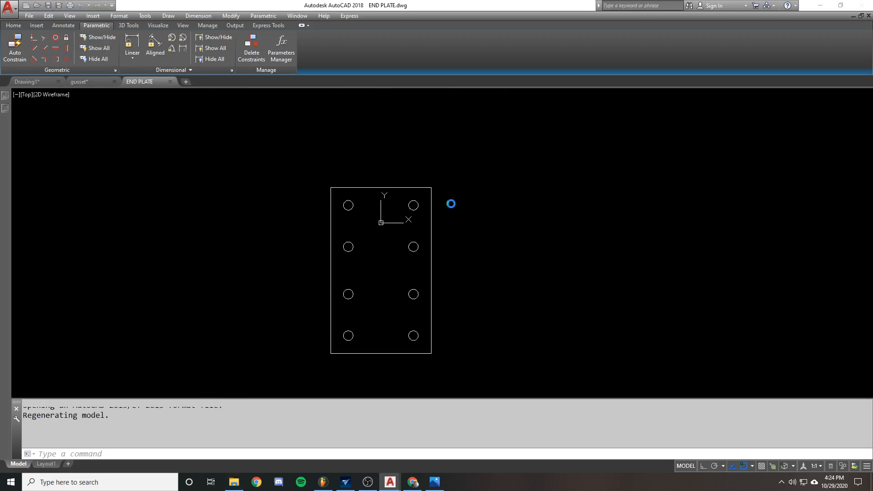
click(402, 258)
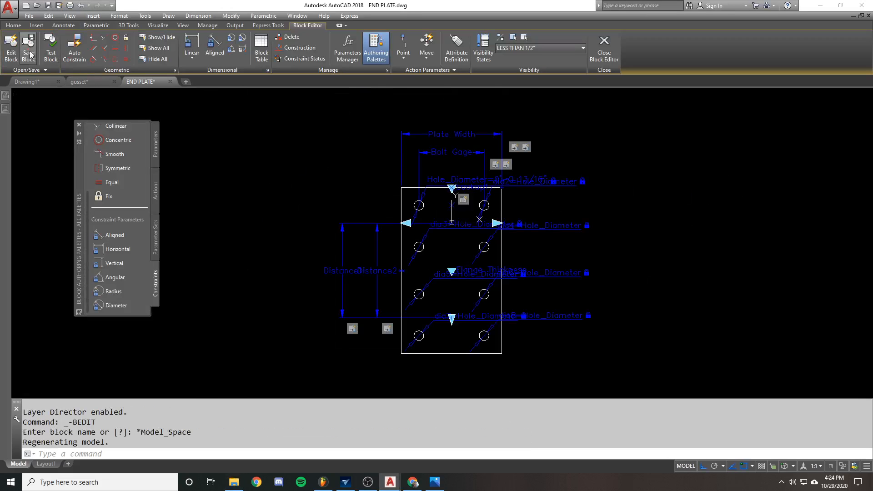
Open the END PLATE block in a test window, select it and display its Hole_Diameter property.
click(50, 50)
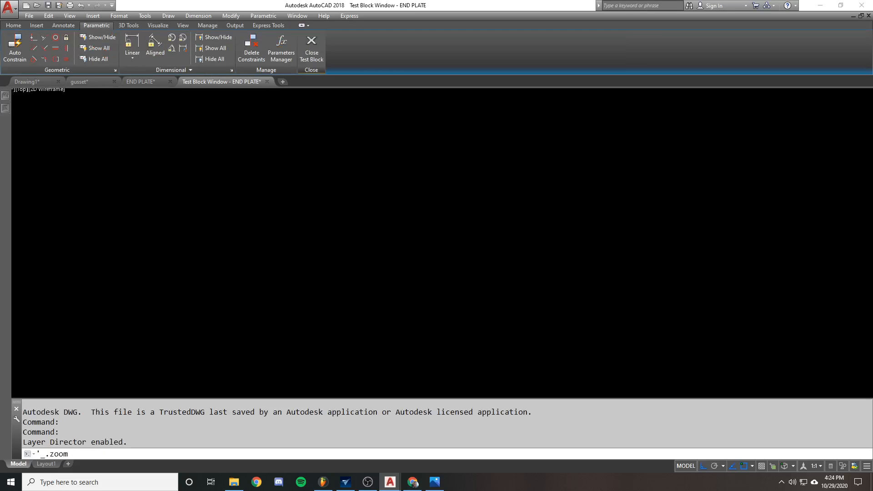
scroll(403, 243, down, 5)
click(433, 233)
click(380, 229)
key(ctrl+1)
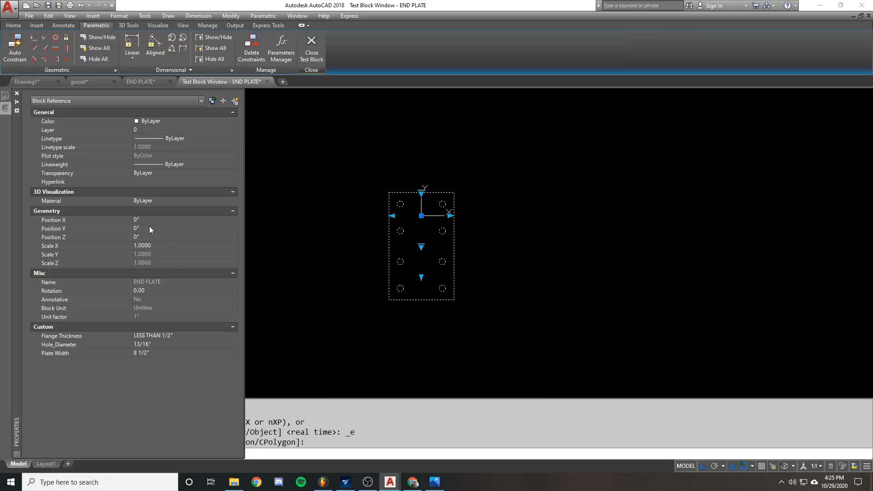
click(61, 344)
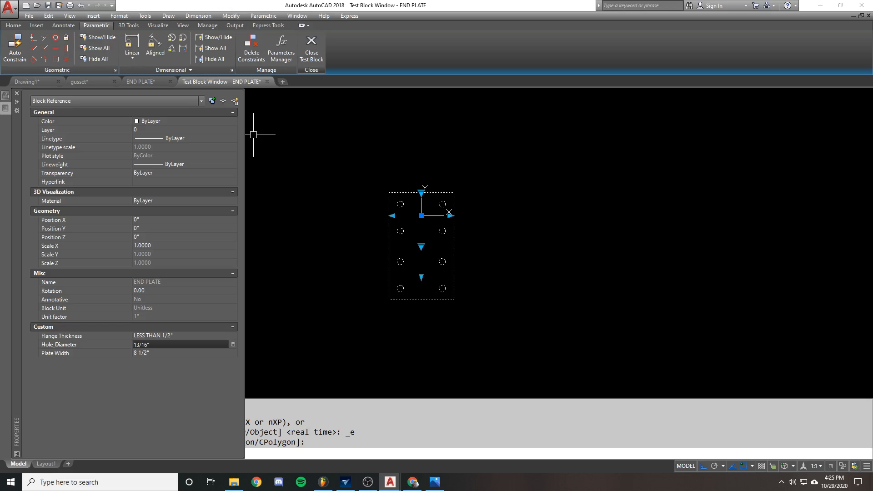
Reselect the test plate and set its Hole_Diameter property to 1" to test all eight holes.
key(Escape)
scroll(409, 216, up, 2)
click(436, 206)
click(429, 171)
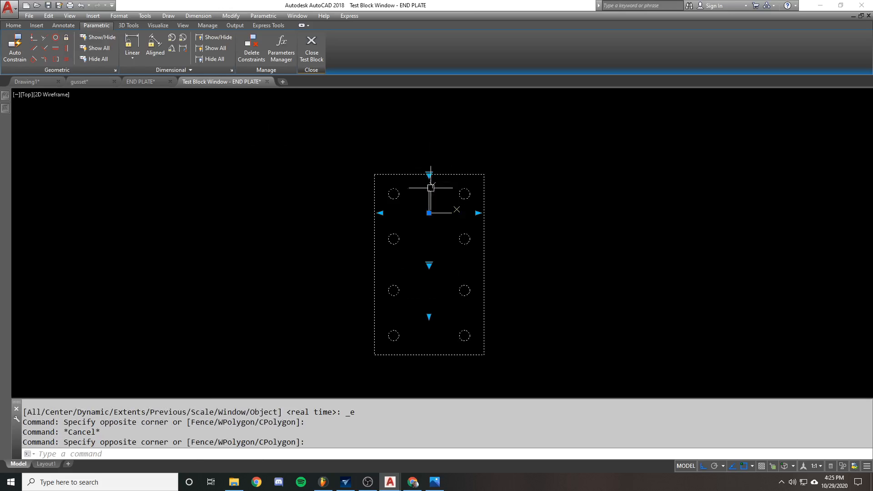
scroll(431, 188, up, 1)
mouse_move(4, 108)
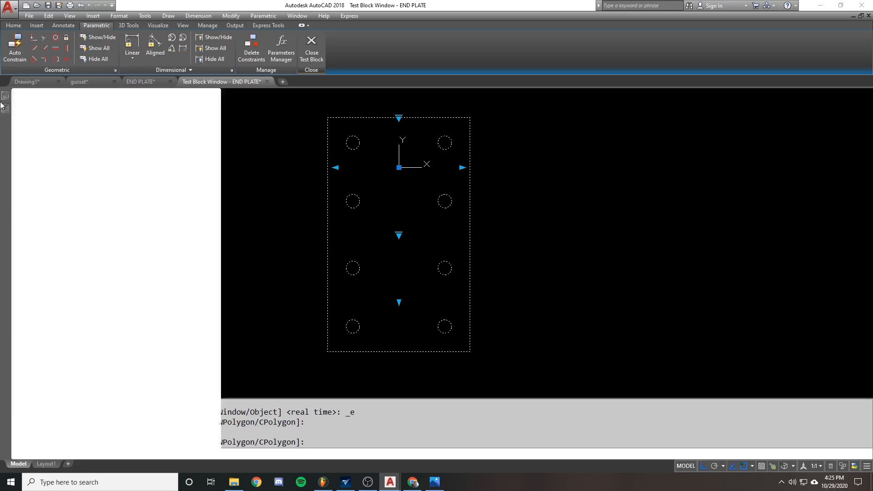
click(160, 345)
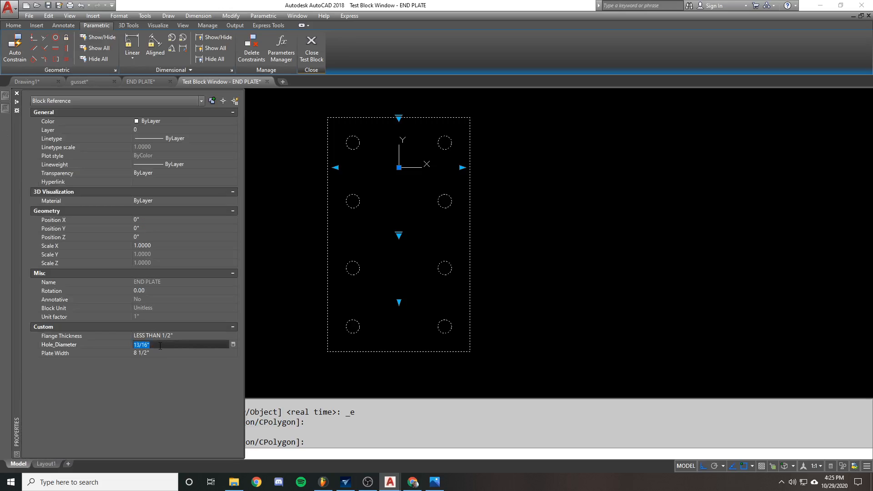
text(1)
key(Return)
Try a Hole_Diameter of 1 1/2" on the test plate, and return it to 1".
click(160, 346)
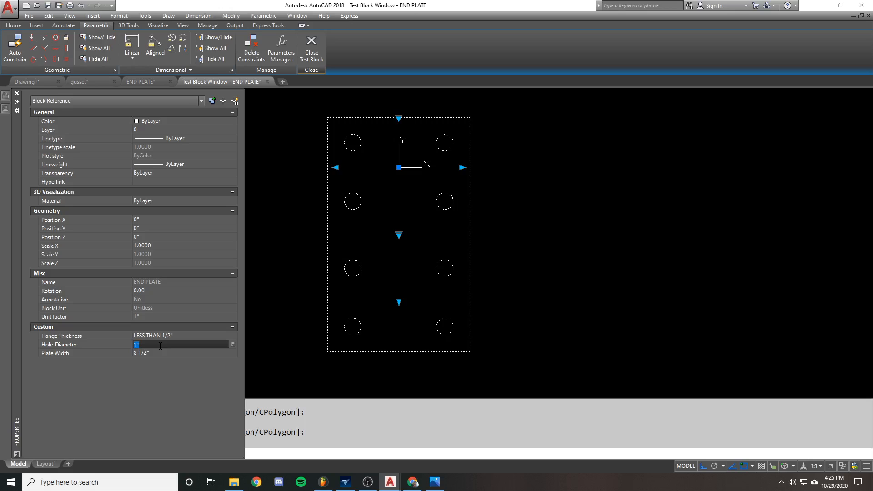
key(Return)
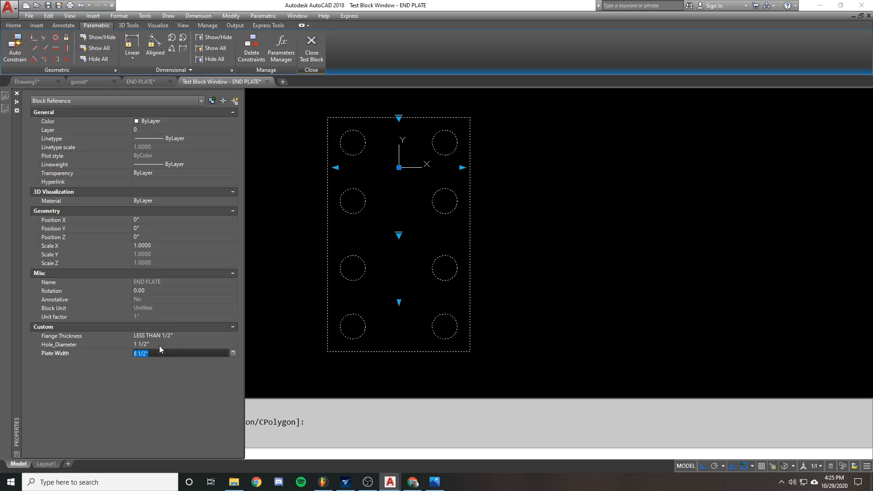
click(159, 345)
text(1)
key(Return)
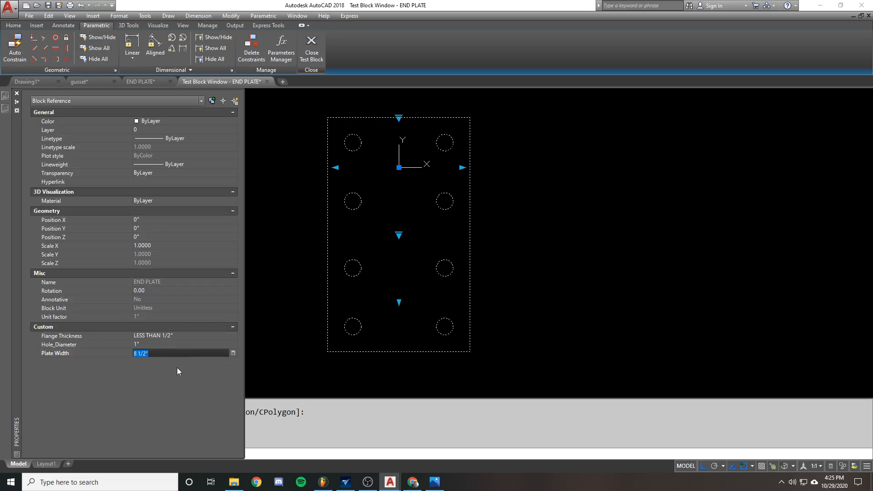
Switch the test plate's flange thickness state to 1/2" OR GREATER and back to LESS THAN 1/2".
click(184, 335)
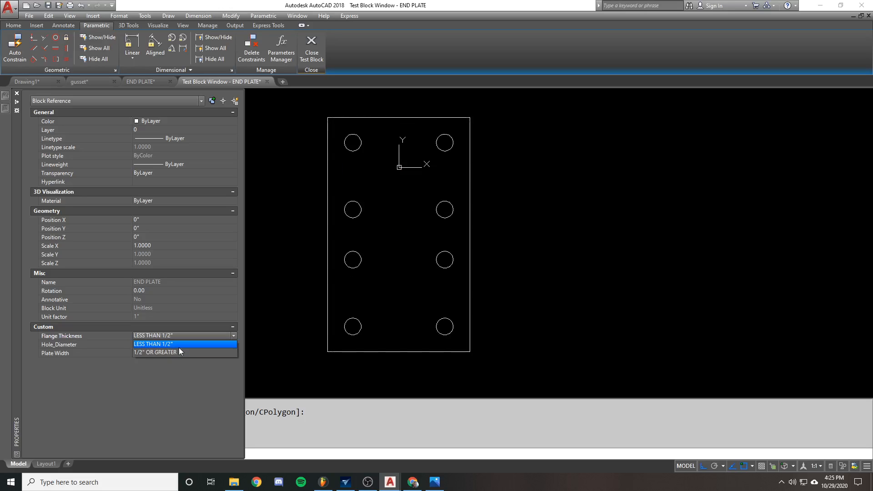
click(389, 238)
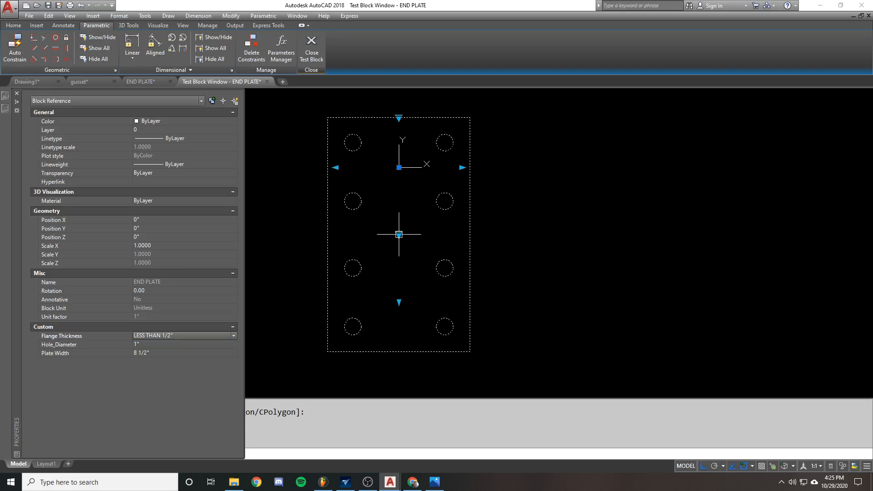
click(399, 234)
click(425, 248)
click(398, 235)
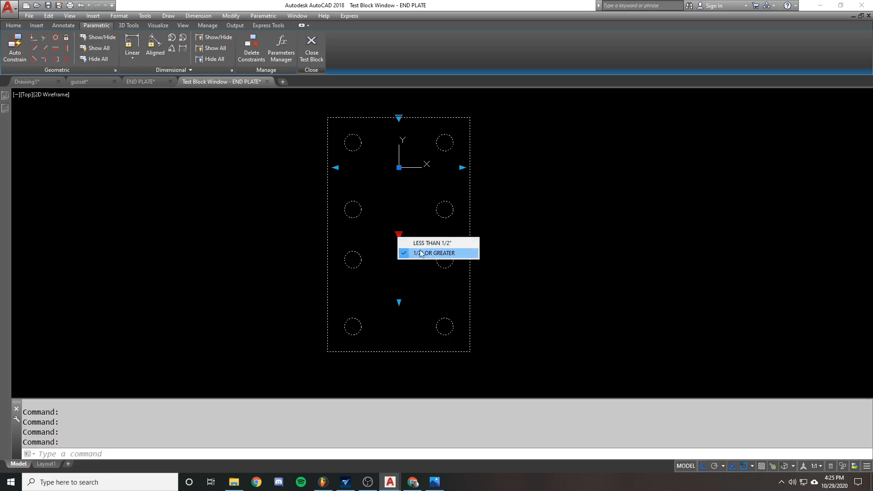
click(421, 253)
Lengthen the test plate downward by its lower stretch grip, and shorten it partway with the same grip.
click(399, 302)
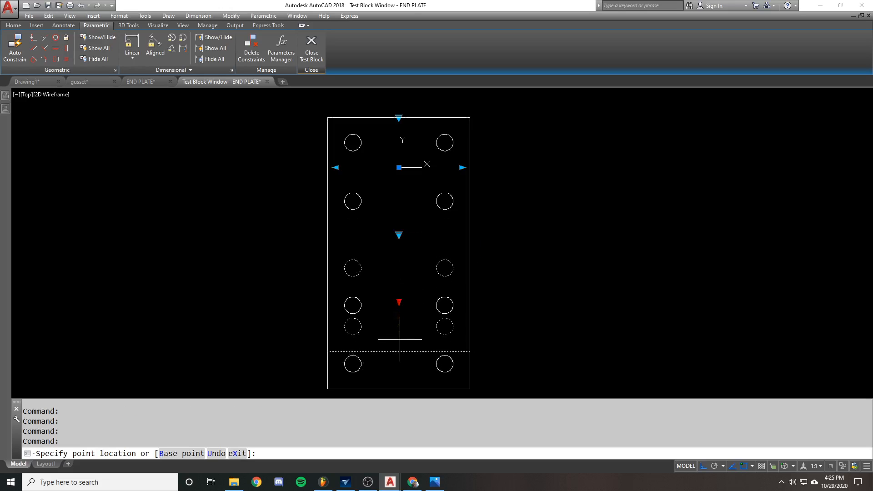
middle_drag(387, 298, 393, 246)
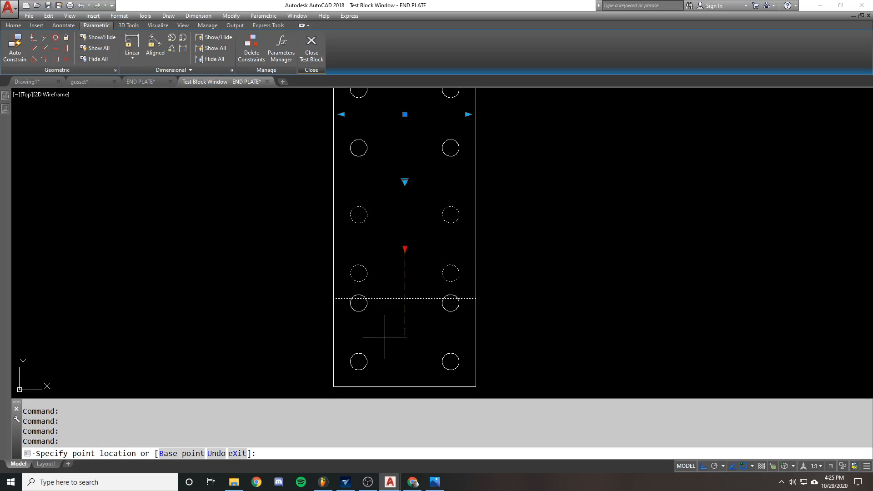
click(393, 316)
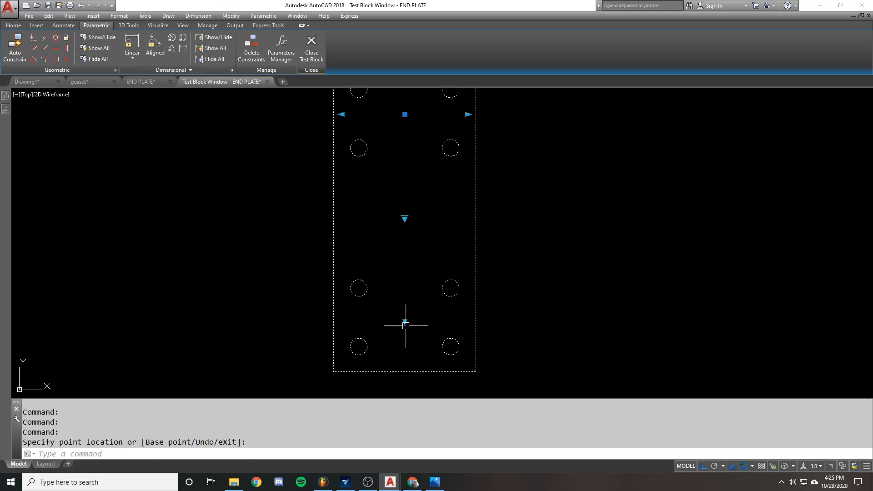
click(406, 323)
click(398, 282)
Widen the test plate symmetrically by its left width grip.
middle_drag(331, 105, 316, 187)
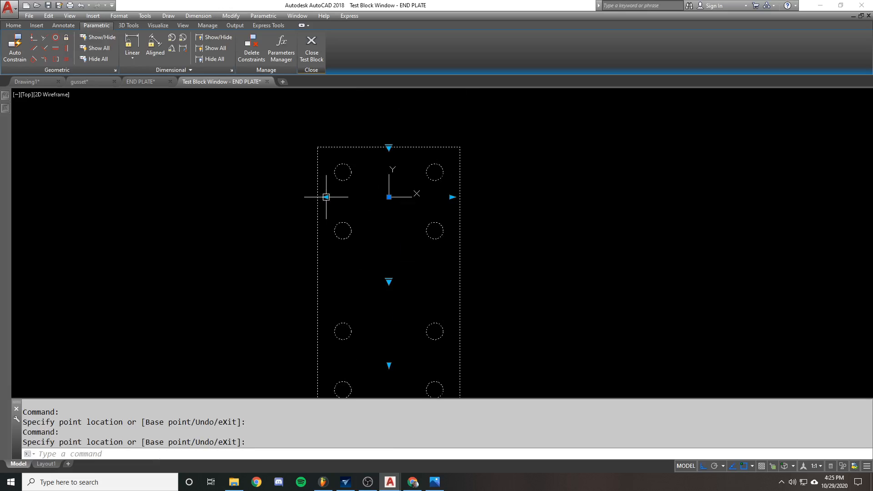
click(326, 196)
click(294, 197)
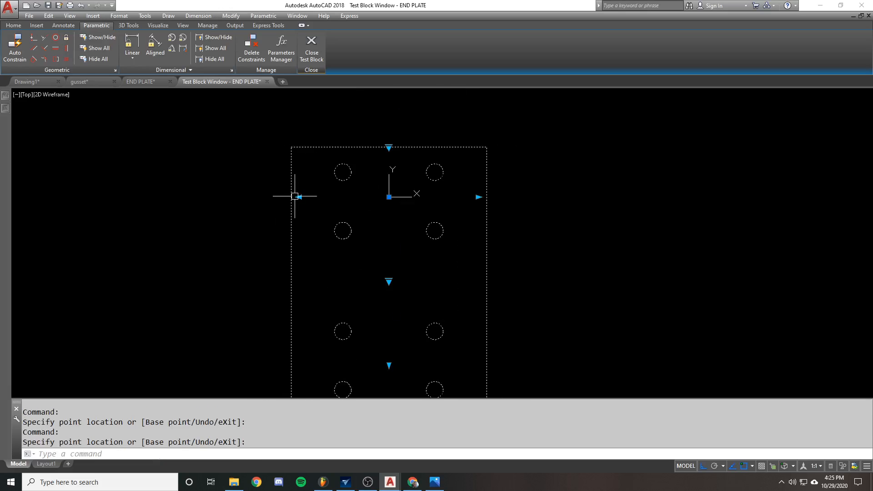
Cycle the test plate's bolt gage through 2 1/4", 2 3/4" and 3 1/2", ending on the 4" GAGE option.
click(389, 146)
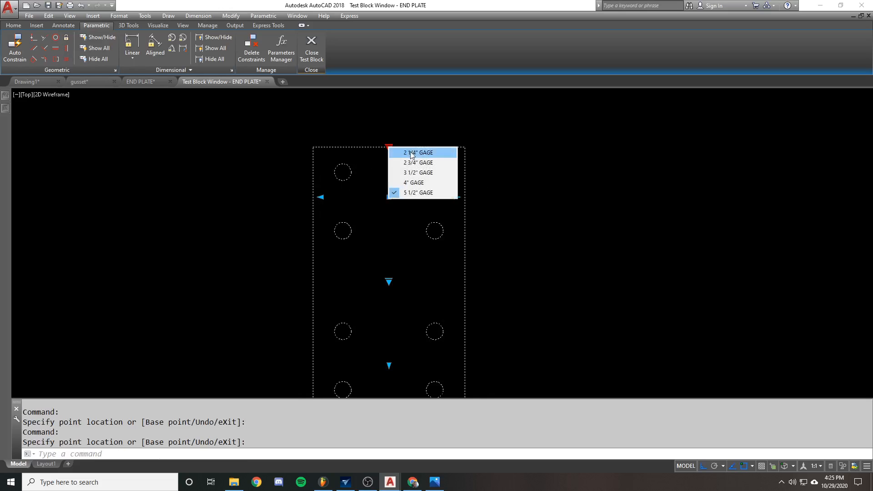
click(438, 153)
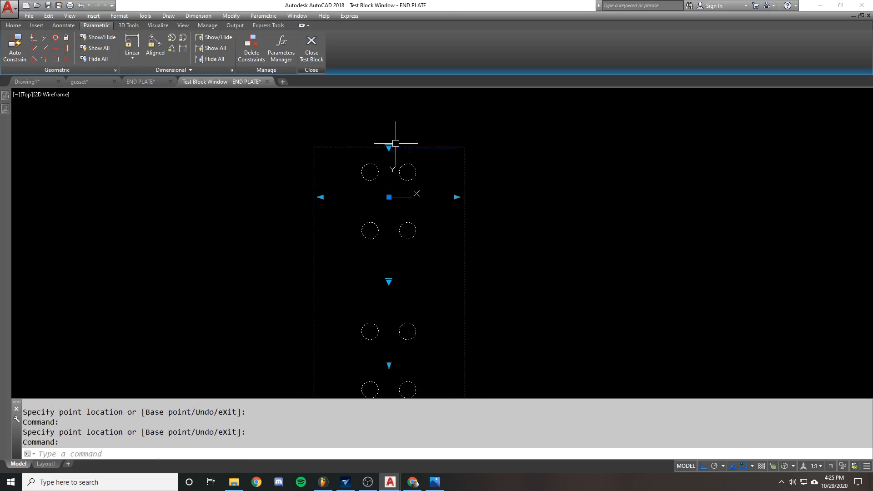
click(390, 147)
click(411, 161)
click(389, 147)
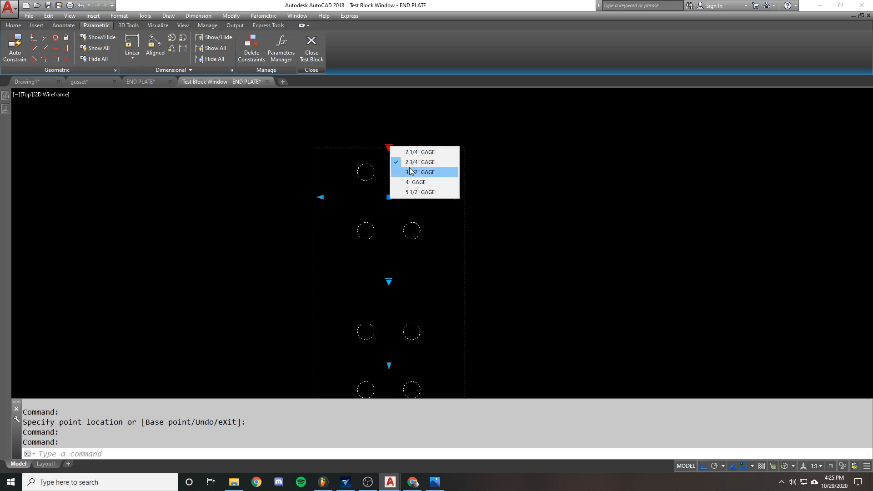
click(414, 171)
click(389, 147)
click(414, 183)
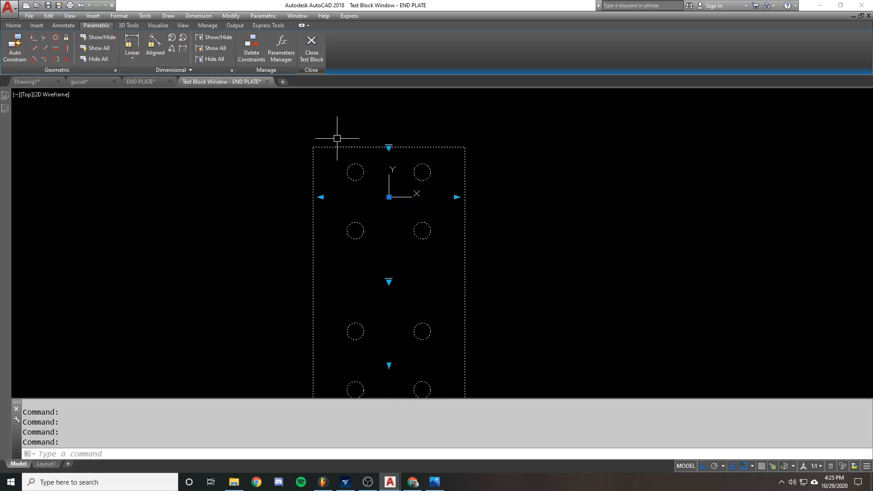
Close the test window and open the property lookup table of the plate's bolt gage lookup action.
key(Escape)
click(266, 82)
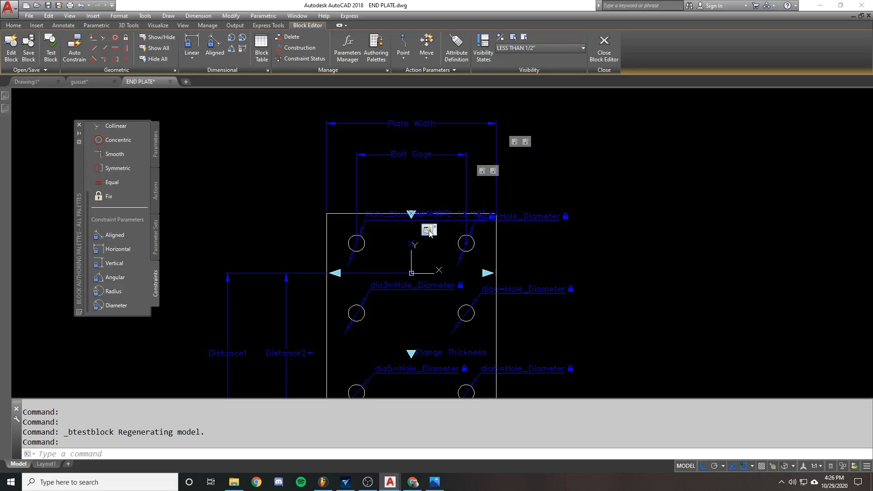
right_click(430, 234)
click(469, 263)
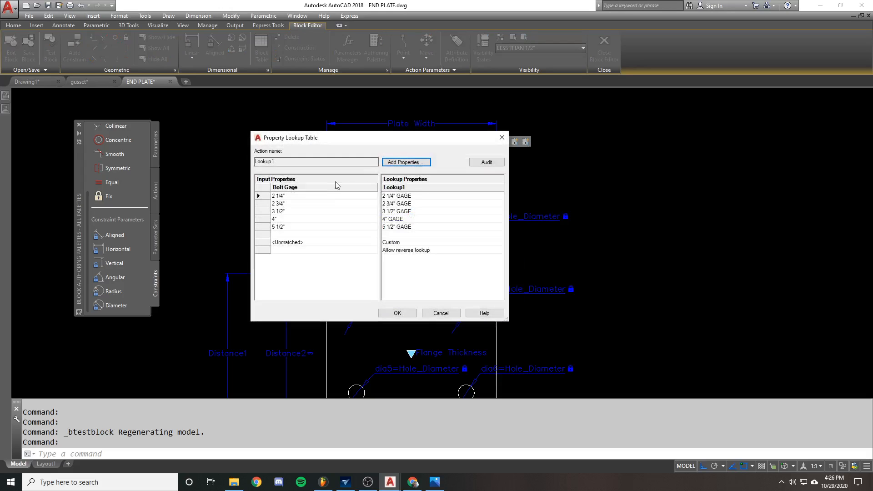
Examine the Bolt Gage input values and their matching lookup names, and leave the table without changes.
key(Down)
key(Down)
key(Down)
key(Down)
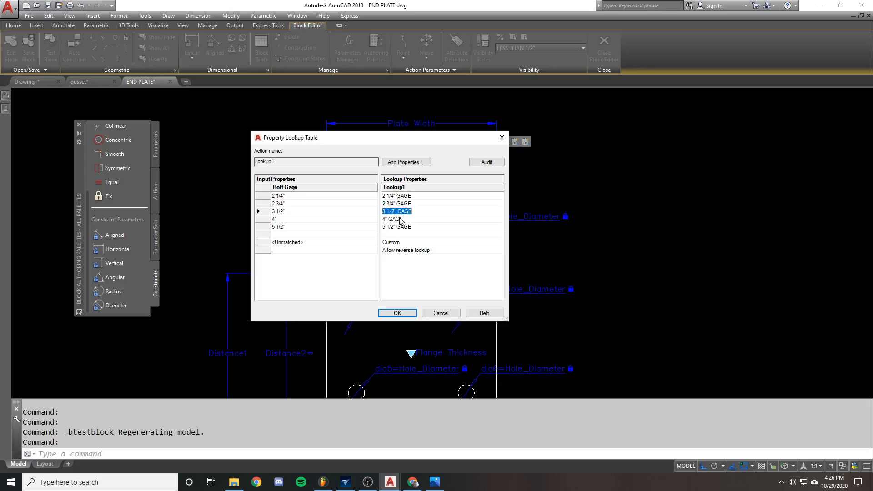
click(289, 196)
click(441, 314)
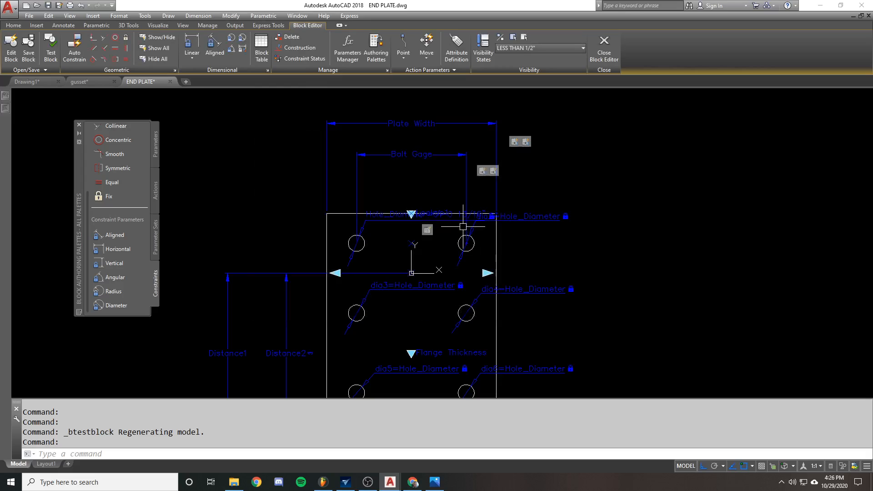
scroll(441, 205, down, 3)
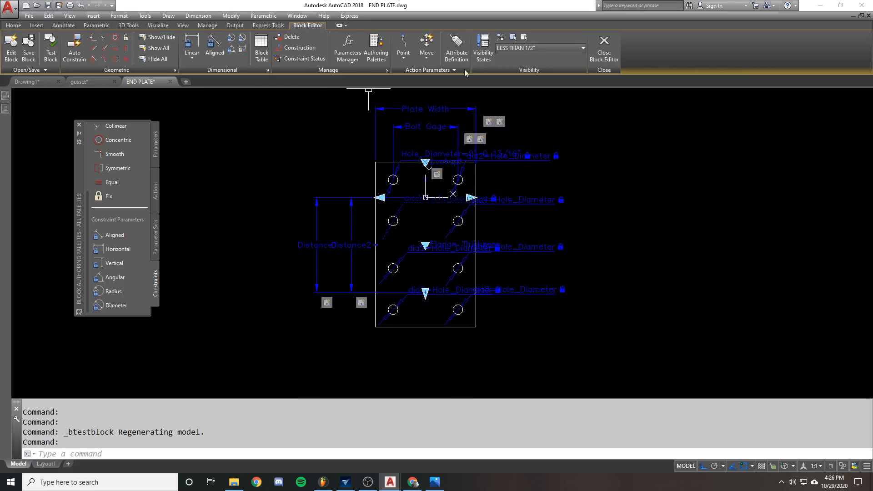
Examine the end plate's hole diameter constraints and the geometric and dimensional constraint types available for the block.
scroll(393, 185, up, 3)
click(384, 170)
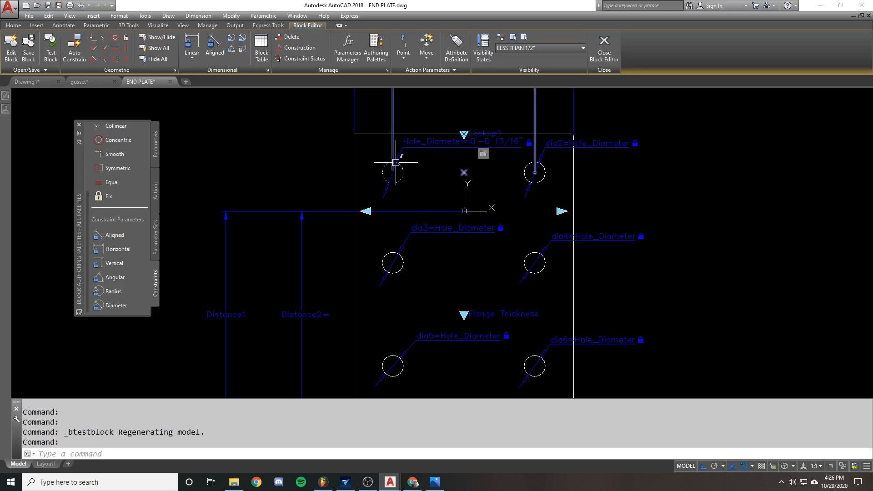
scroll(377, 155, down, 2)
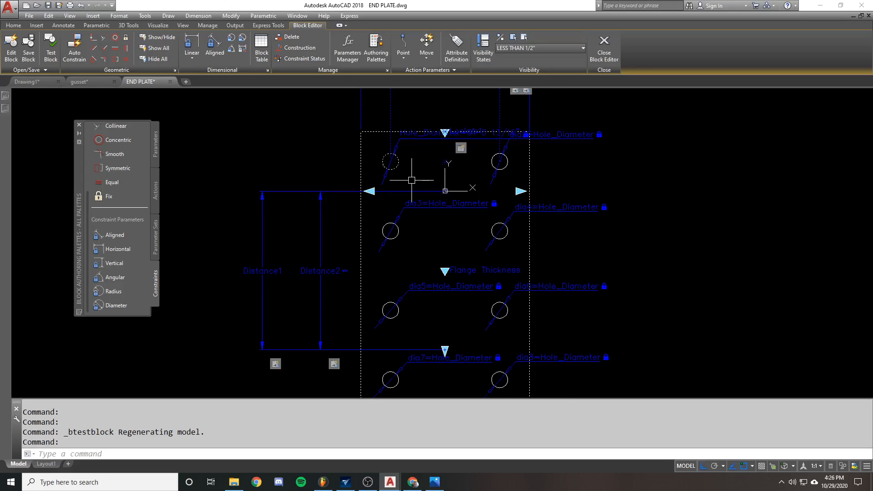
scroll(412, 180, down, 1)
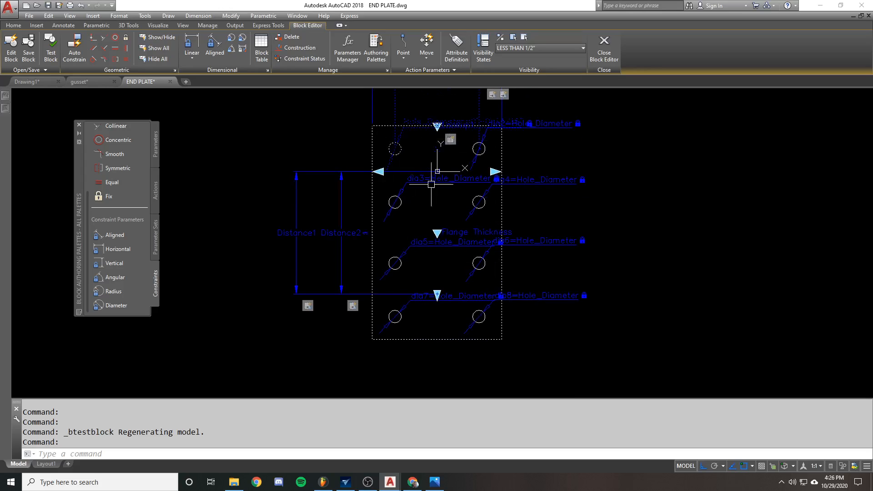
scroll(403, 146, up, 1)
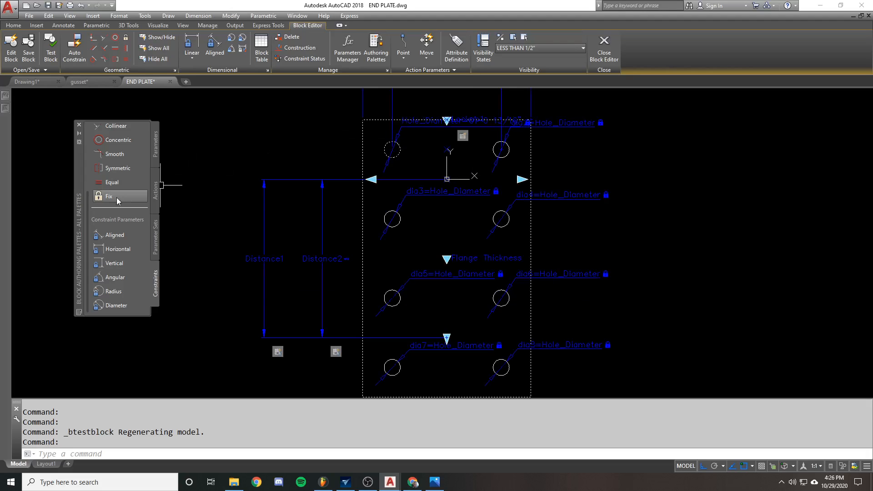
scroll(201, 226, down, 1)
middle_drag(201, 226, 277, 228)
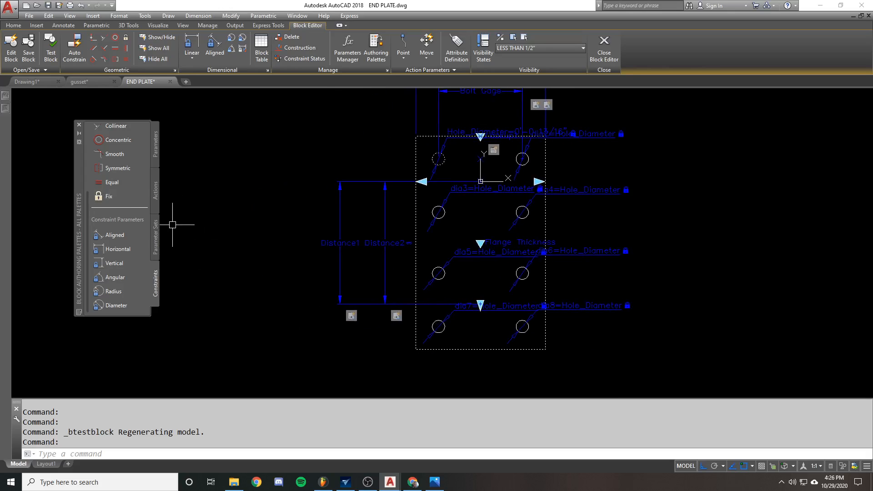
click(139, 265)
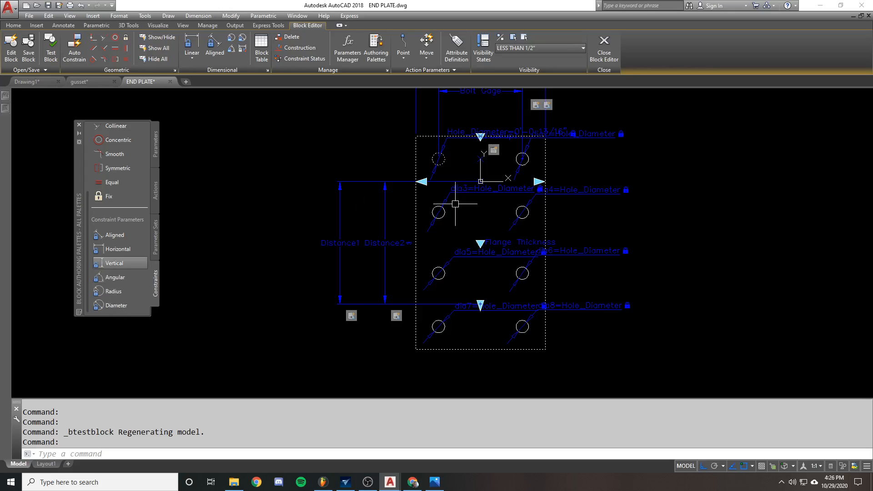
scroll(419, 218, up, 2)
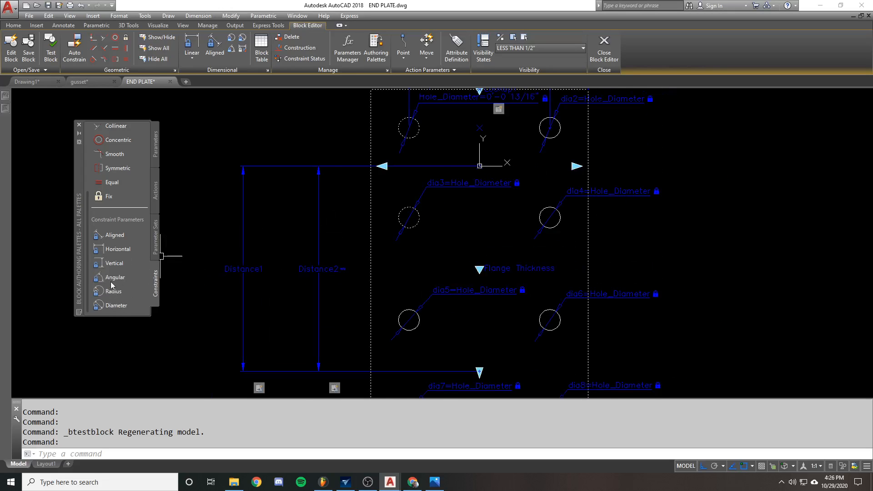
middle_drag(226, 241, 320, 247)
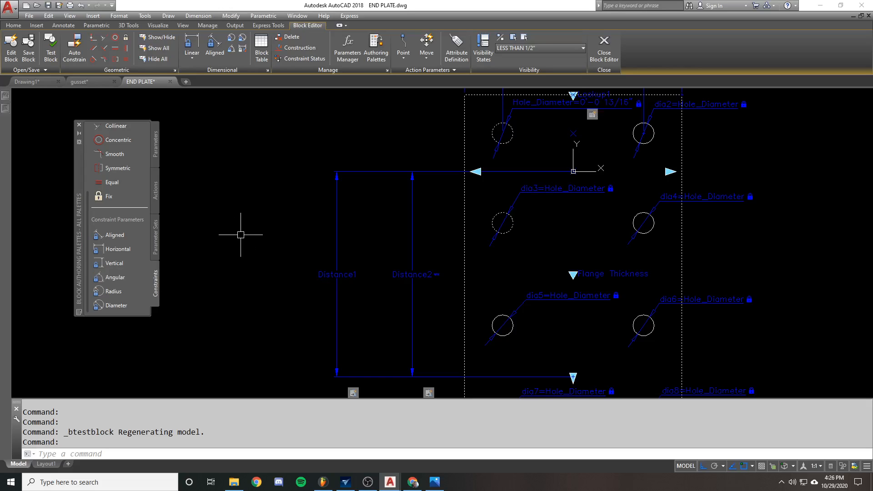
scroll(241, 234, down, 4)
middle_drag(223, 195, 249, 196)
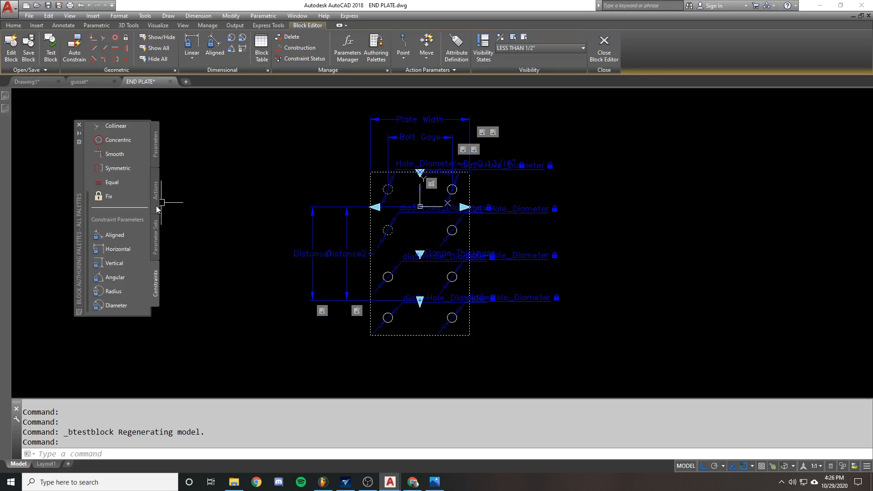
scroll(132, 217, up, 3)
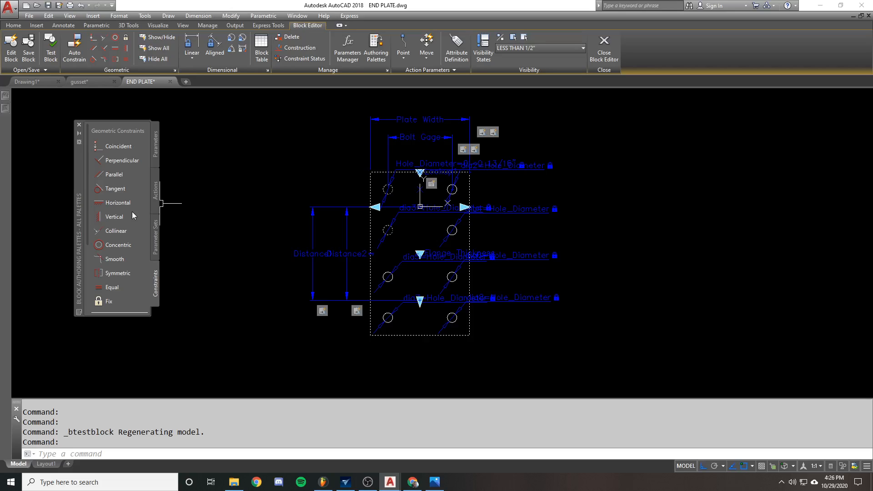
Close the END PLATE drawing, discarding its block changes, and open GUSSET.dwg in the Block Editor.
click(170, 82)
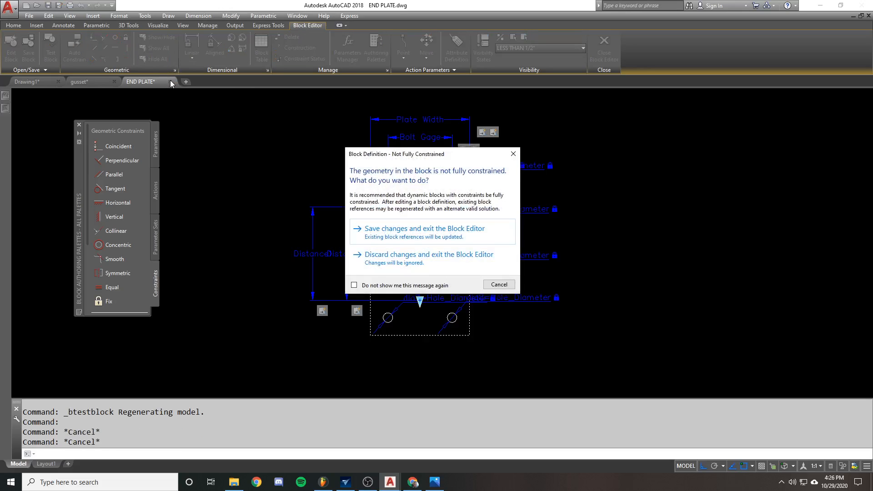
click(402, 255)
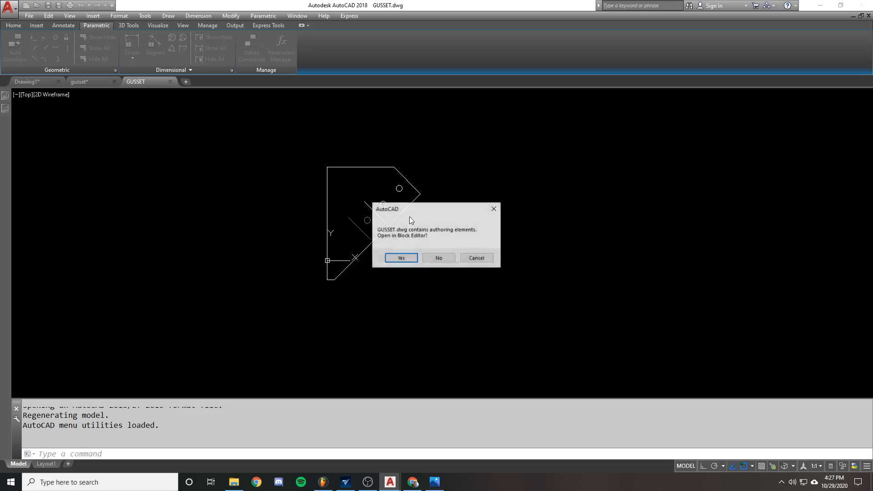
click(401, 259)
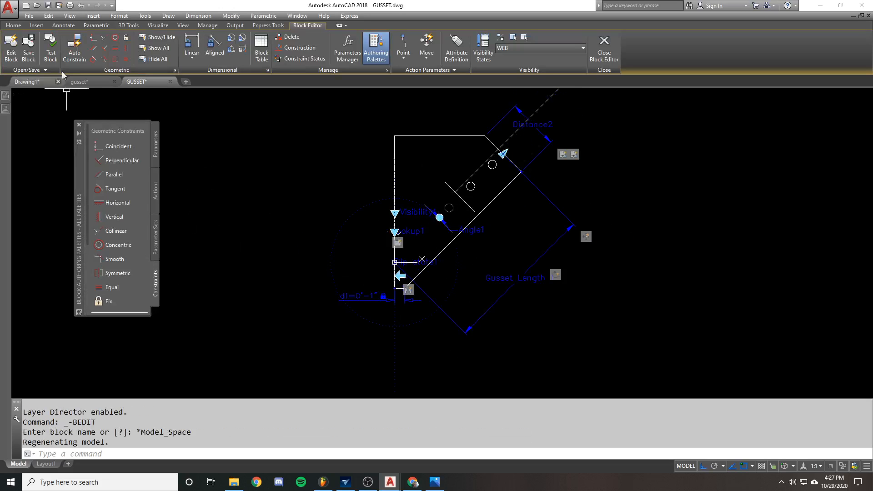
Test the gusset block and switch its visibility state to FLANGE, ending on WEB - BM TO COL.
click(52, 49)
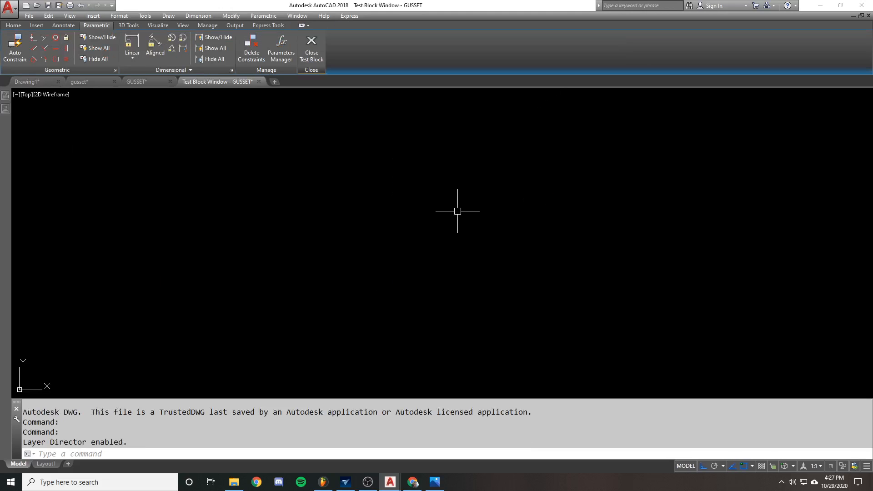
click(444, 224)
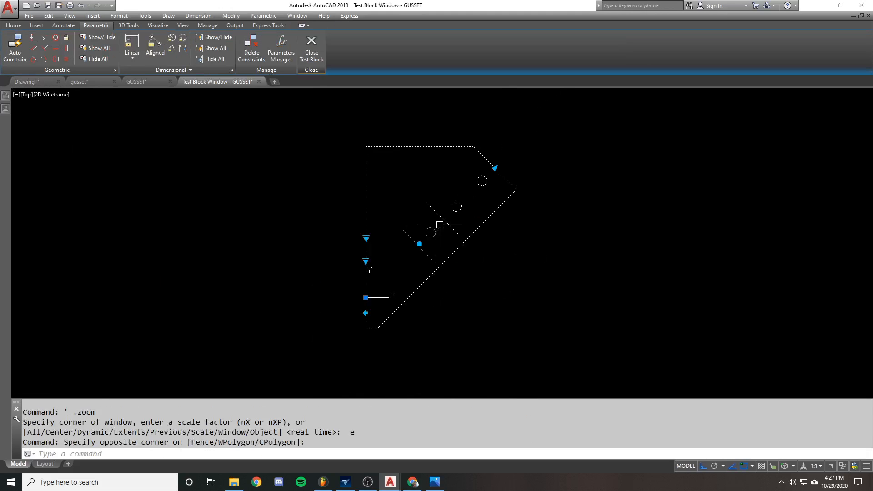
click(367, 236)
click(390, 253)
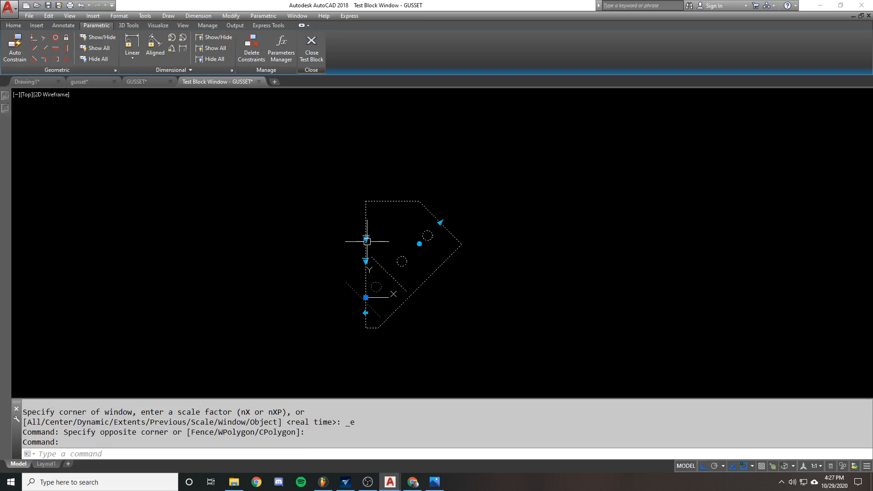
click(367, 237)
click(382, 266)
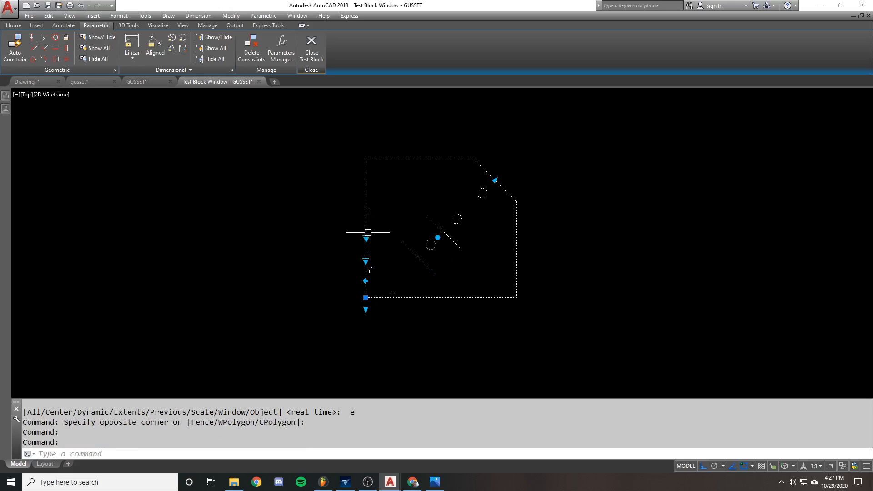
Review the test gusset's visibility options and look at the Gusset-Plate-Details.jpg reference photo in Photos.
click(366, 238)
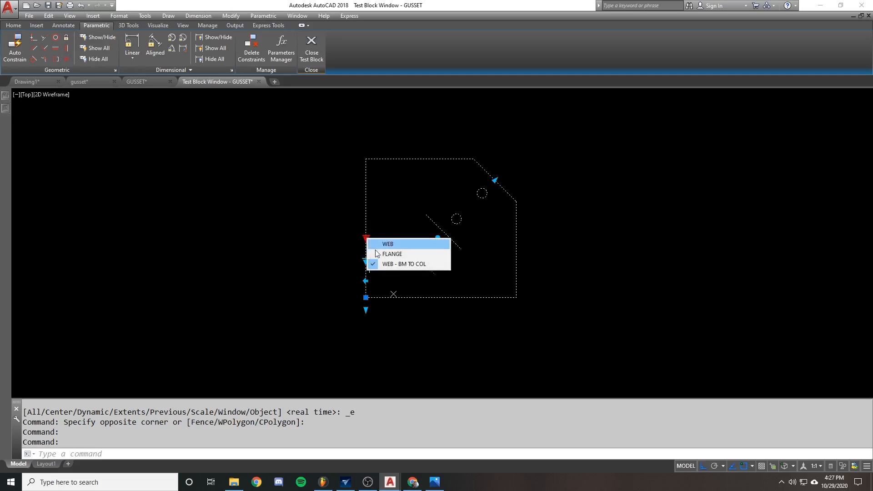
click(348, 215)
click(259, 252)
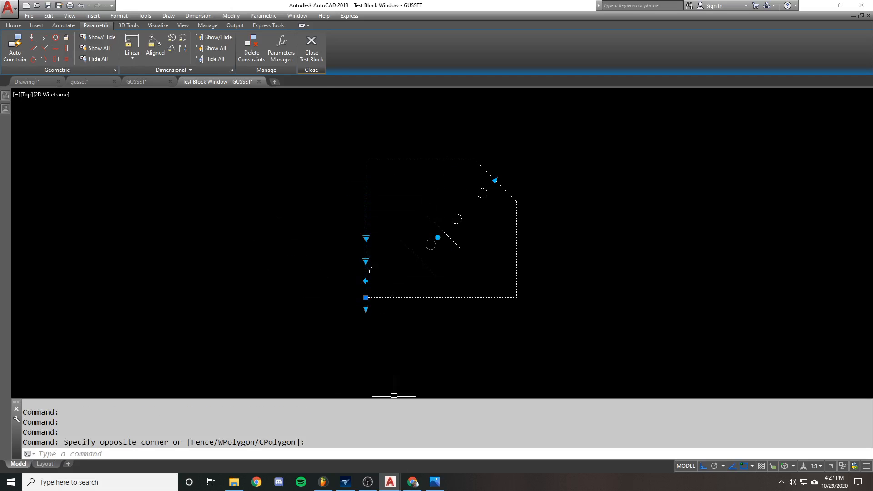
click(434, 482)
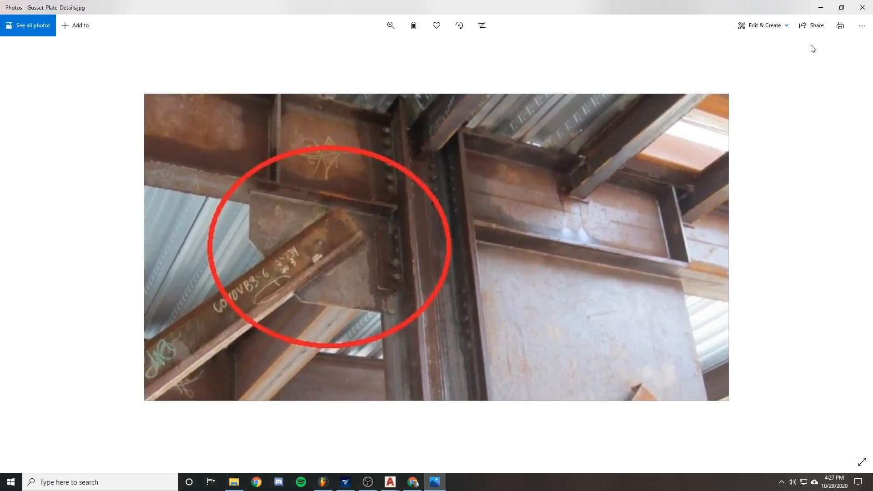
click(821, 7)
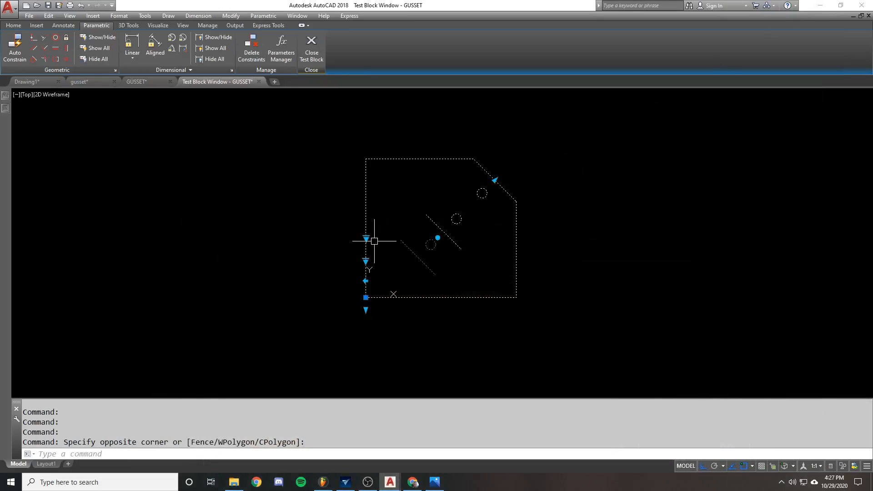
click(366, 238)
click(376, 212)
Switch the test gusset through two successively wider options with its lookup grip.
click(366, 261)
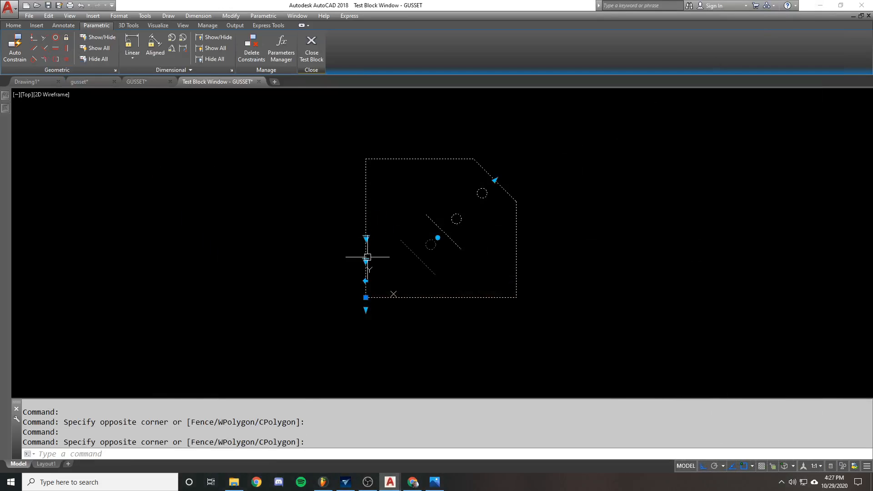
click(365, 260)
click(388, 299)
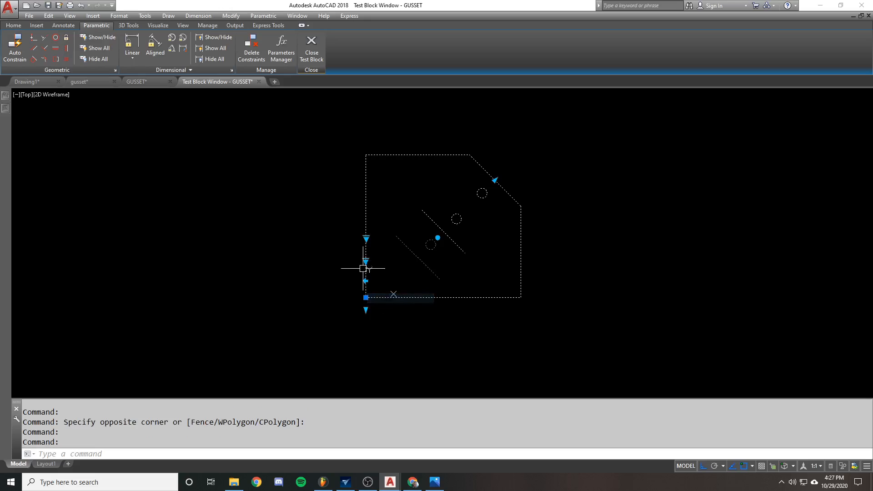
click(367, 262)
click(387, 308)
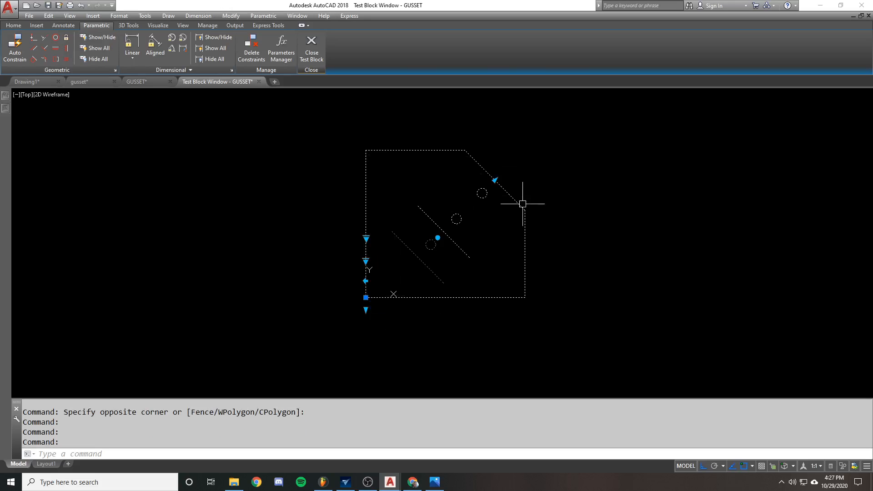
click(366, 260)
click(354, 254)
Flip the test gusset to the opposite side and back, before and after setting its visibility state to WEB.
click(367, 280)
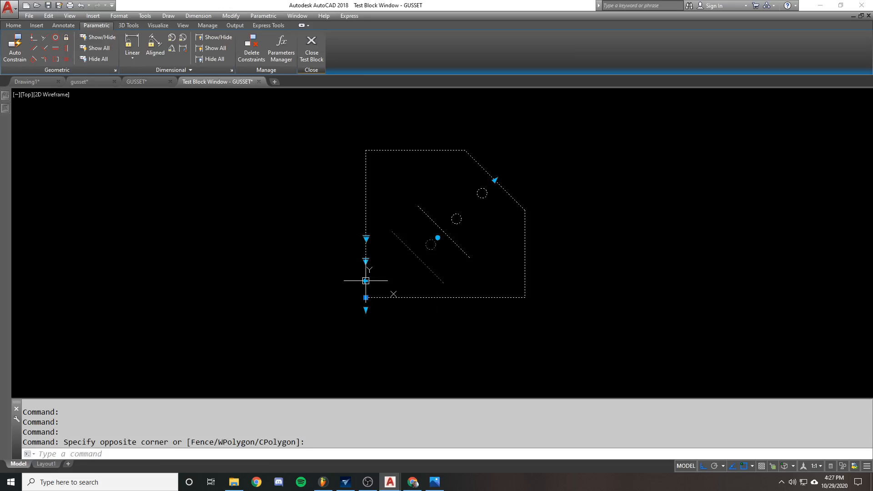
click(365, 281)
click(365, 281)
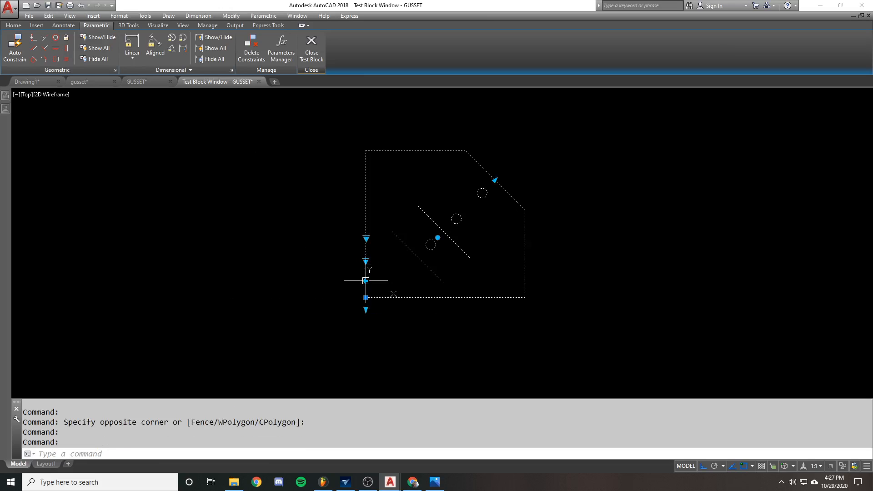
click(366, 239)
click(377, 243)
click(367, 311)
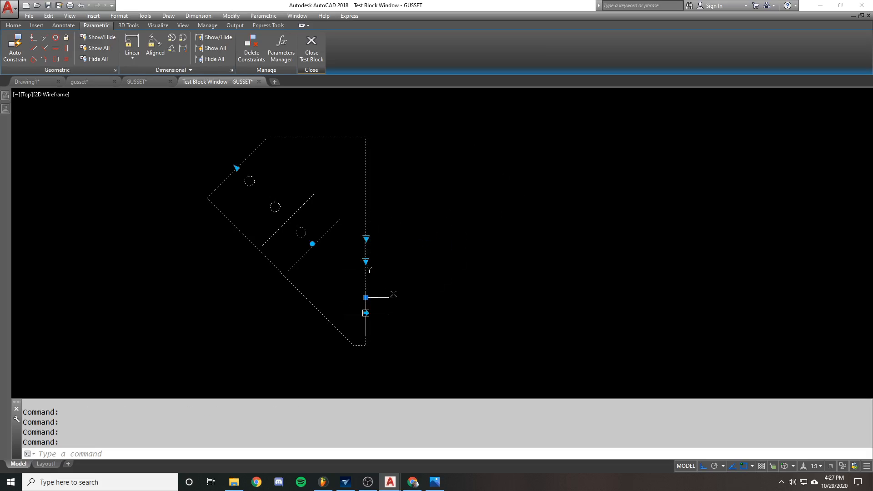
click(366, 311)
Set the WEB gusset's lookup to a narrower option.
click(366, 261)
click(386, 247)
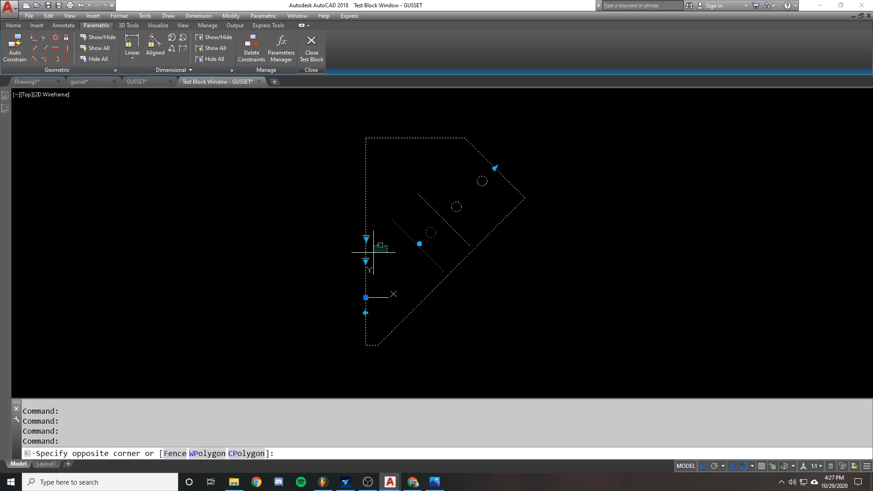
click(366, 258)
click(365, 263)
click(390, 288)
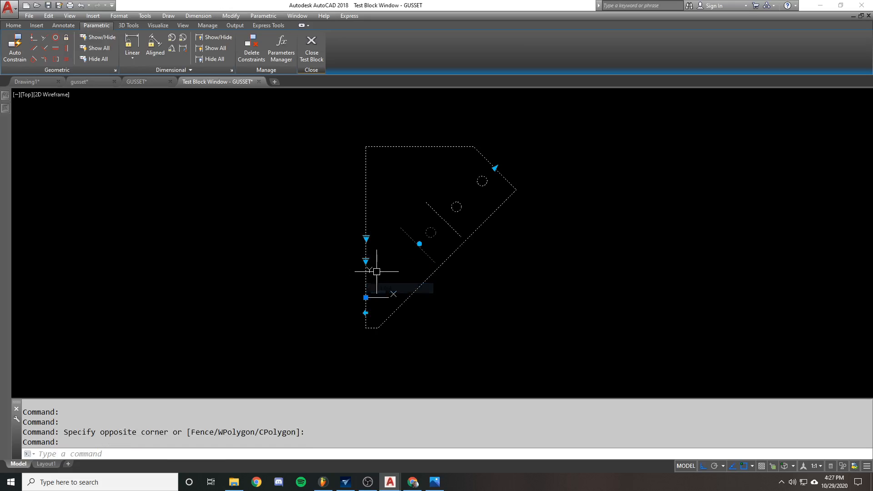
Preview stretching the gusset diagonally by its length grip with ortho off, and cancel the stretch.
click(495, 168)
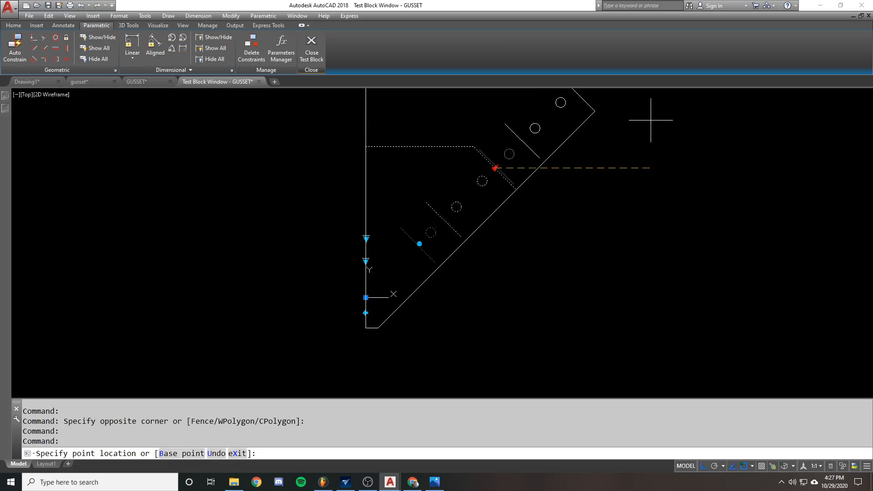
scroll(597, 134, down, 2)
middle_drag(597, 135, 559, 216)
key(F8)
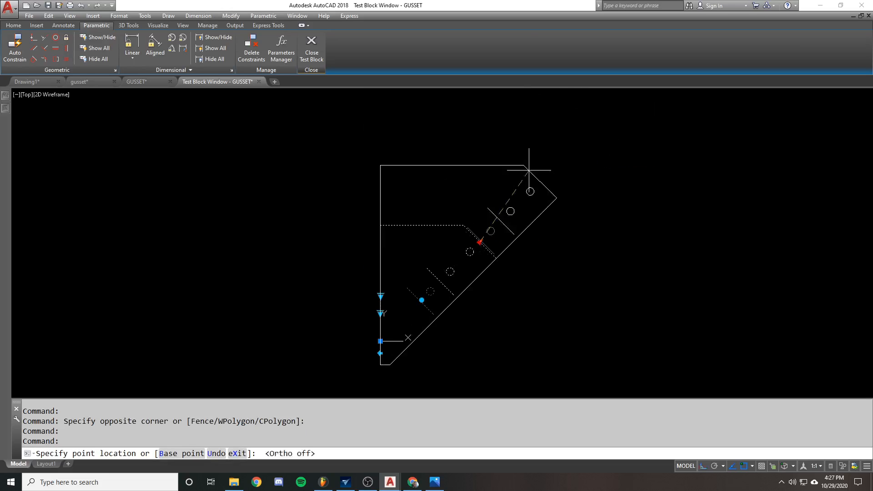
key(Escape)
Preview rotating the gusset's brace connection by its angle grip with ortho off, and return to the GUSSET block definition.
click(419, 243)
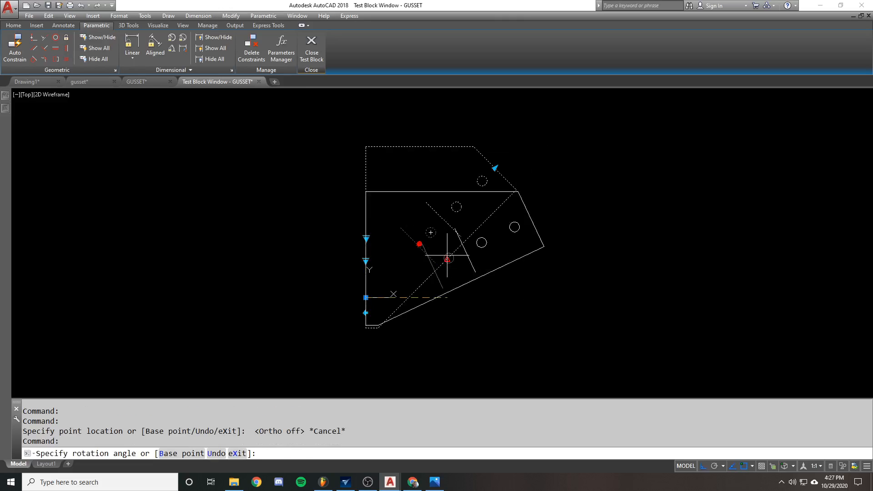
key(F8)
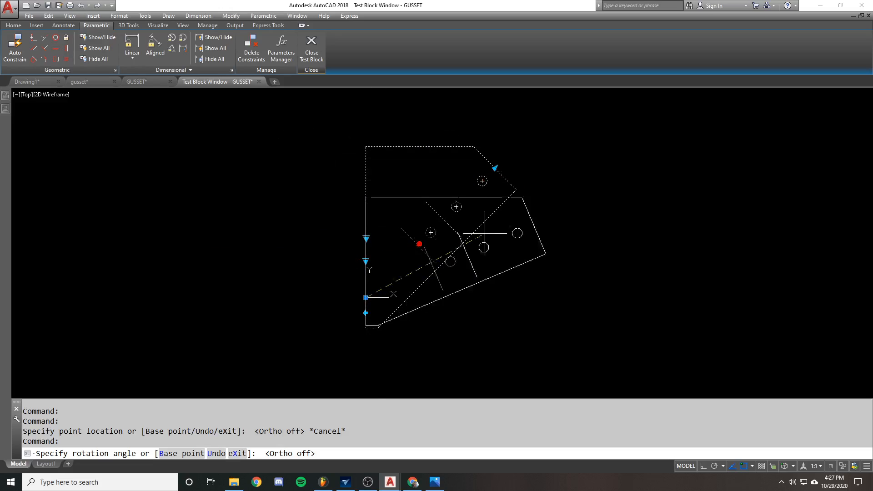
key(Escape)
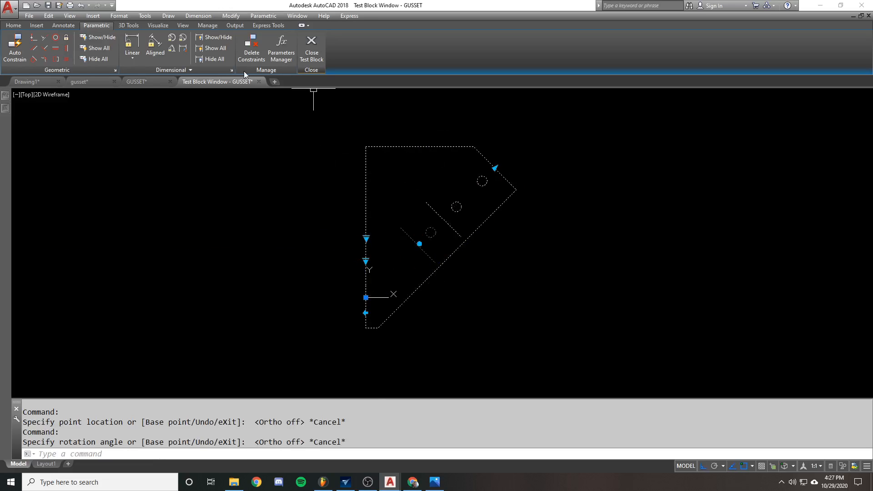
click(155, 82)
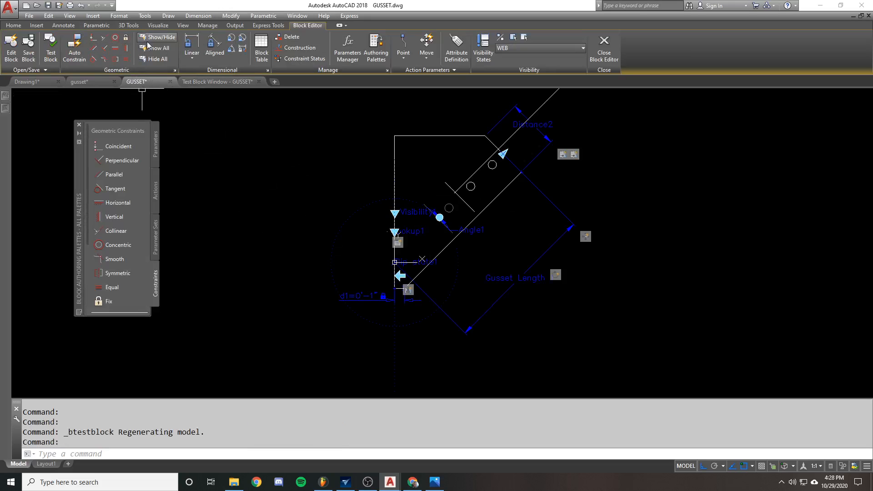
Show all geometric constraints in the GUSSET block and examine those at the gusset plate's lower and upper corners.
click(155, 58)
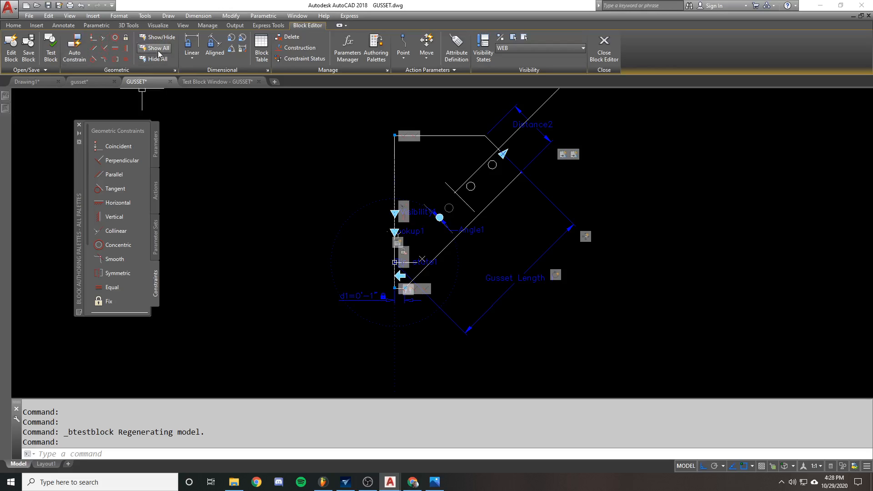
scroll(444, 243, up, 2)
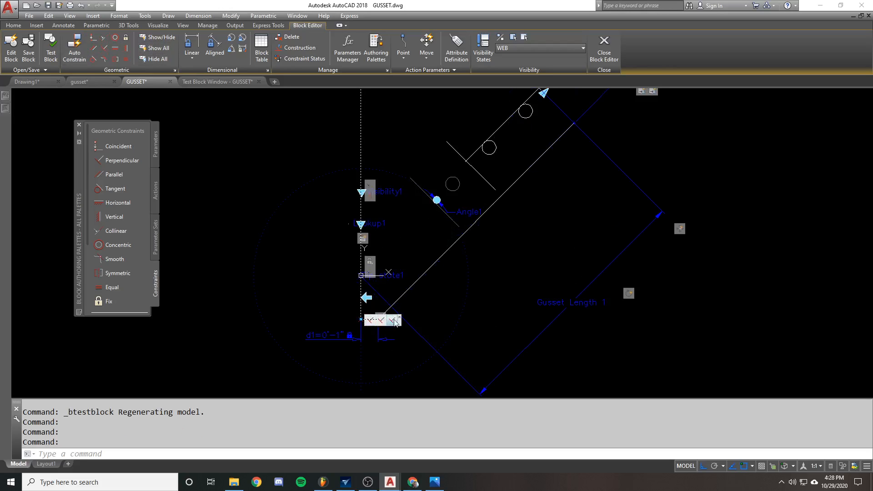
scroll(378, 320, up, 6)
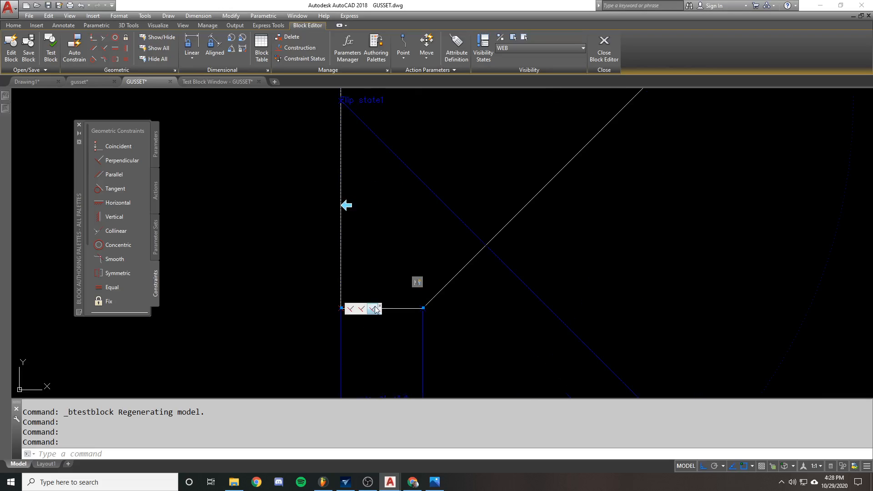
click(363, 310)
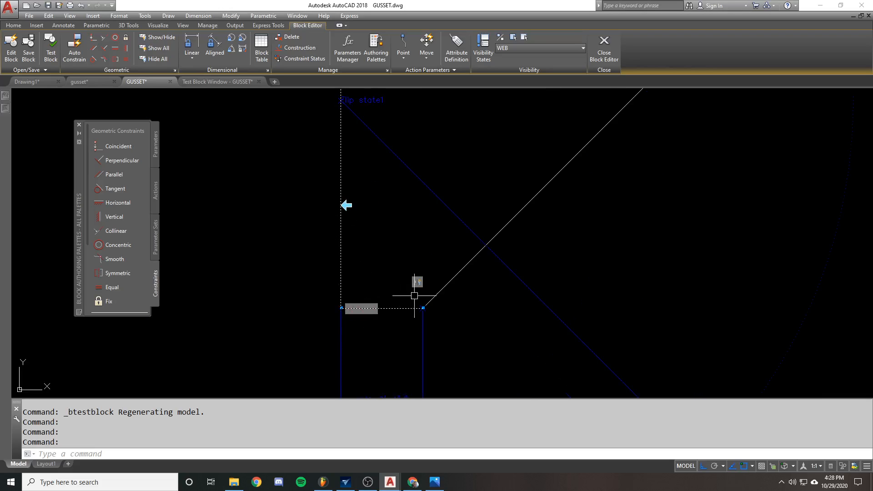
scroll(416, 287, down, 6)
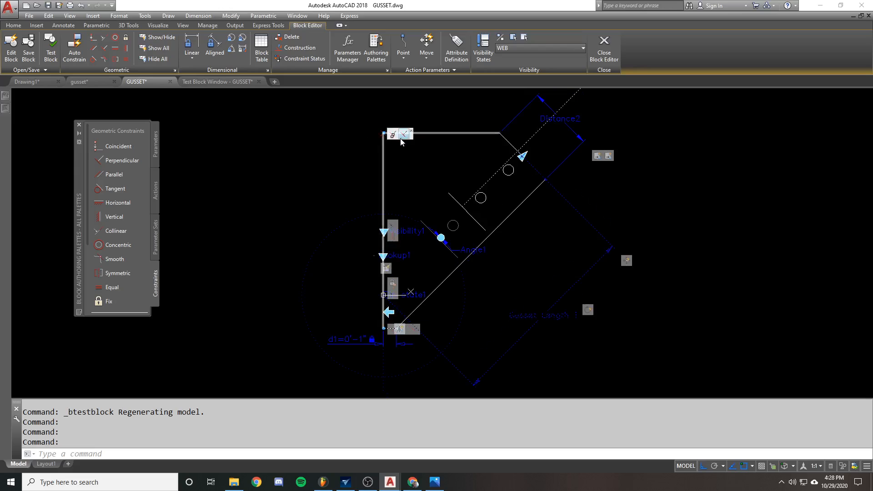
scroll(400, 182, down, 2)
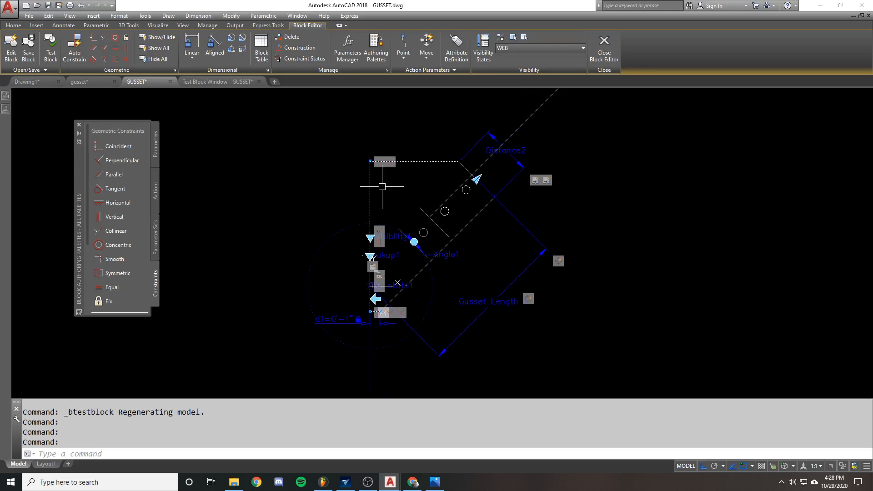